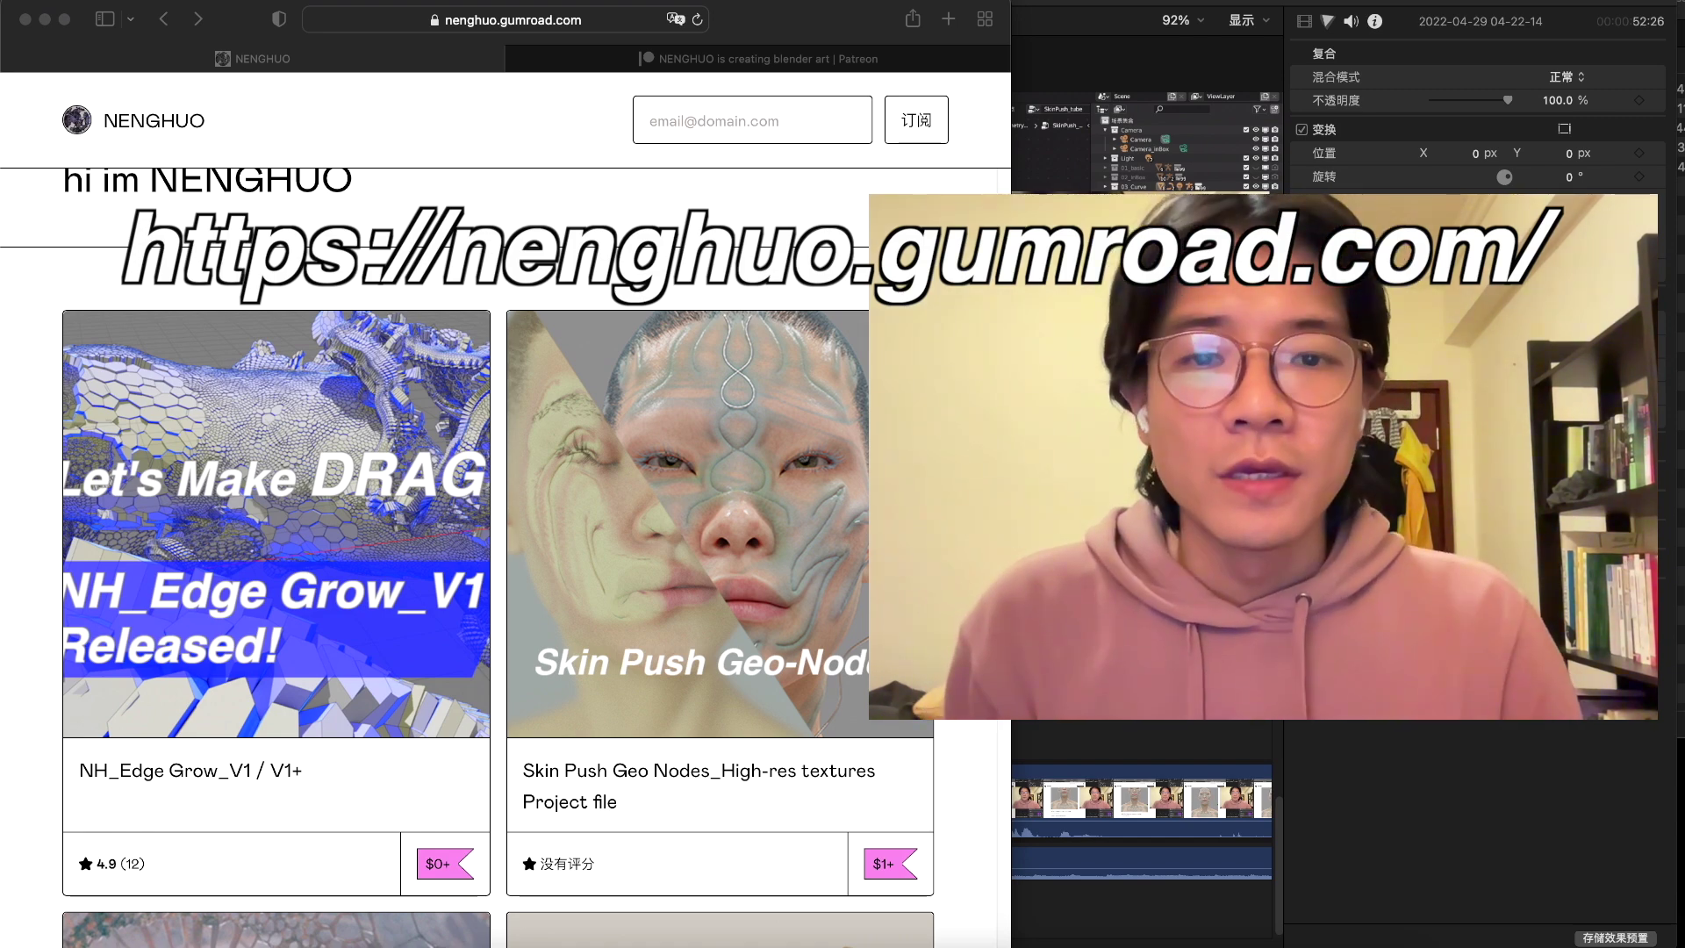
- Scroll the Gumroad store past the Skin Push card to the Organic Hexagon and Geo Nodes Pizza listings
scroll(433, 430, "down", 10)
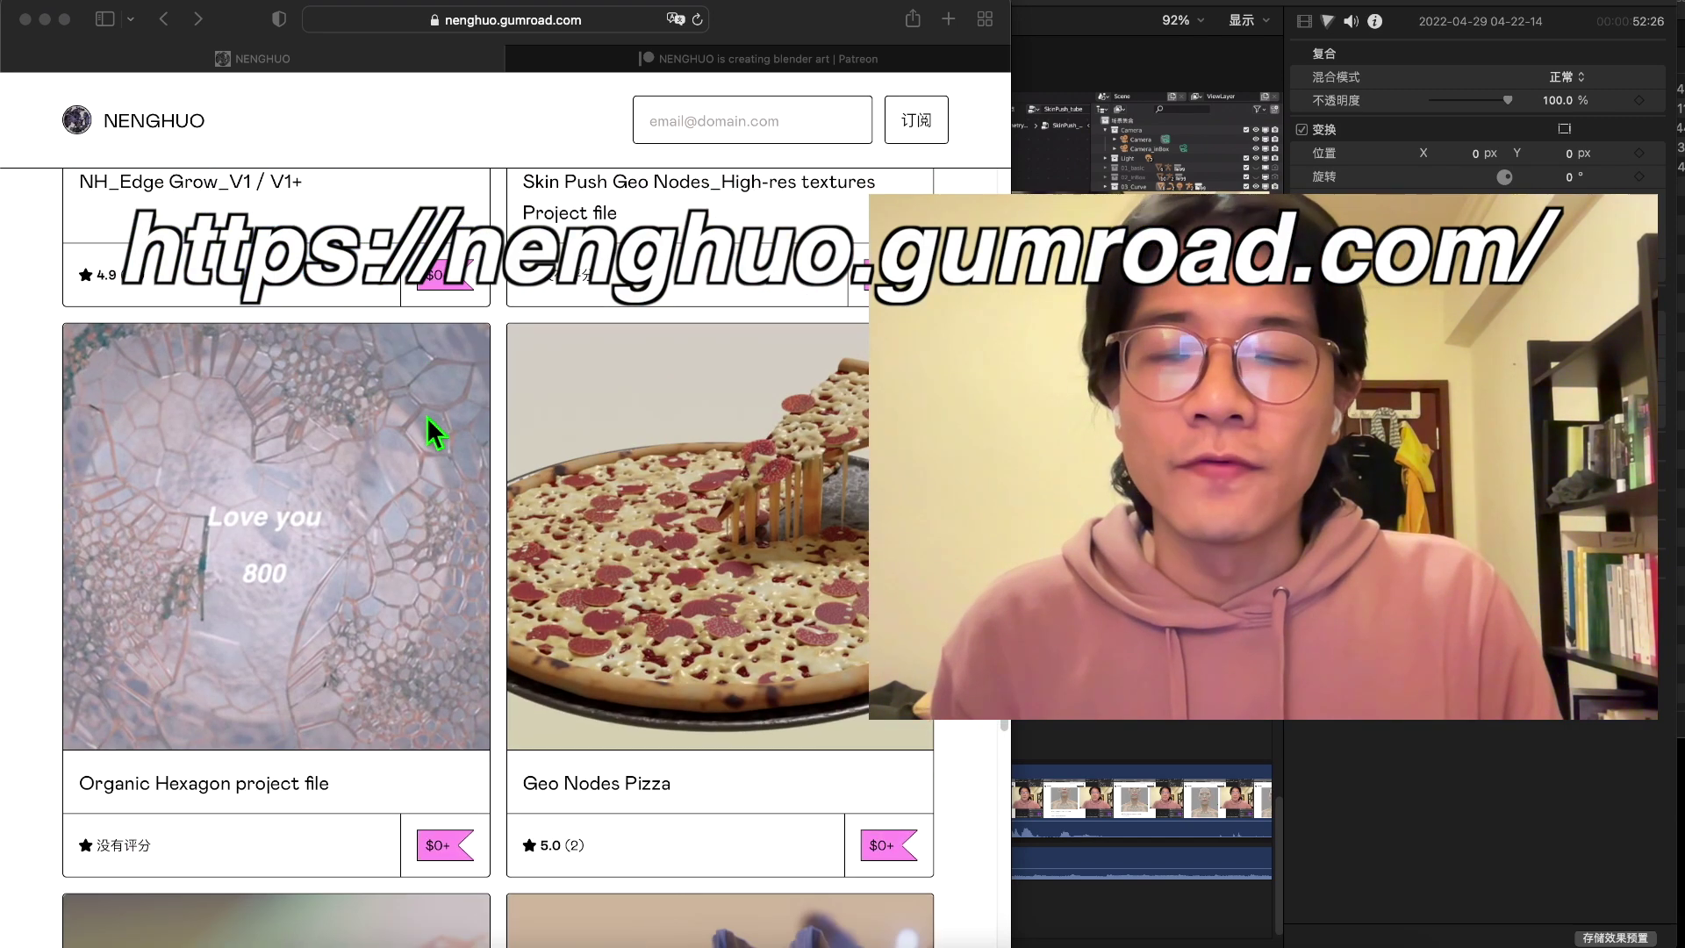
scroll(433, 431, "down", 8)
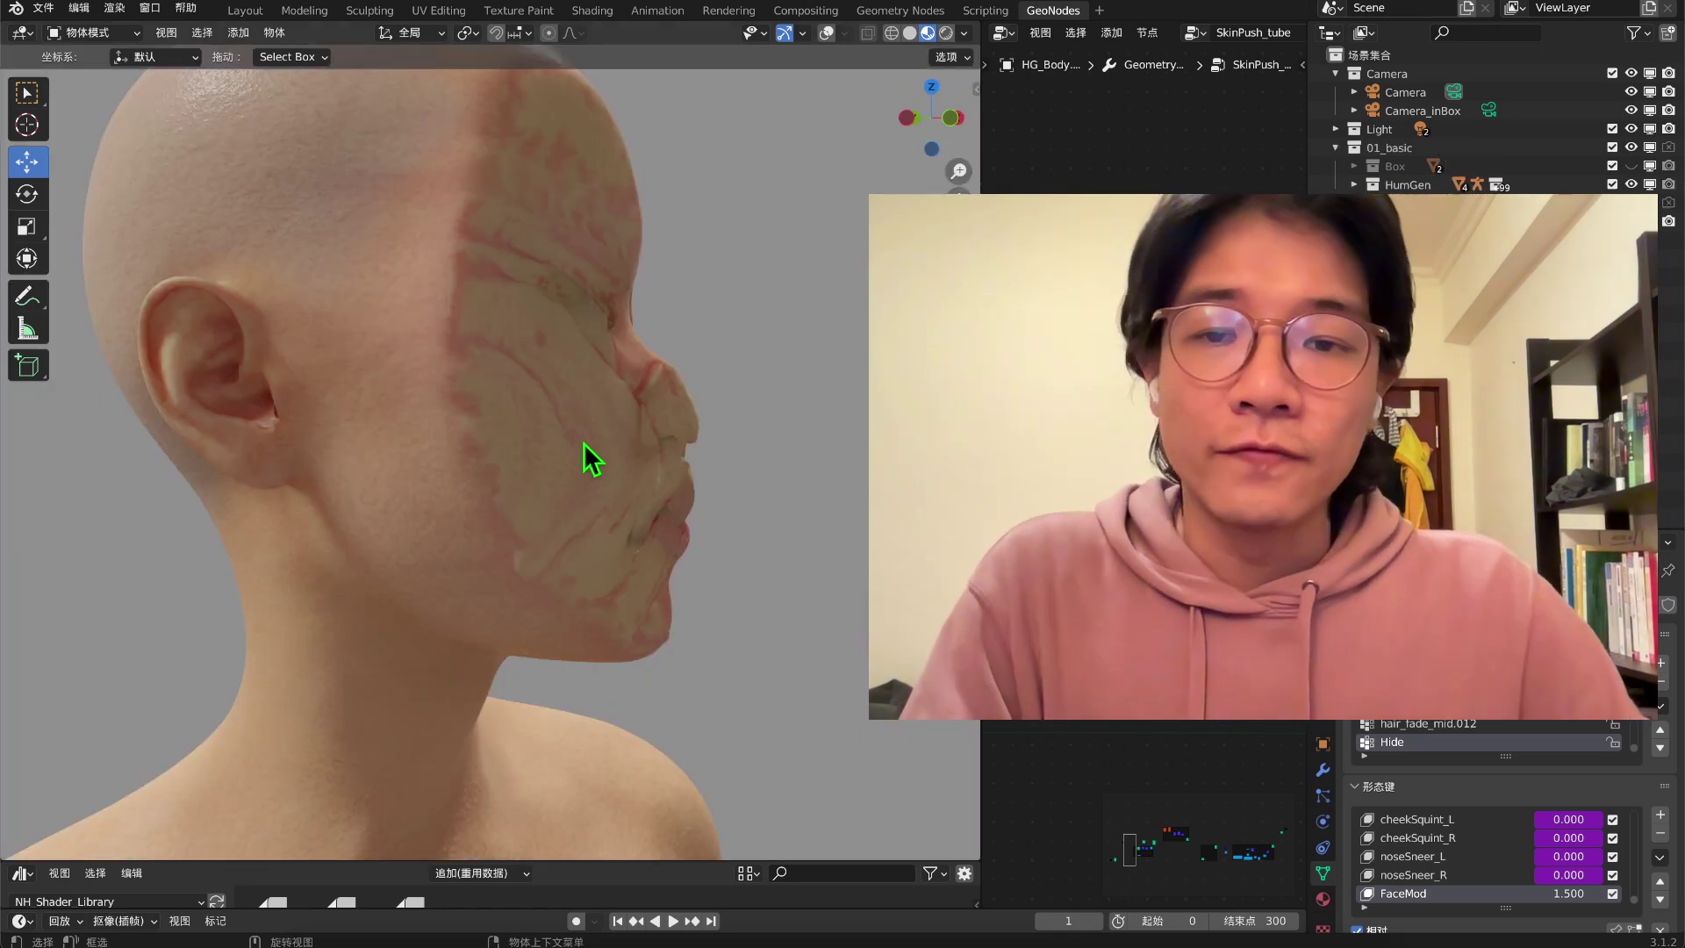
middle_click_drag(587, 439, 428, 343)
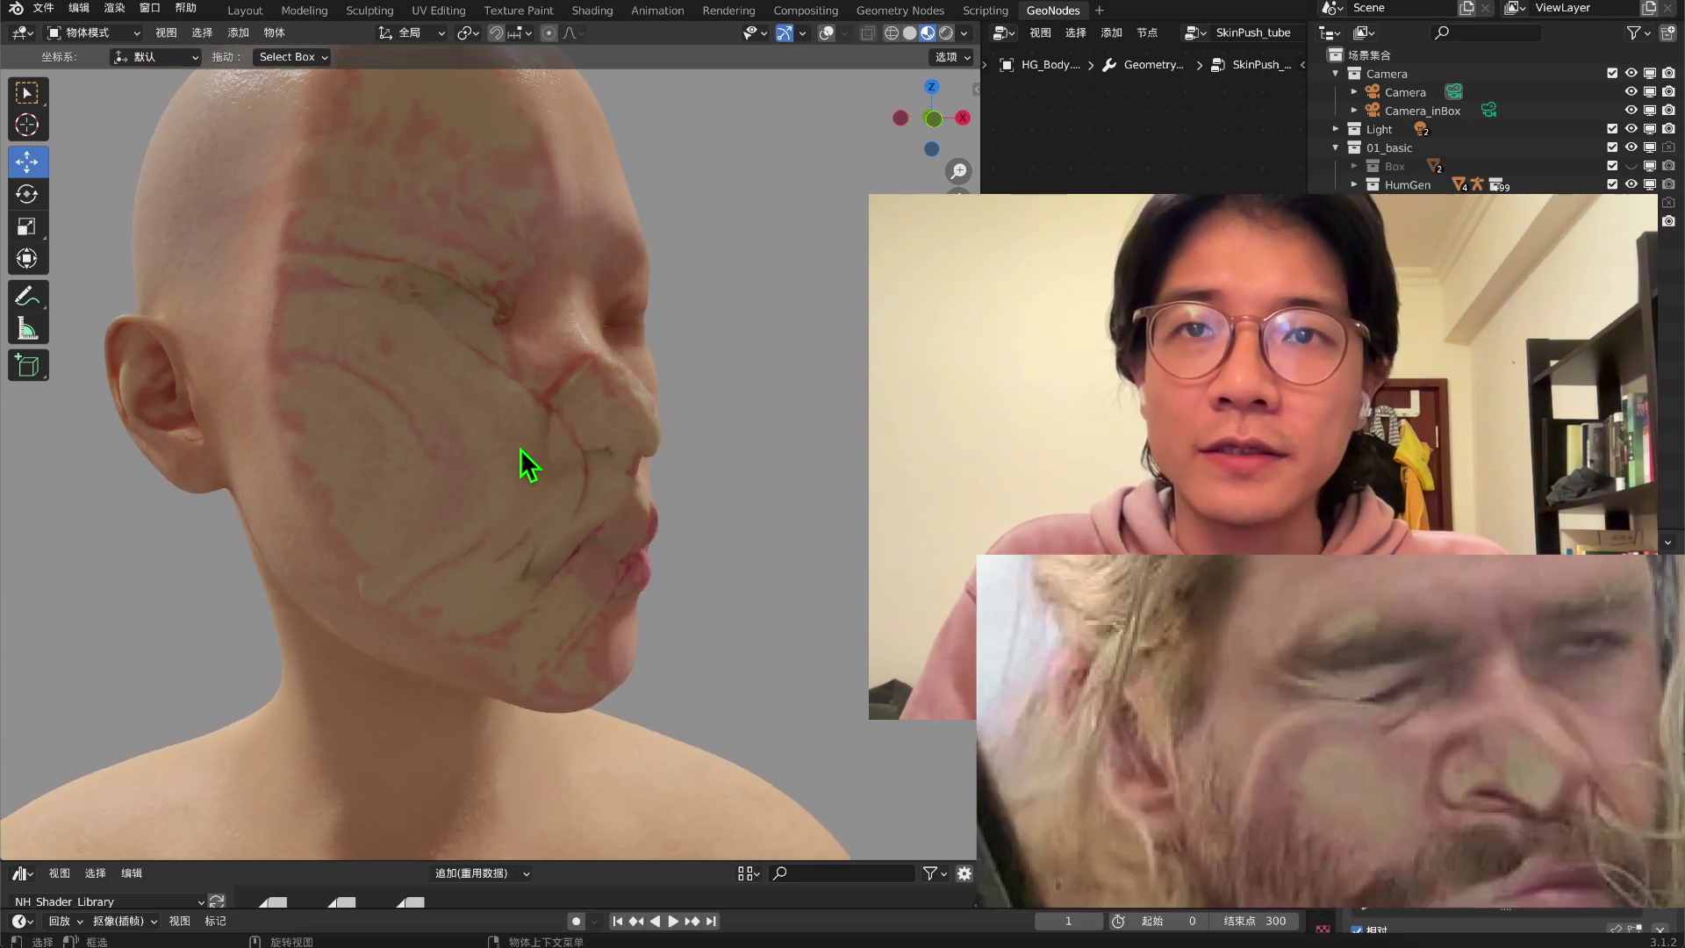
middle_click_drag(369, 425, 459, 316)
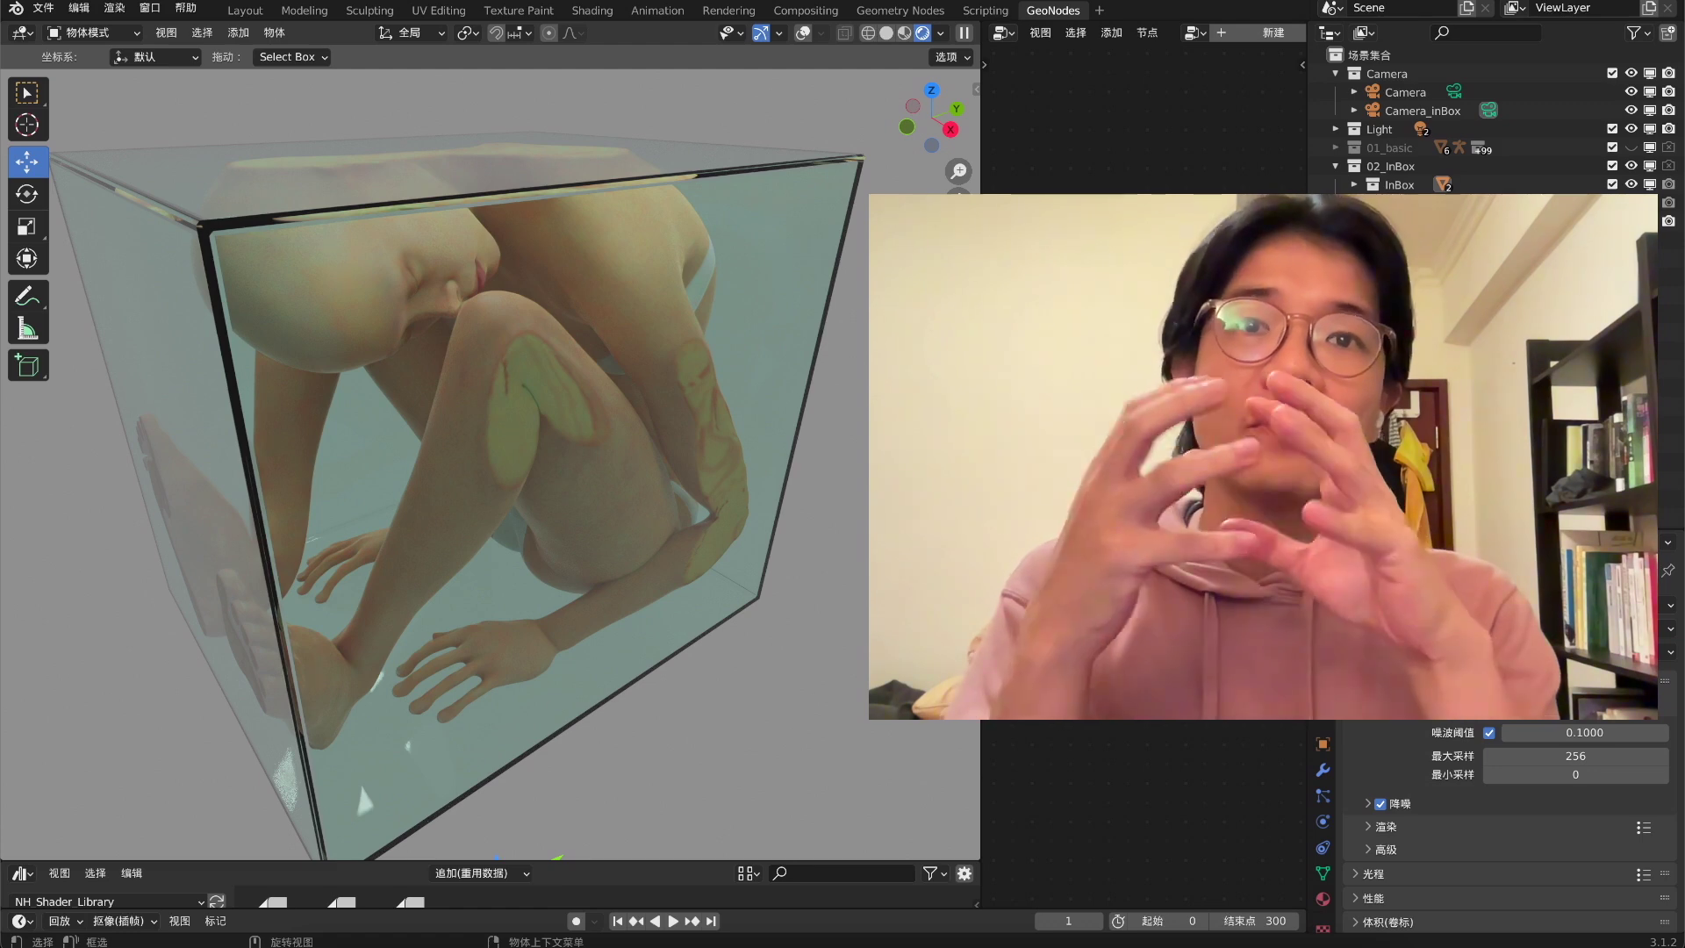
middle_click_drag(605, 430, 531, 387)
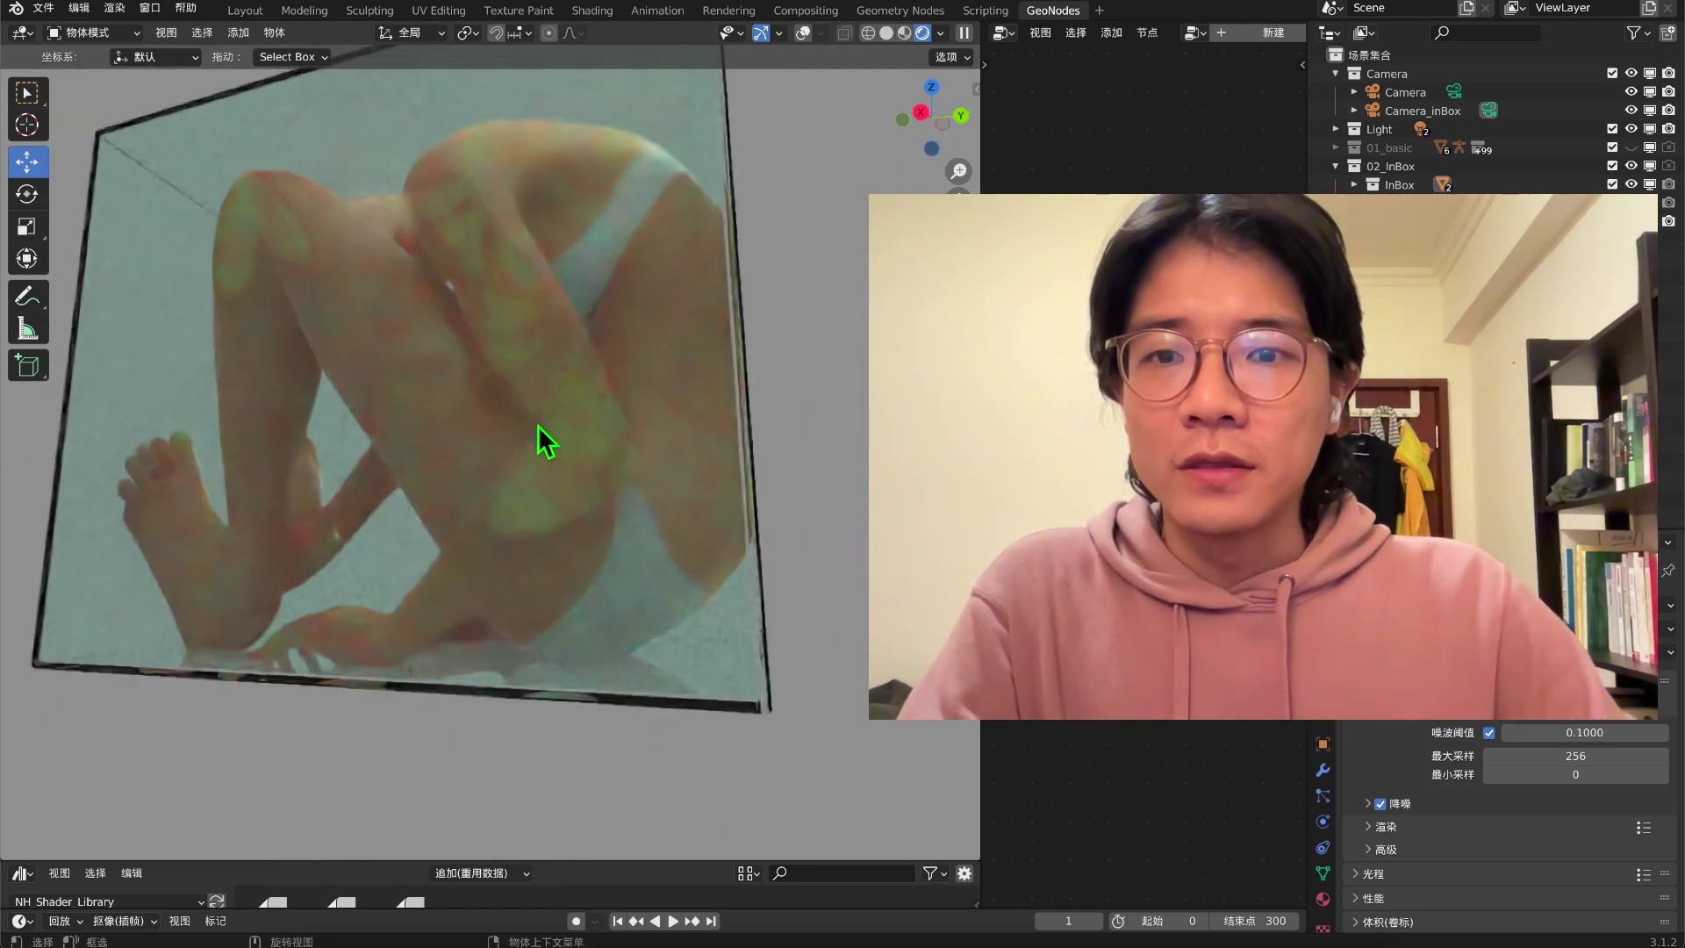
middle_click_drag(474, 455, 605, 448)
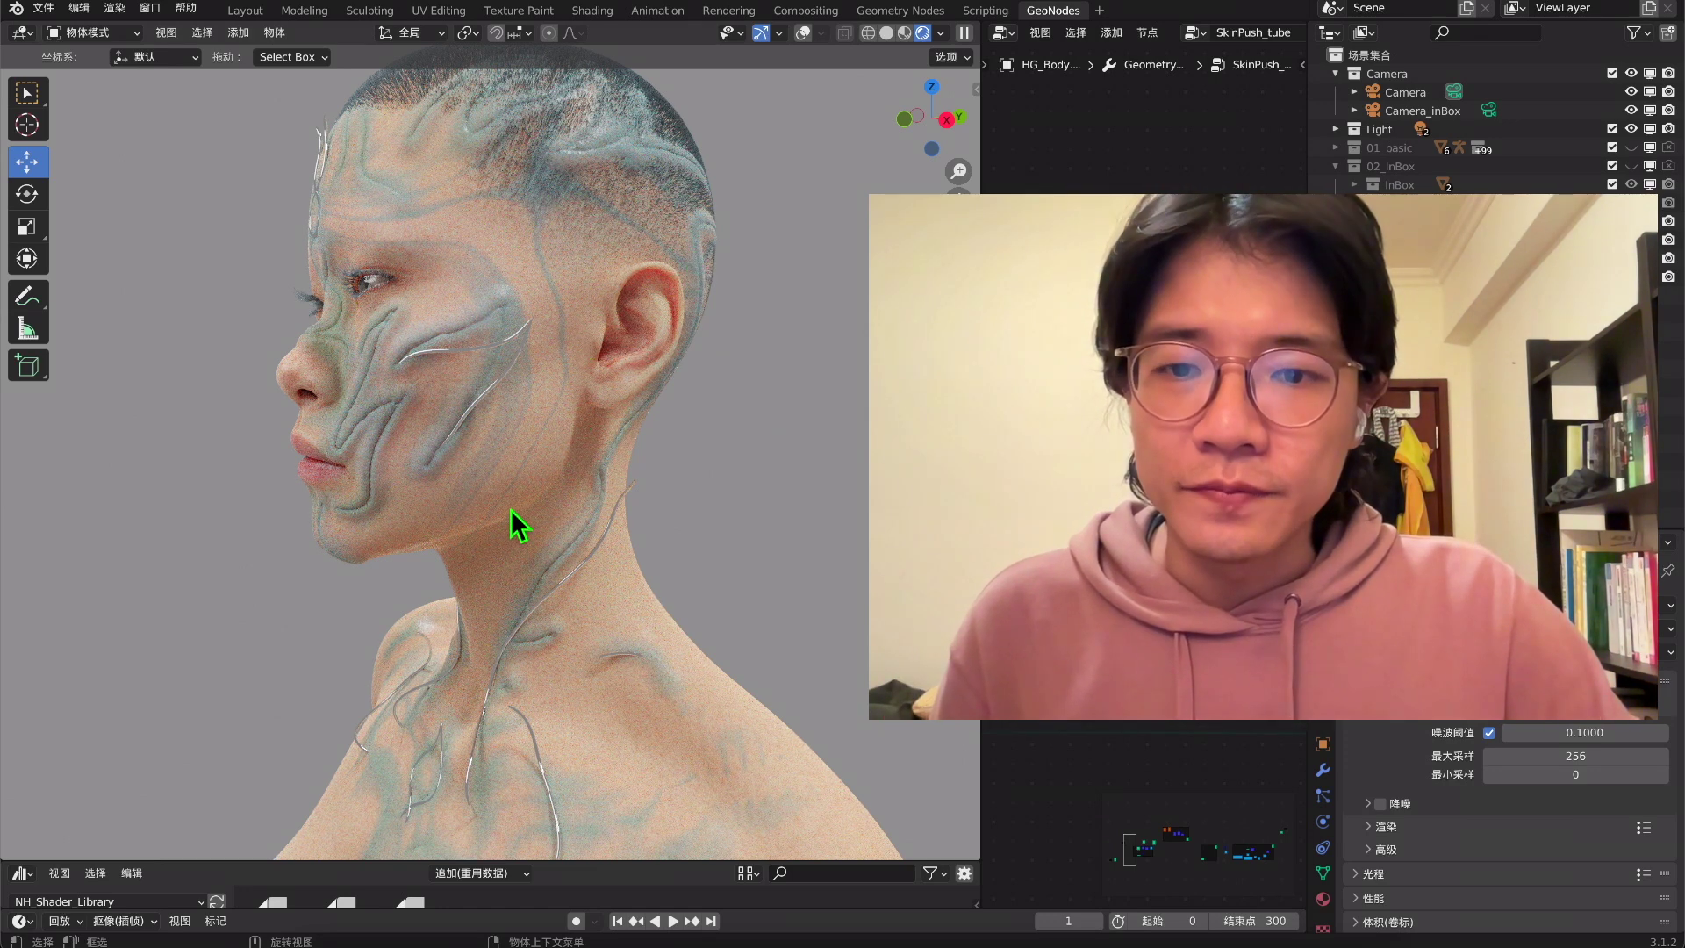
middle_click_drag(304, 208, 646, 532)
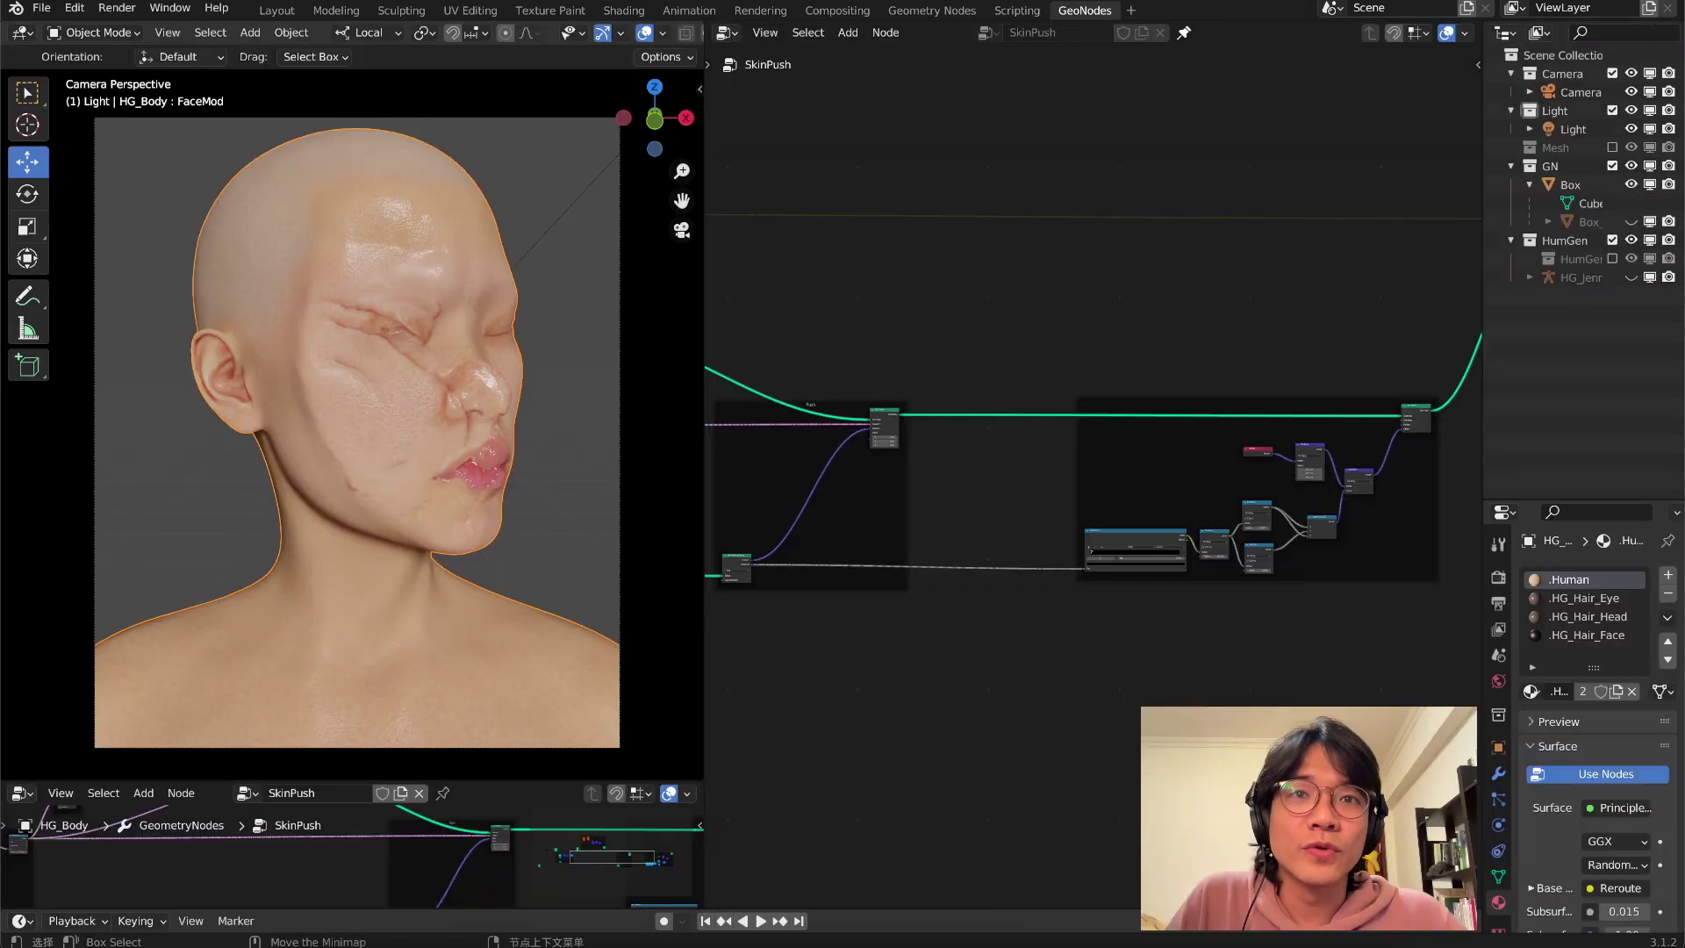
- Wire the Noise Texture's Color into a new Color socket on the SkinPush Group Output
middle_click_drag(1120, 361, 1073, 346)
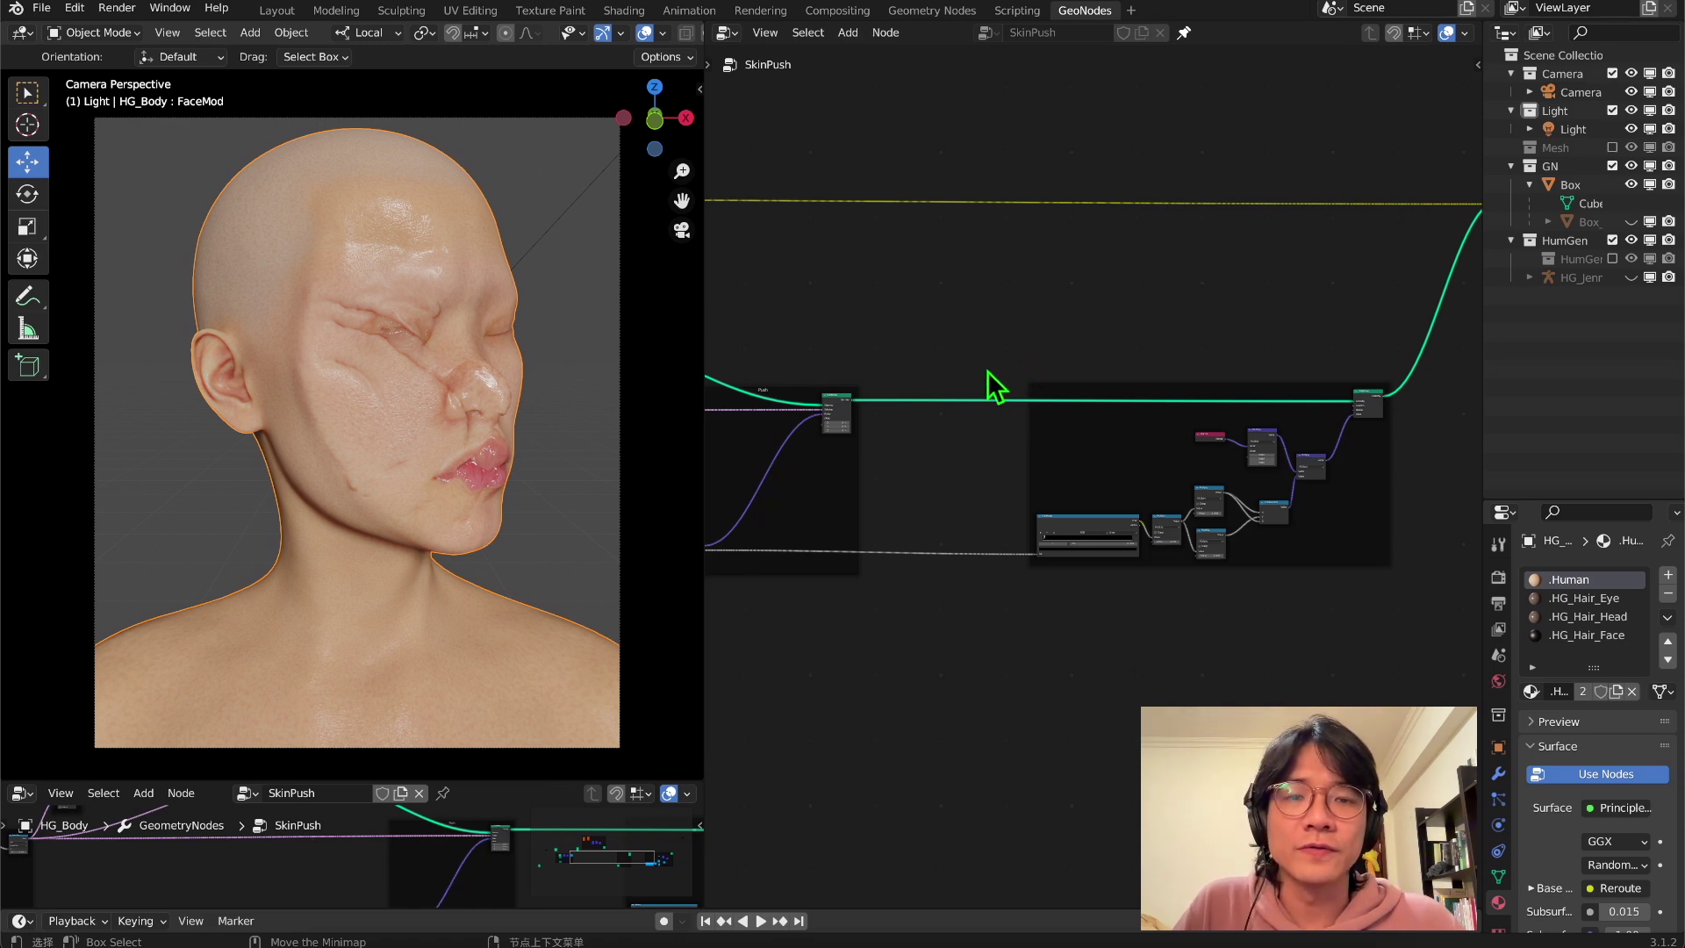
middle_click_drag(960, 374, 892, 357)
scroll(963, 369, "up", 2)
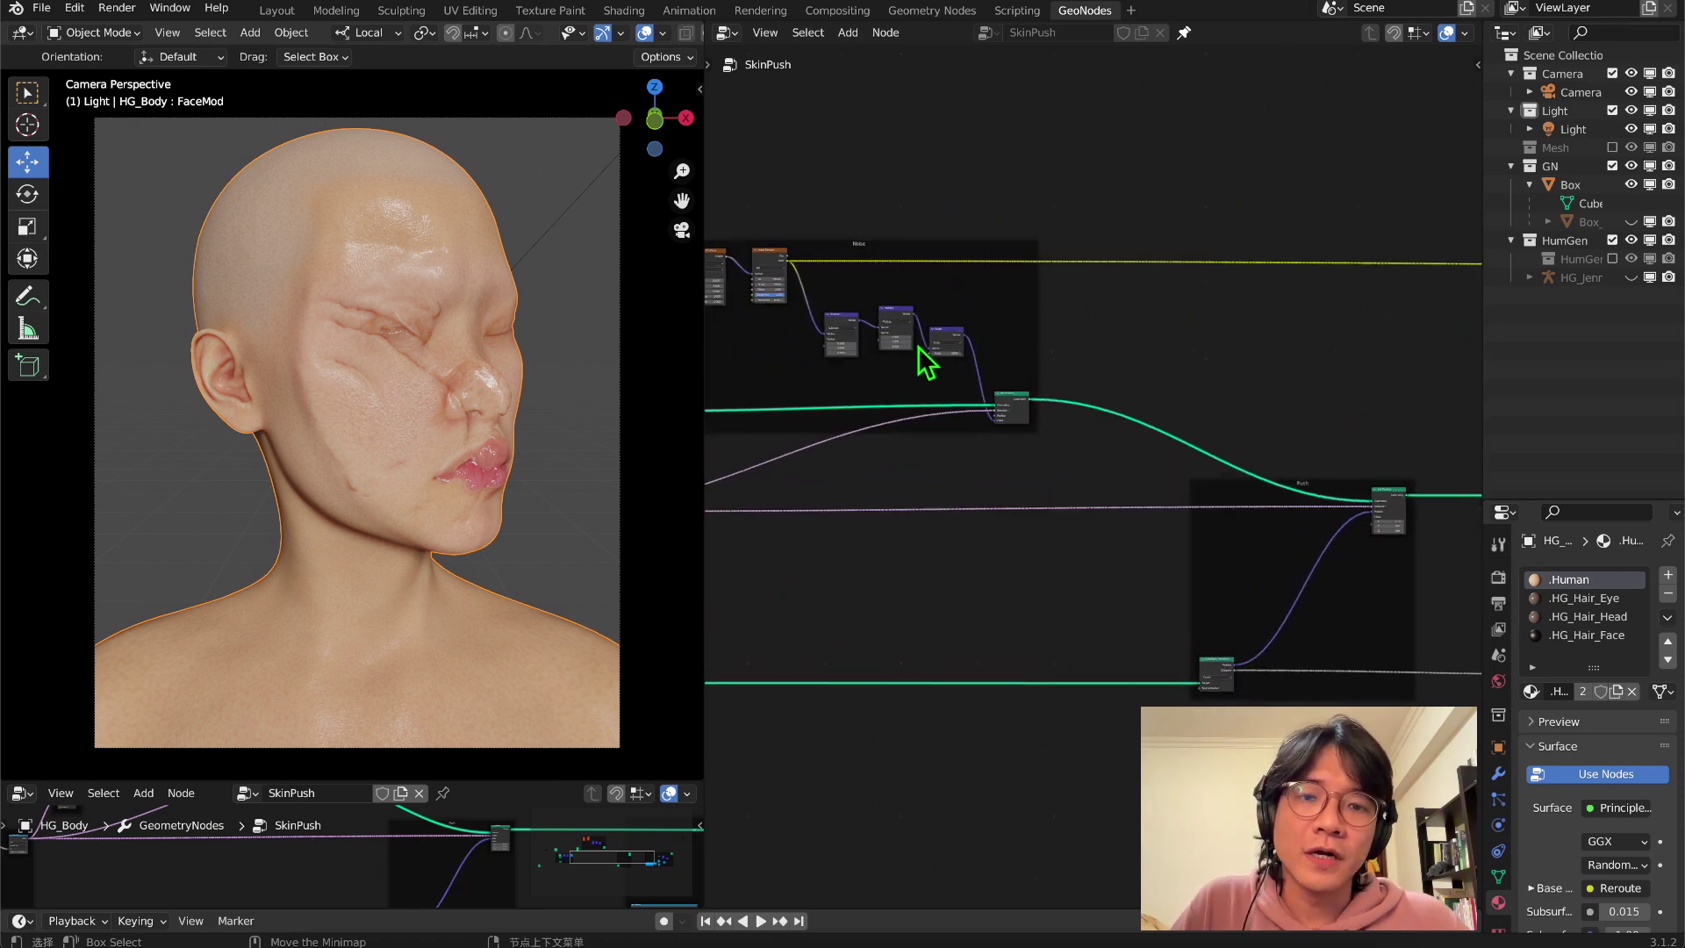
scroll(942, 316, "up", 1)
scroll(870, 252, "up", 3)
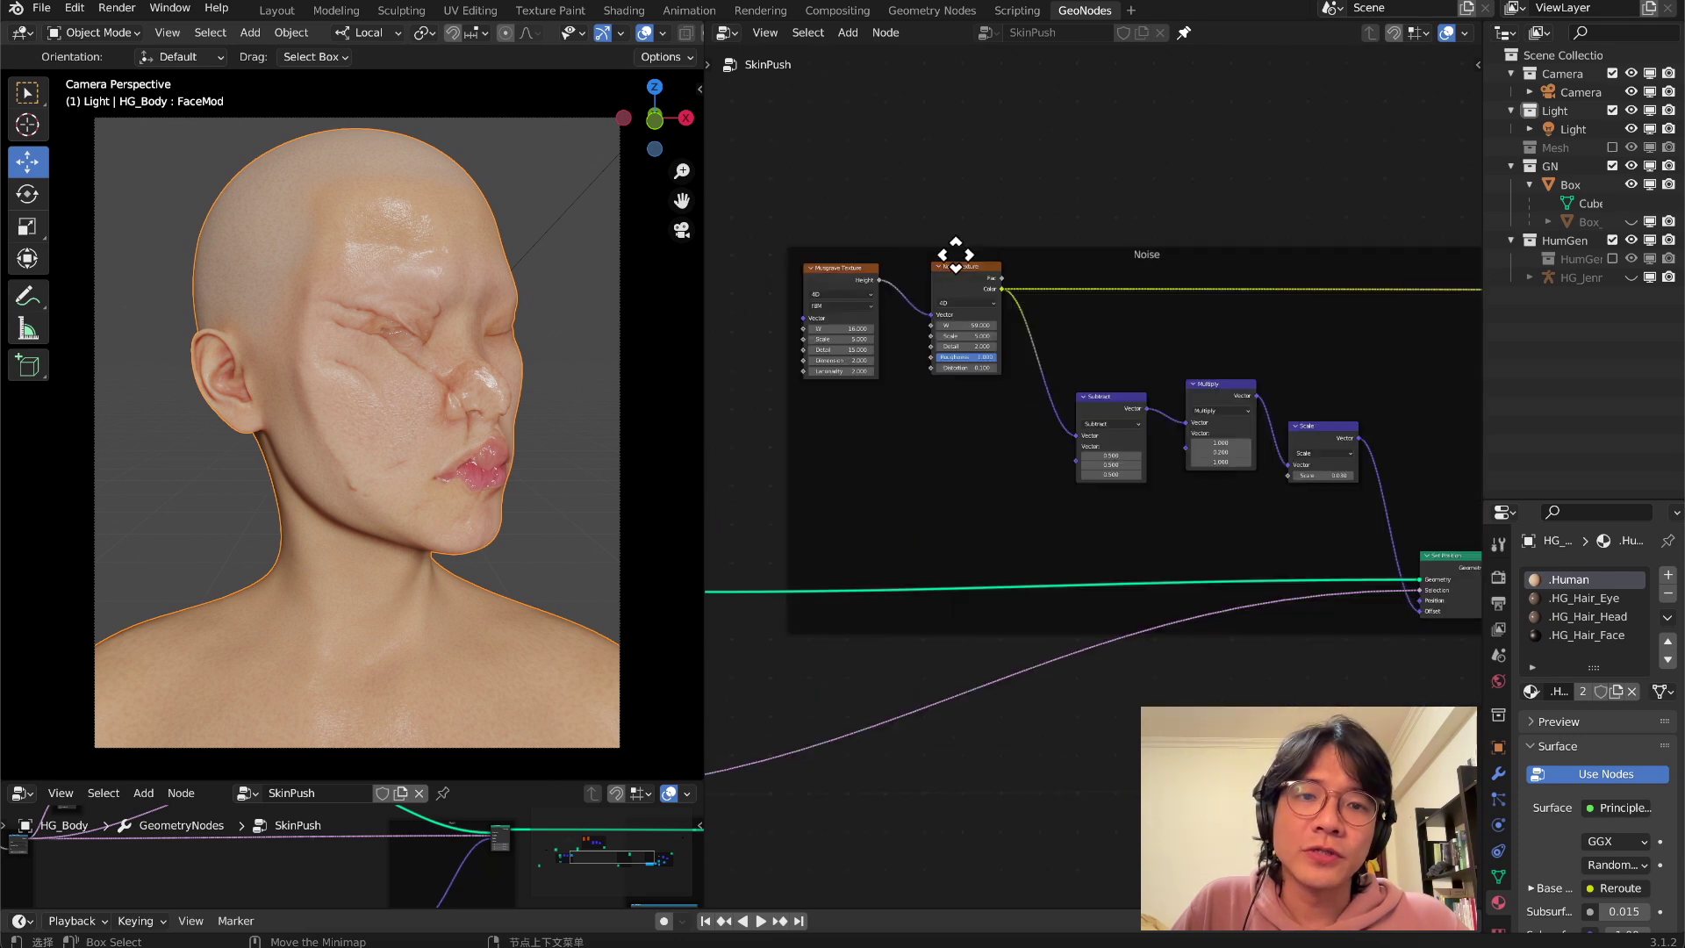
middle_click_drag(978, 251, 903, 346)
scroll(1358, 342, "down", 1)
scroll(1177, 241, "up", 3)
middle_click_drag(1167, 231, 1033, 343)
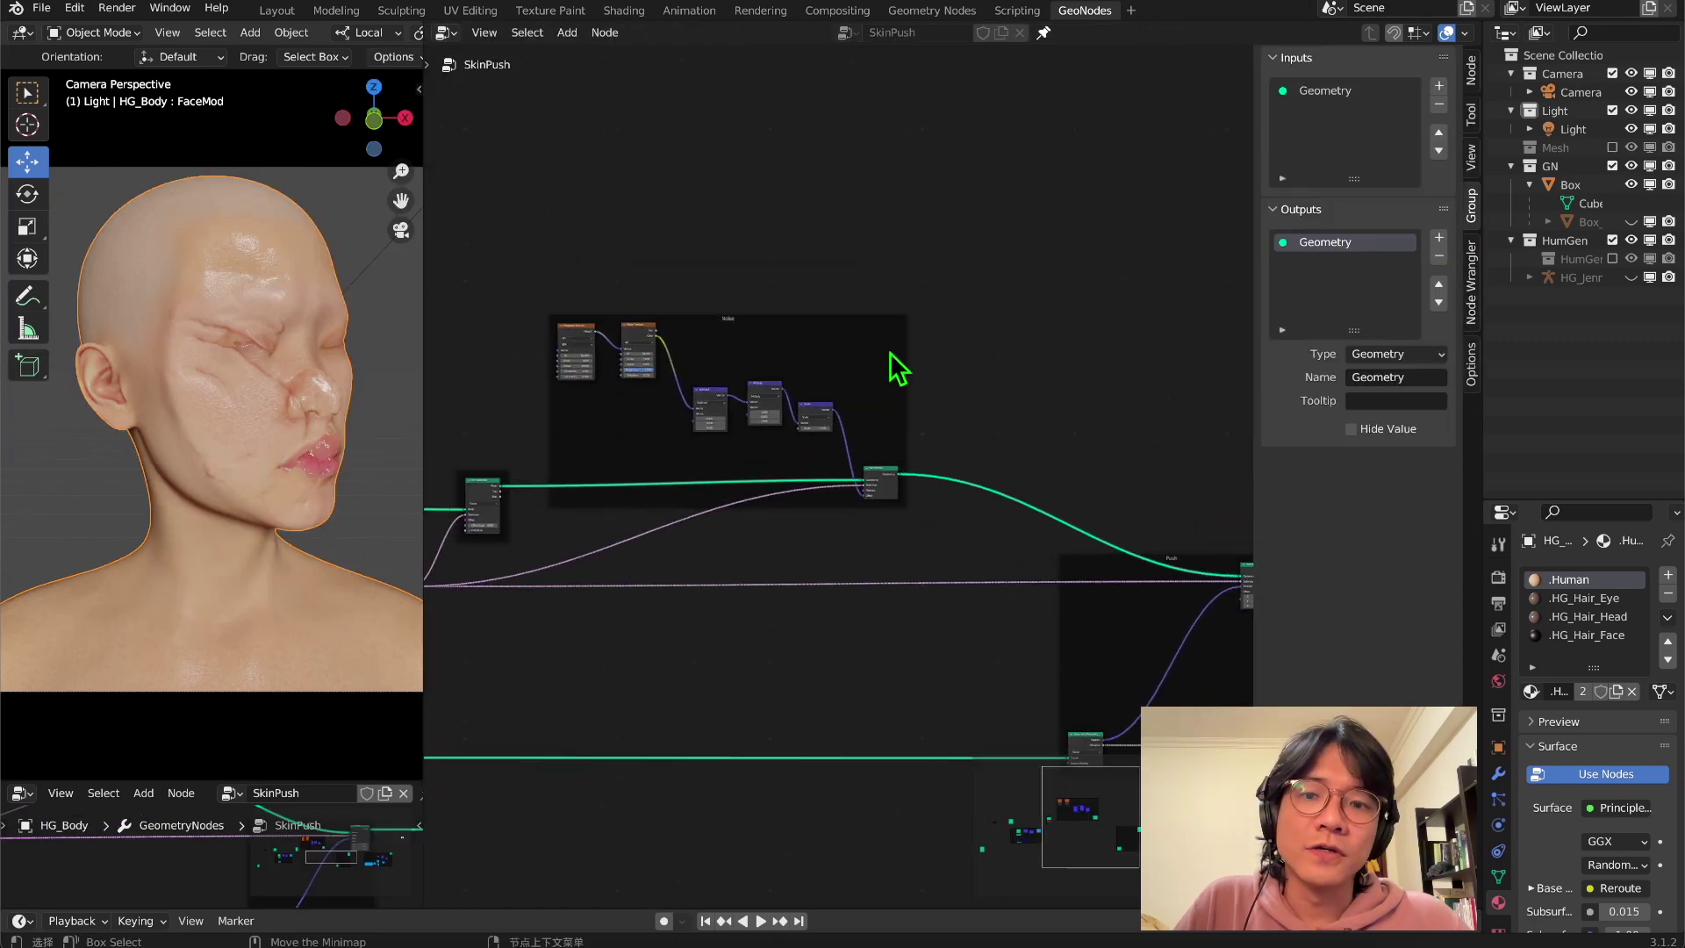
scroll(895, 369, "up", 2)
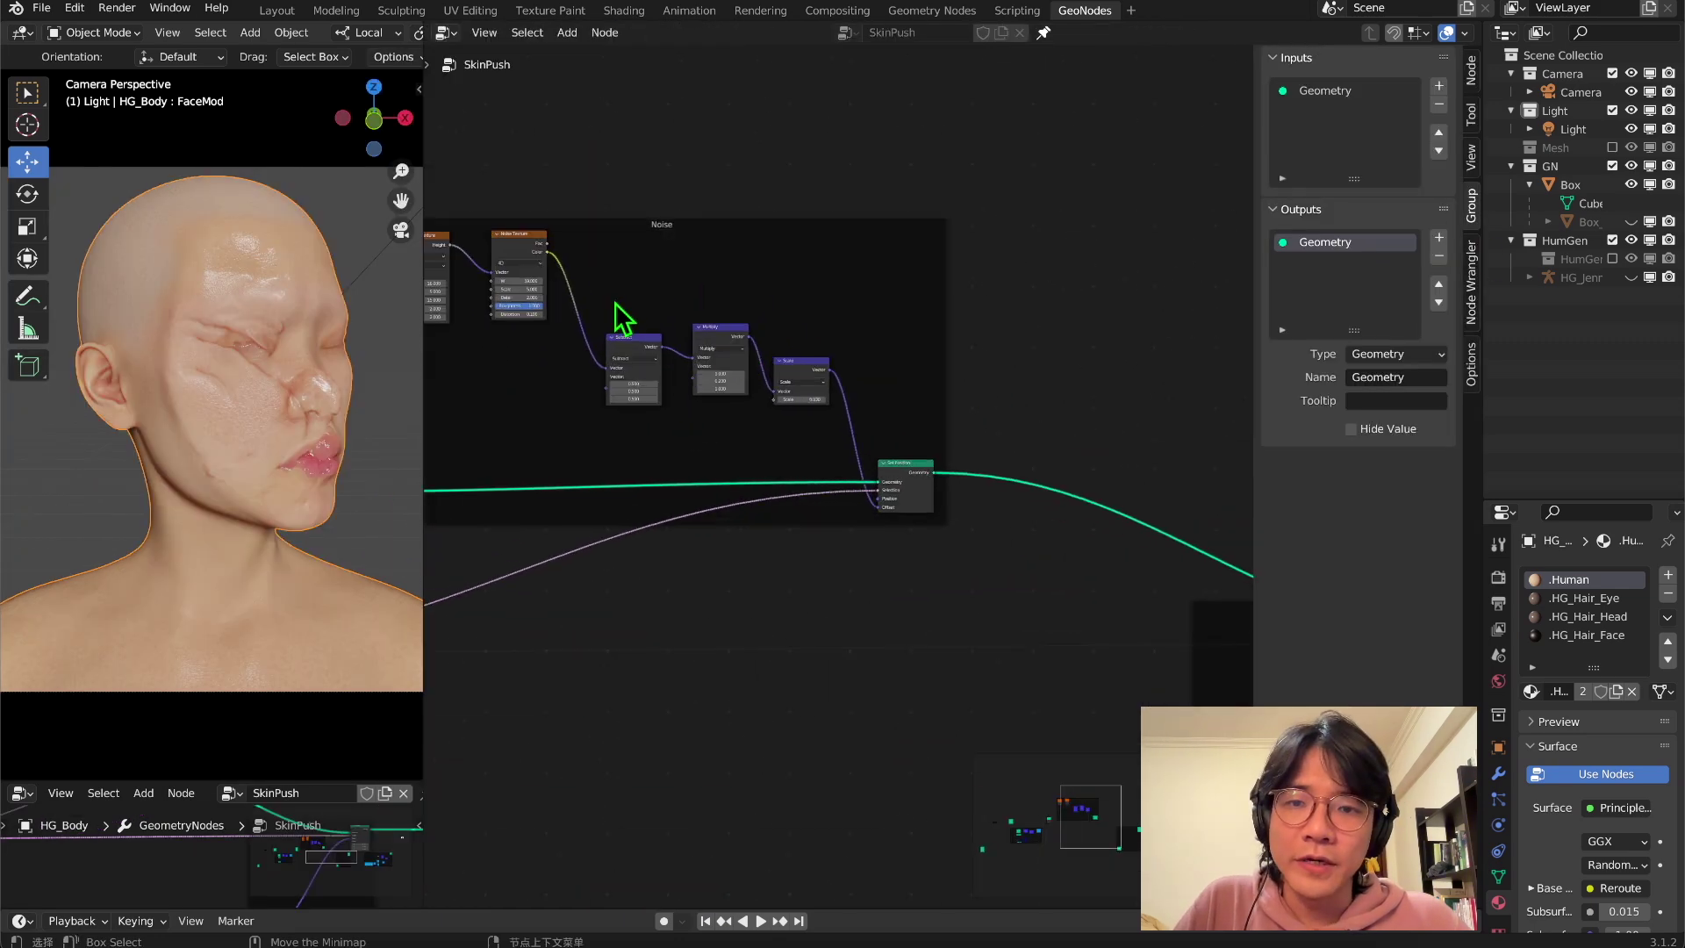
left_click_drag(548, 252, 975, 266)
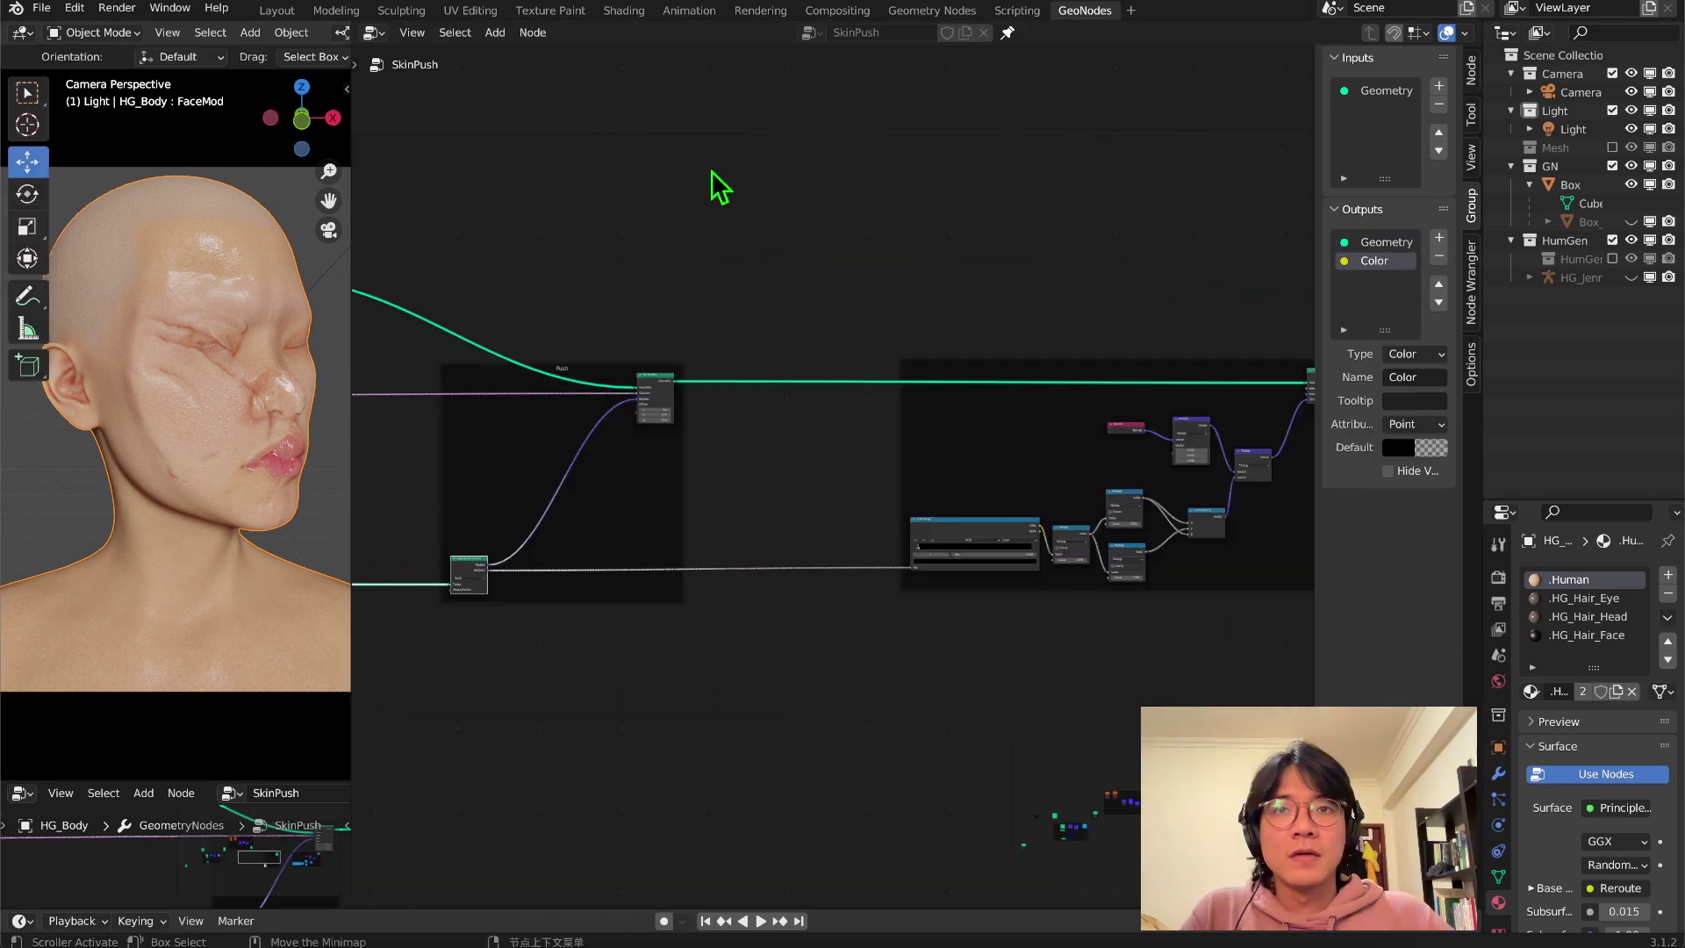
- Add a Capture Attribute node after Set Position and feed Geometry Proximity Distance into its Value
key("shift+a")
left_click(756, 247)
type("capture")
key("Return")
scroll(899, 325, "up", 3)
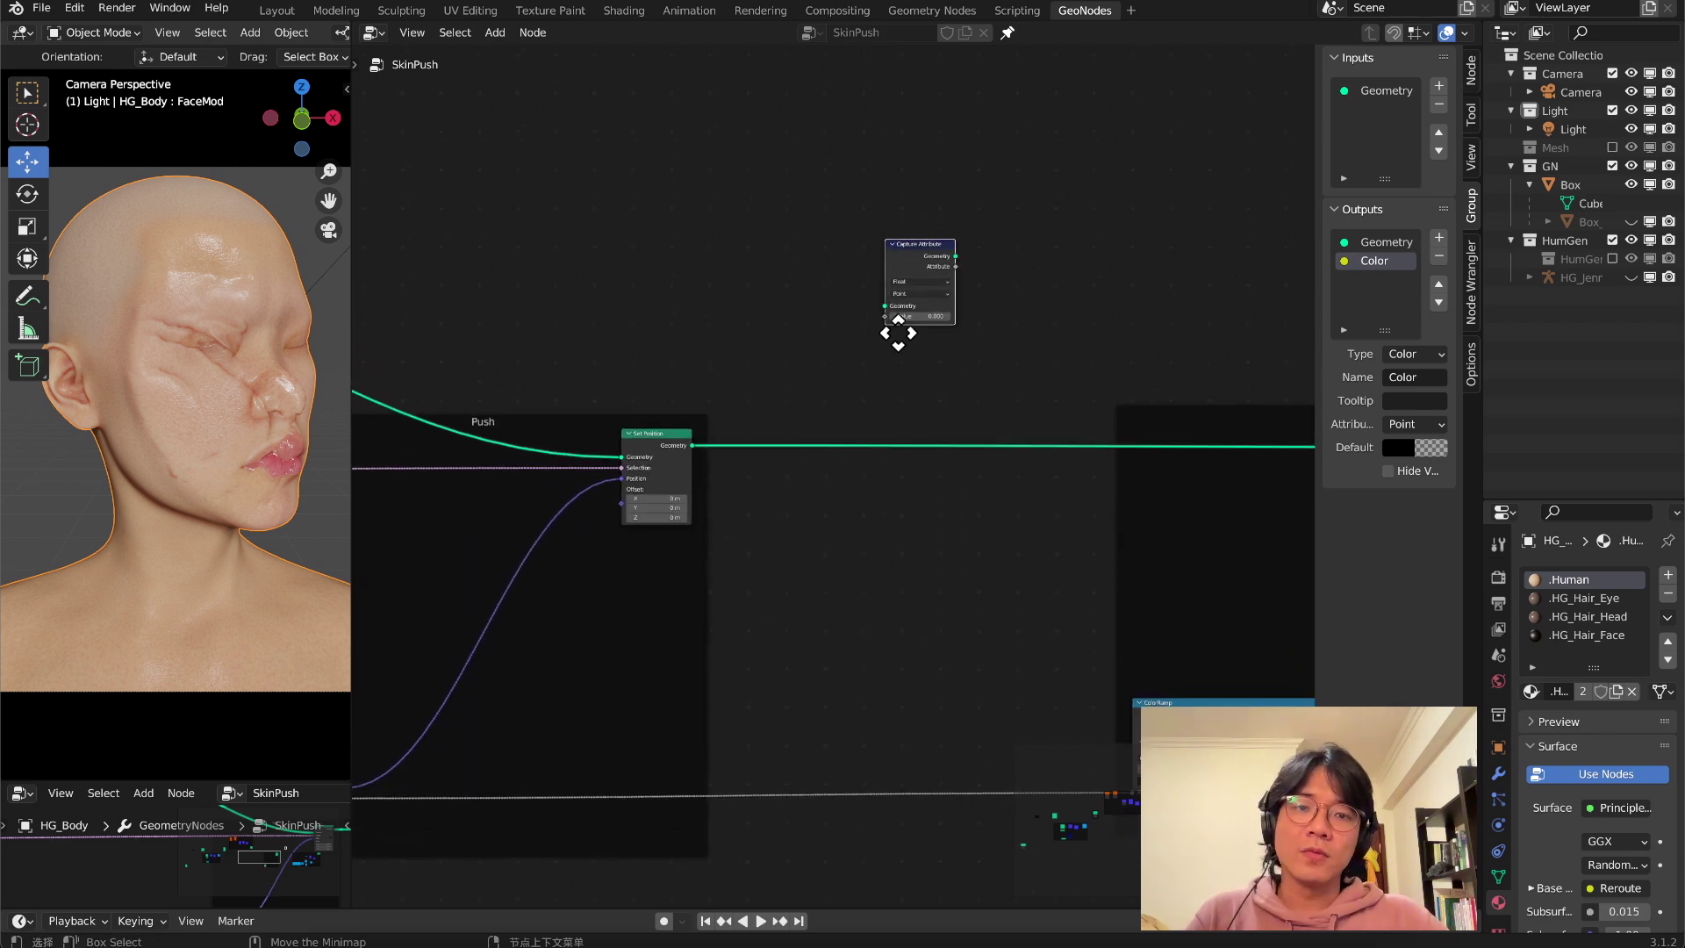
left_click(892, 245)
scroll(882, 483, "down", 2)
middle_click_drag(887, 466, 907, 421)
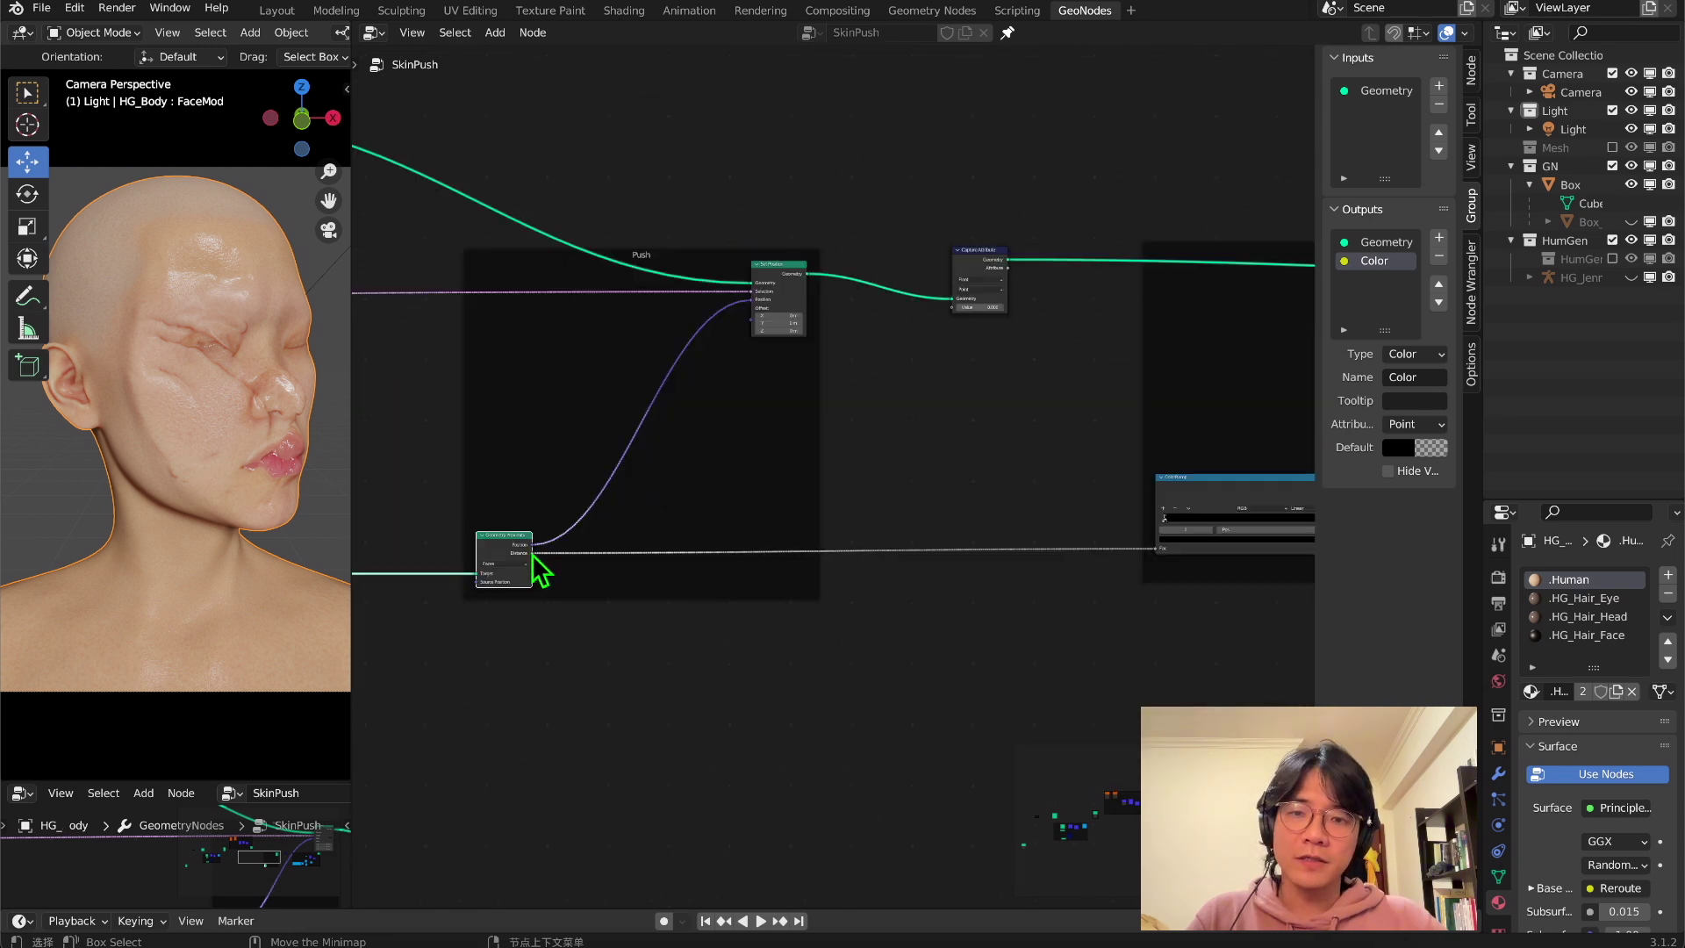
left_click_drag(531, 553, 954, 307)
- Route the captured value to the Group Output as a new Attribute output
scroll(990, 422, "up", 1)
scroll(1045, 413, "down", 2)
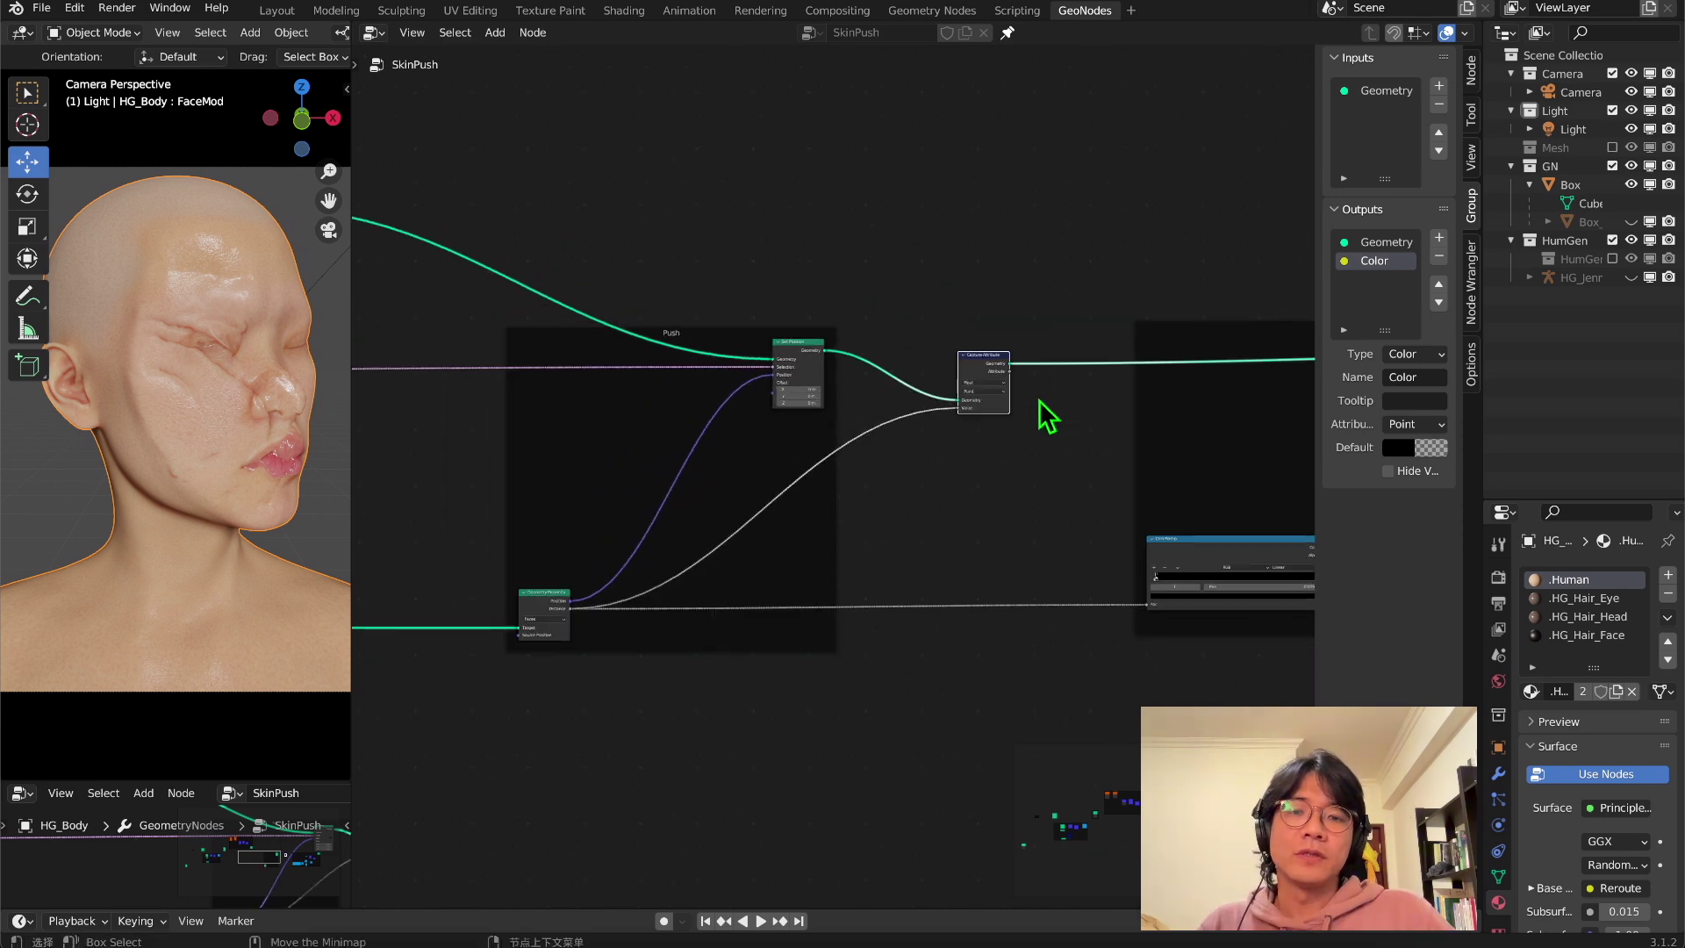
middle_click_drag(604, 501, 949, 236)
middle_click_drag(903, 413, 1253, 358)
middle_click_drag(132, 395, 48, 402)
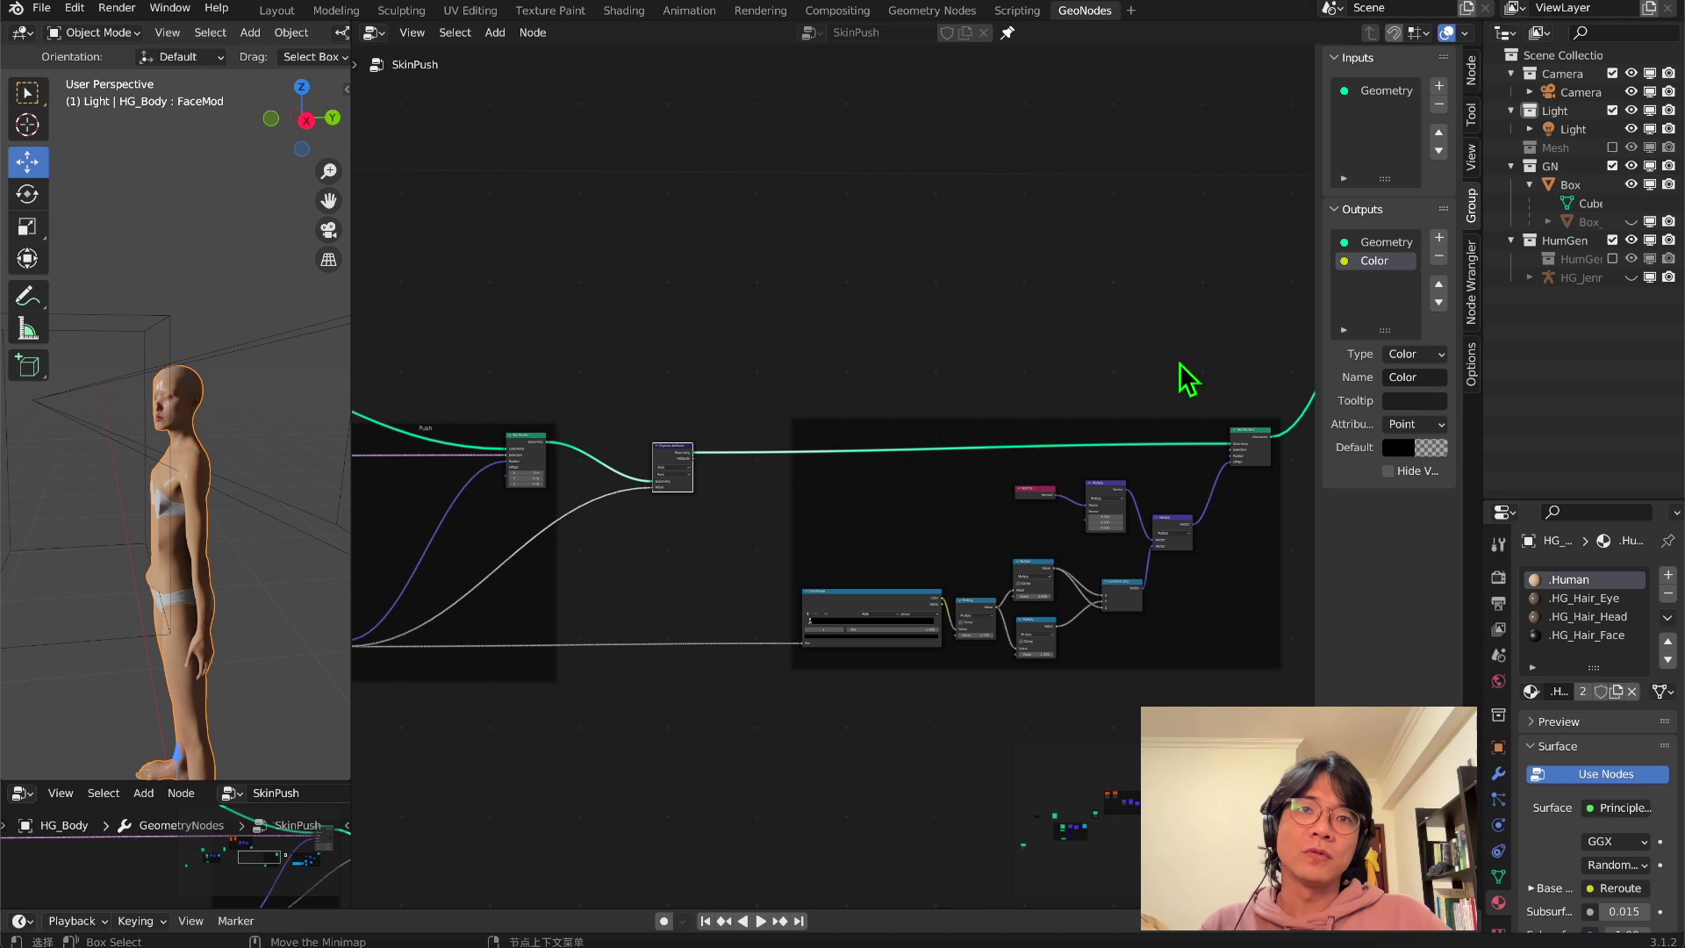
scroll(690, 474, "up", 2)
left_click_drag(617, 464, 887, 240)
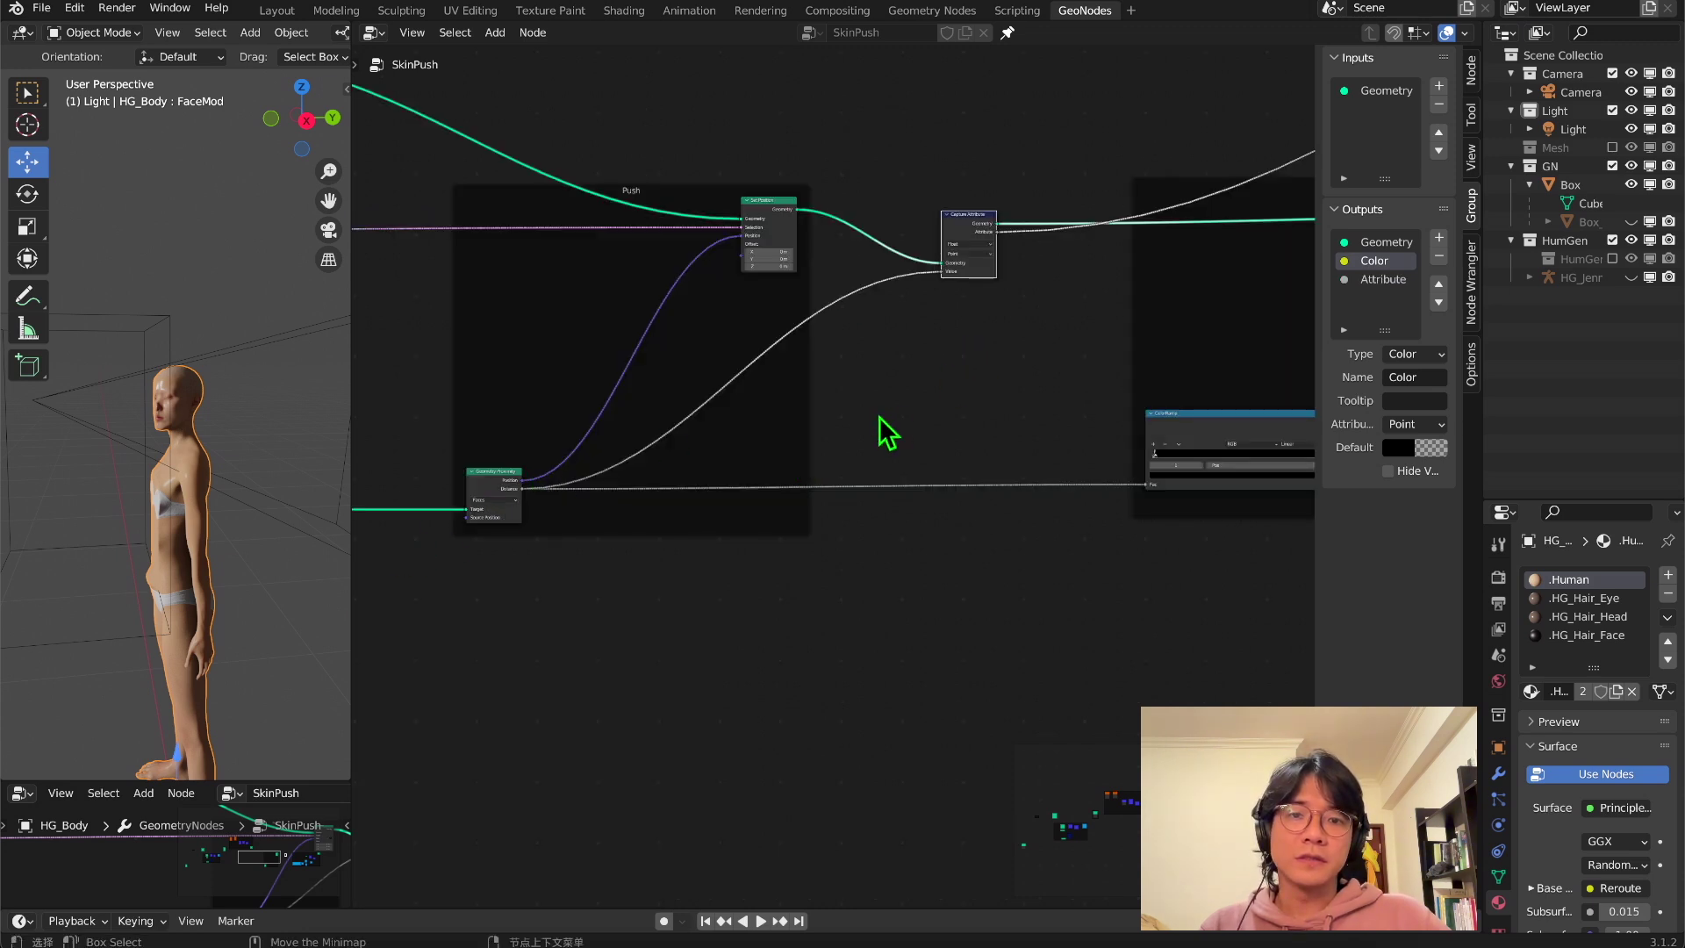
- Add a Math node and set its operation to Multiply
key("shift+a")
left_click(921, 393)
type("math")
key("Return")
left_click(1108, 300)
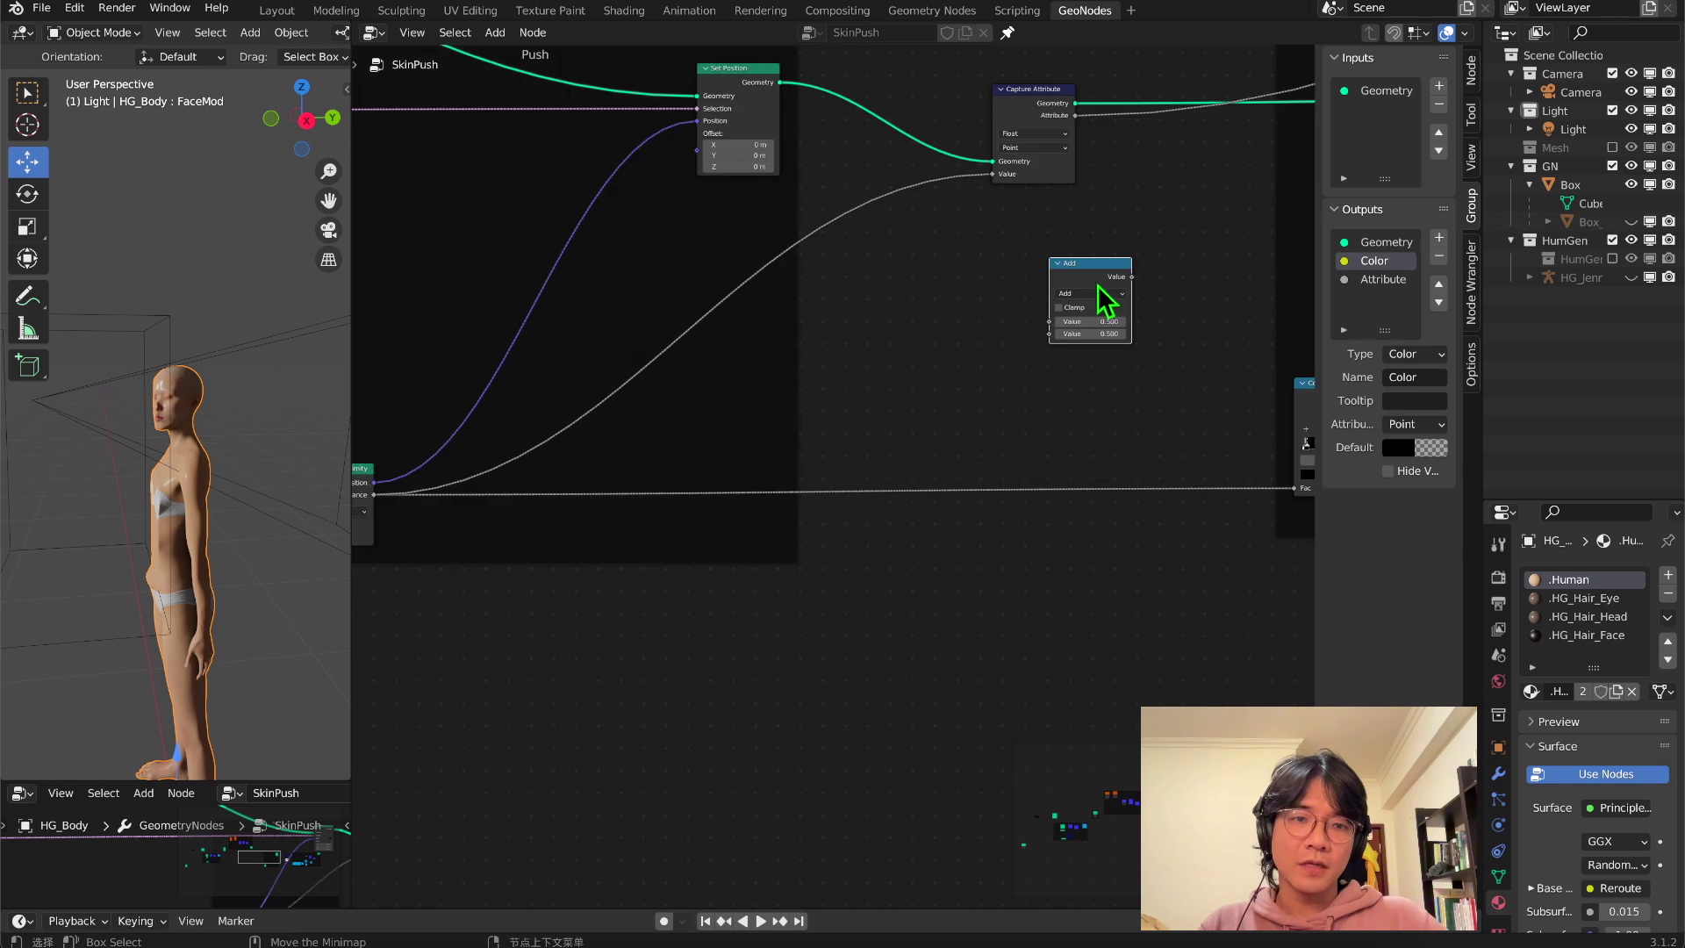
left_click(1093, 292)
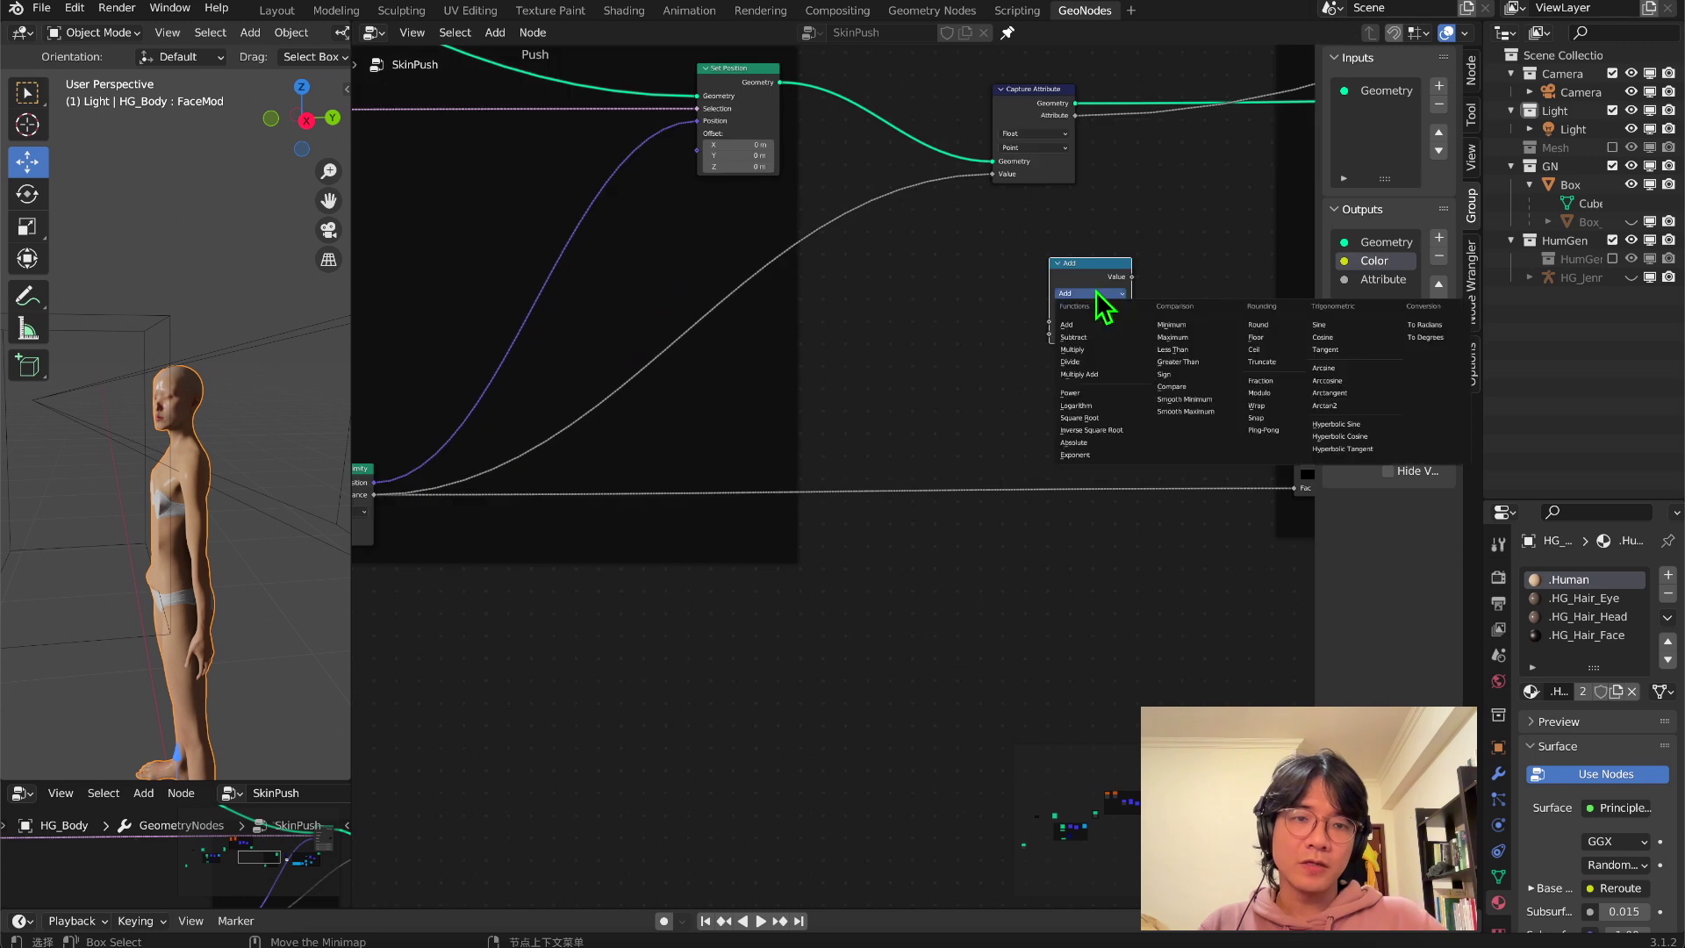
left_click(1098, 350)
scroll(645, 474, "down", 1)
- Feed the proximity Distance and the Is inside mesh Greater Than result into the Multiply node
left_click_drag(526, 465, 1177, 331)
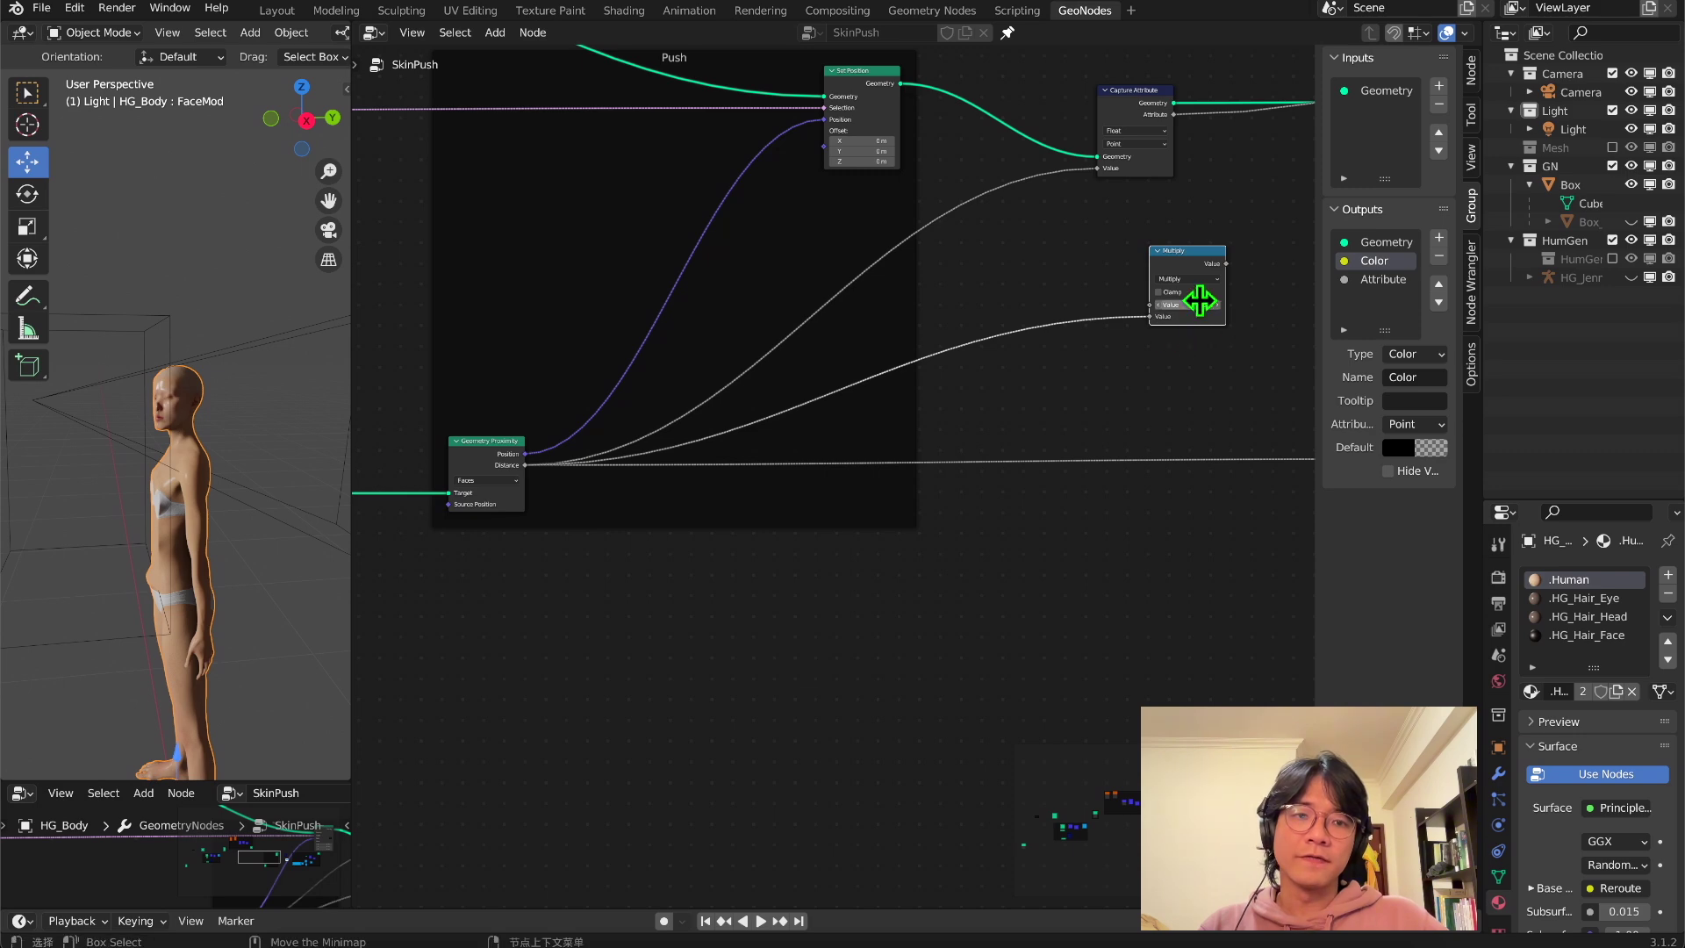
scroll(1089, 346, "down", 2)
middle_click_drag(1079, 346, 1083, 508)
scroll(643, 256, "up", 2)
scroll(865, 377, "up", 1)
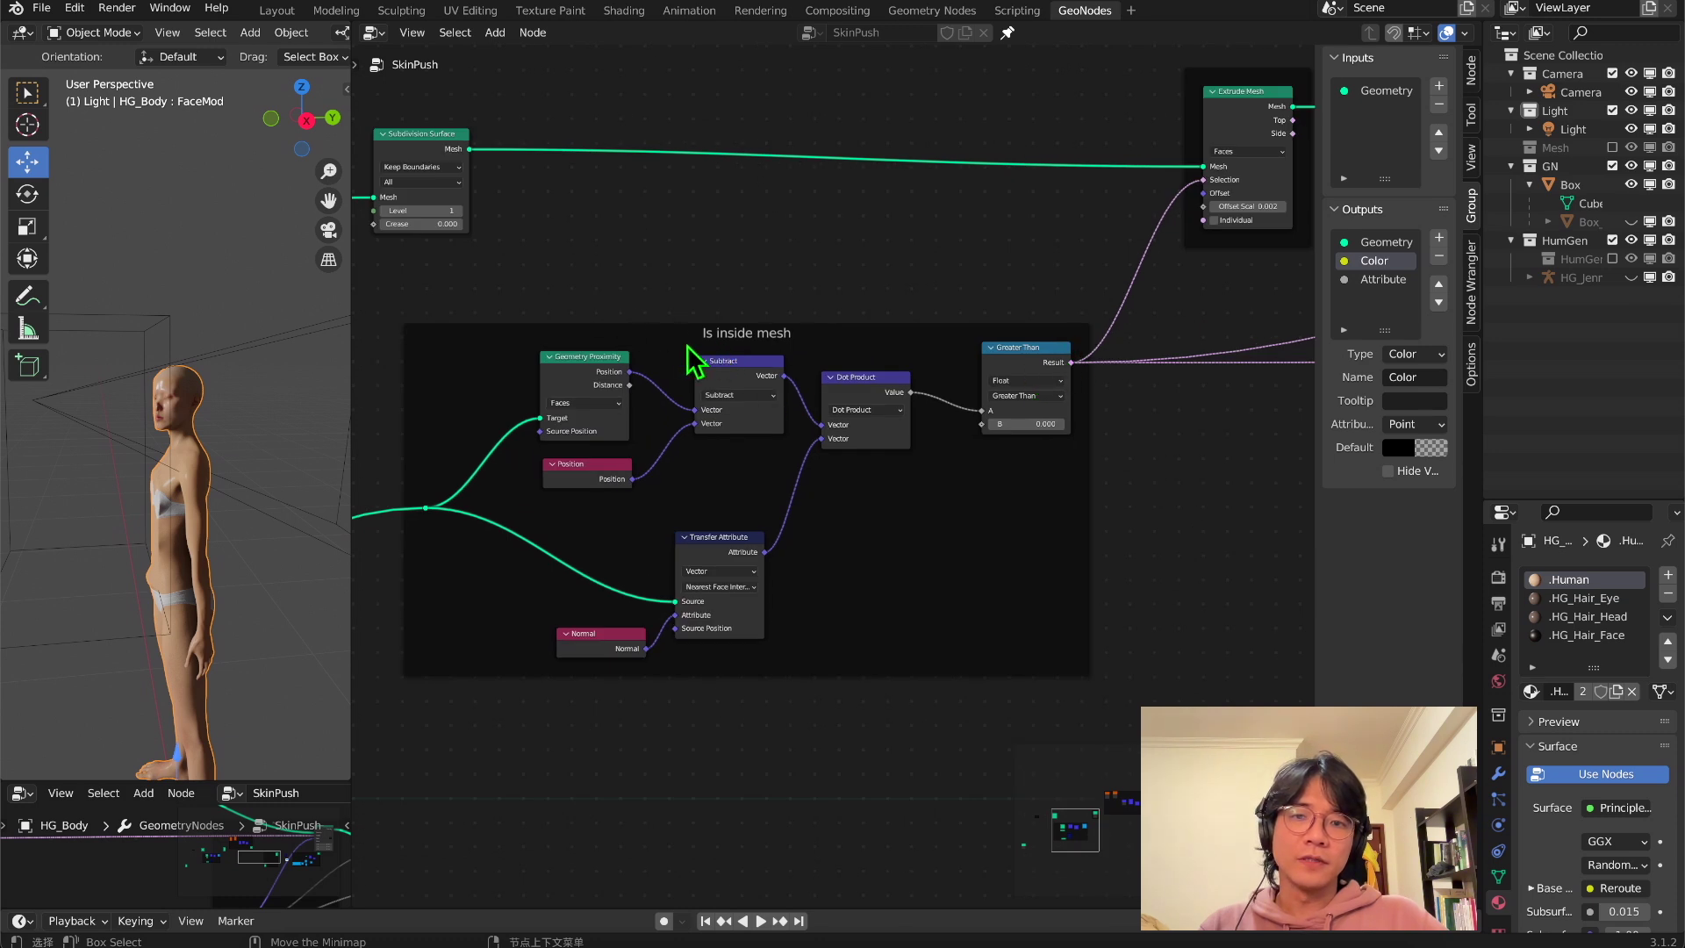
left_click_drag(1071, 363, 993, 578)
left_click_drag(1080, 530, 1011, 549)
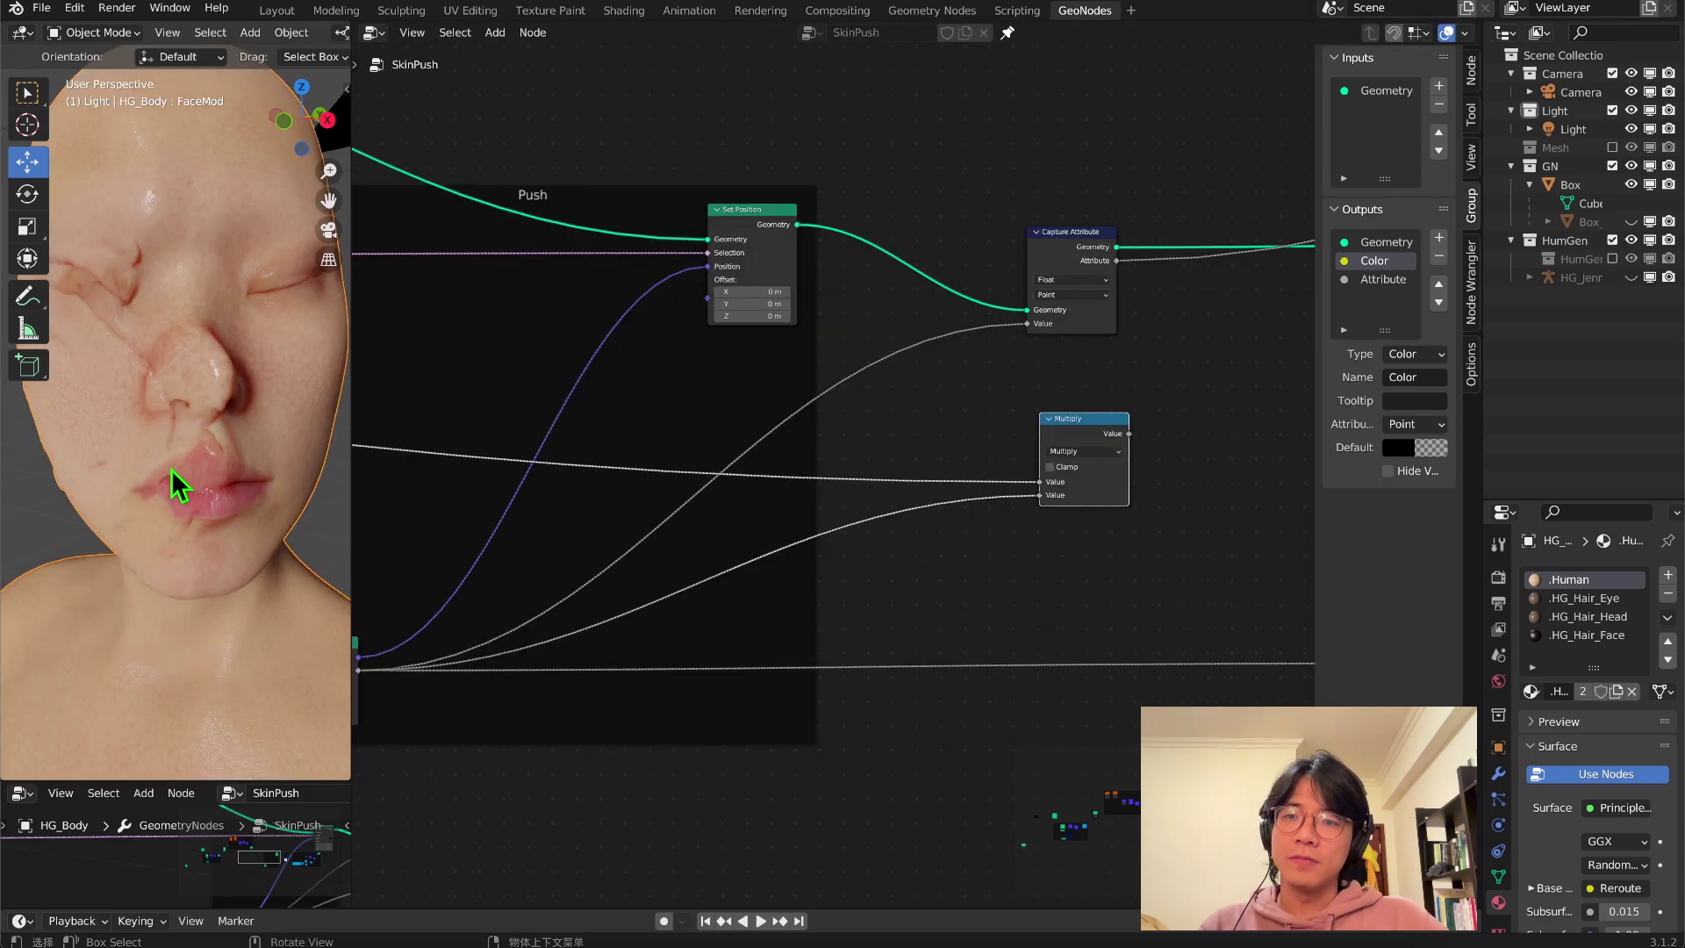
- Send the Multiply result to the Group Output as a new Value output
middle_click_drag(172, 469, 151, 365)
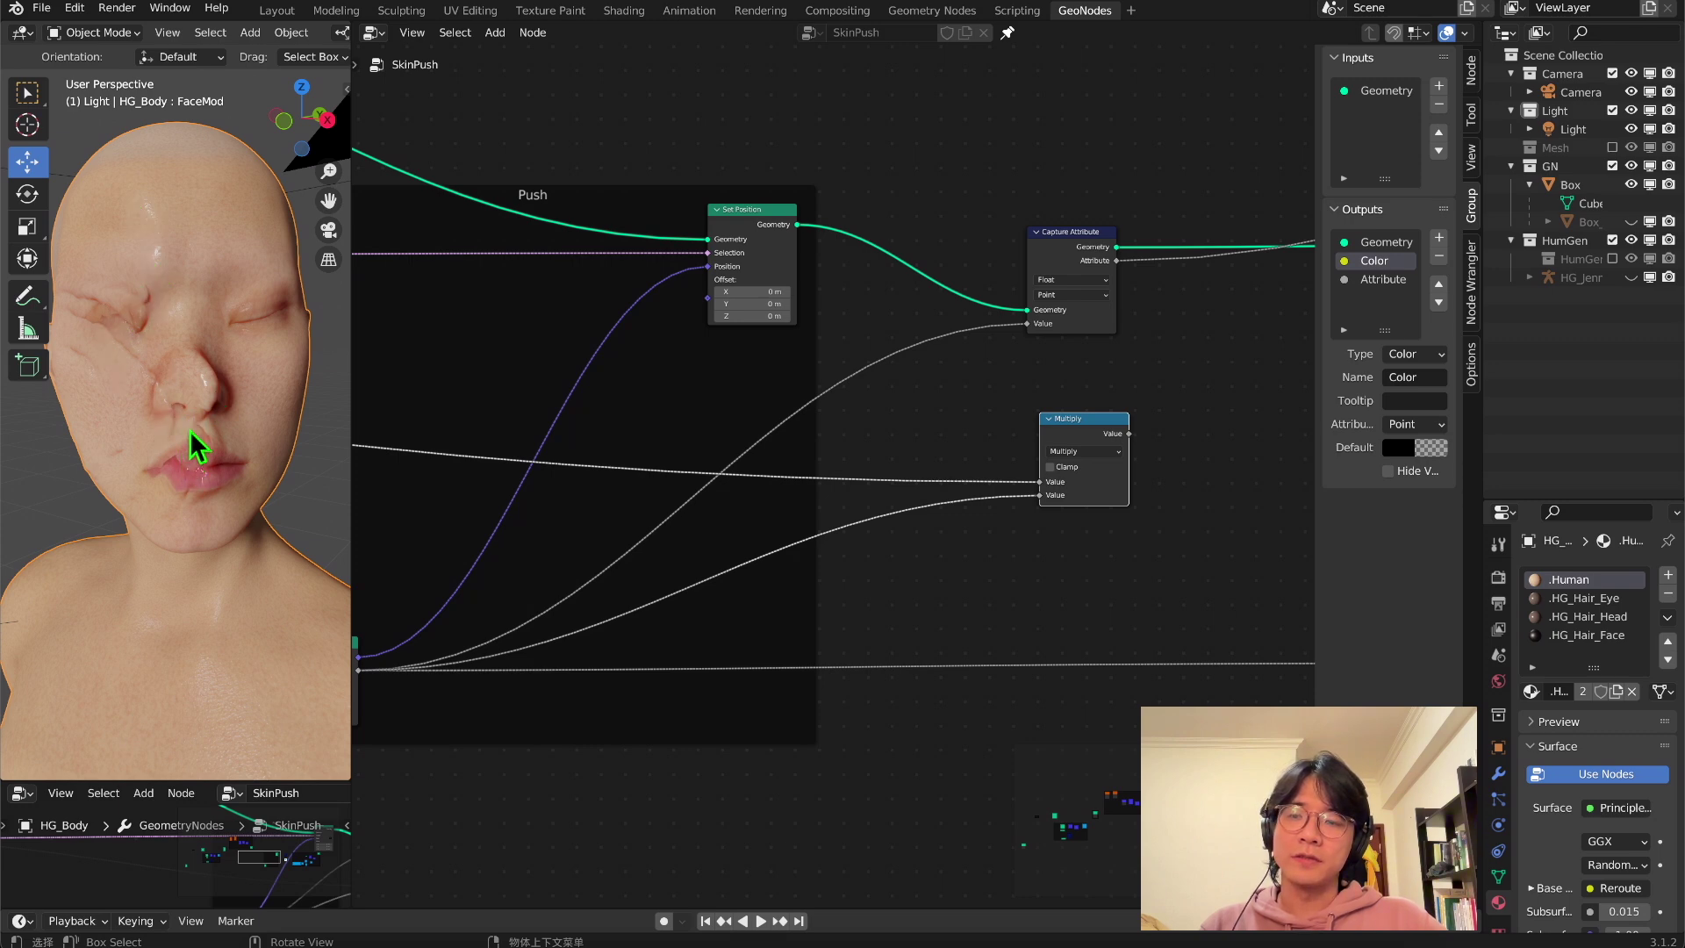
middle_click_drag(186, 432, 193, 416)
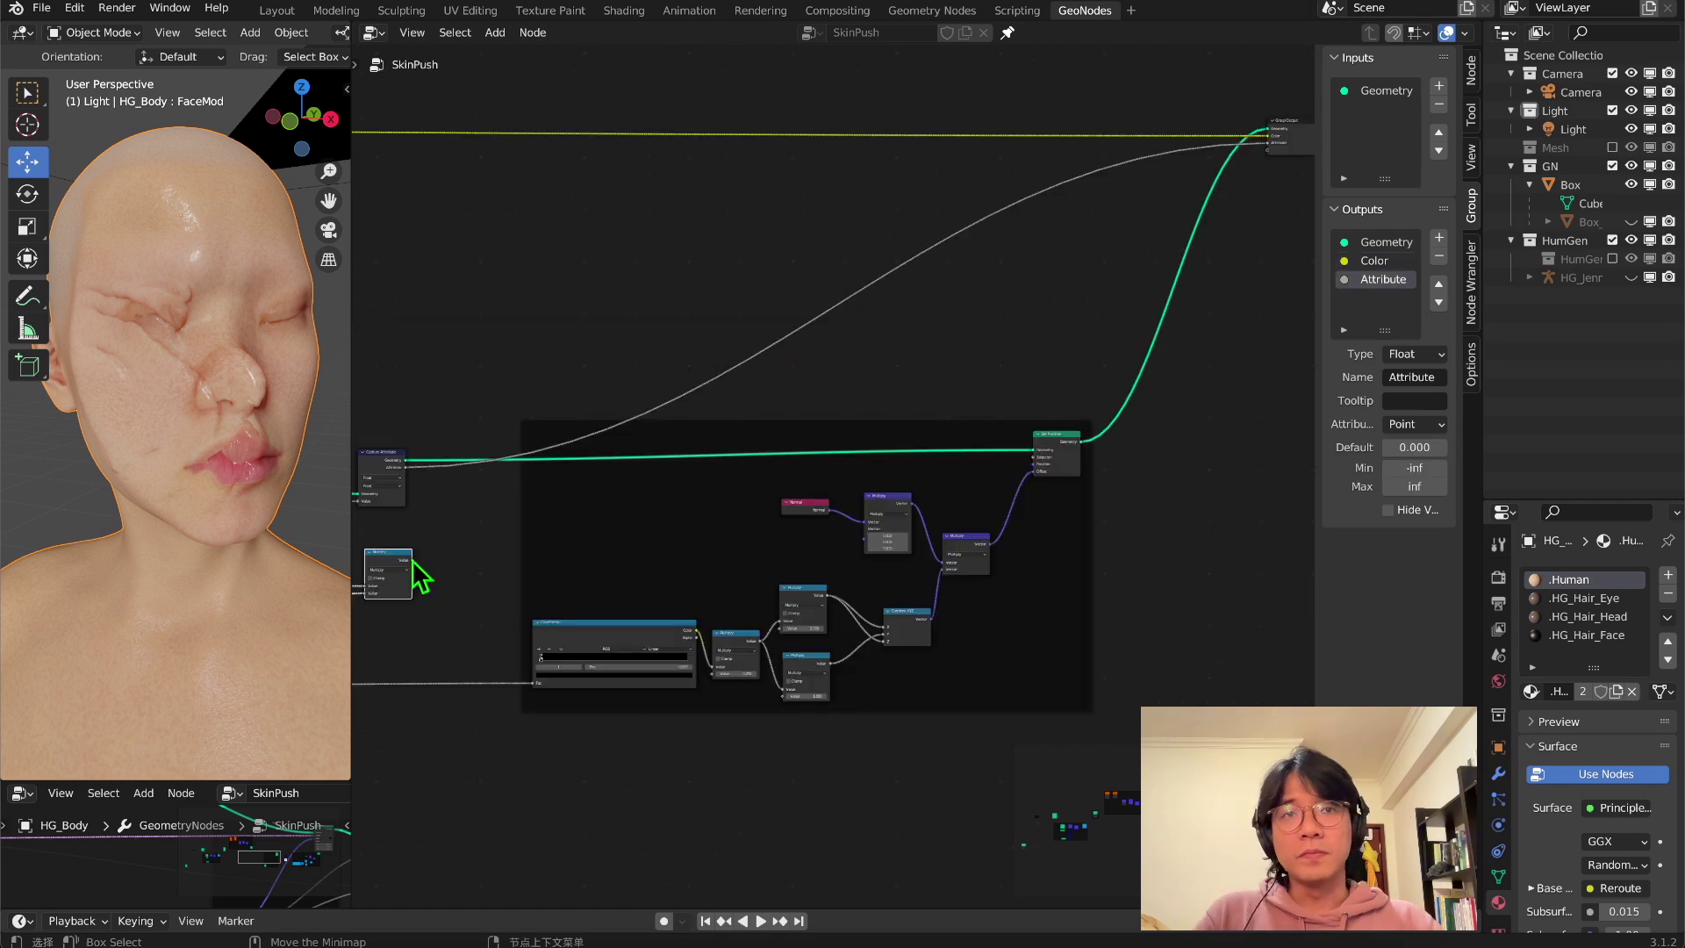
left_click_drag(410, 560, 1270, 148)
middle_click_drag(1261, 225, 944, 439)
scroll(944, 440, "up", 6)
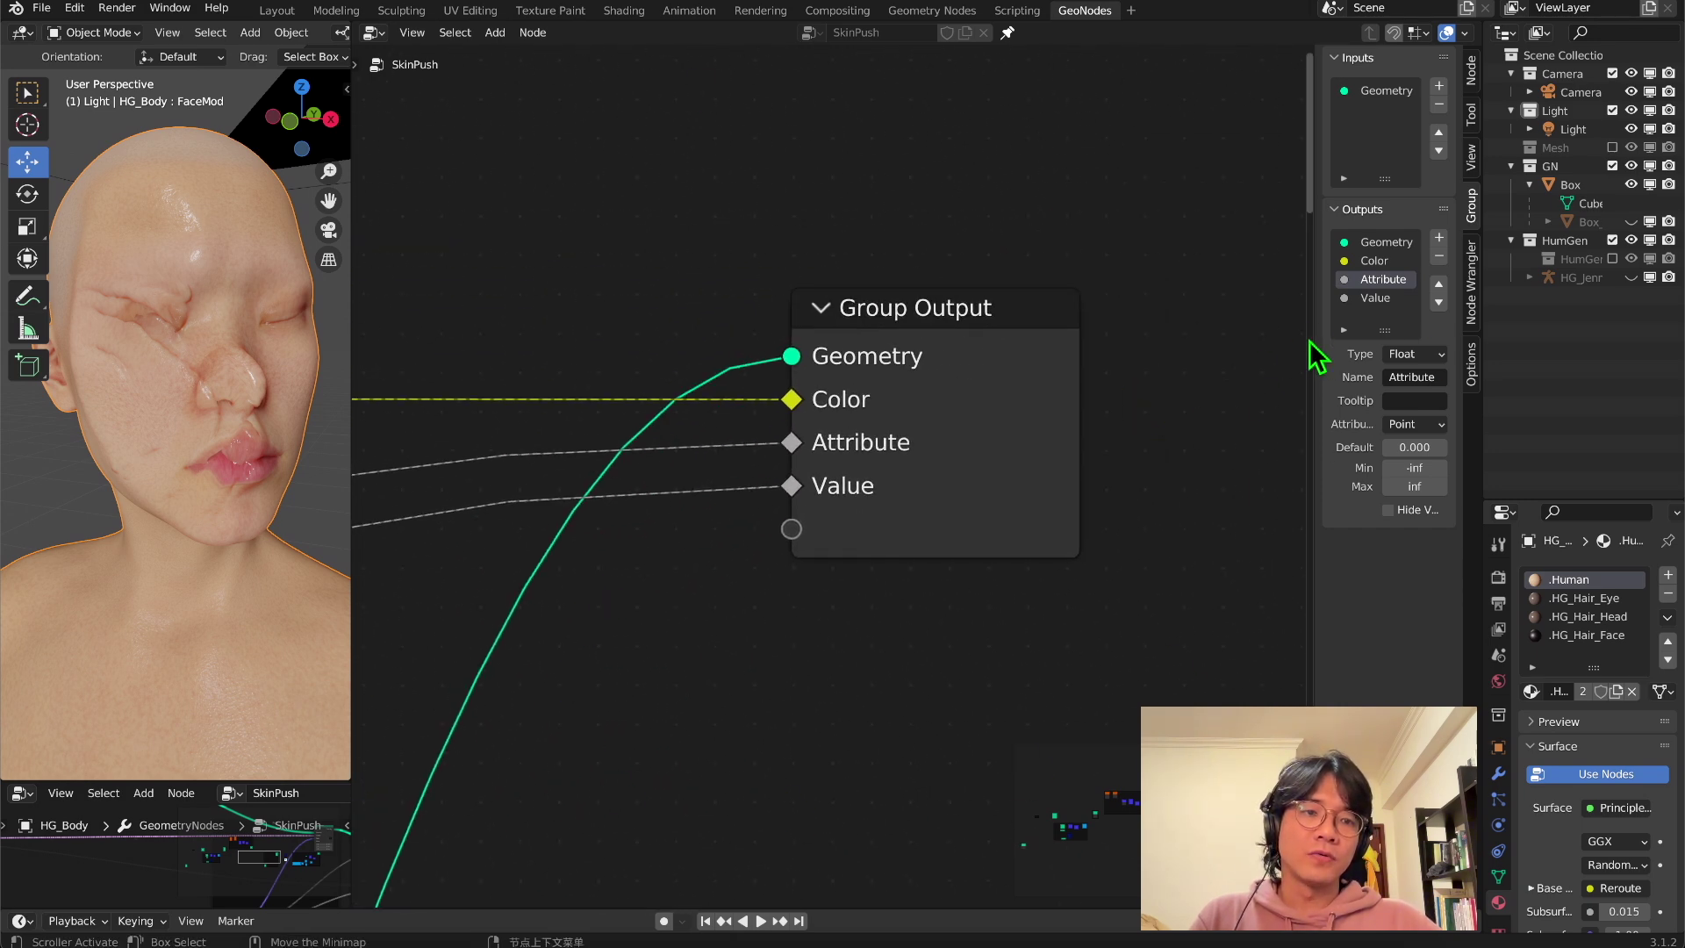
- Rename the group outputs Color, Attribute and Value to Noise Color, Dist_01 and Dist_02
left_click_drag(1314, 337, 1091, 342)
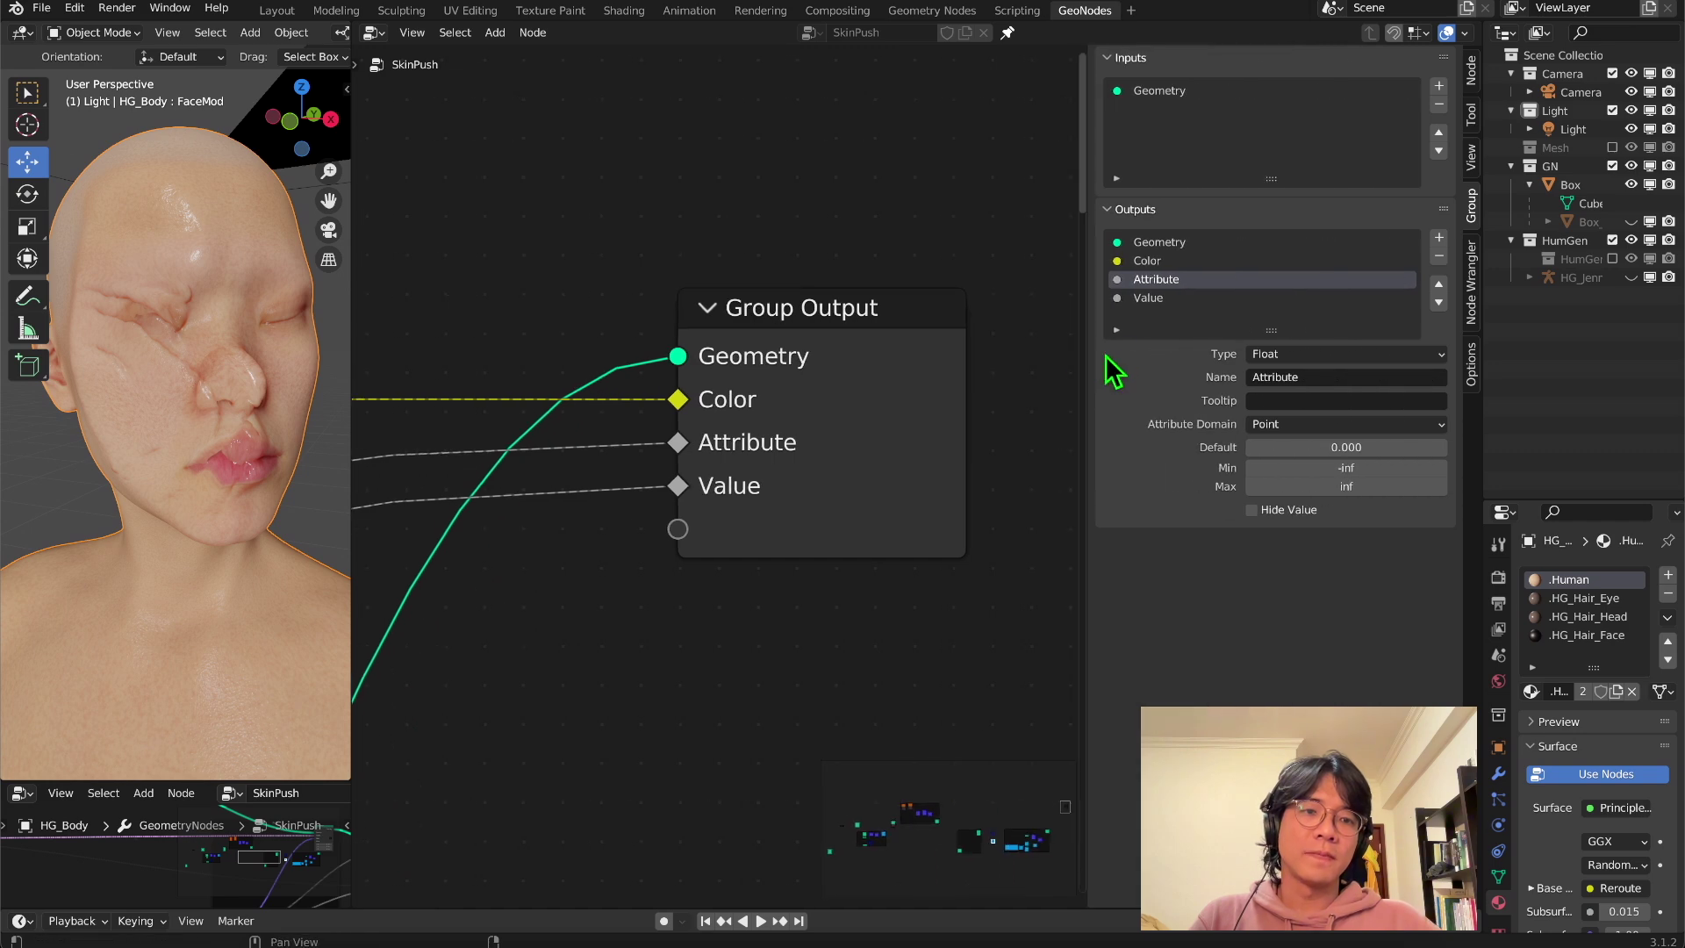
left_click(1156, 262)
left_click(1303, 376)
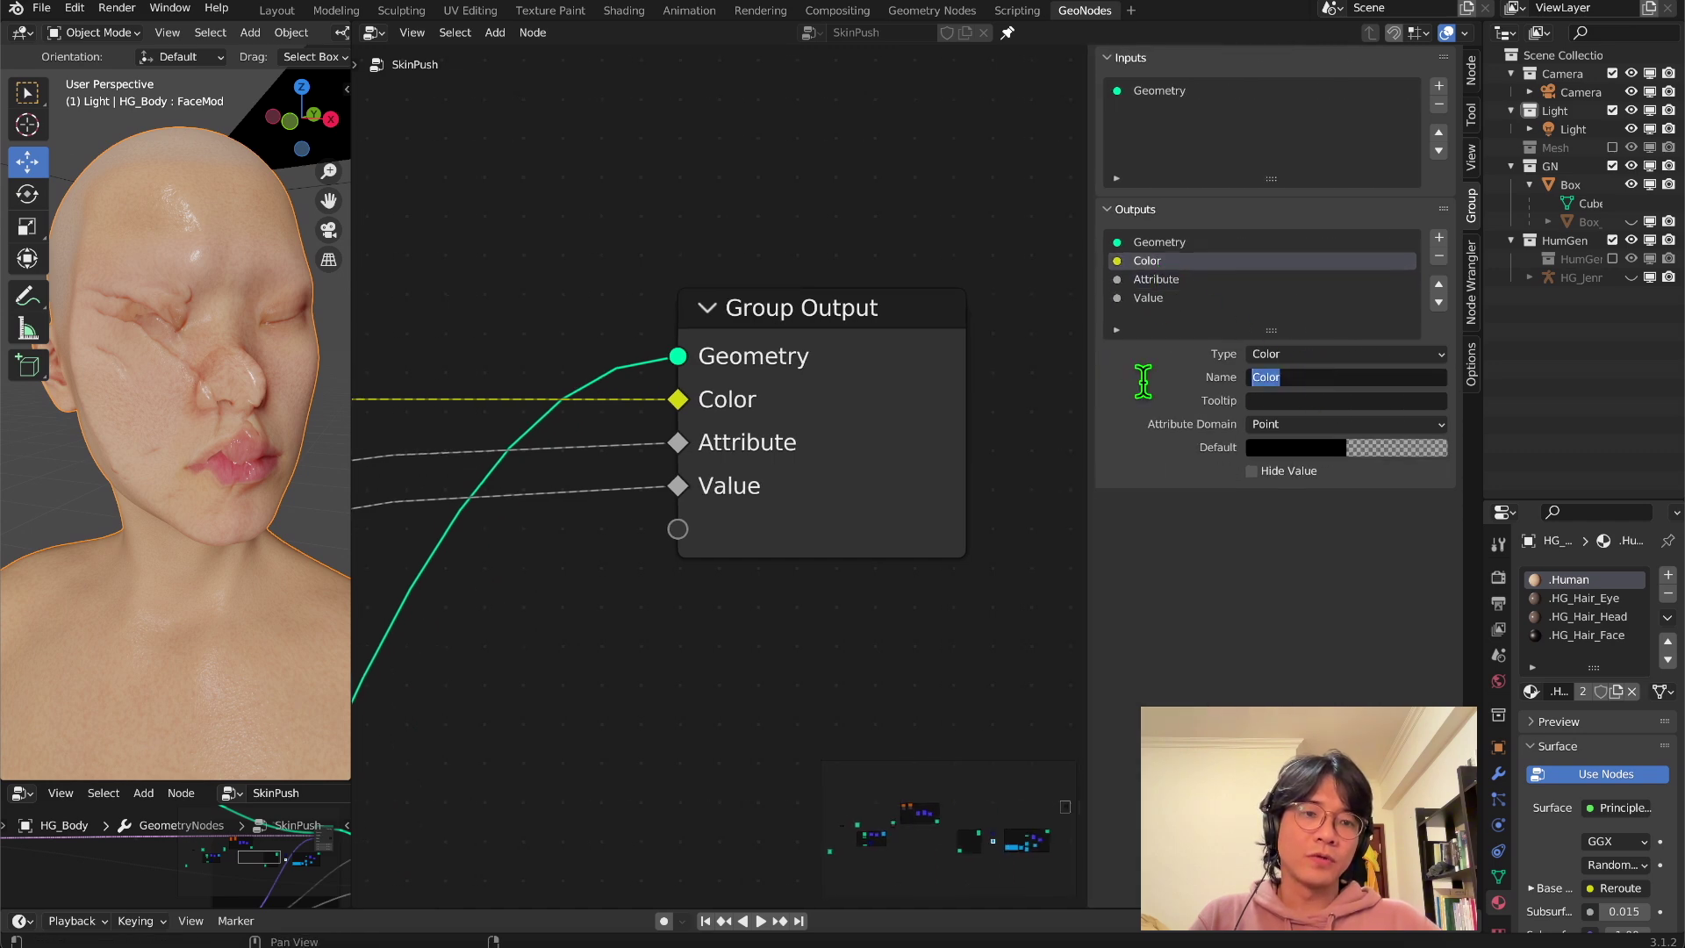
type("Noise Color")
left_click(1157, 279)
left_click(1323, 377)
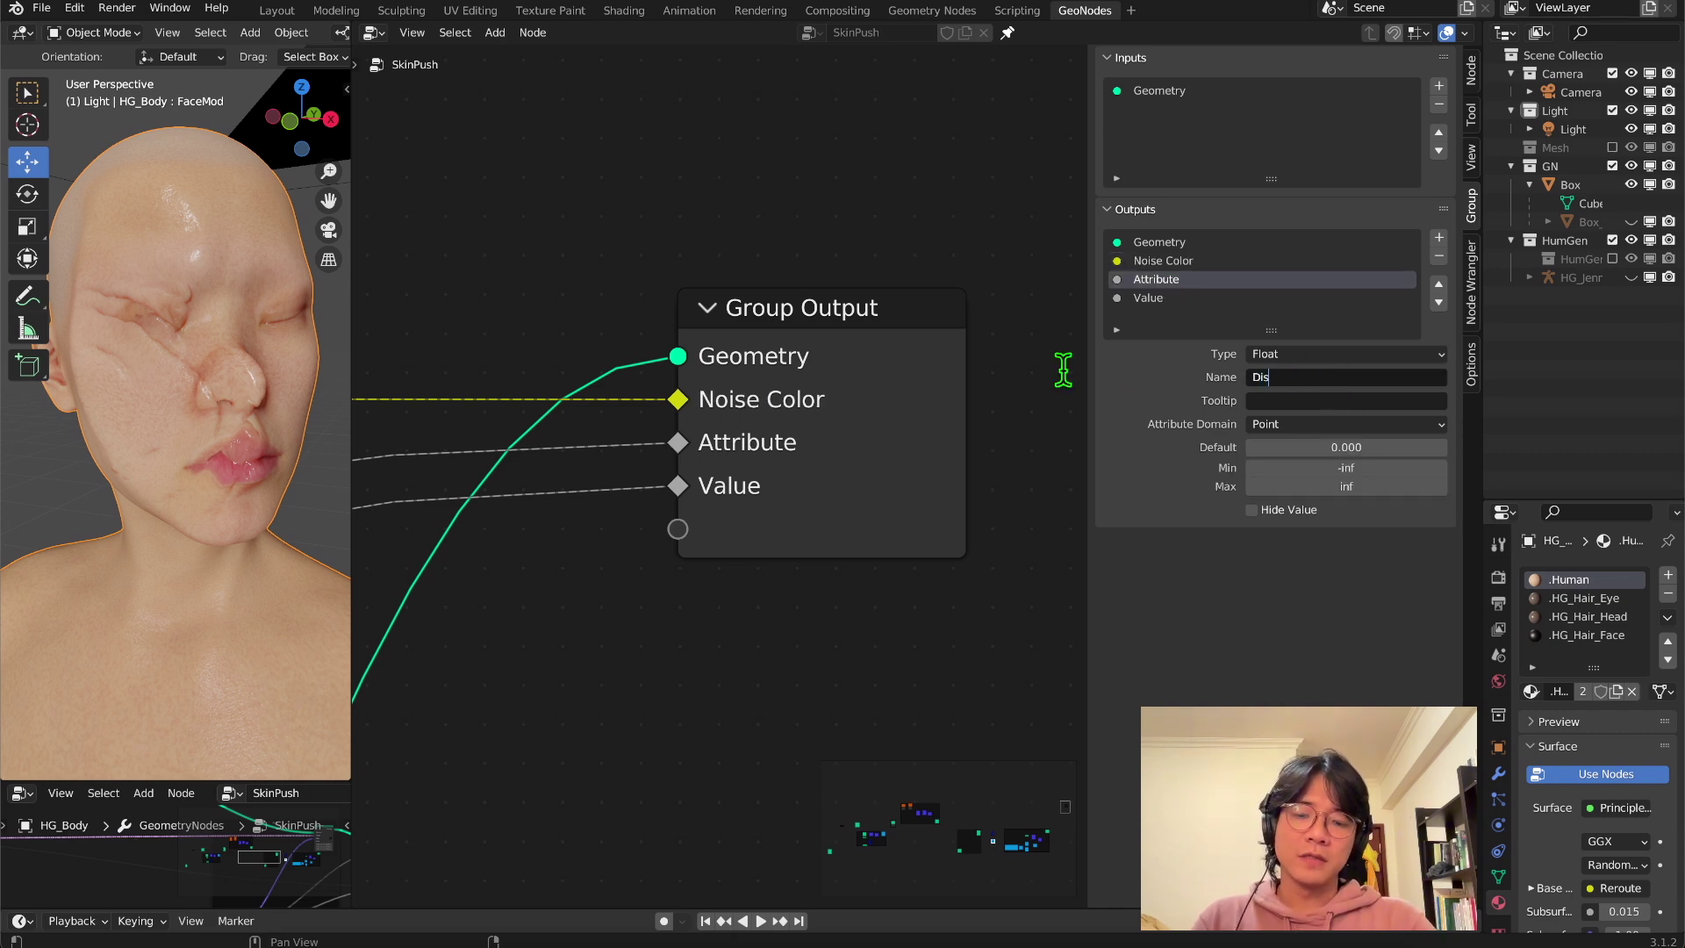
left_click(1141, 298)
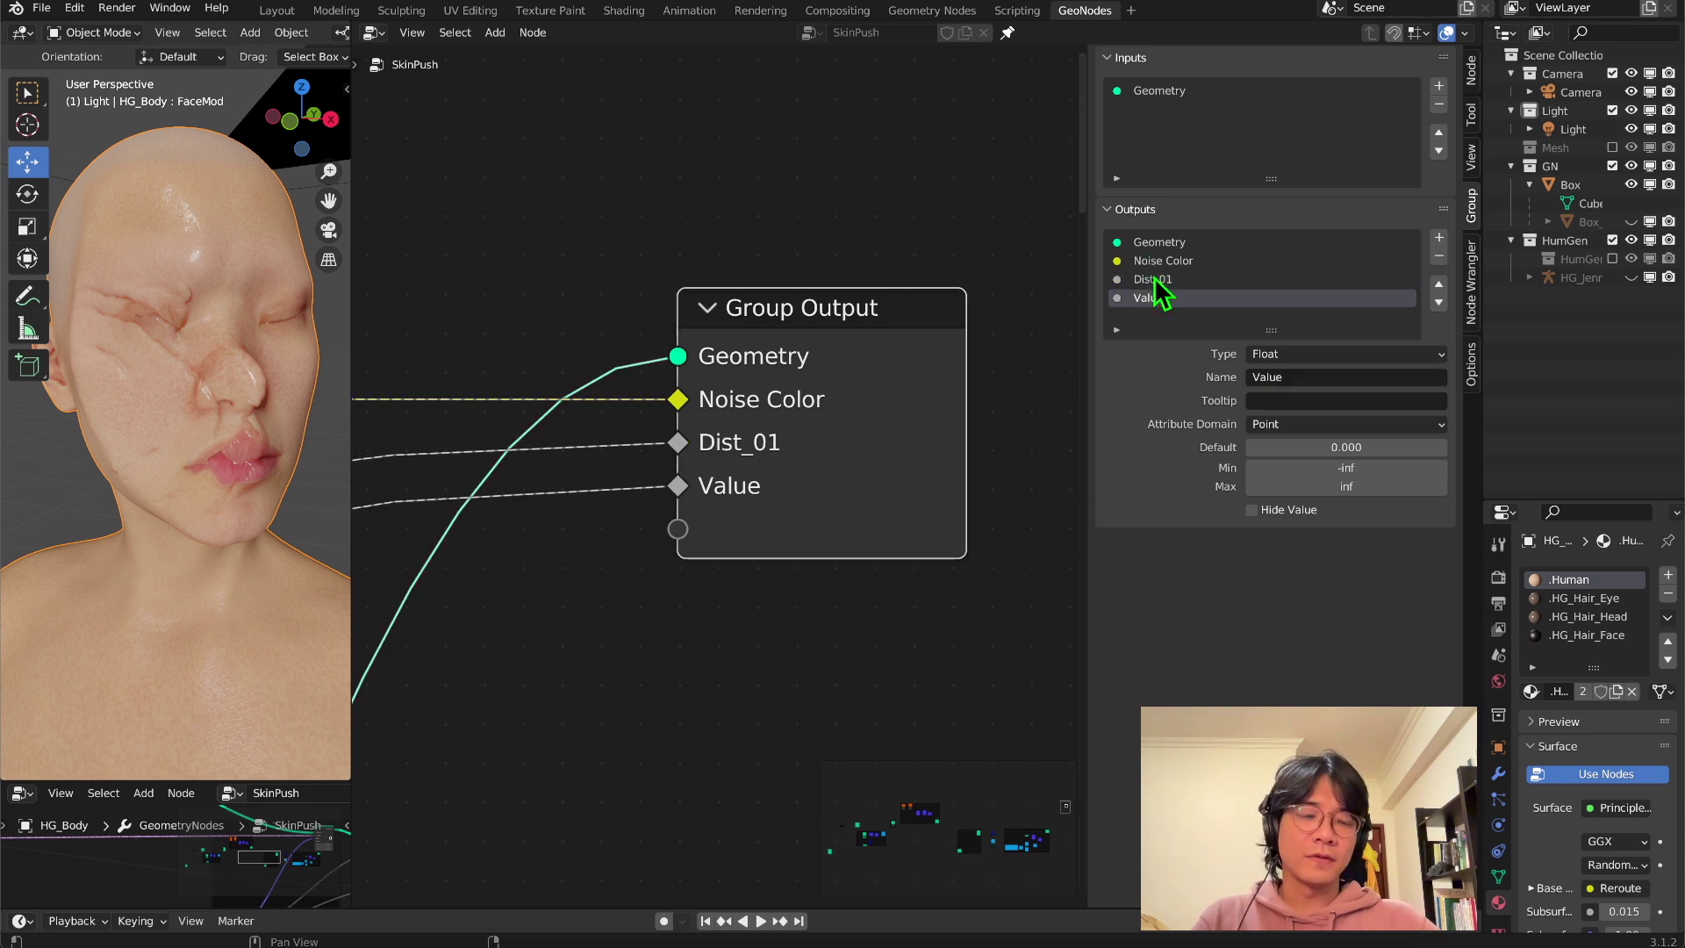
left_click(1343, 377)
type("Dist_01")
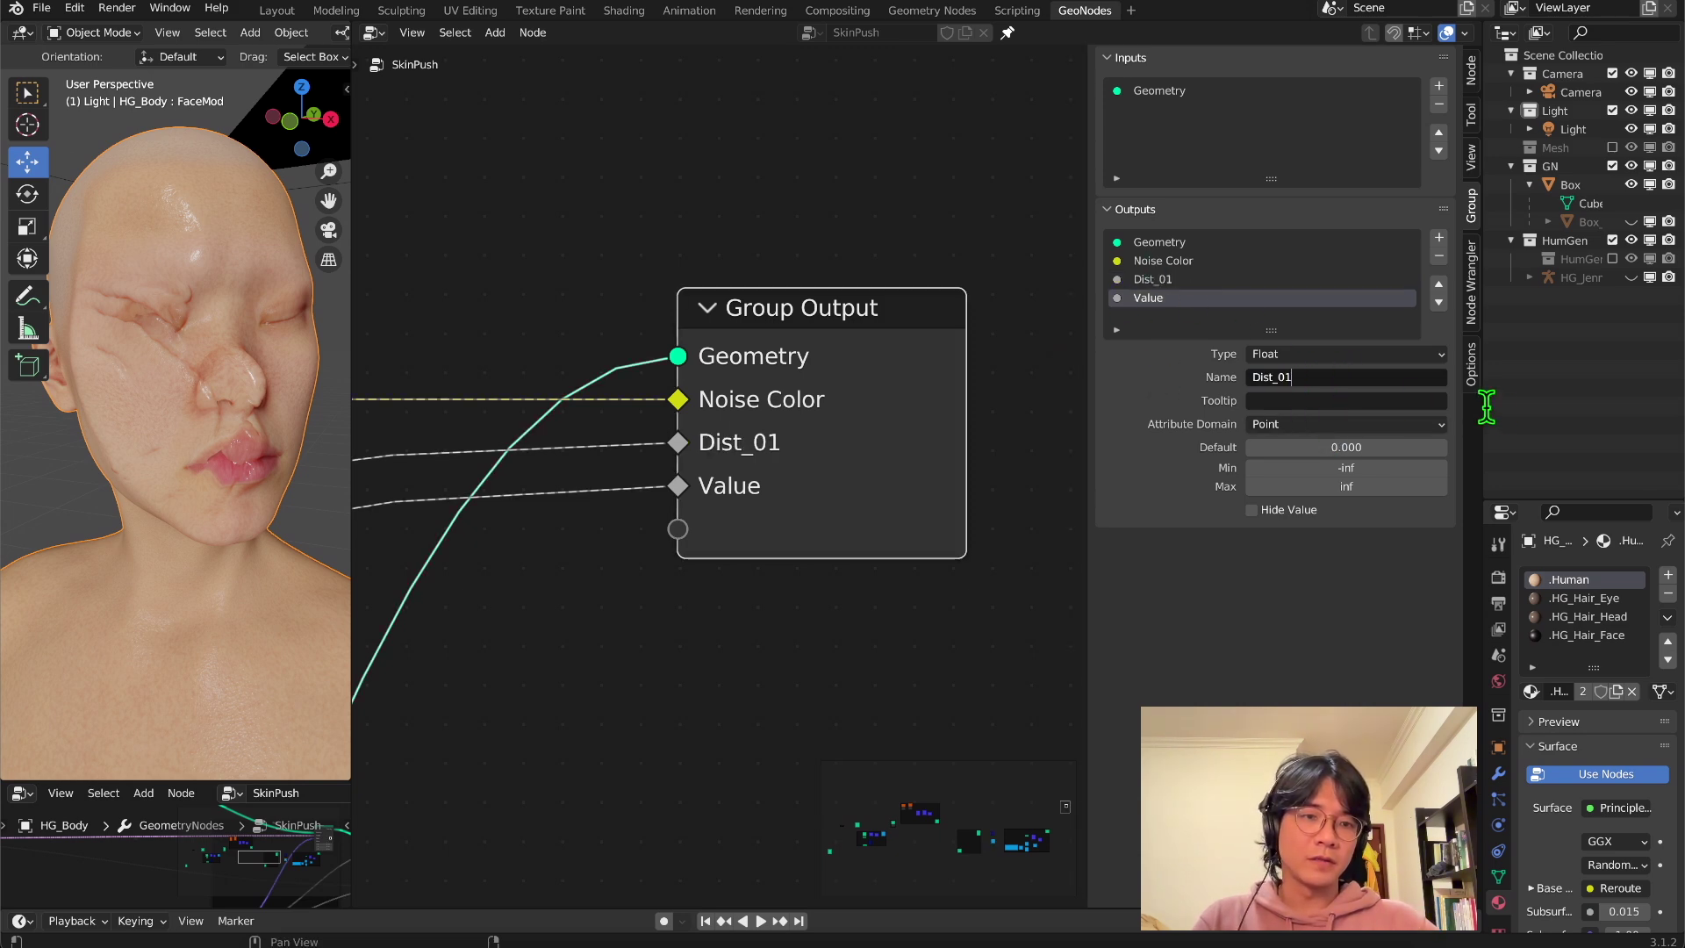
key("Return")
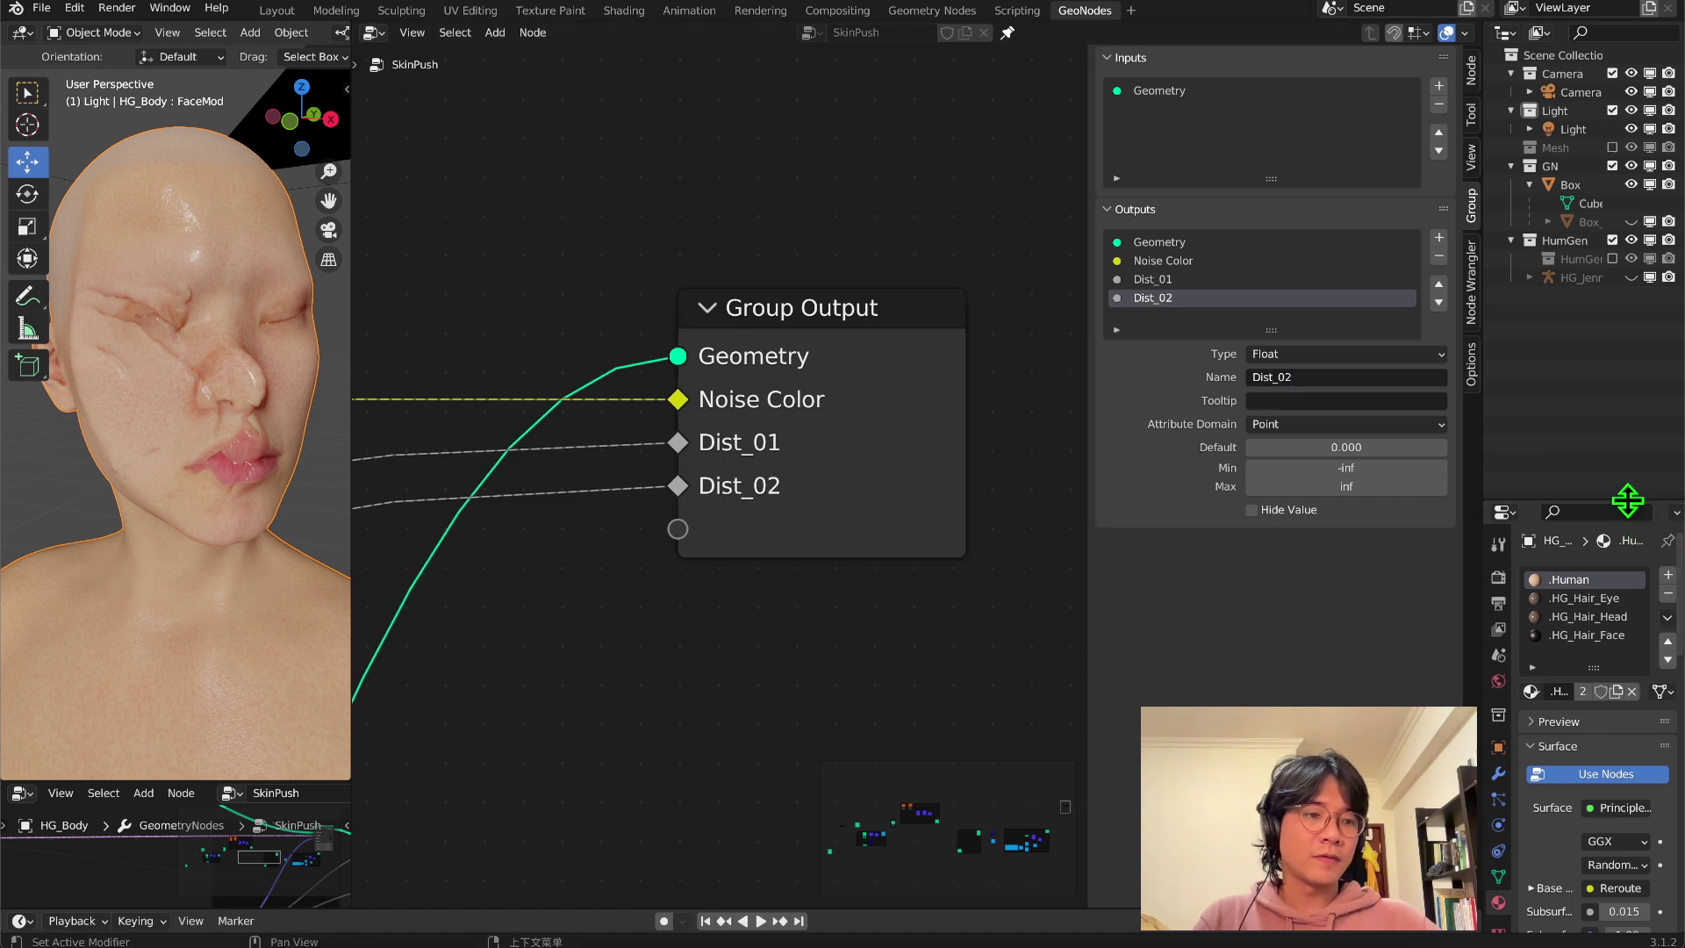
- Expand the SkinPush modifier and fill in its Output Attributes fields, starting with Noise Color
left_click_drag(1628, 501, 1624, 85)
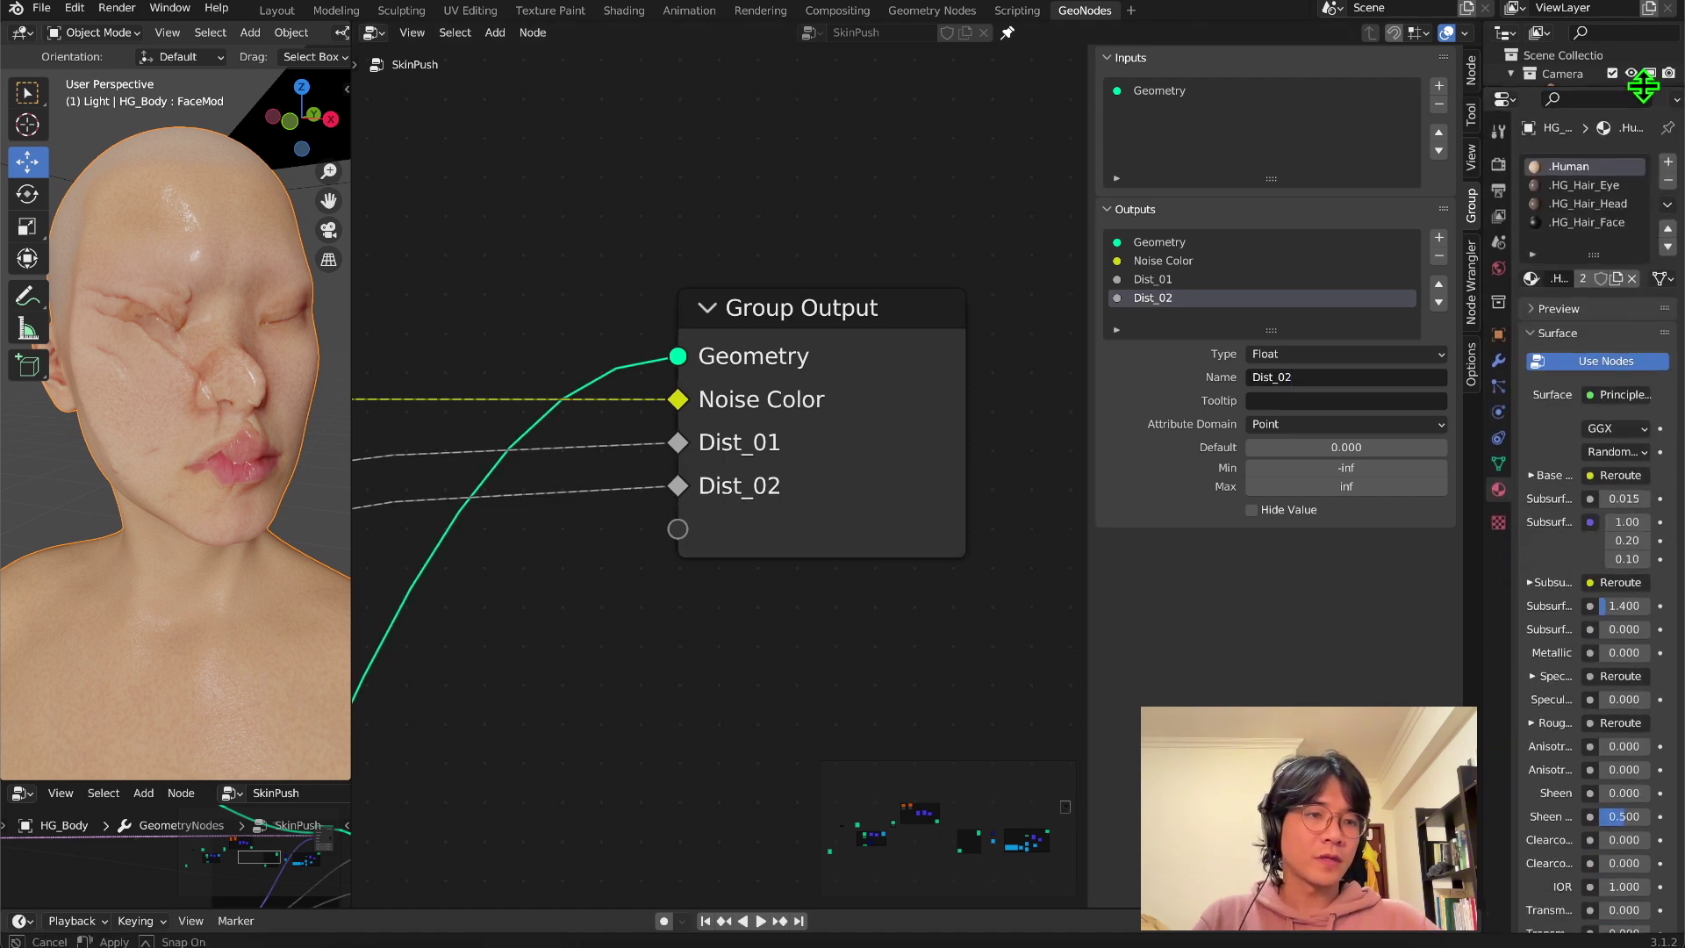
left_click(1498, 360)
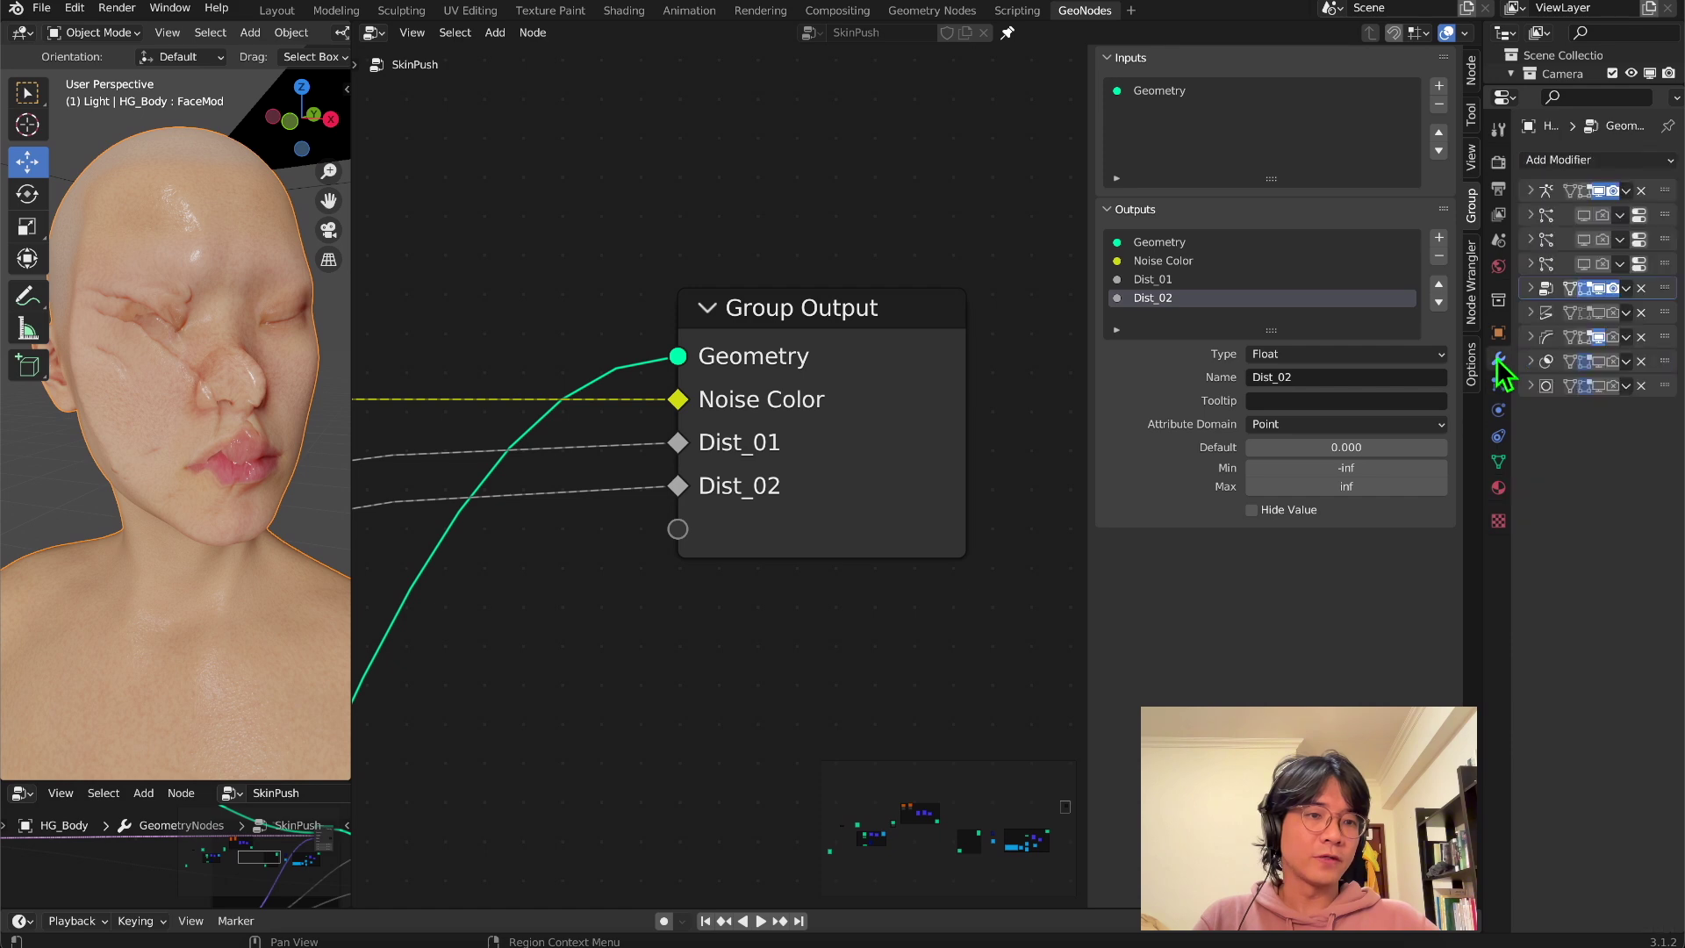
left_click(1532, 289)
left_click_drag(1481, 379, 1235, 387)
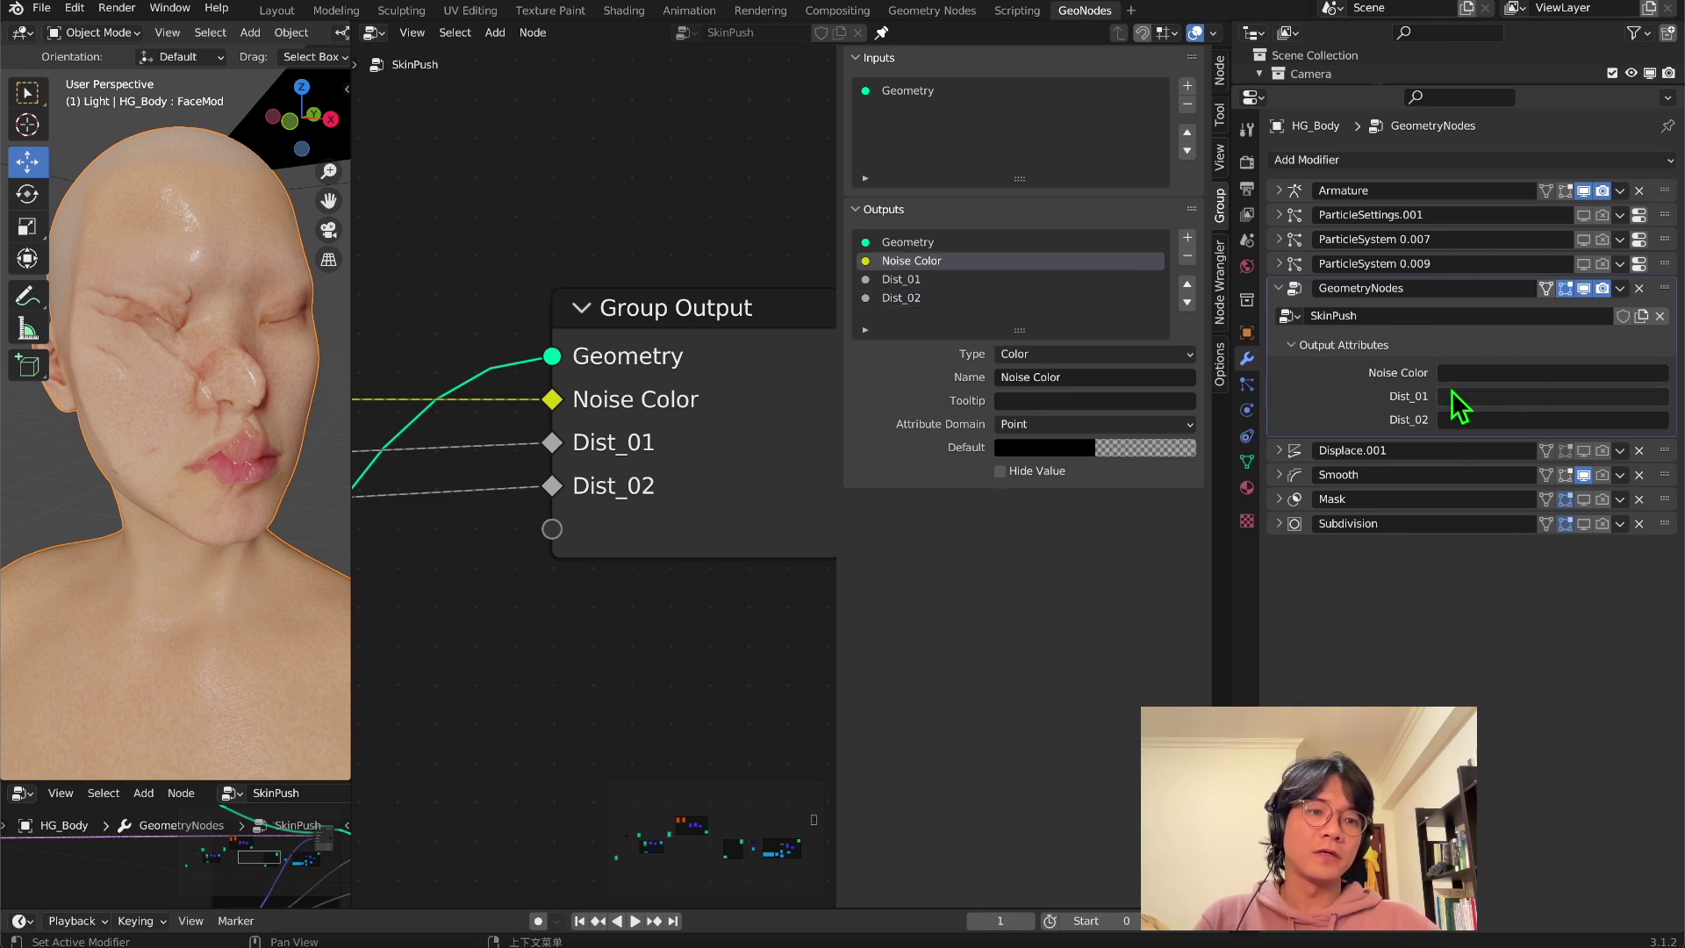
left_click(1532, 373)
type("Noise Color")
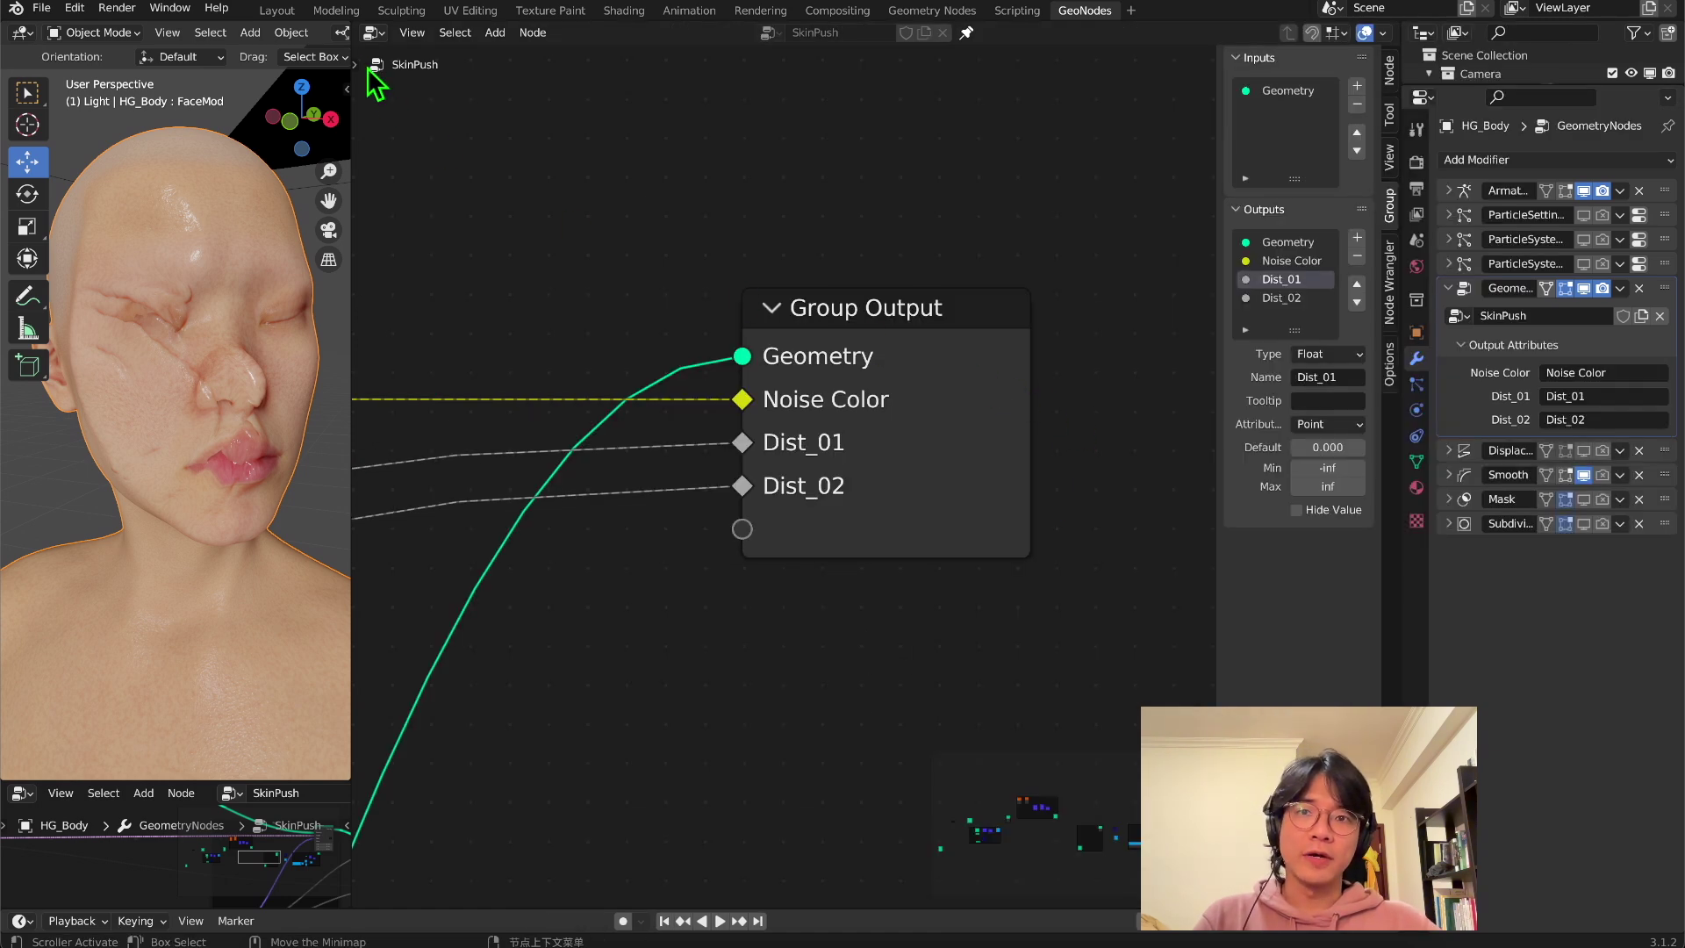
- Switch the node area to the Shader Editor showing the skin material and select its Mix node
left_click(374, 33)
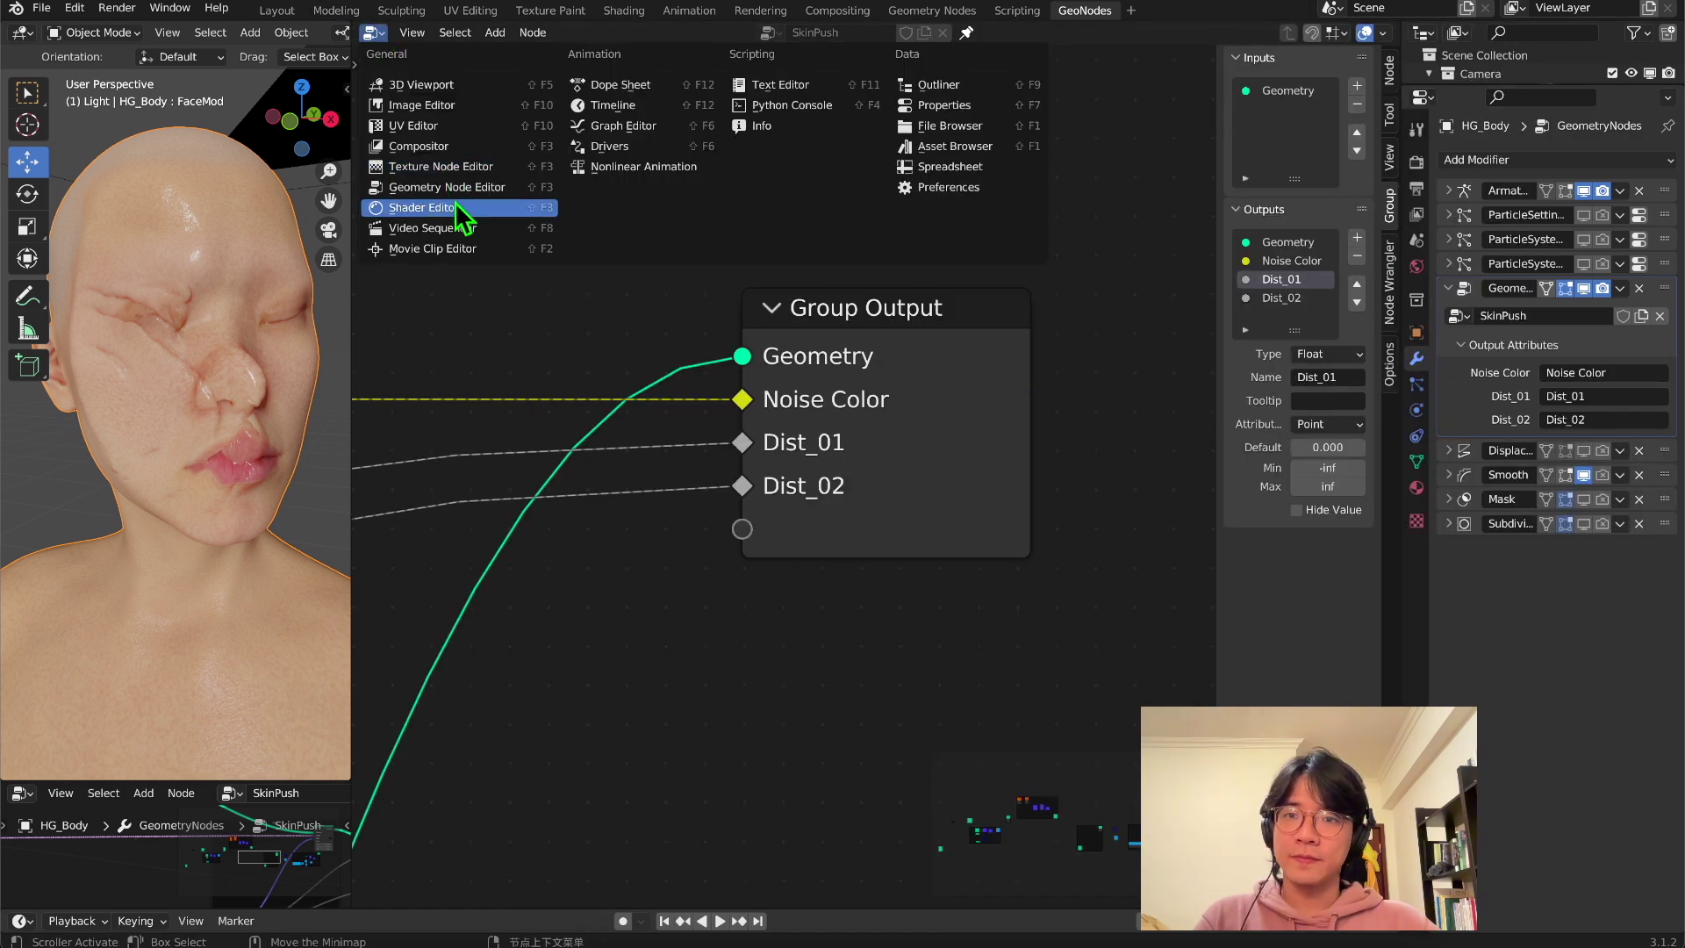
left_click(422, 208)
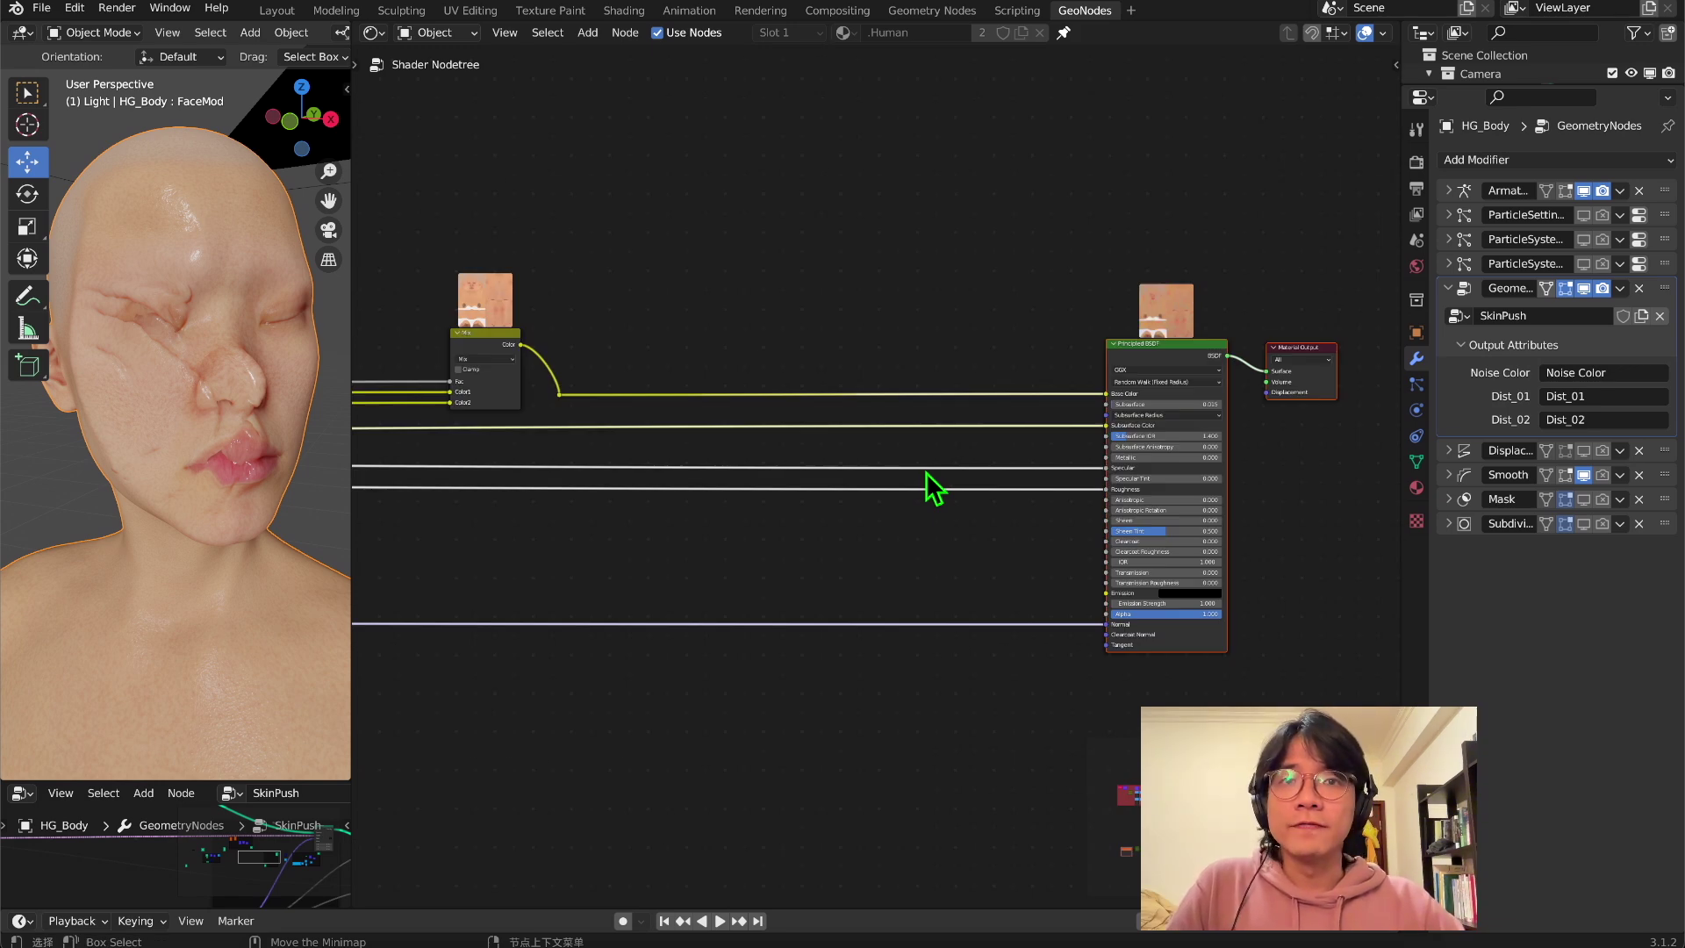
left_click_drag(416, 221, 577, 404)
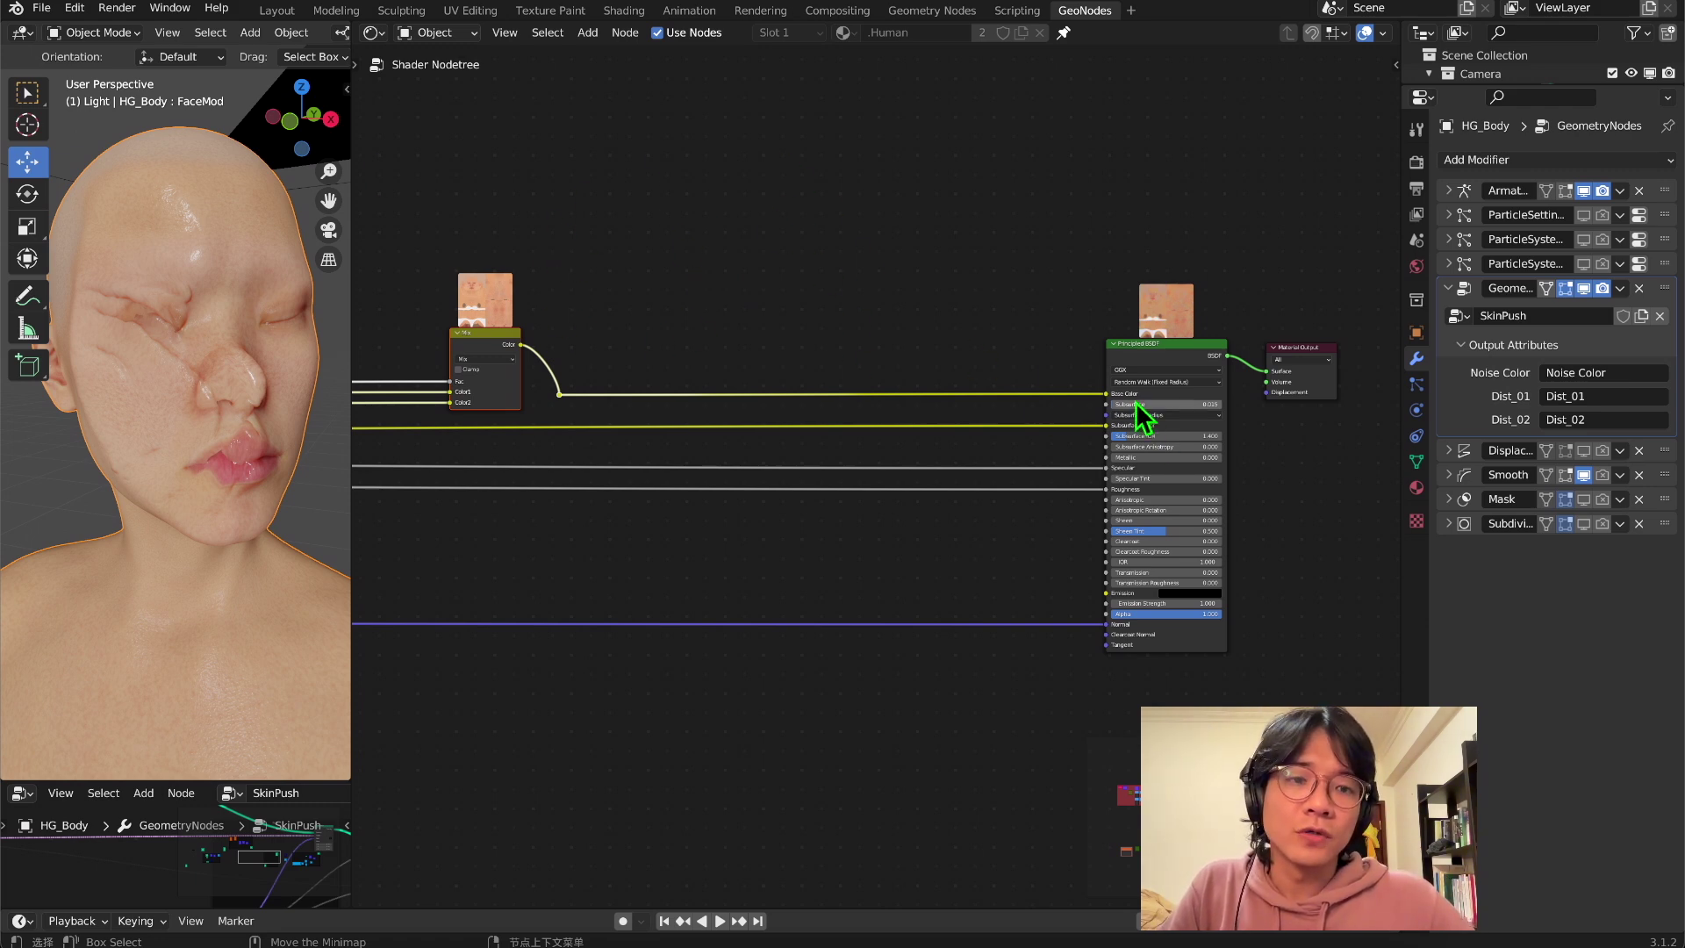
scroll(1110, 403, "down", 2)
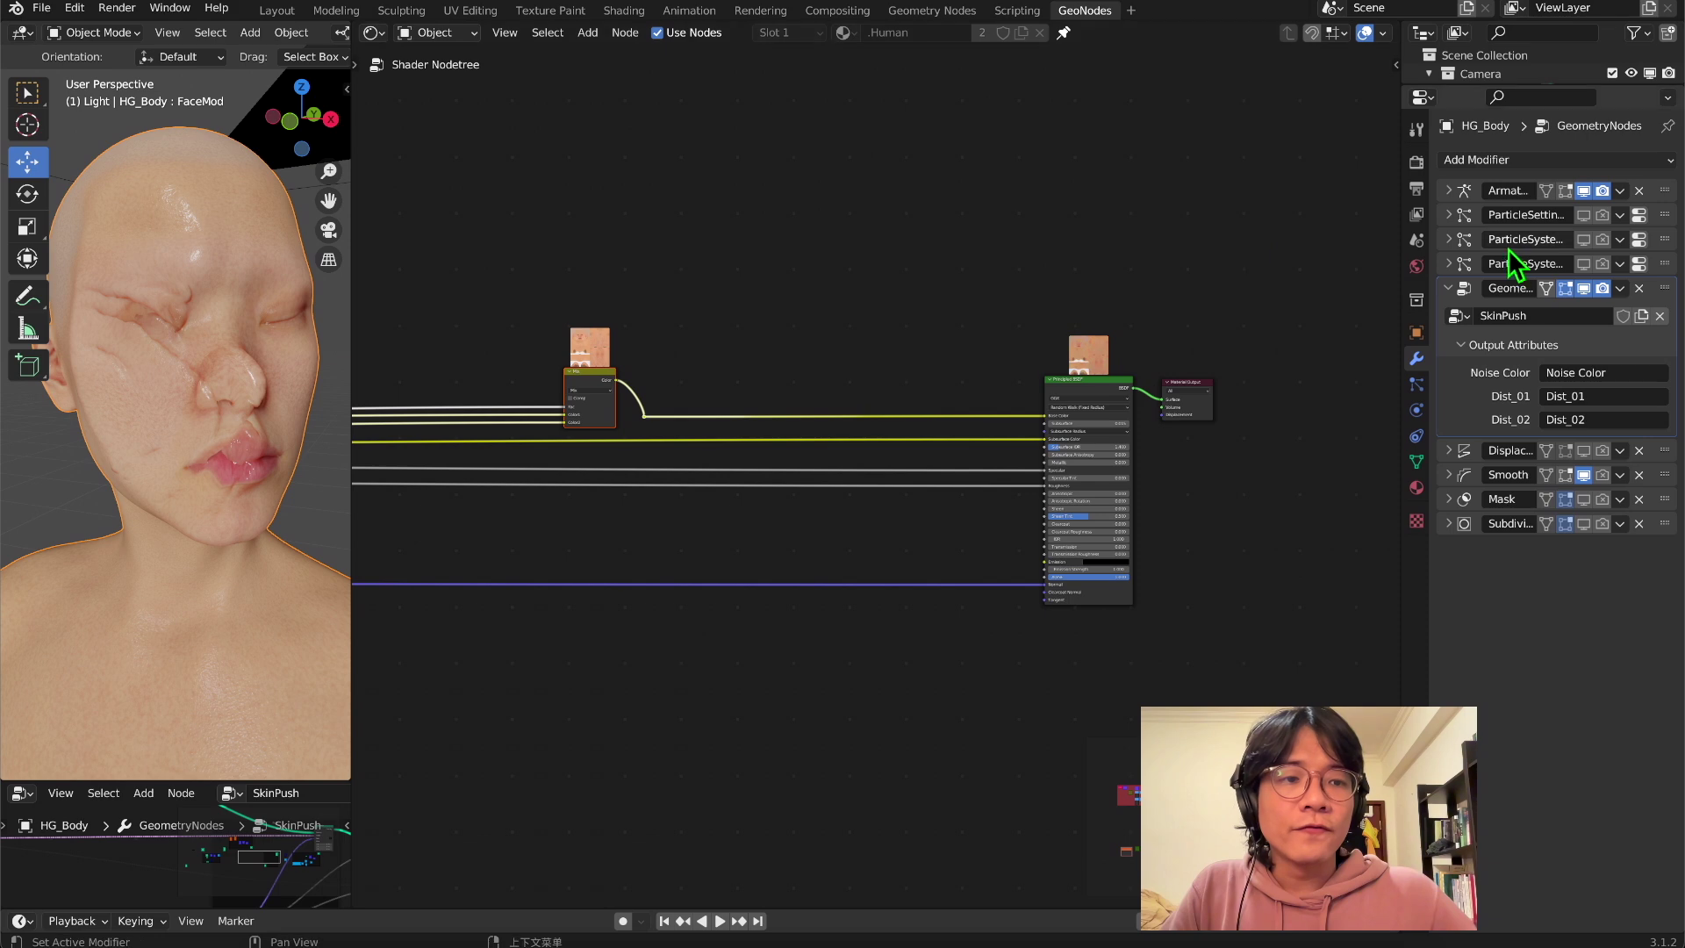
middle_click_drag(933, 301, 817, 292)
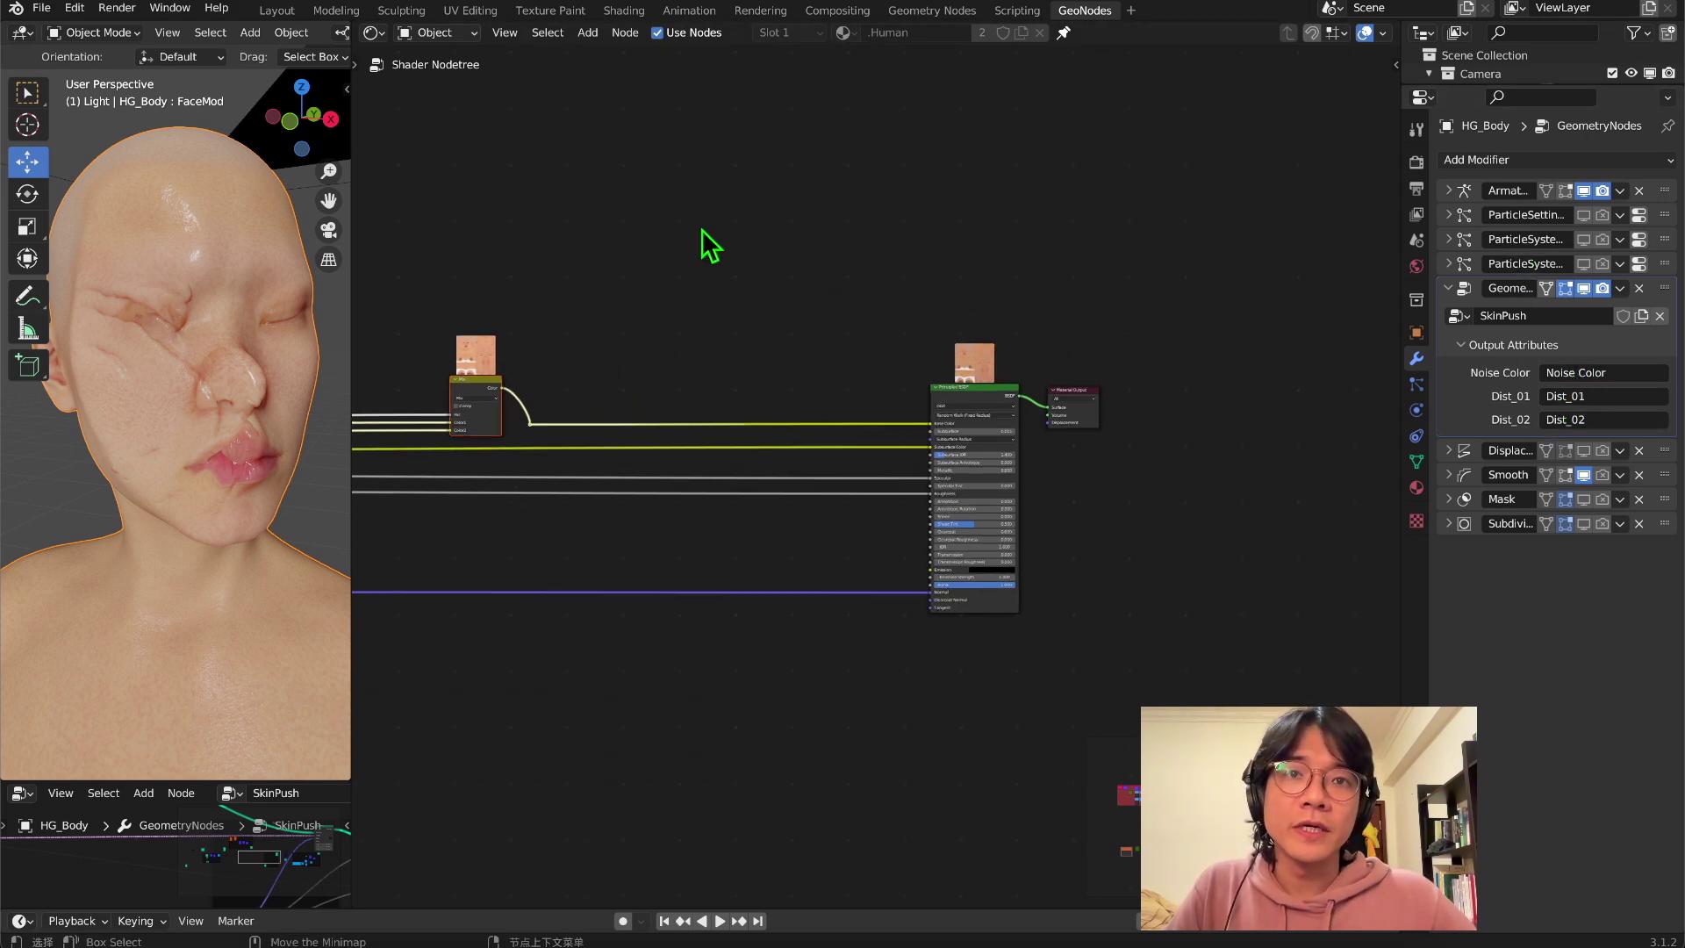
middle_click_drag(701, 245, 815, 274)
- Add an Attribute node and duplicate it twice, stacking the three copies vertically
key("shift+a")
left_click(799, 230)
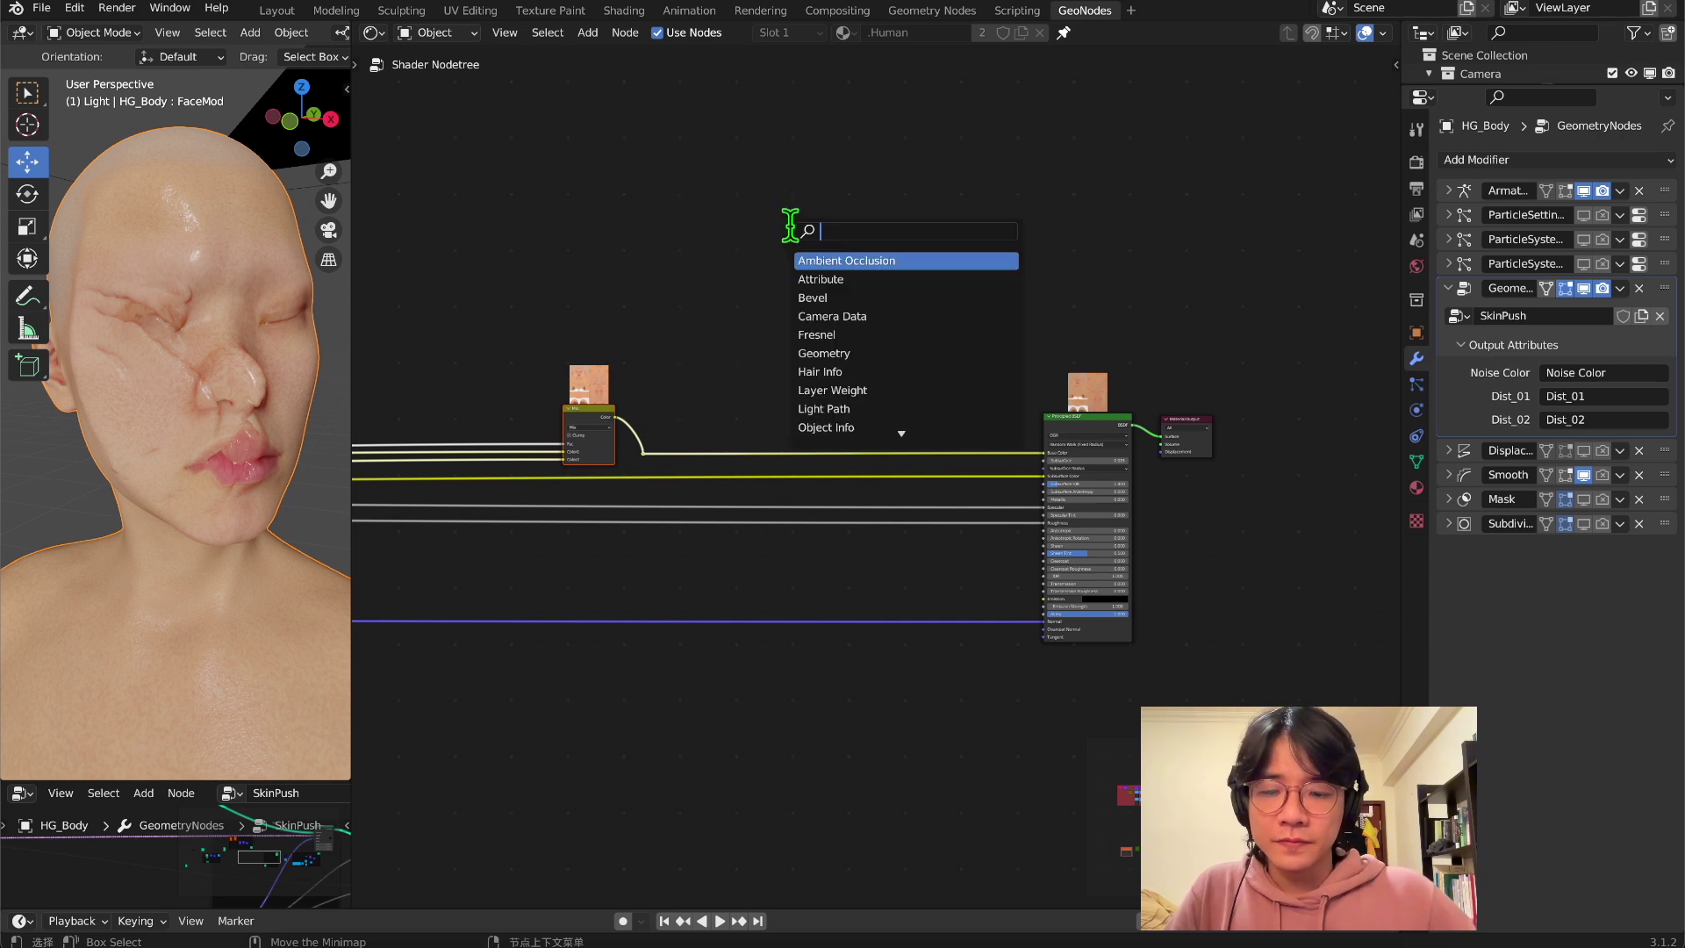
type("A")
left_click(801, 261)
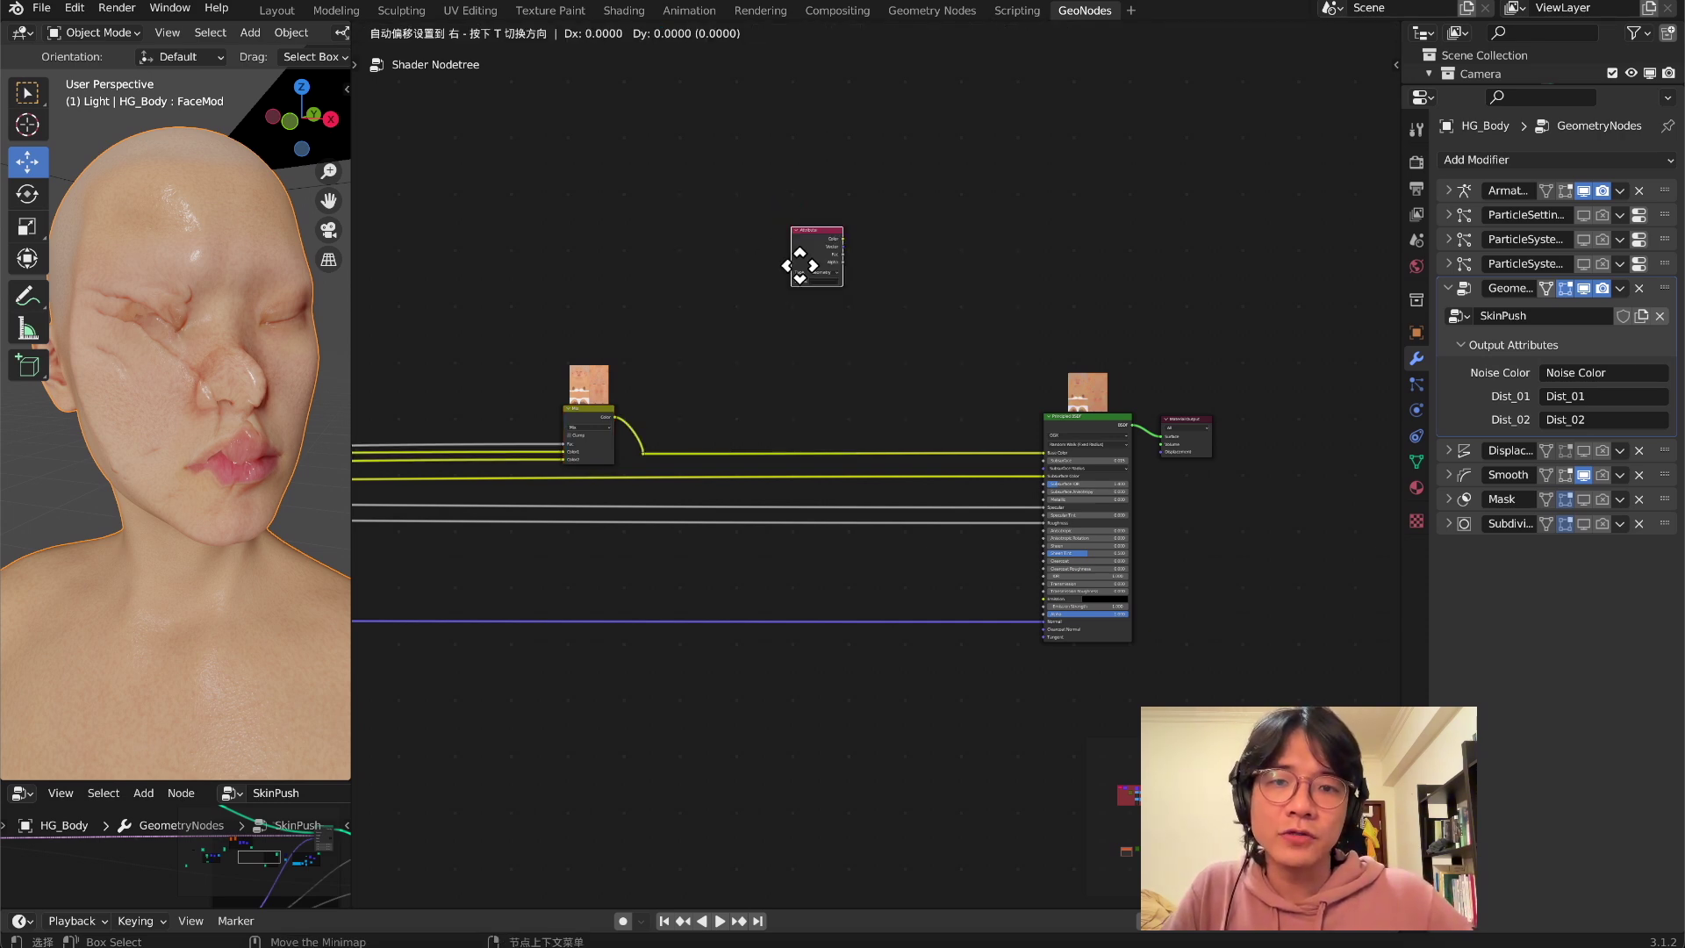
scroll(694, 220, "up", 2)
left_click(667, 154)
key("shift+d")
left_click(673, 272)
key("shift+d")
left_click(681, 366)
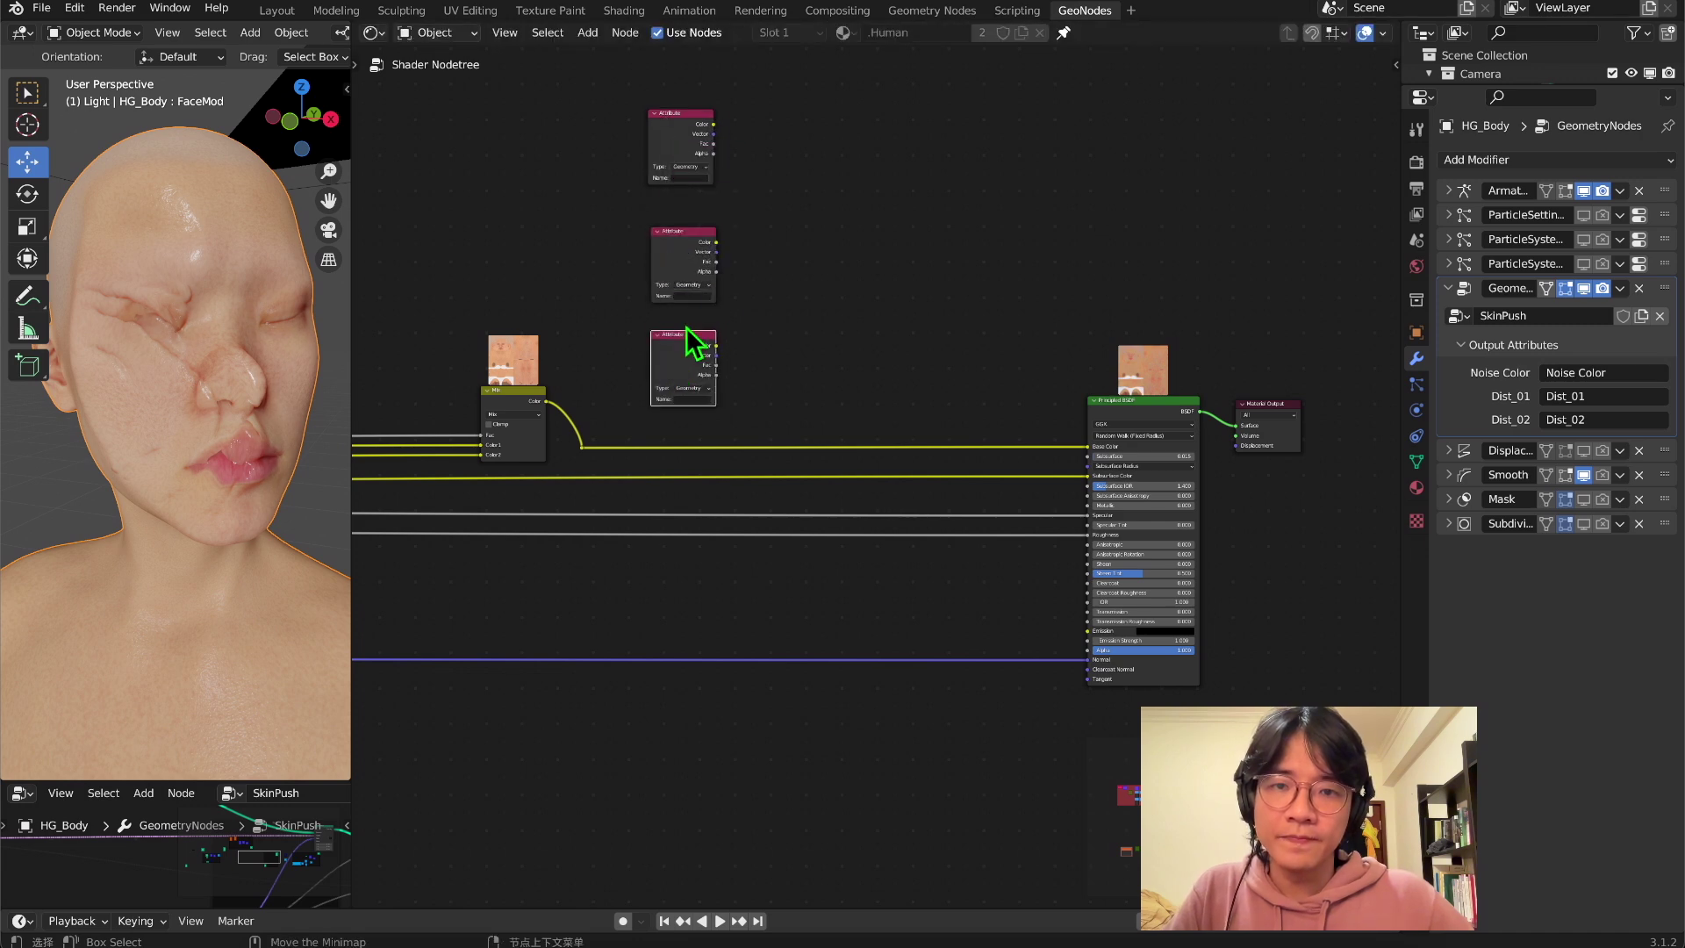
scroll(728, 316, "up", 3)
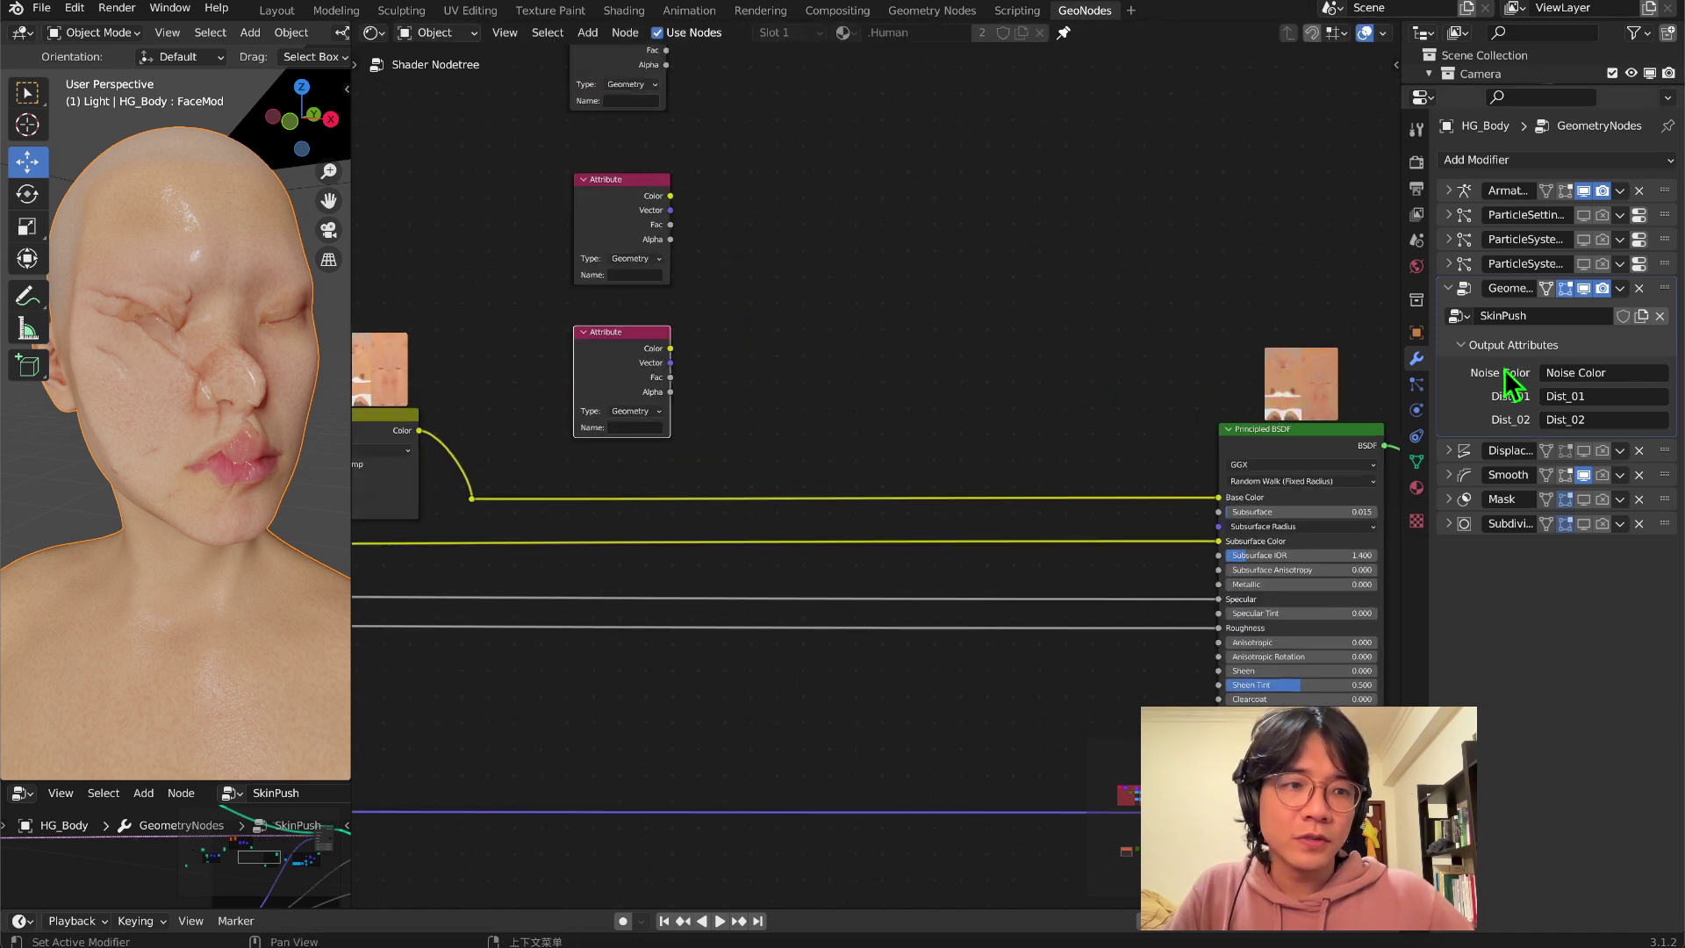
- Set the Attribute nodes' names to Noise Color, Dist_01 and Dist_02
left_click(1592, 372)
key("ctrl+c")
left_click(632, 100)
key("ctrl+v")
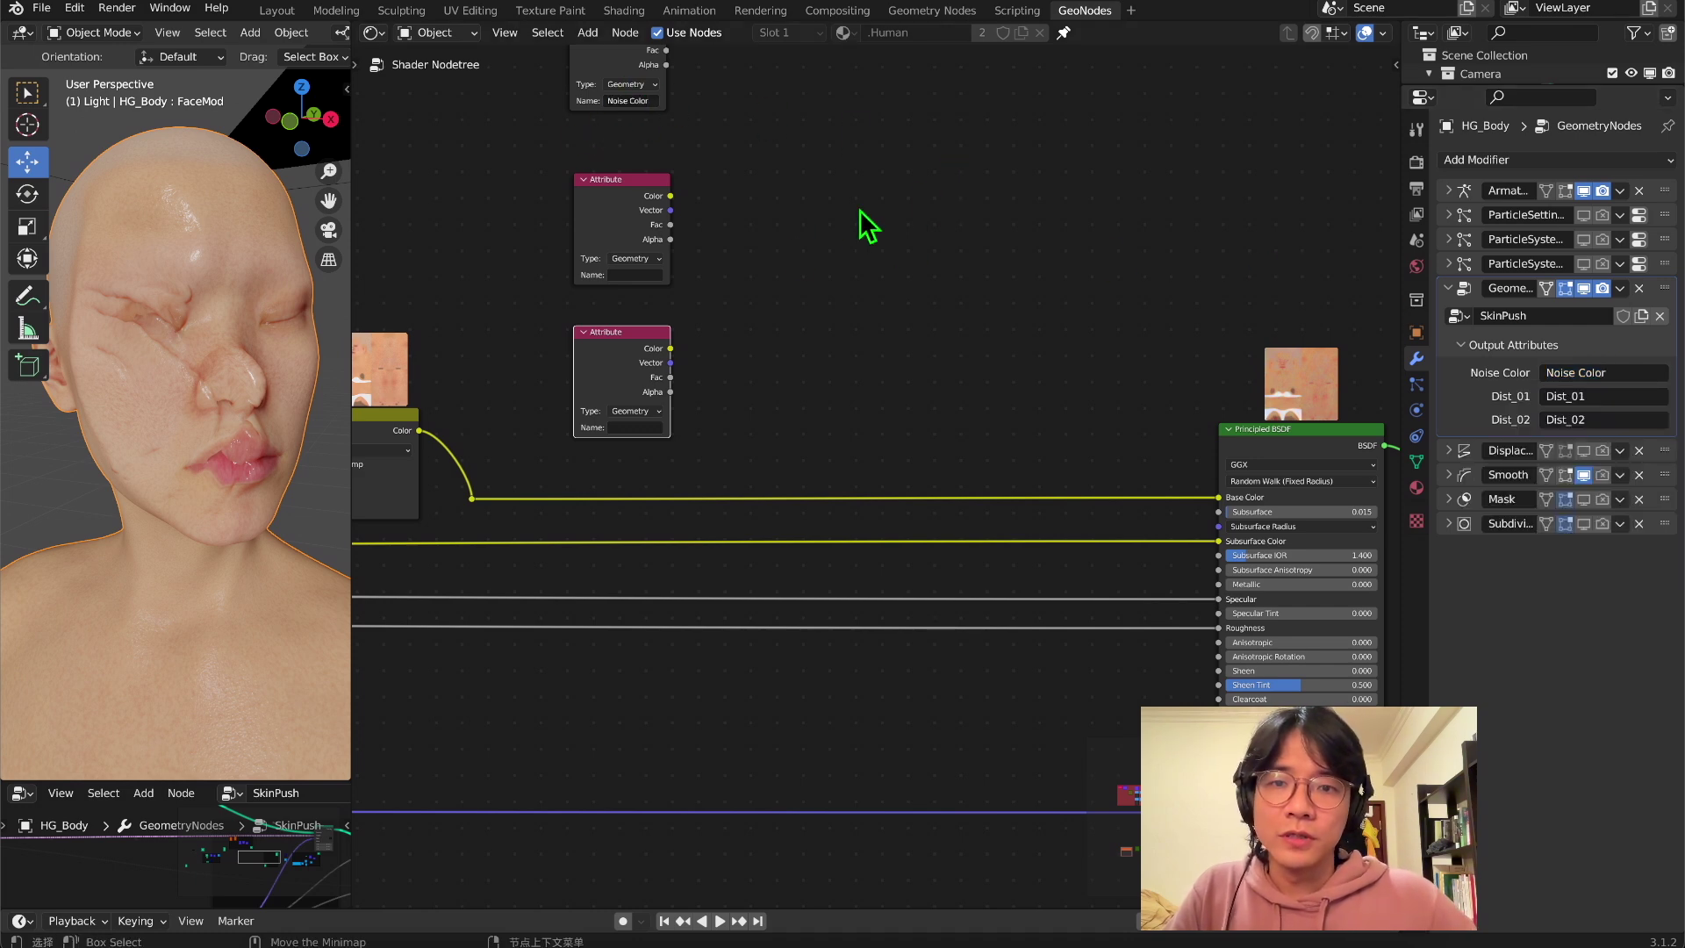
left_click(632, 275)
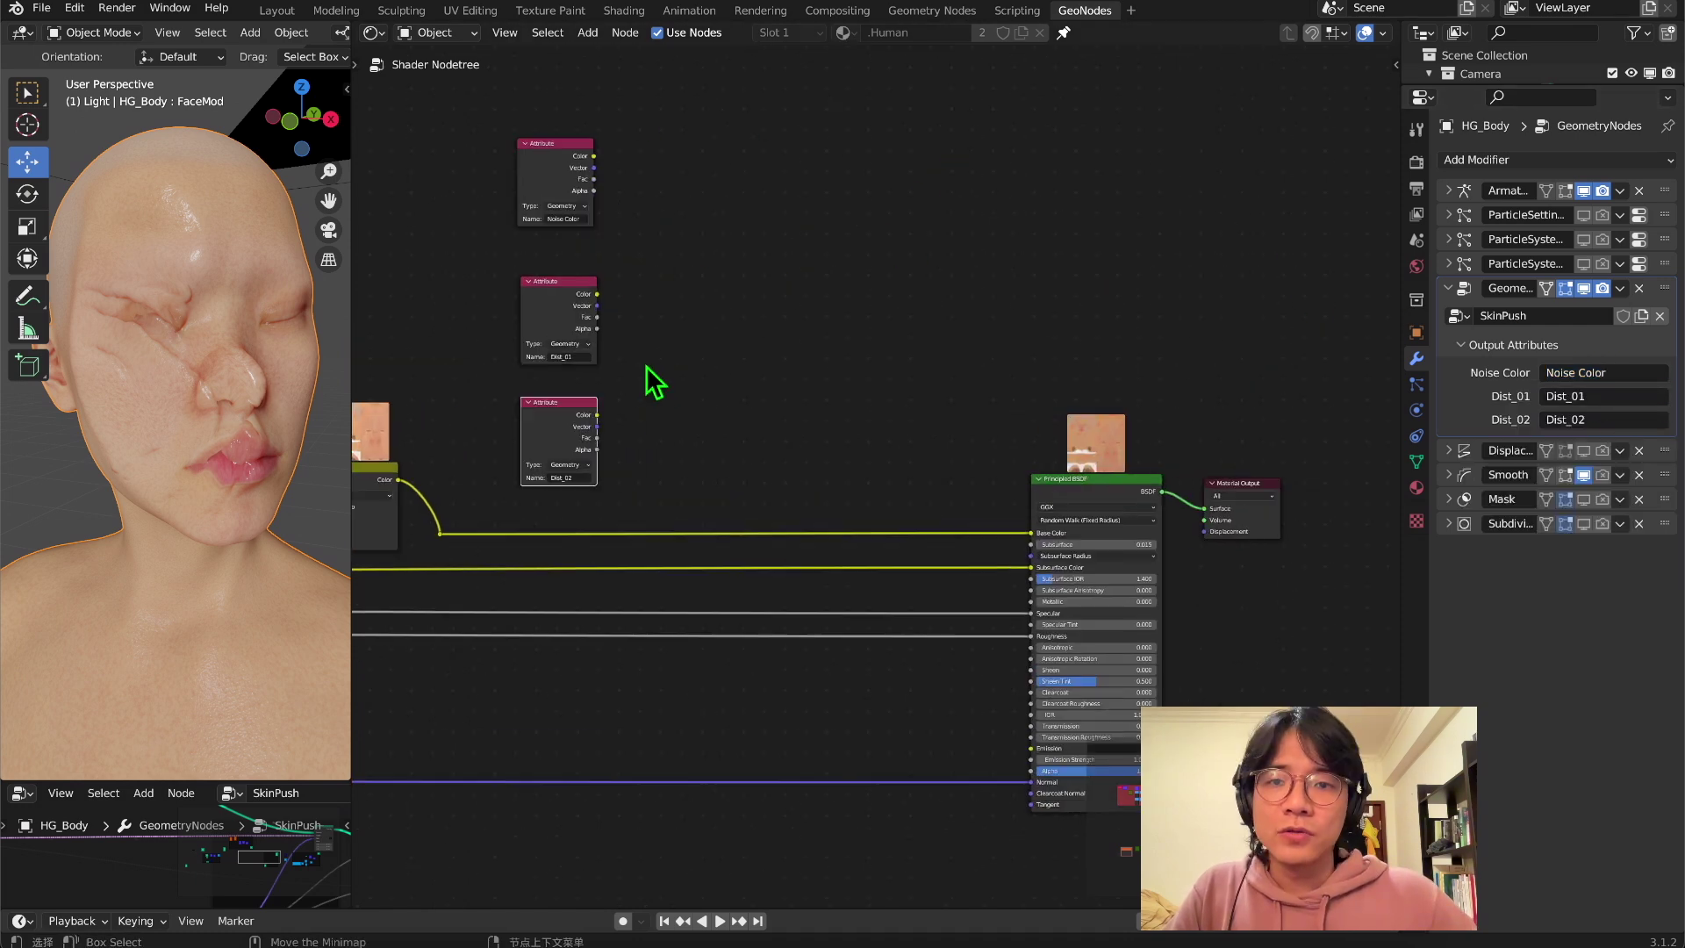
scroll(149, 395, "down", 4)
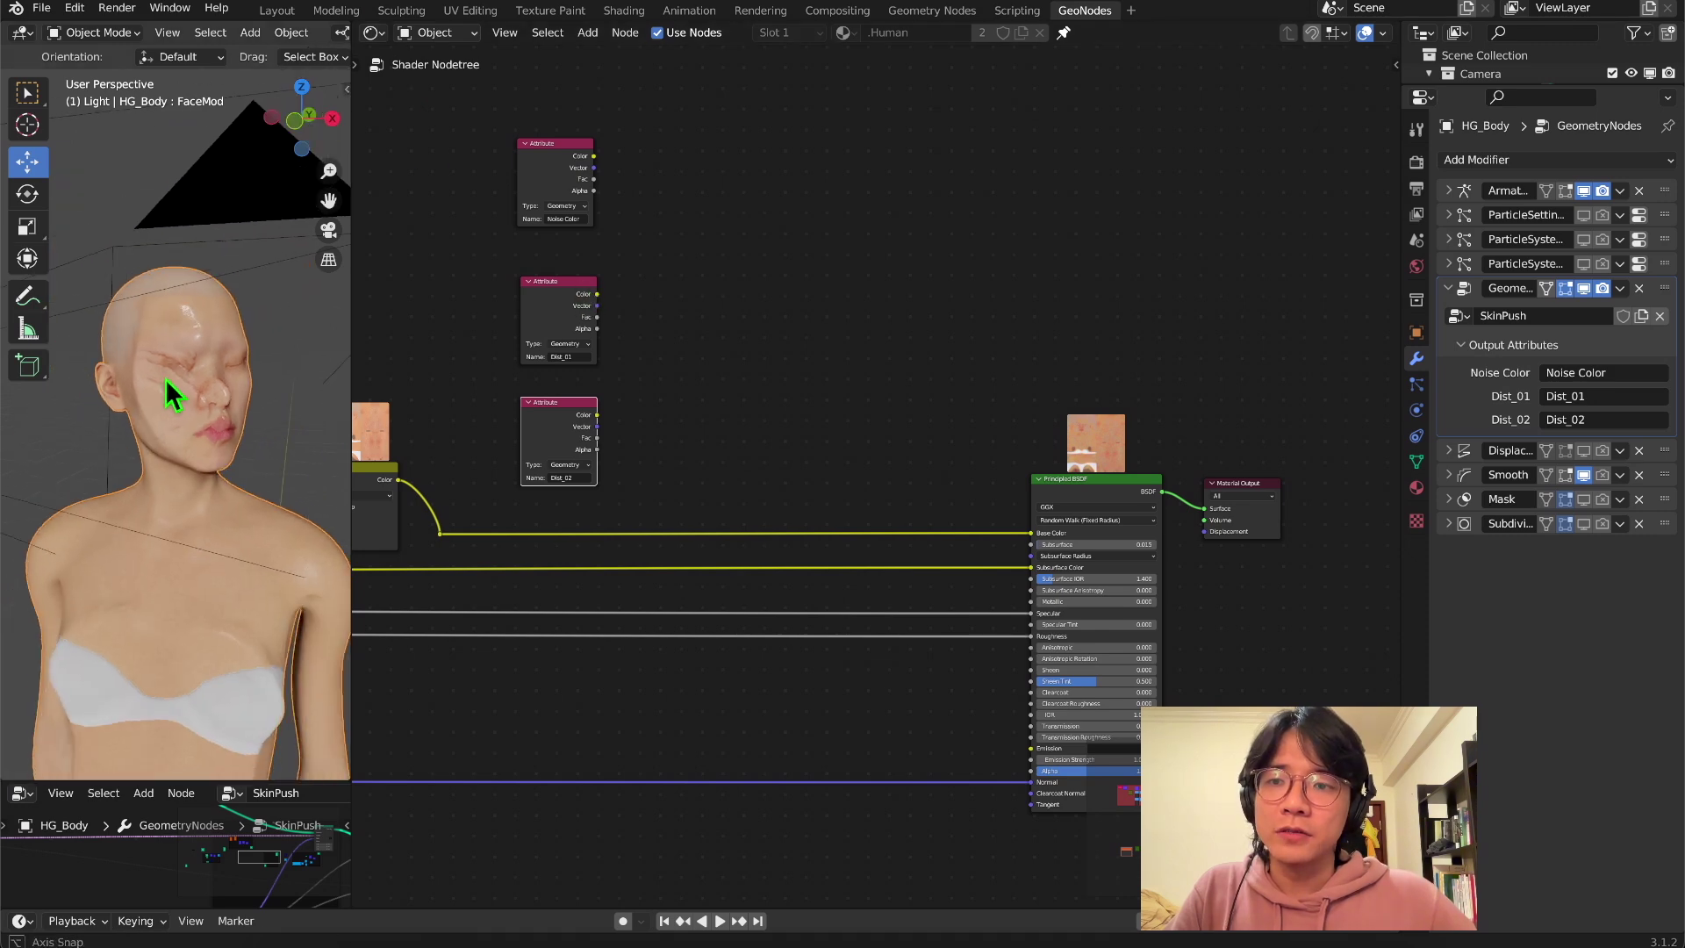
scroll(549, 339, "up", 1)
- Preview Noise Color on Base Color, then connect Dist_01's Color to Base Color instead
left_click_drag(546, 102, 1058, 544)
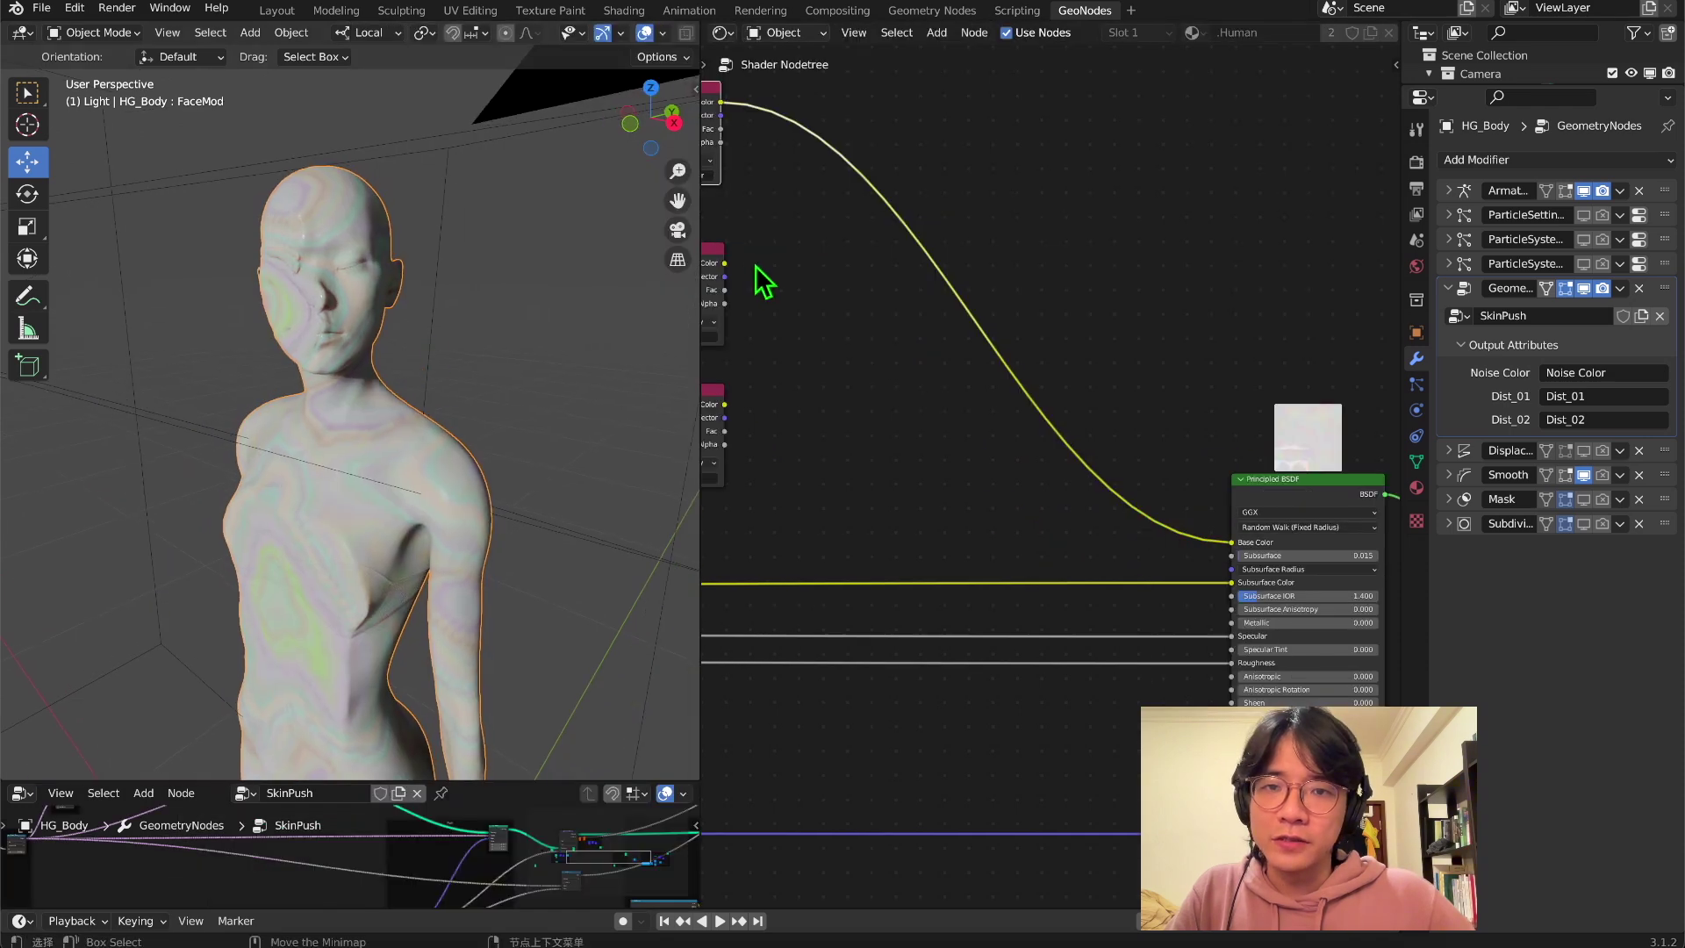
middle_click_drag(752, 263, 899, 331)
scroll(1001, 239, "up", 2)
left_click_drag(808, 291, 1357, 594)
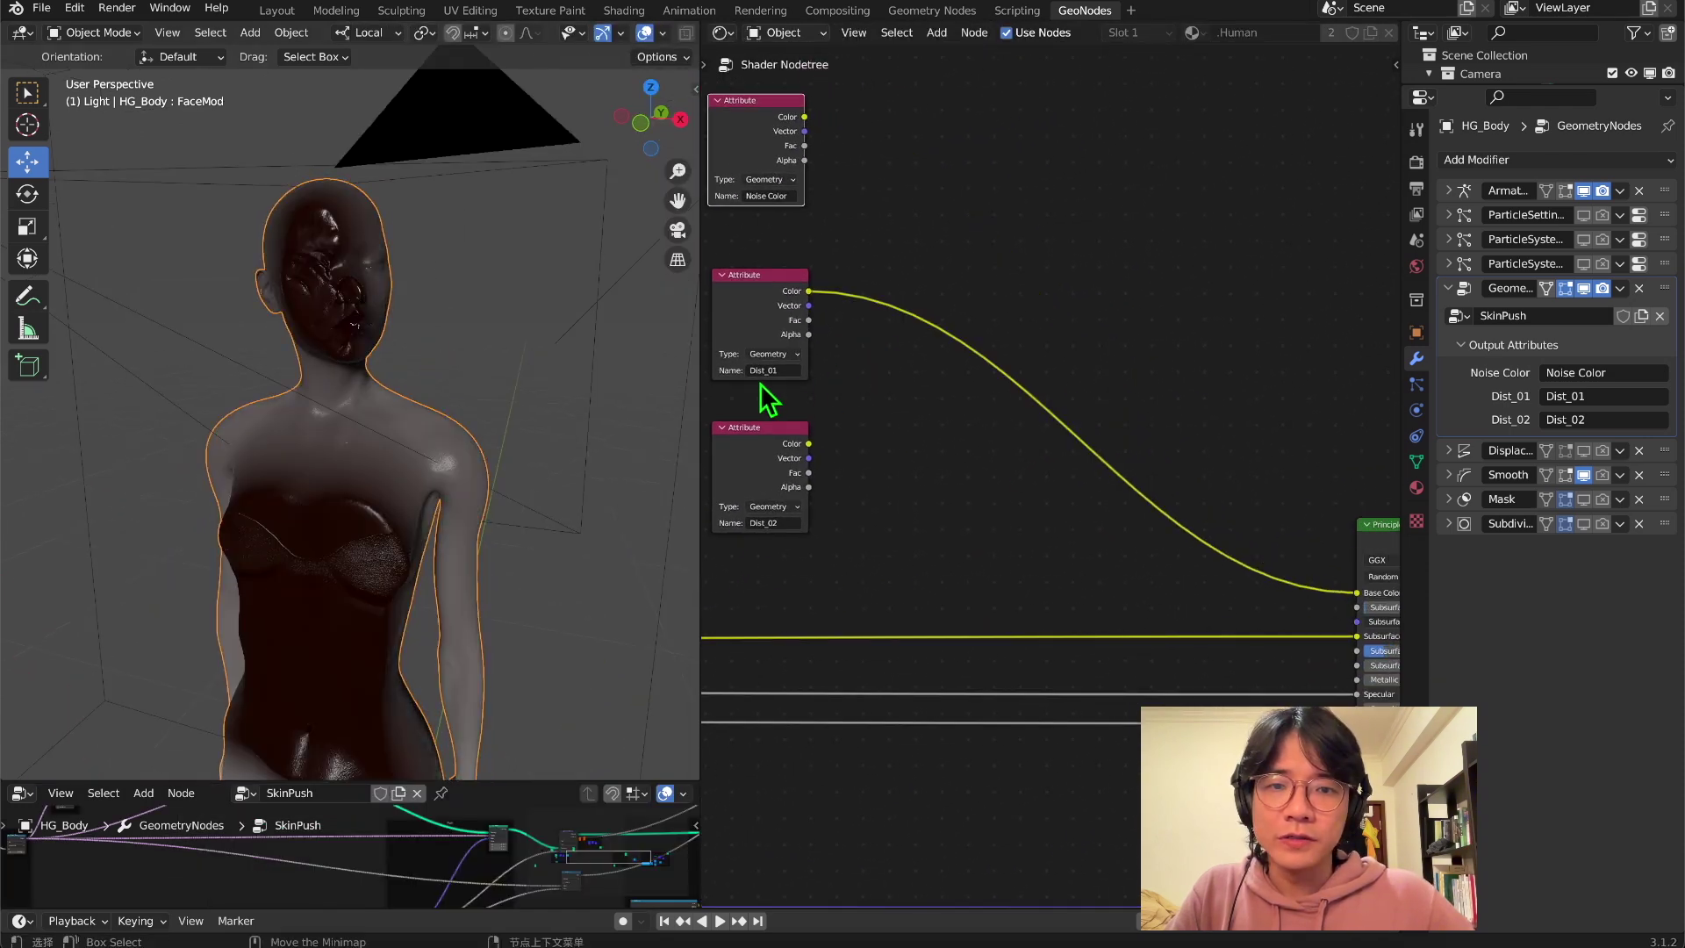
- Orbit around the figure, then connect the Dist_02 Attribute's Color to Principled BSDF Base Color
middle_click_drag(380, 301, 253, 303)
middle_click_drag(520, 246, 233, 219)
middle_click_drag(271, 492, 298, 573)
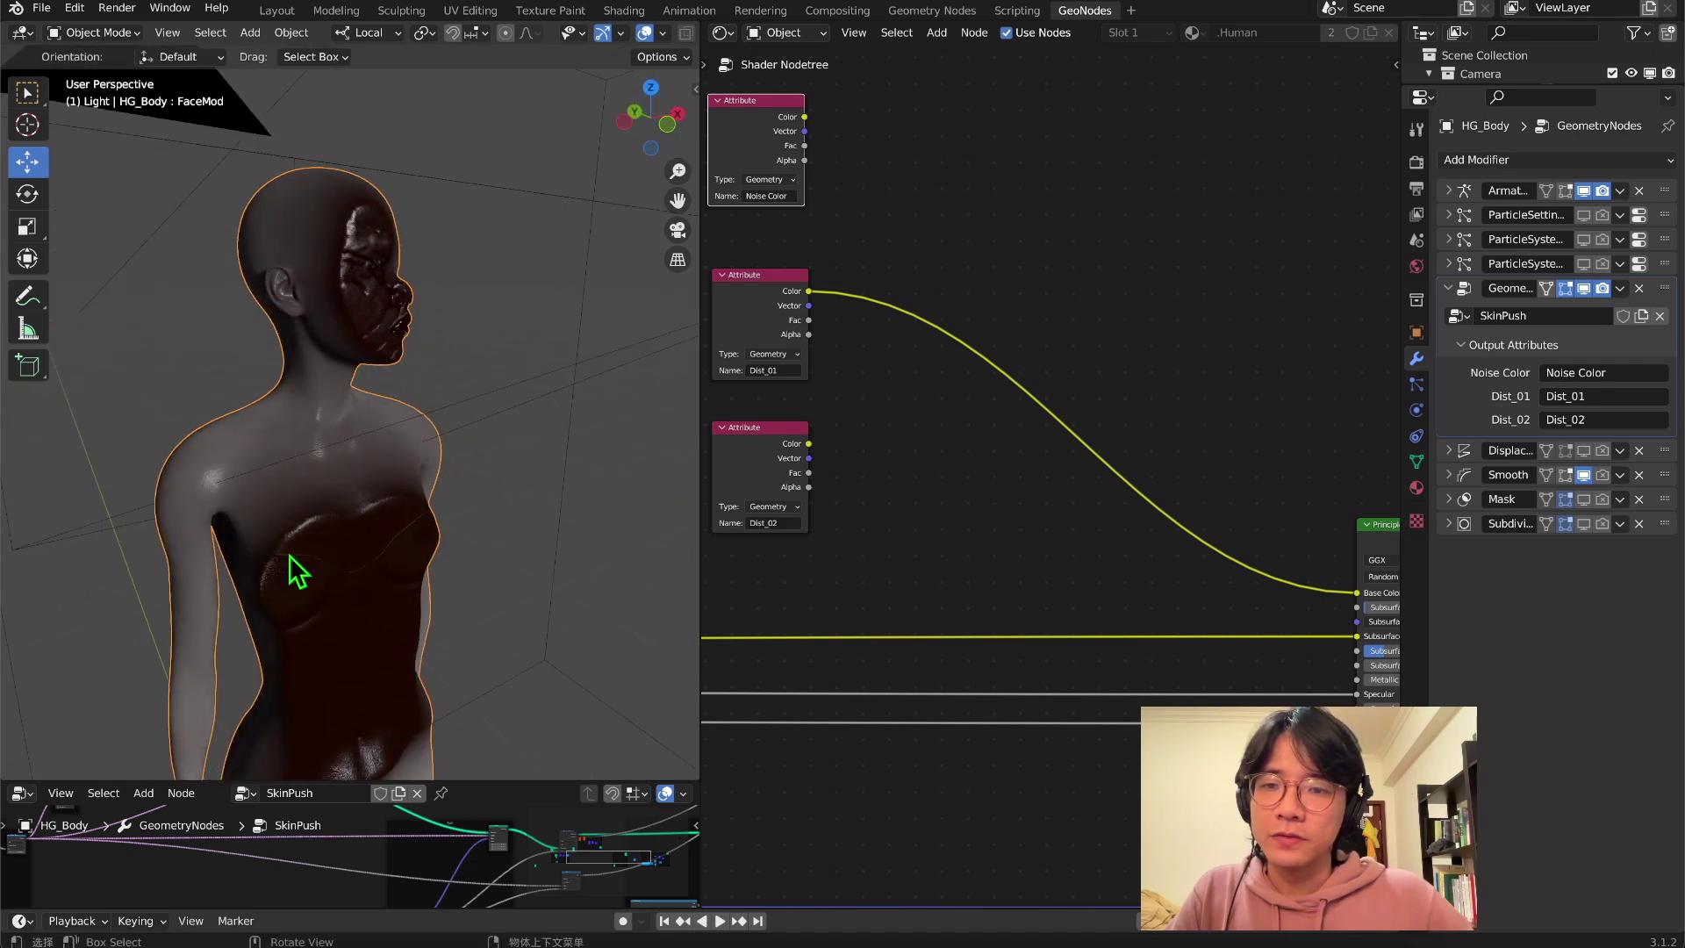
middle_click_drag(411, 303, 123, 293)
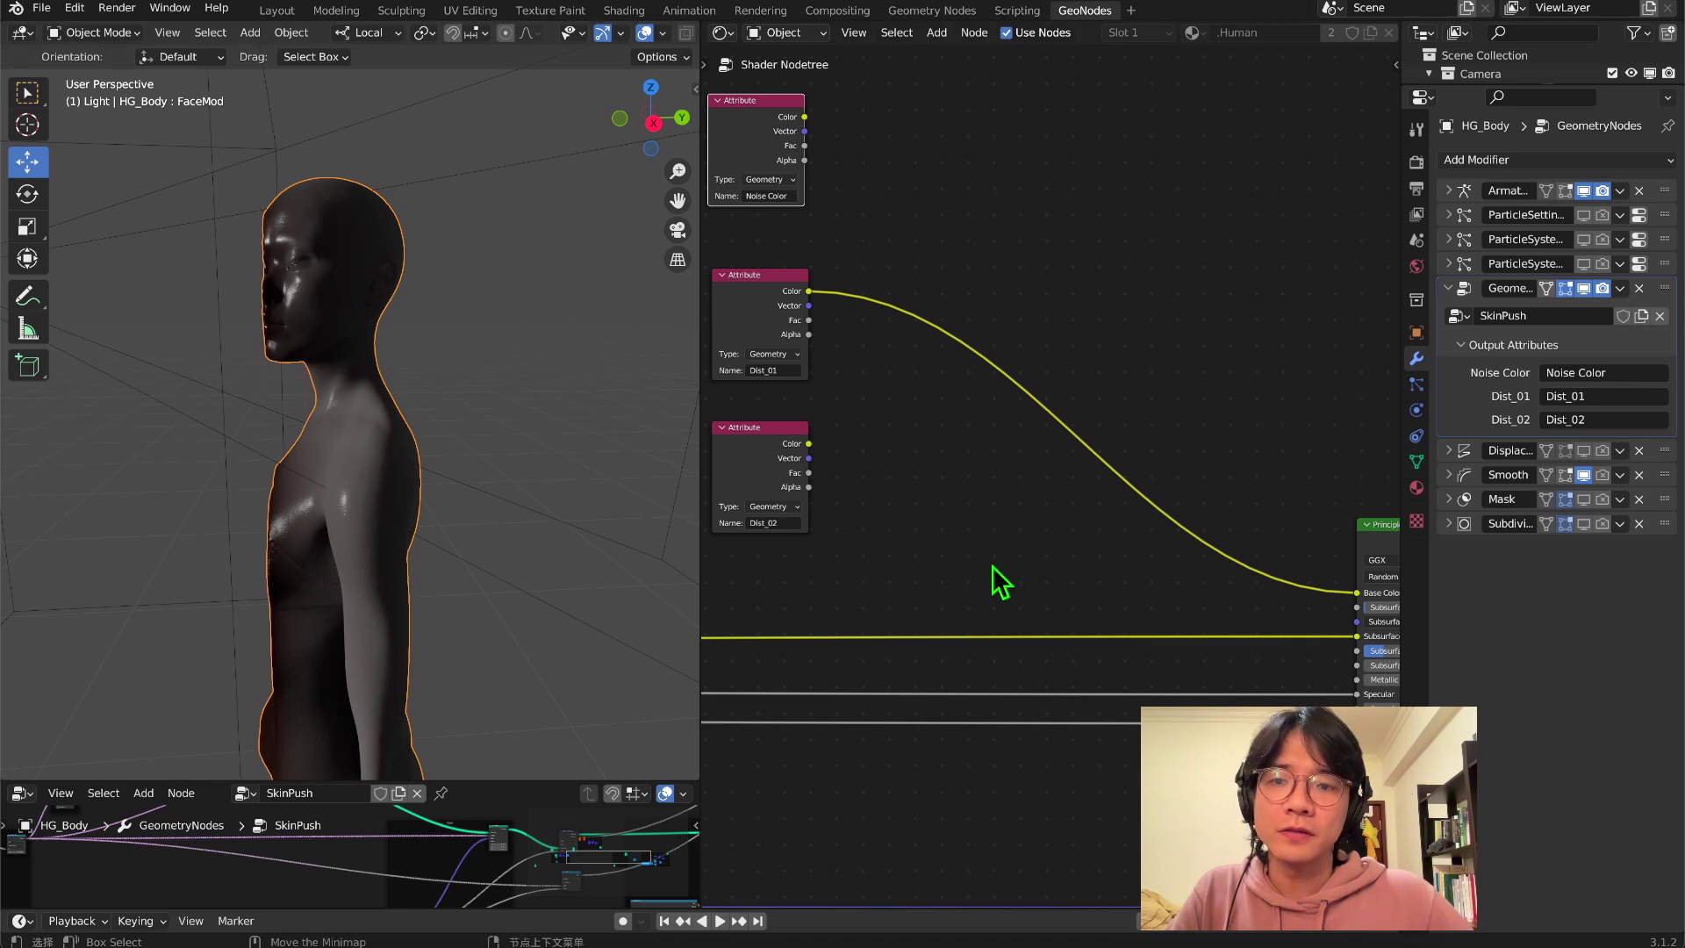
middle_click_drag(922, 537, 910, 477)
mouse_move(798, 384)
left_mouse_down()
mouse_move(1326, 564)
mouse_move(1345, 533)
left_mouse_up()
mouse_move(314, 489)
middle_mouse_down()
mouse_move(500, 509)
mouse_move(298, 470)
mouse_move(321, 476)
middle_mouse_up()
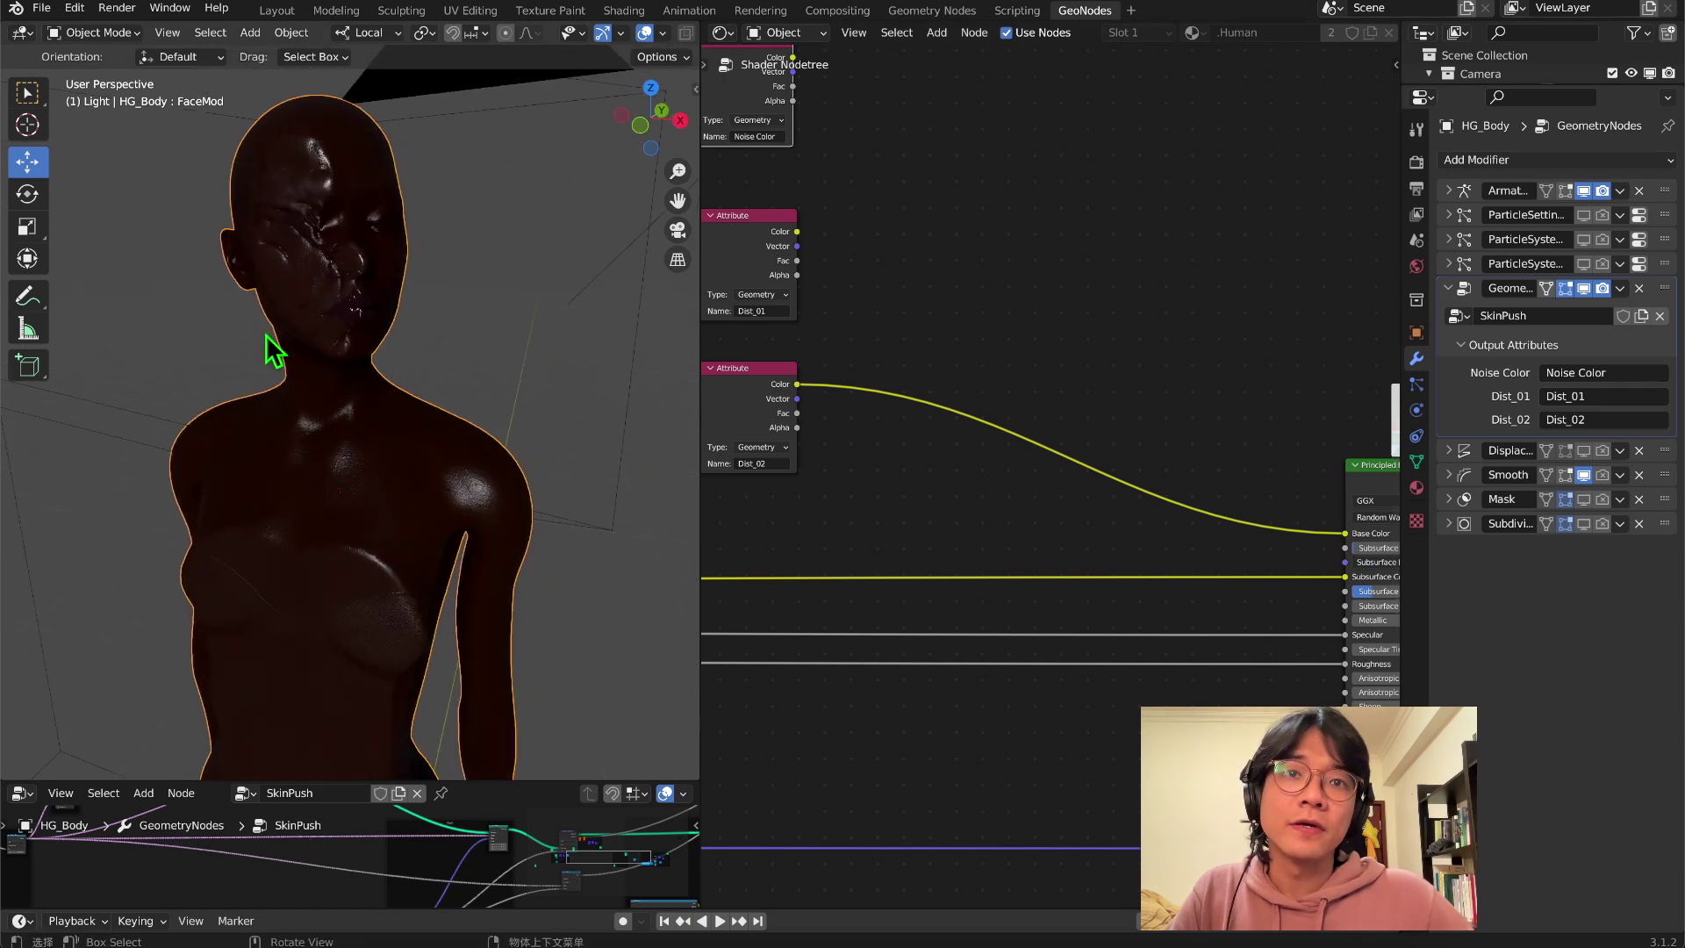
scroll(937, 380, "down", 3)
- Insert a ColorRamp into the Dist_02 to Base Color link with its second stop near 0.151
key("shift+a")
left_click(955, 264)
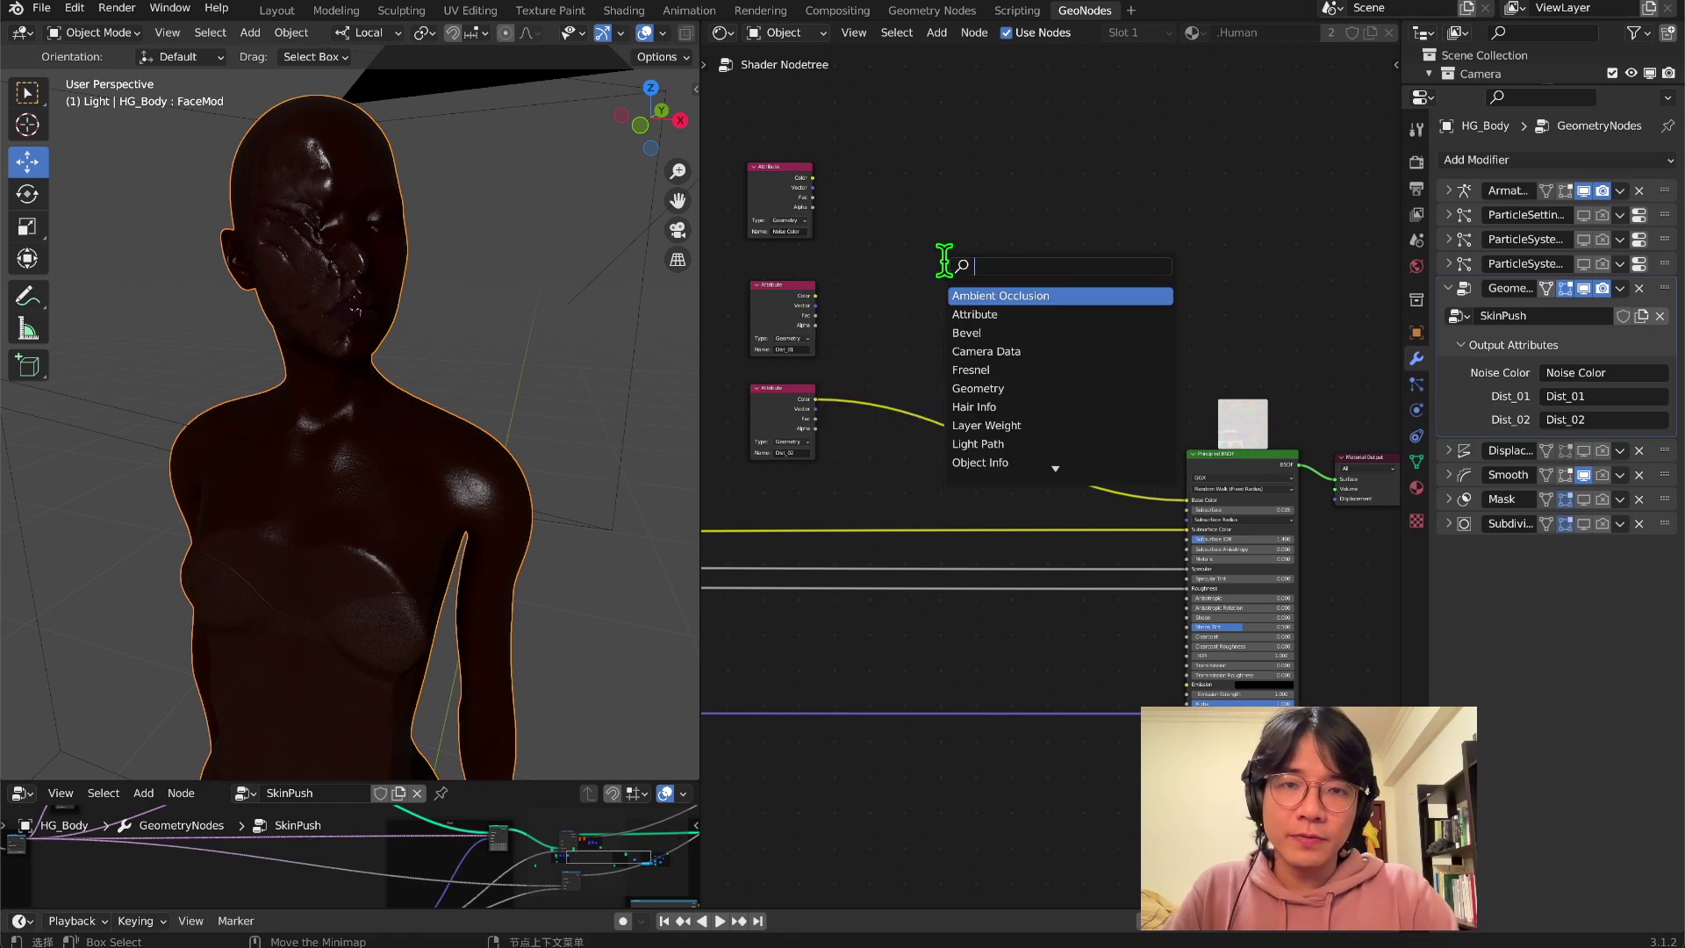
type("ramp")
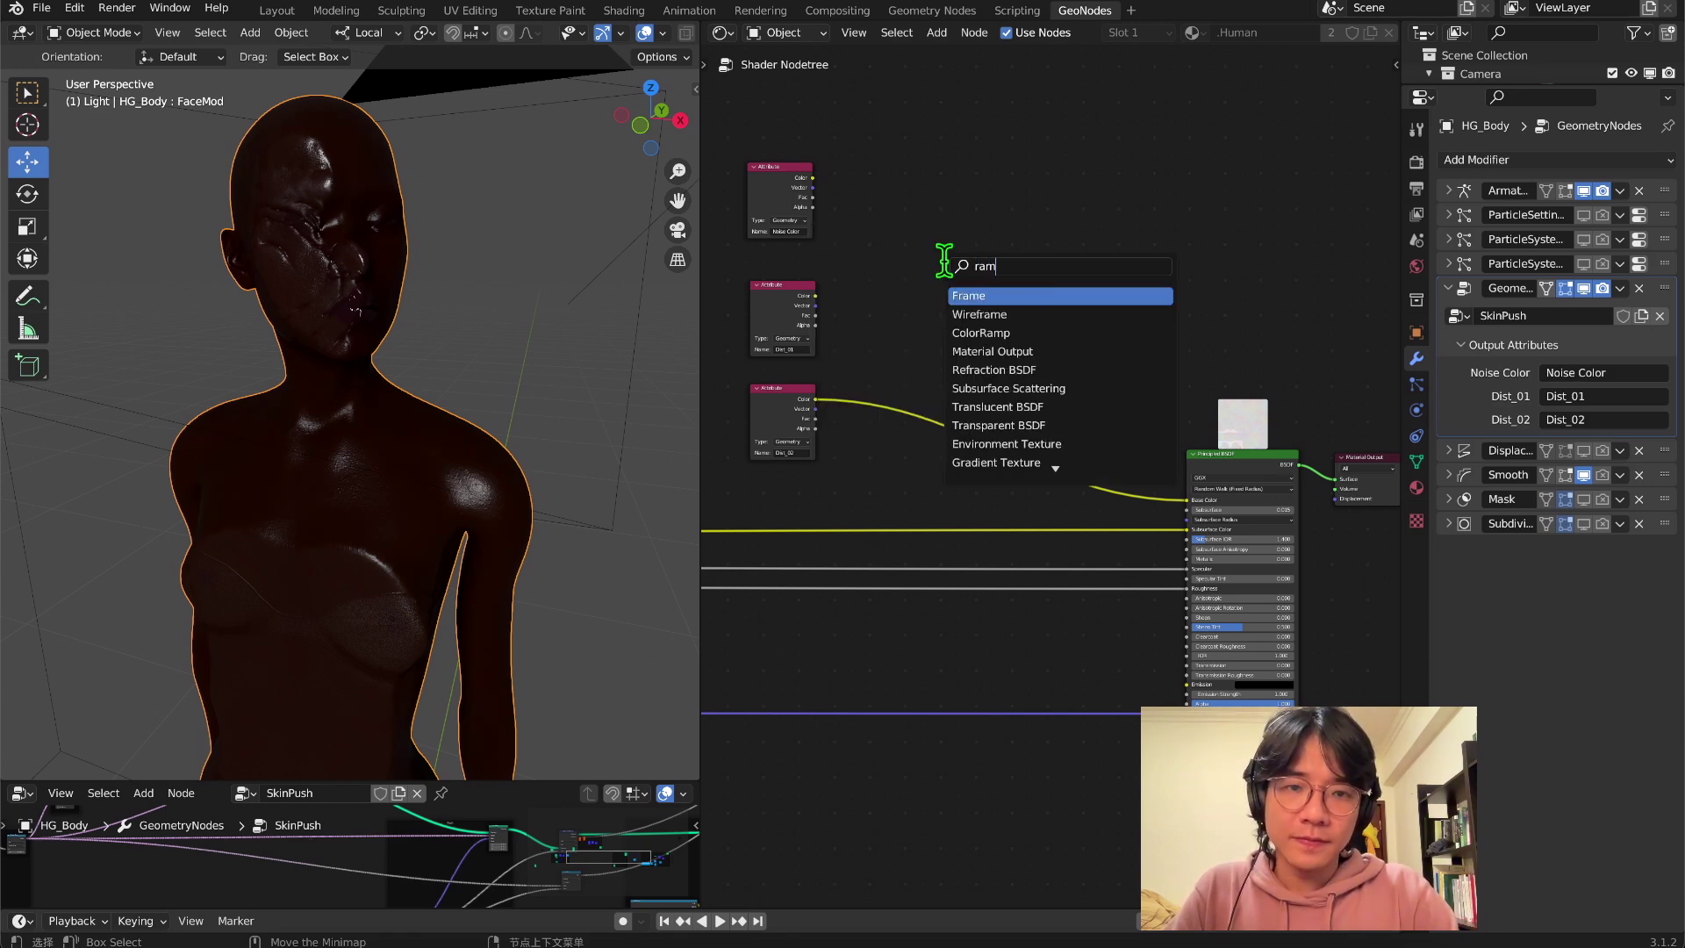
key("Return")
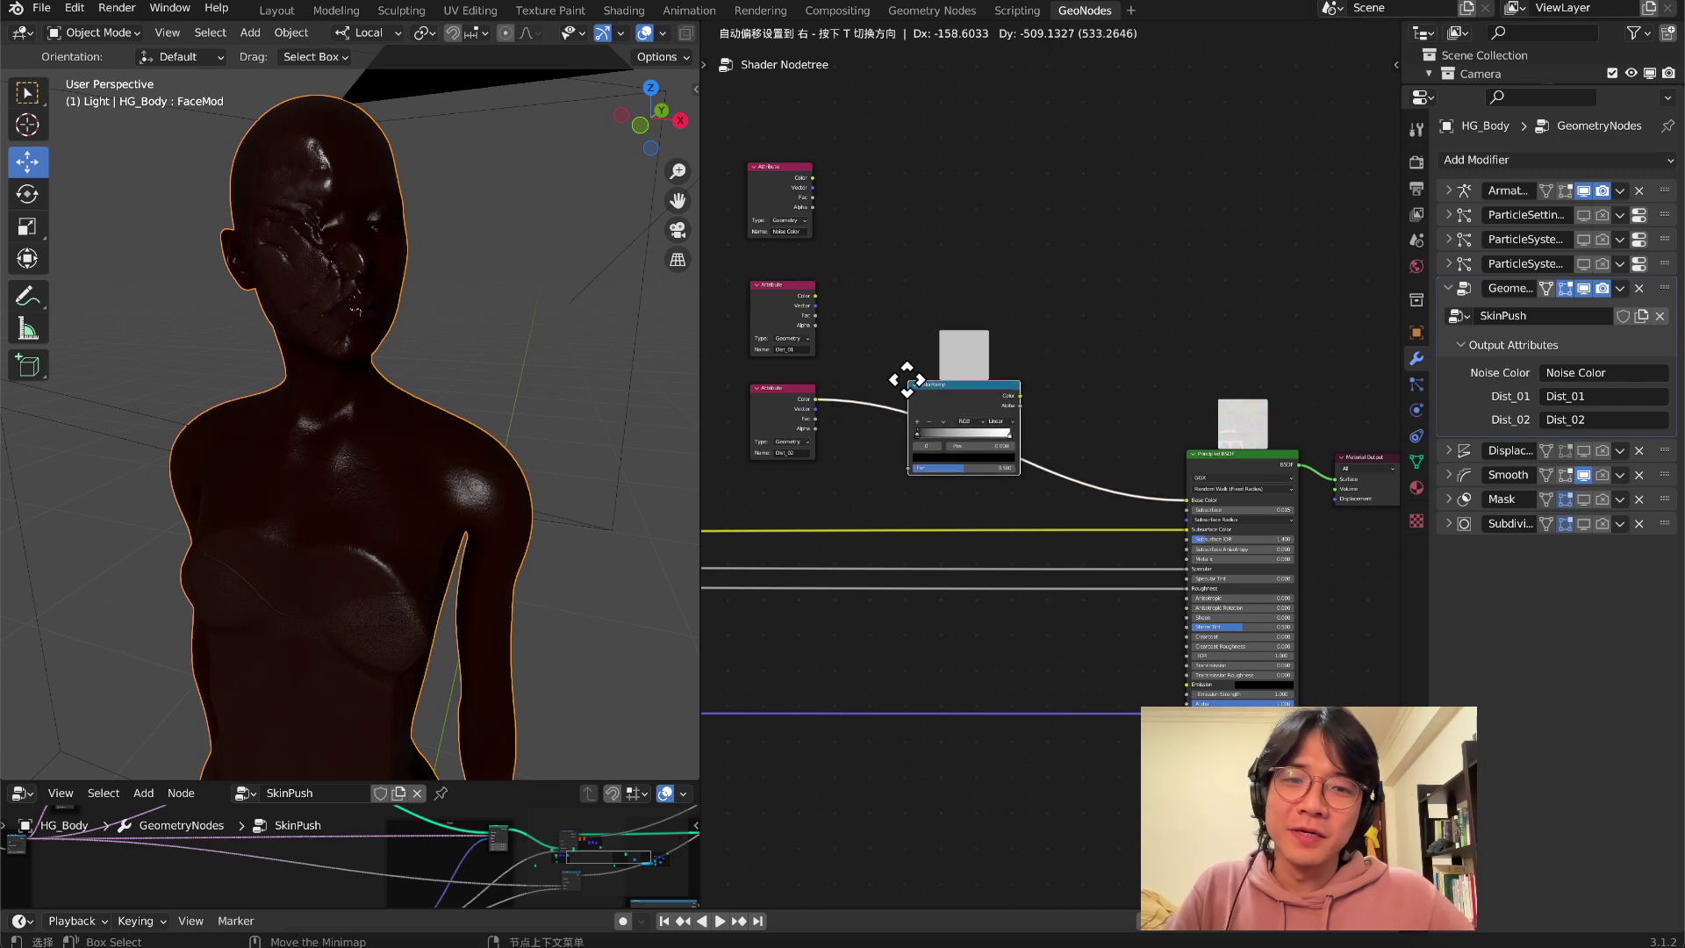
left_click(908, 360)
scroll(444, 407, "up", 2)
mouse_move(922, 444)
left_mouse_down()
mouse_move(967, 435)
mouse_move(905, 432)
mouse_move(986, 436)
mouse_move(919, 439)
left_mouse_up()
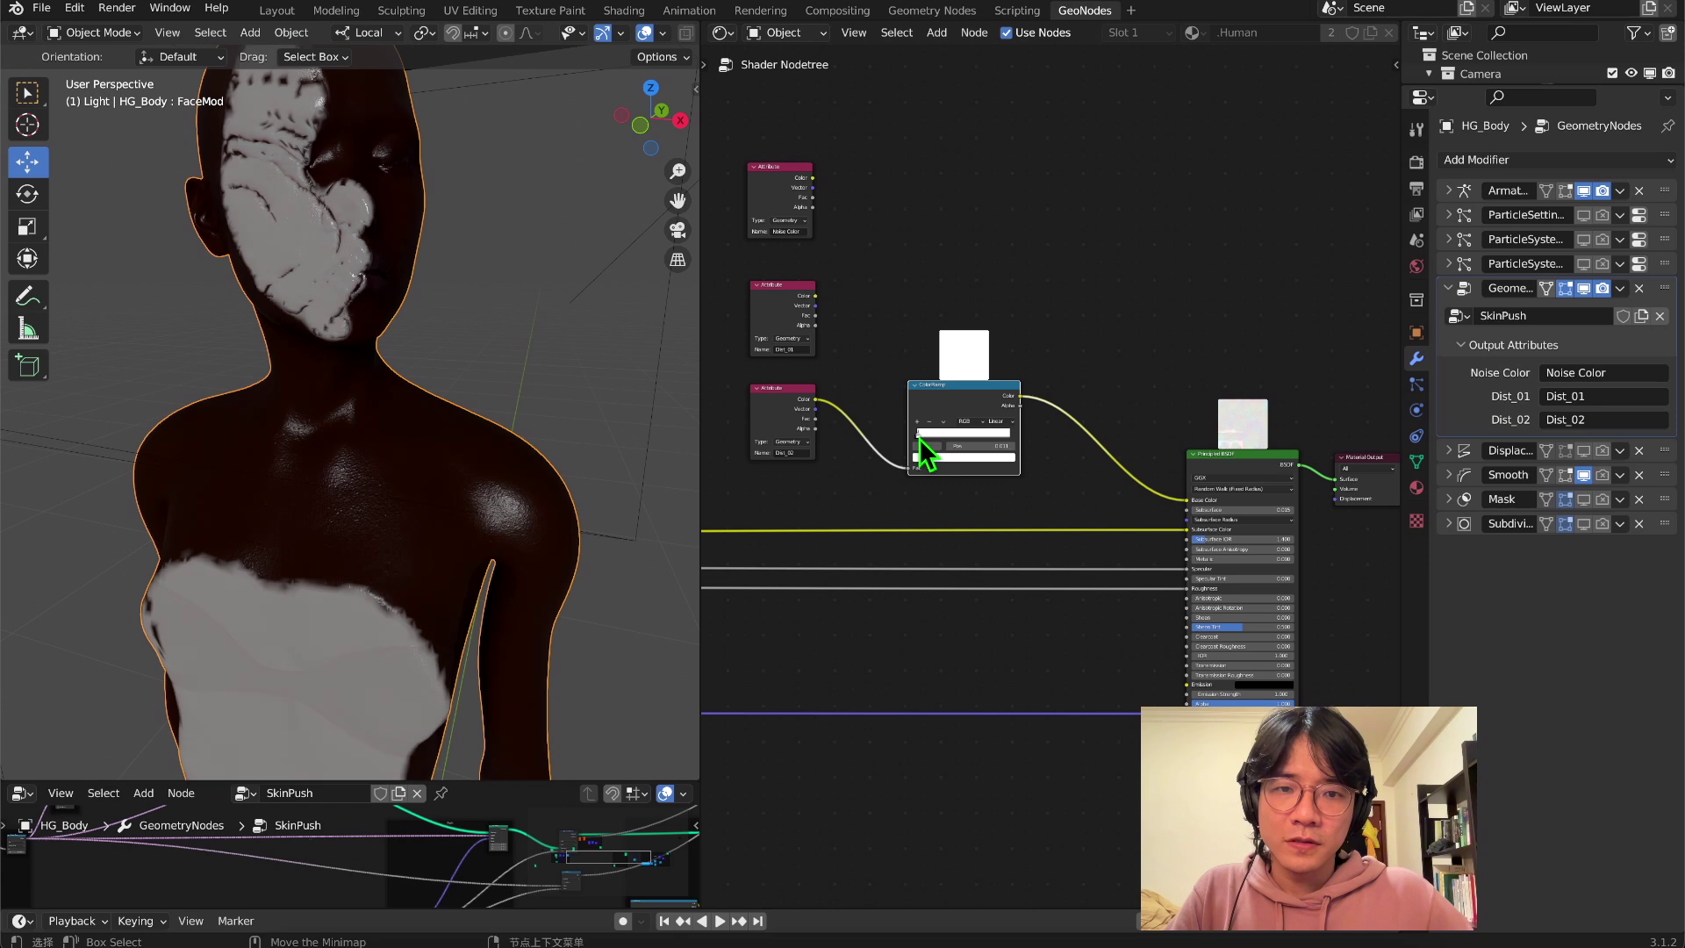
- Orbit the head to check the white pushed areas, then move the attribute and ramp nodes up
middle_click_drag(538, 432, 545, 628)
scroll(583, 448, "up", 3)
middle_click_drag(395, 500, 376, 406)
scroll(230, 491, "up", 3)
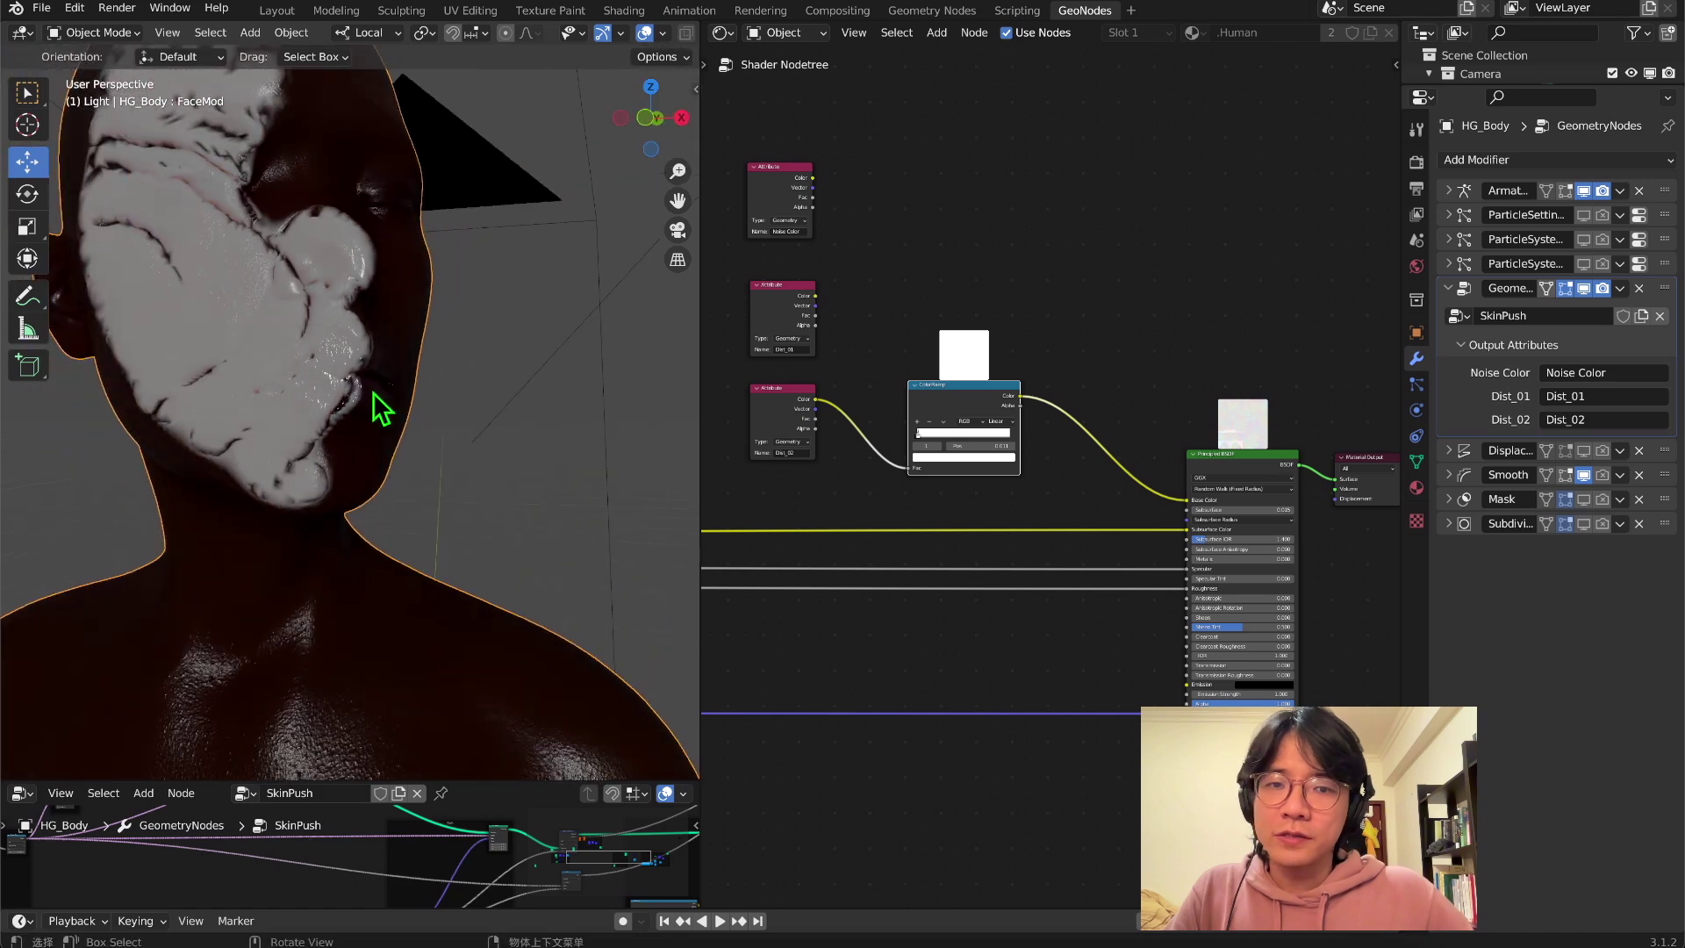
scroll(929, 417, "up", 4)
scroll(857, 470, "down", 4)
middle_click_drag(535, 459, 170, 340)
scroll(485, 459, "up", 4)
scroll(485, 459, "down", 4)
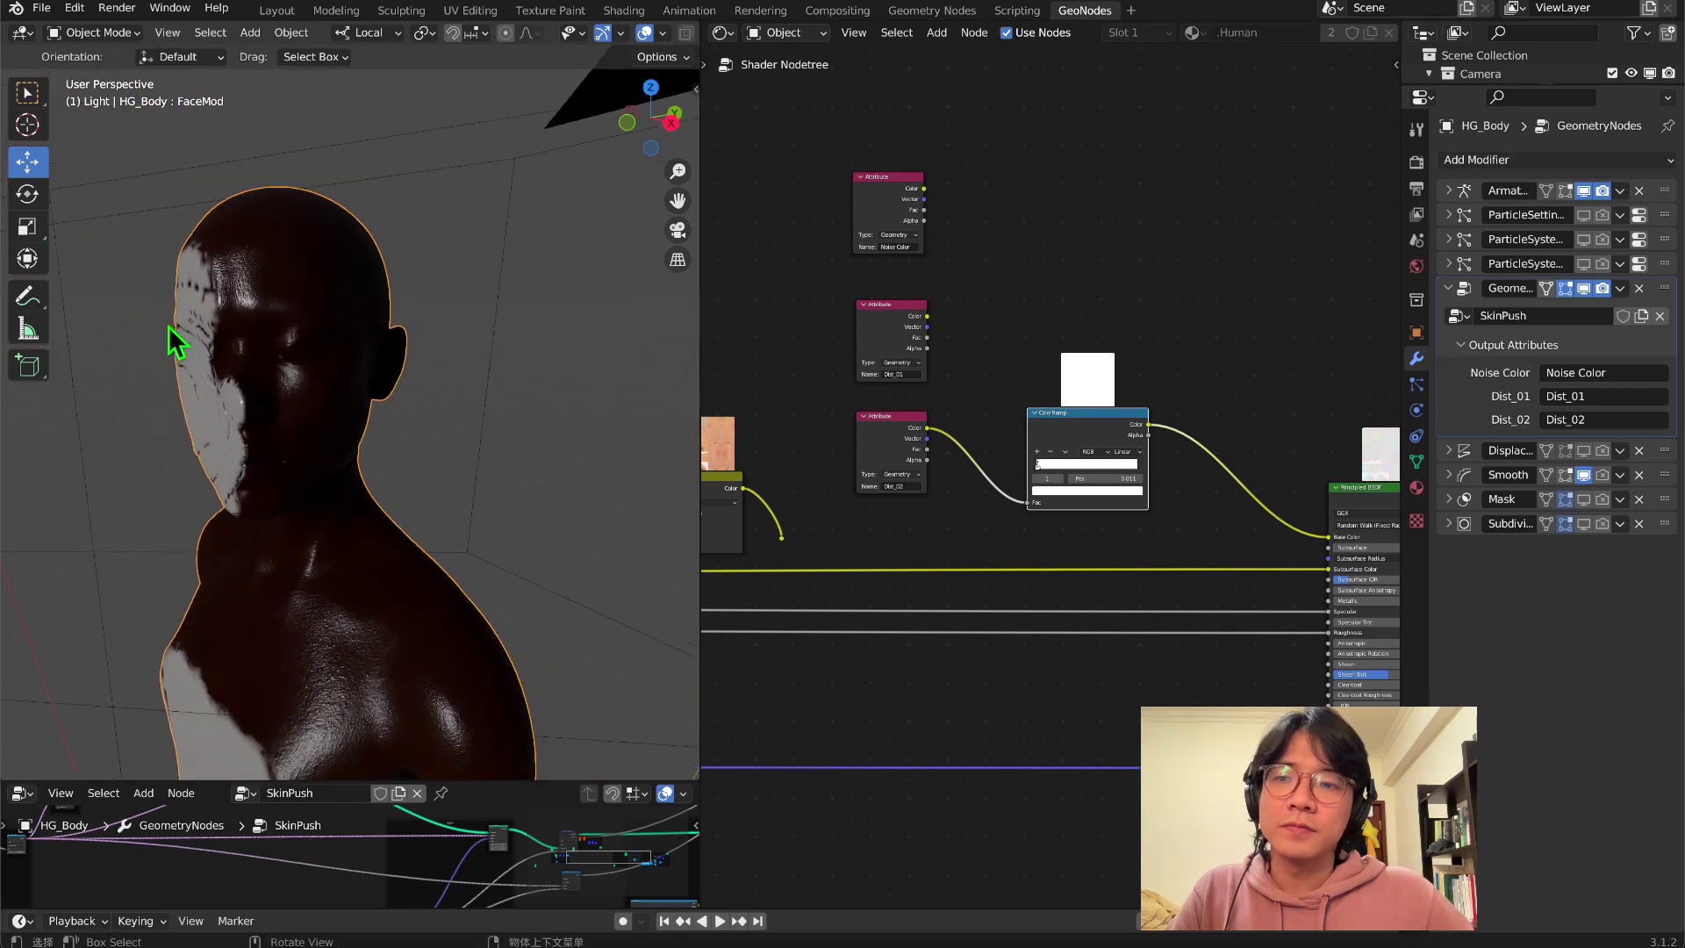
middle_click_drag(252, 451, 342, 414)
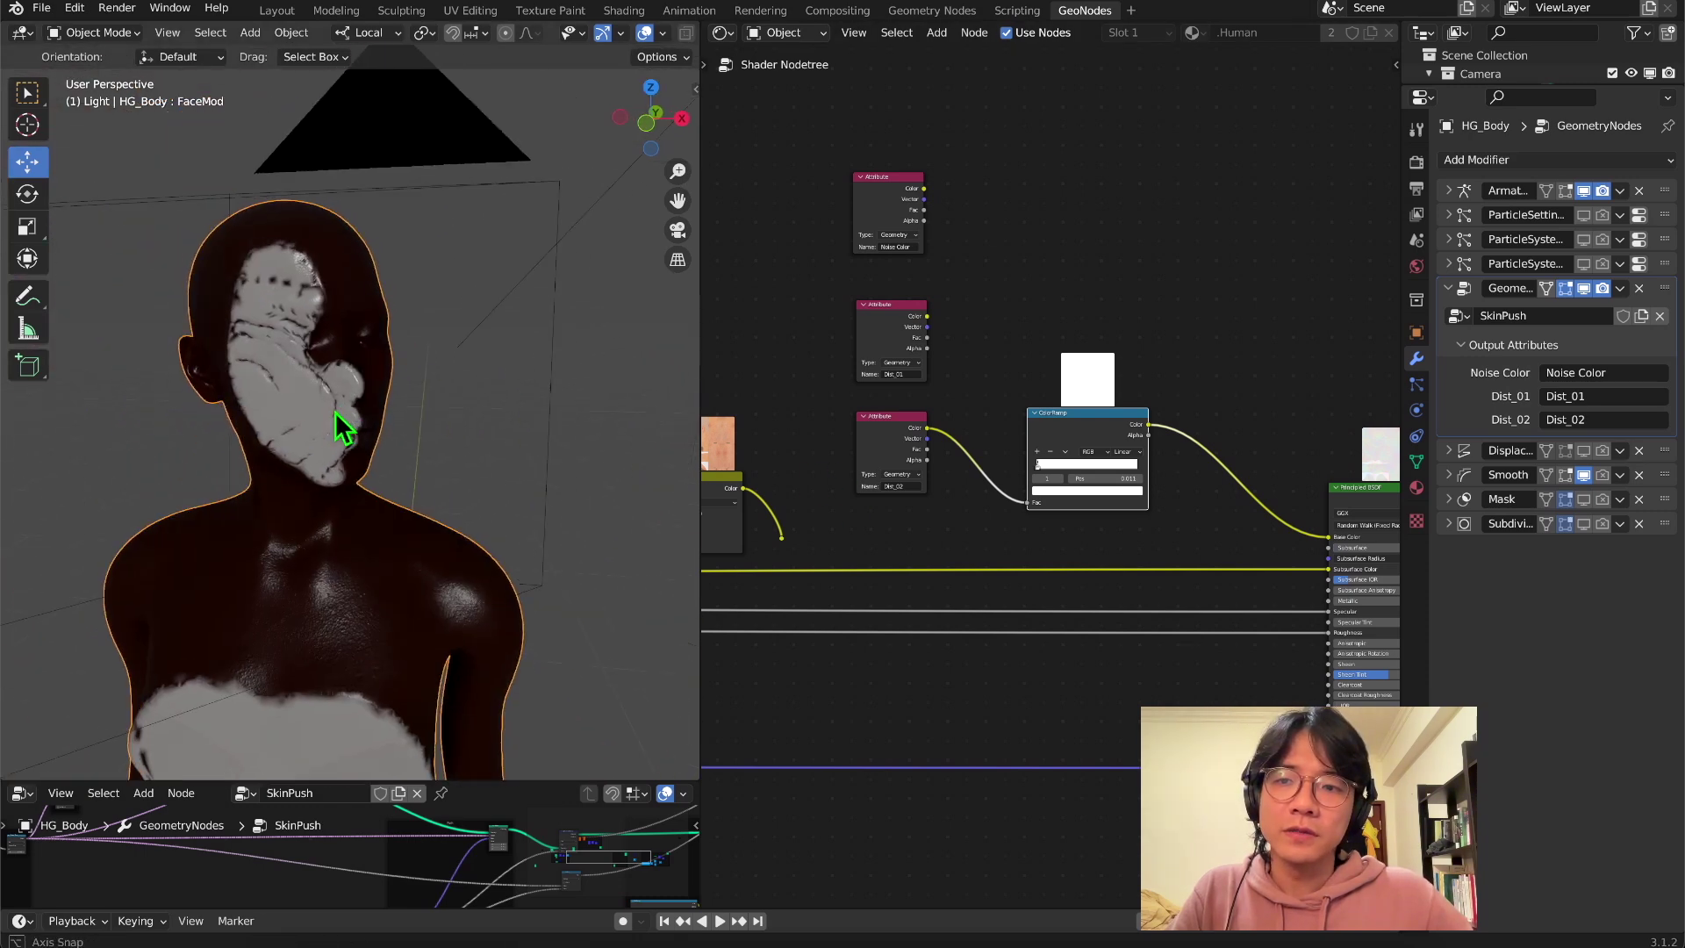
scroll(1111, 458, "down", 2)
left_click_drag(1079, 454, 1071, 337)
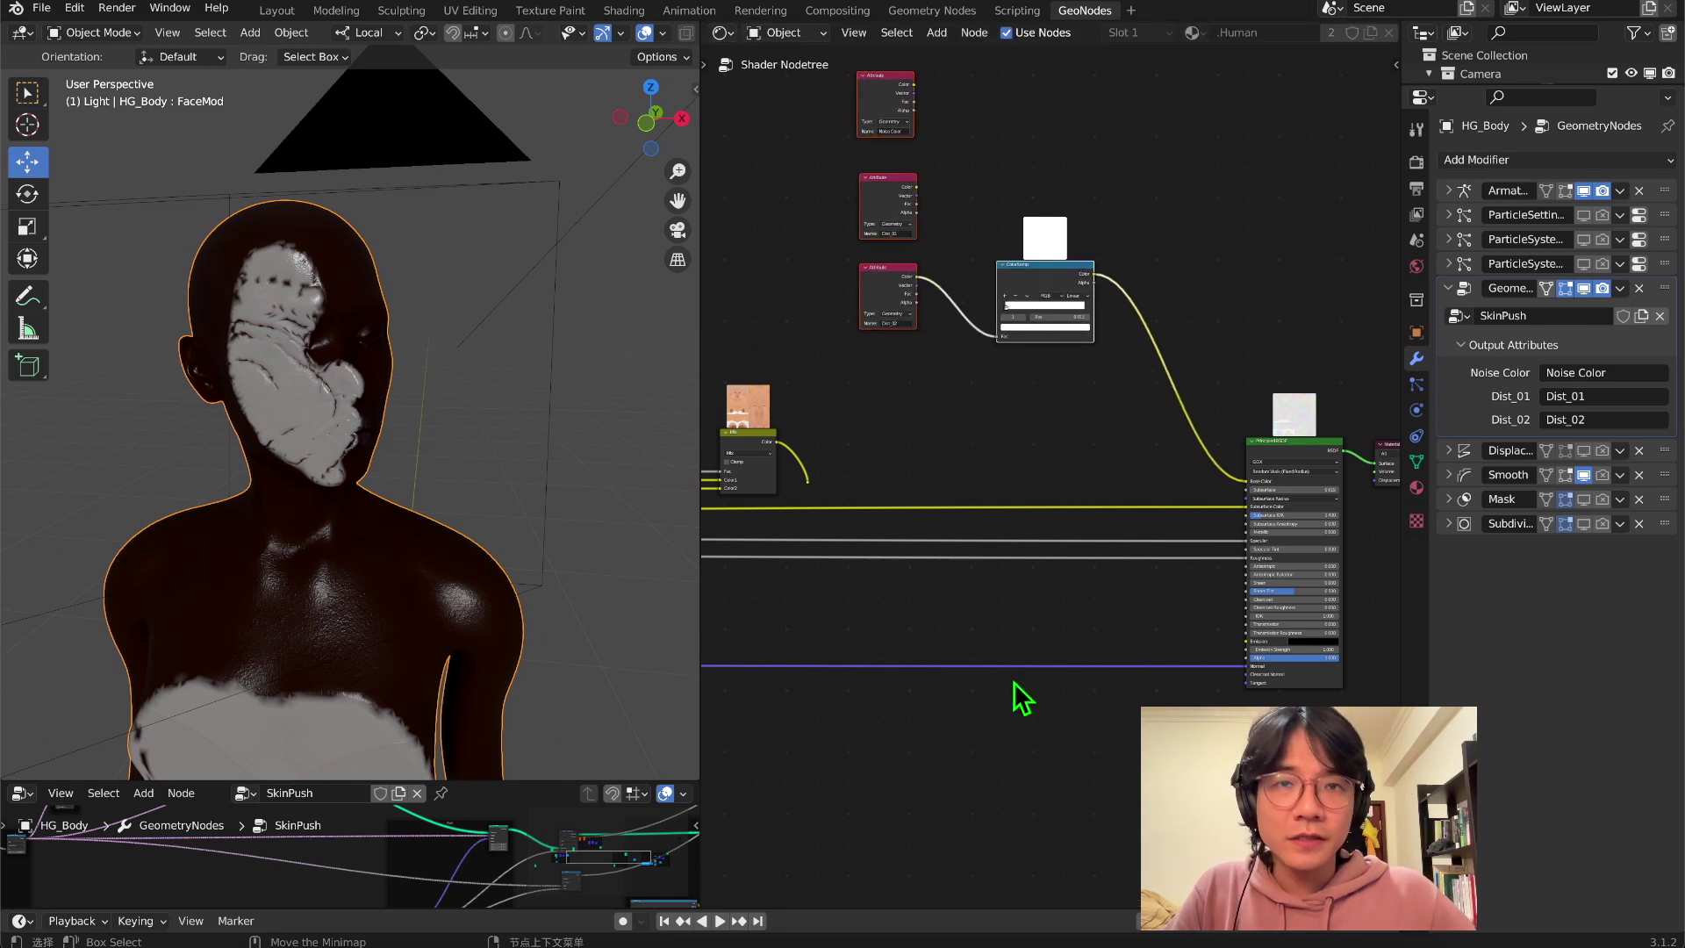
- Check the reference face photo, then return to Blender and nudge the second Attribute node up
key("super+Tab")
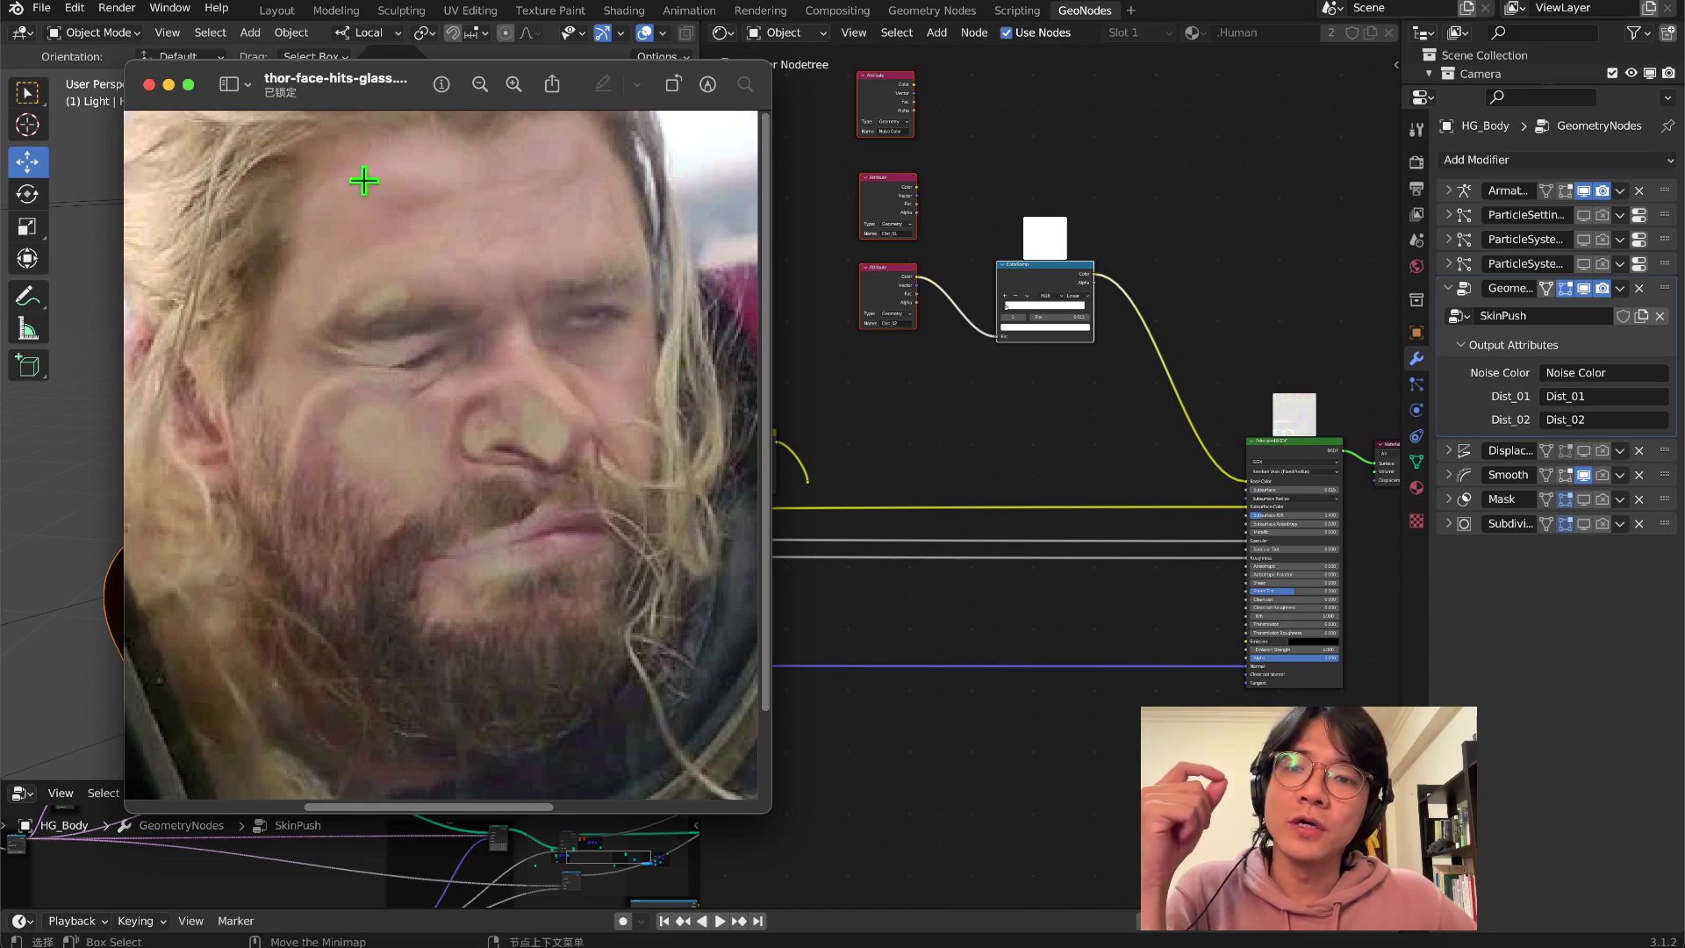
scroll(1044, 360, "left", 5)
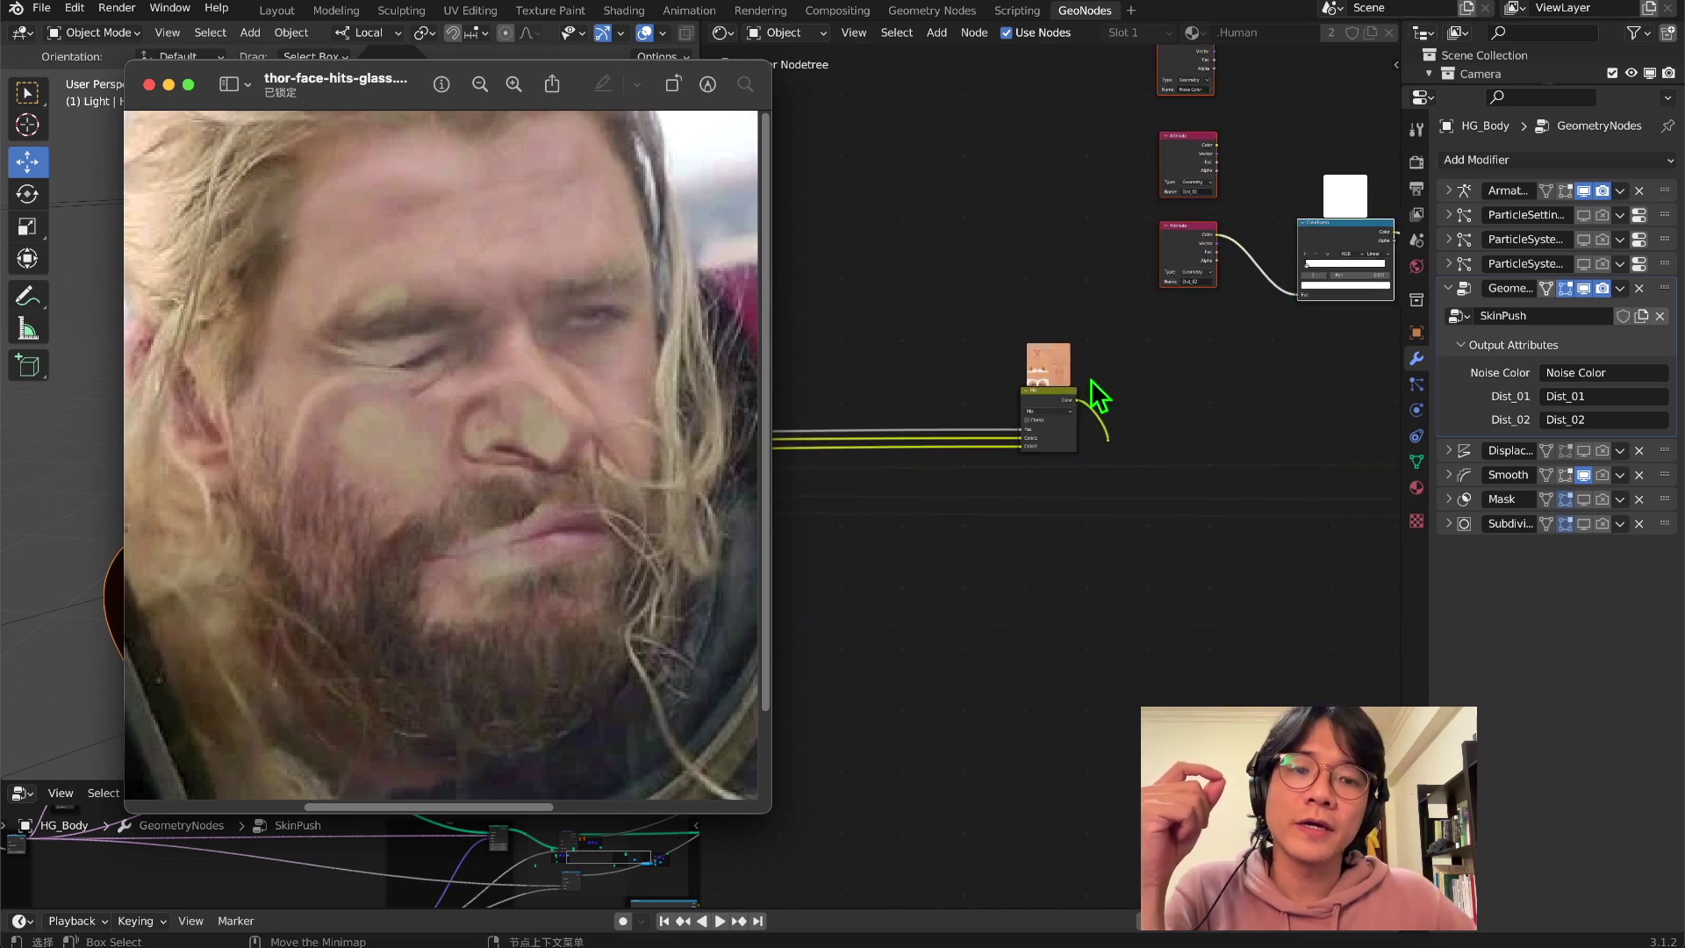
middle_click_drag(1166, 395, 873, 507)
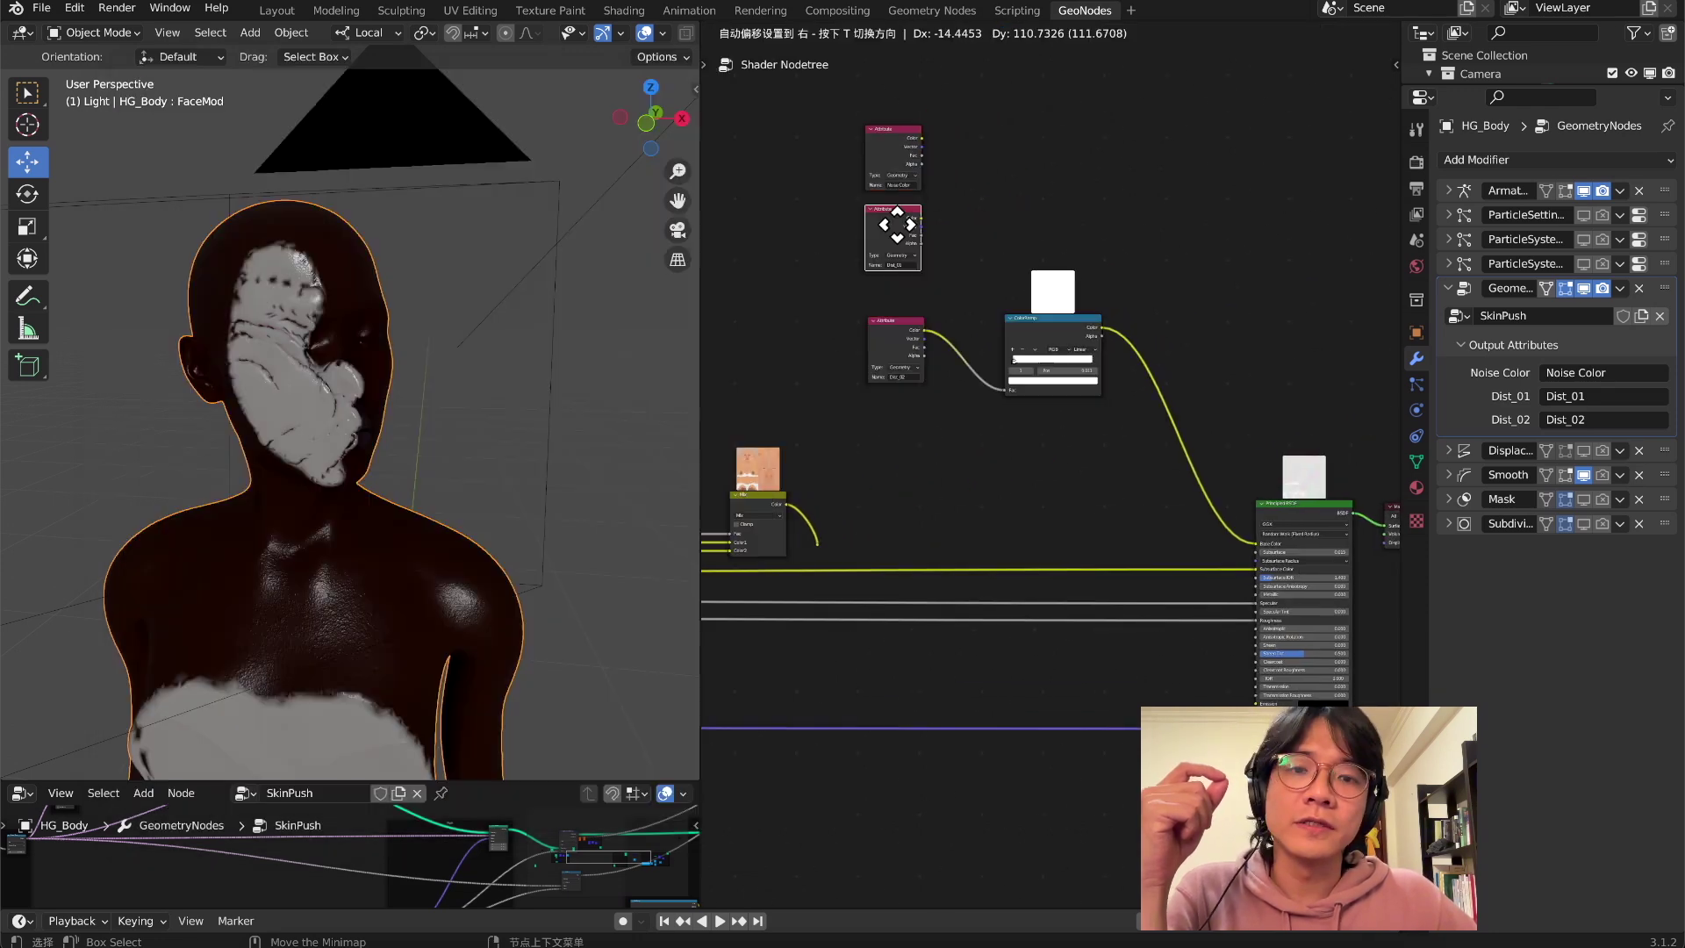
left_click_drag(895, 255, 895, 226)
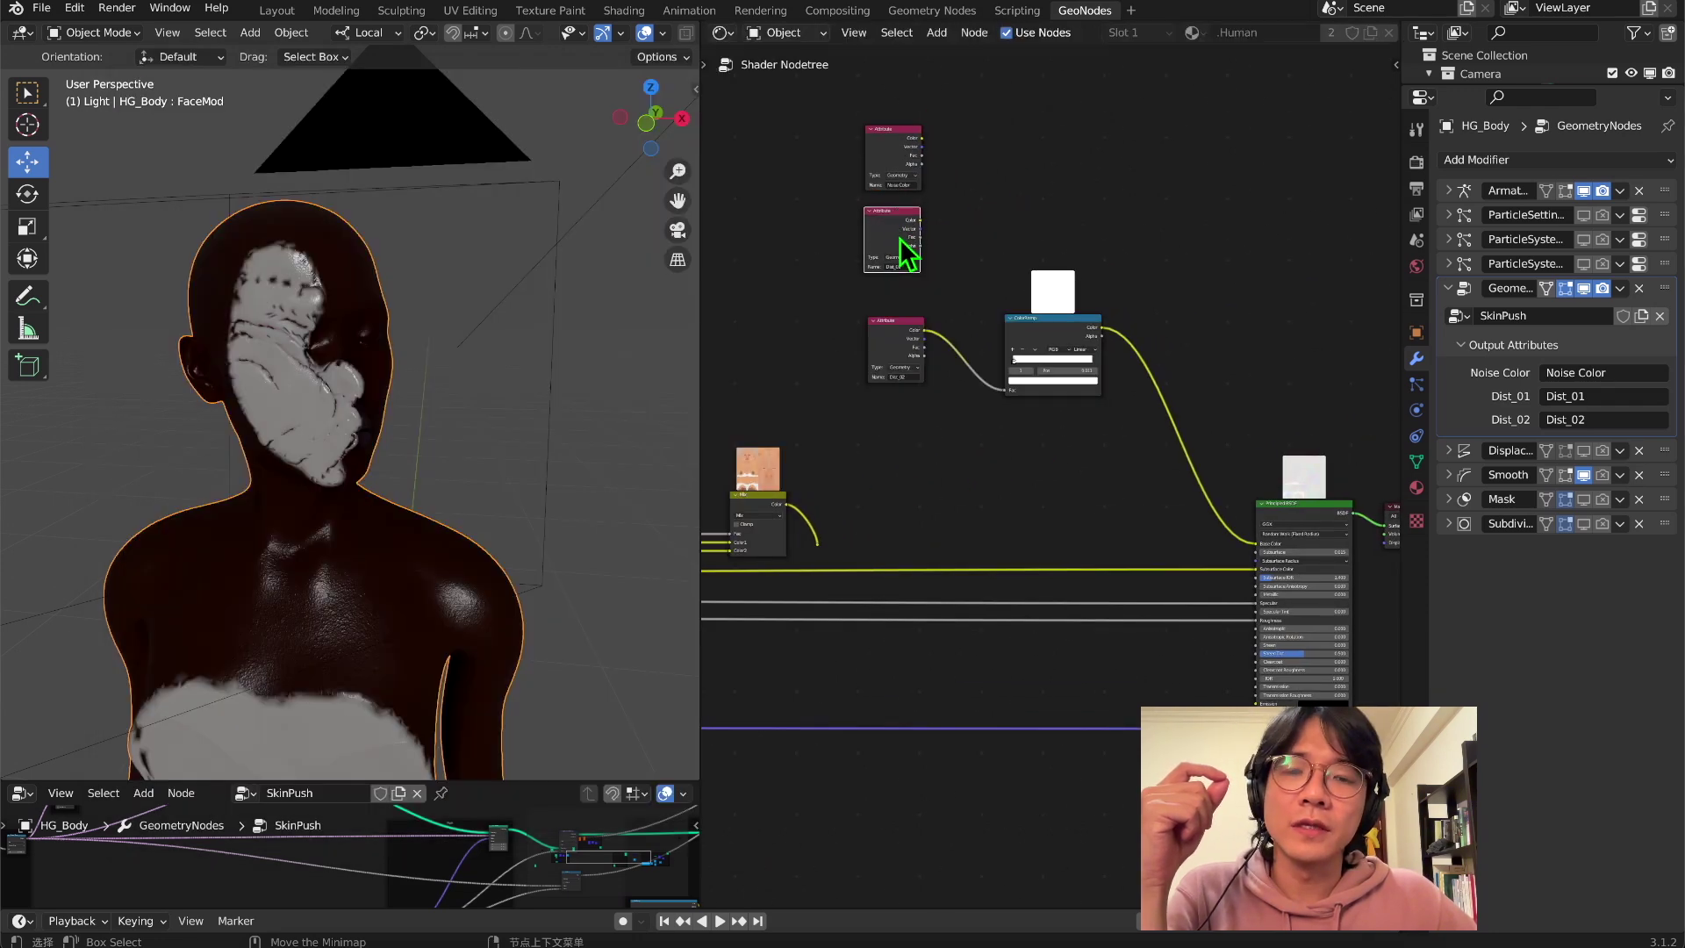
left_click(515, 318)
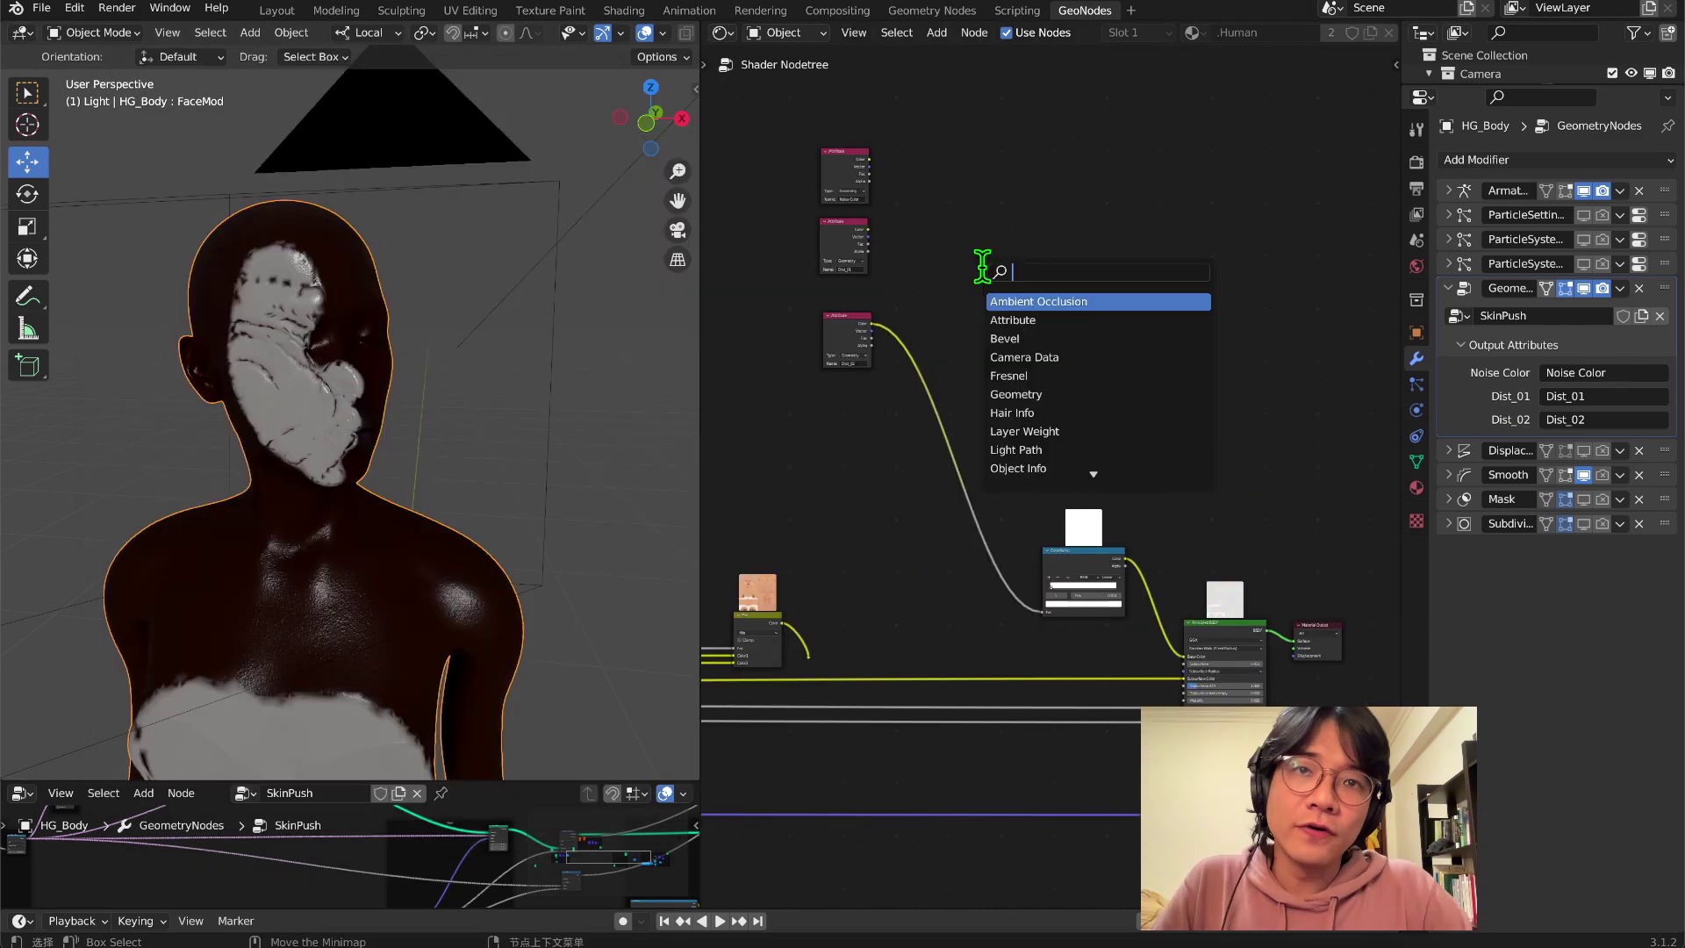
- Add a Mix node after the skin-colour Mix and feed the skin colour into its Color1
type("mix")
key("Return")
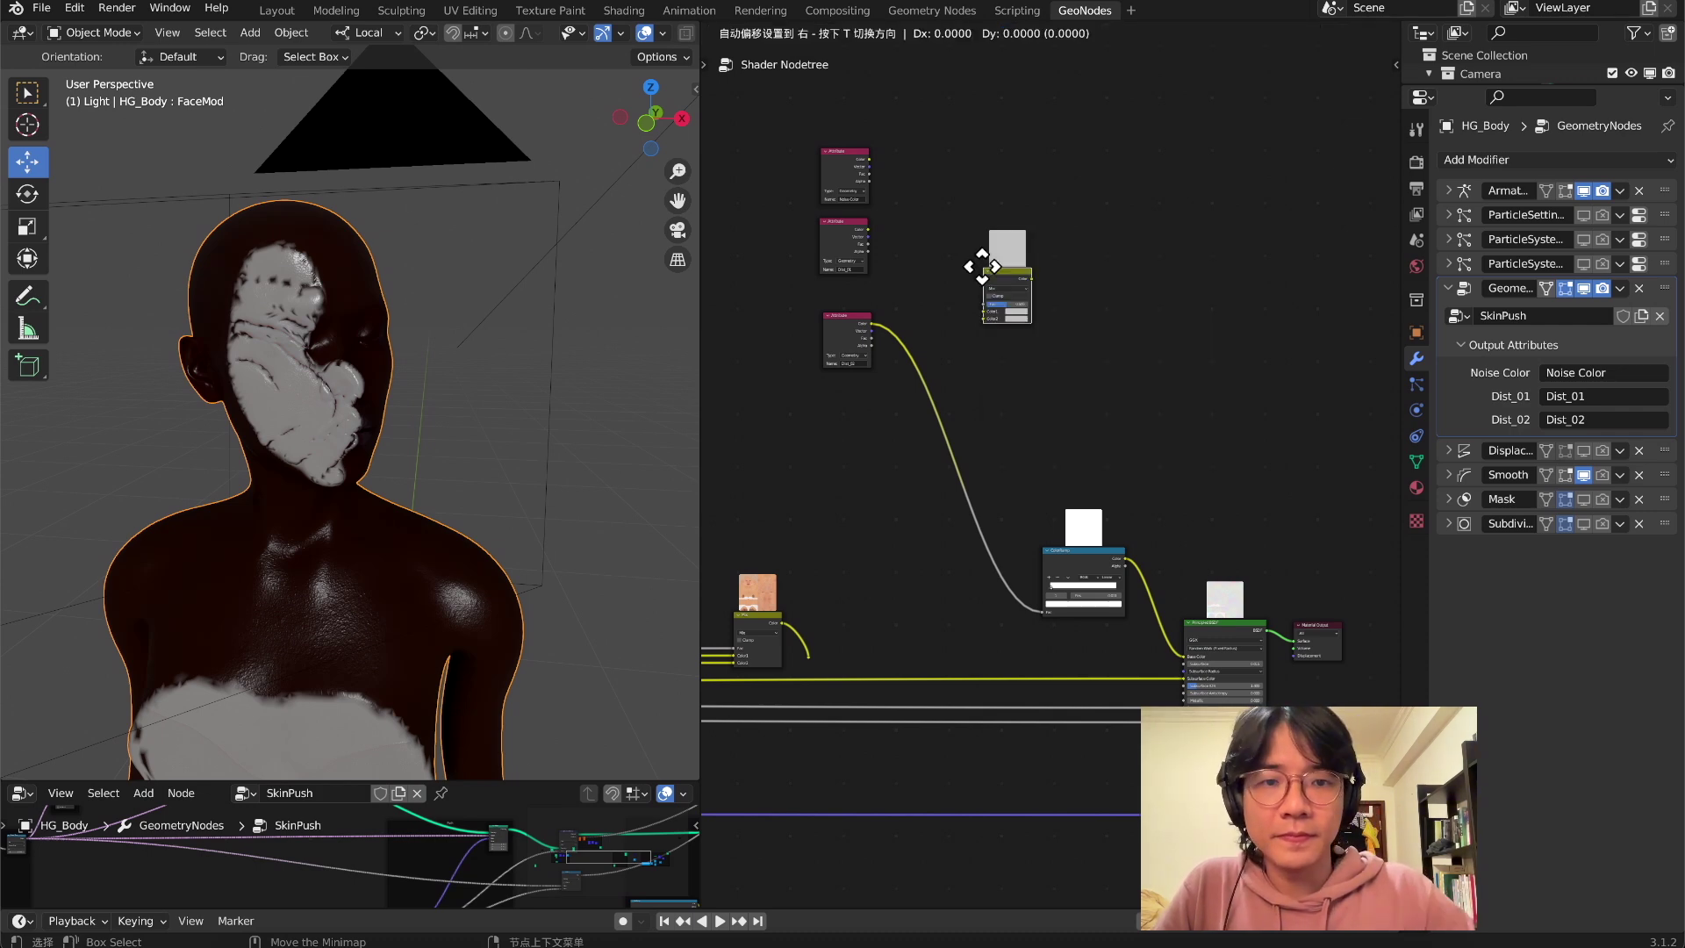
left_click(1080, 263)
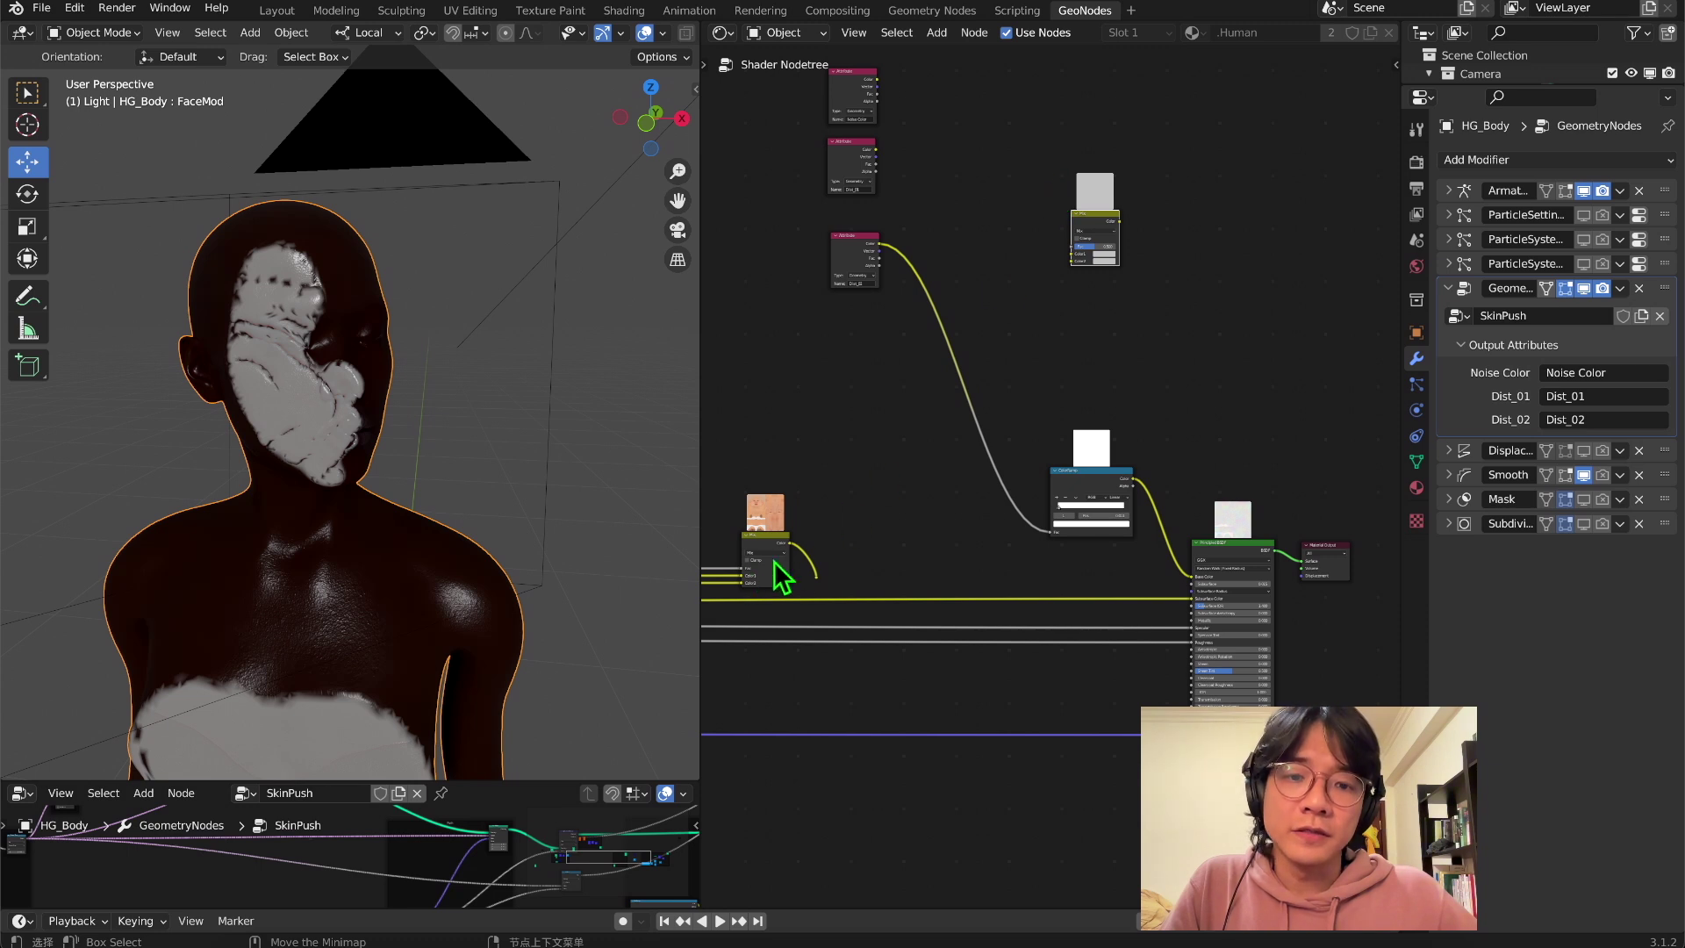
left_click_drag(825, 576, 1073, 255)
scroll(1072, 256, "up", 3)
left_click_drag(978, 226, 935, 481)
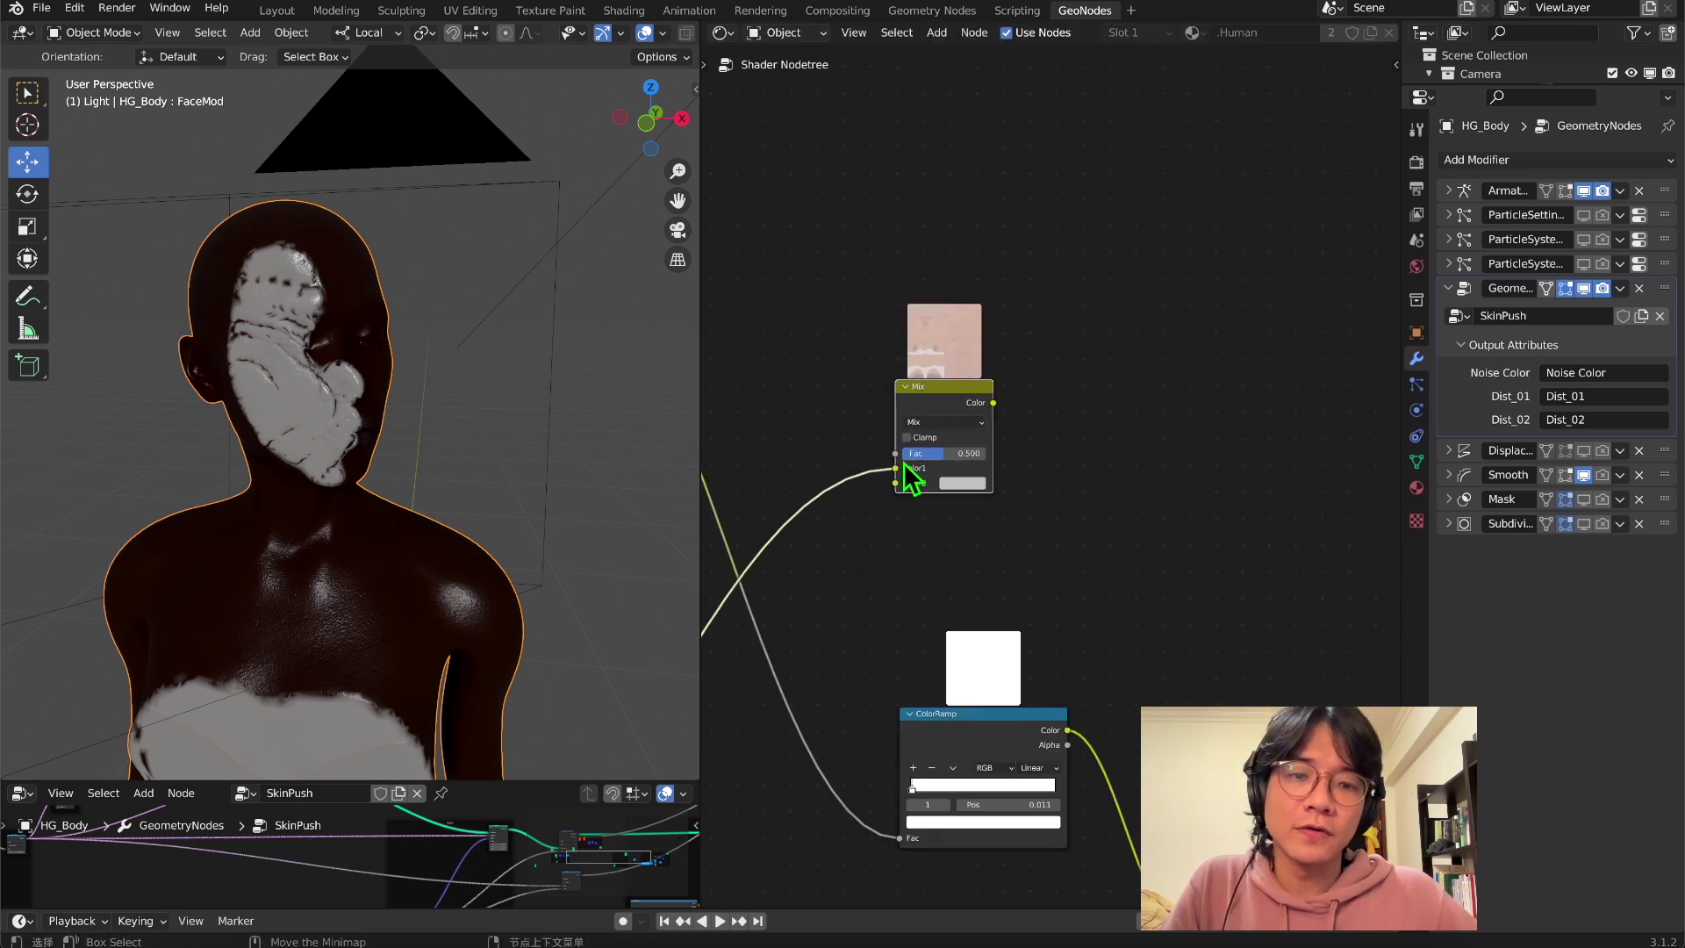
middle_click_drag(940, 526, 1001, 349)
- Set the new Mix node's Color2 to red and drive its Fac with the Dist_01 attribute
left_click(1026, 308)
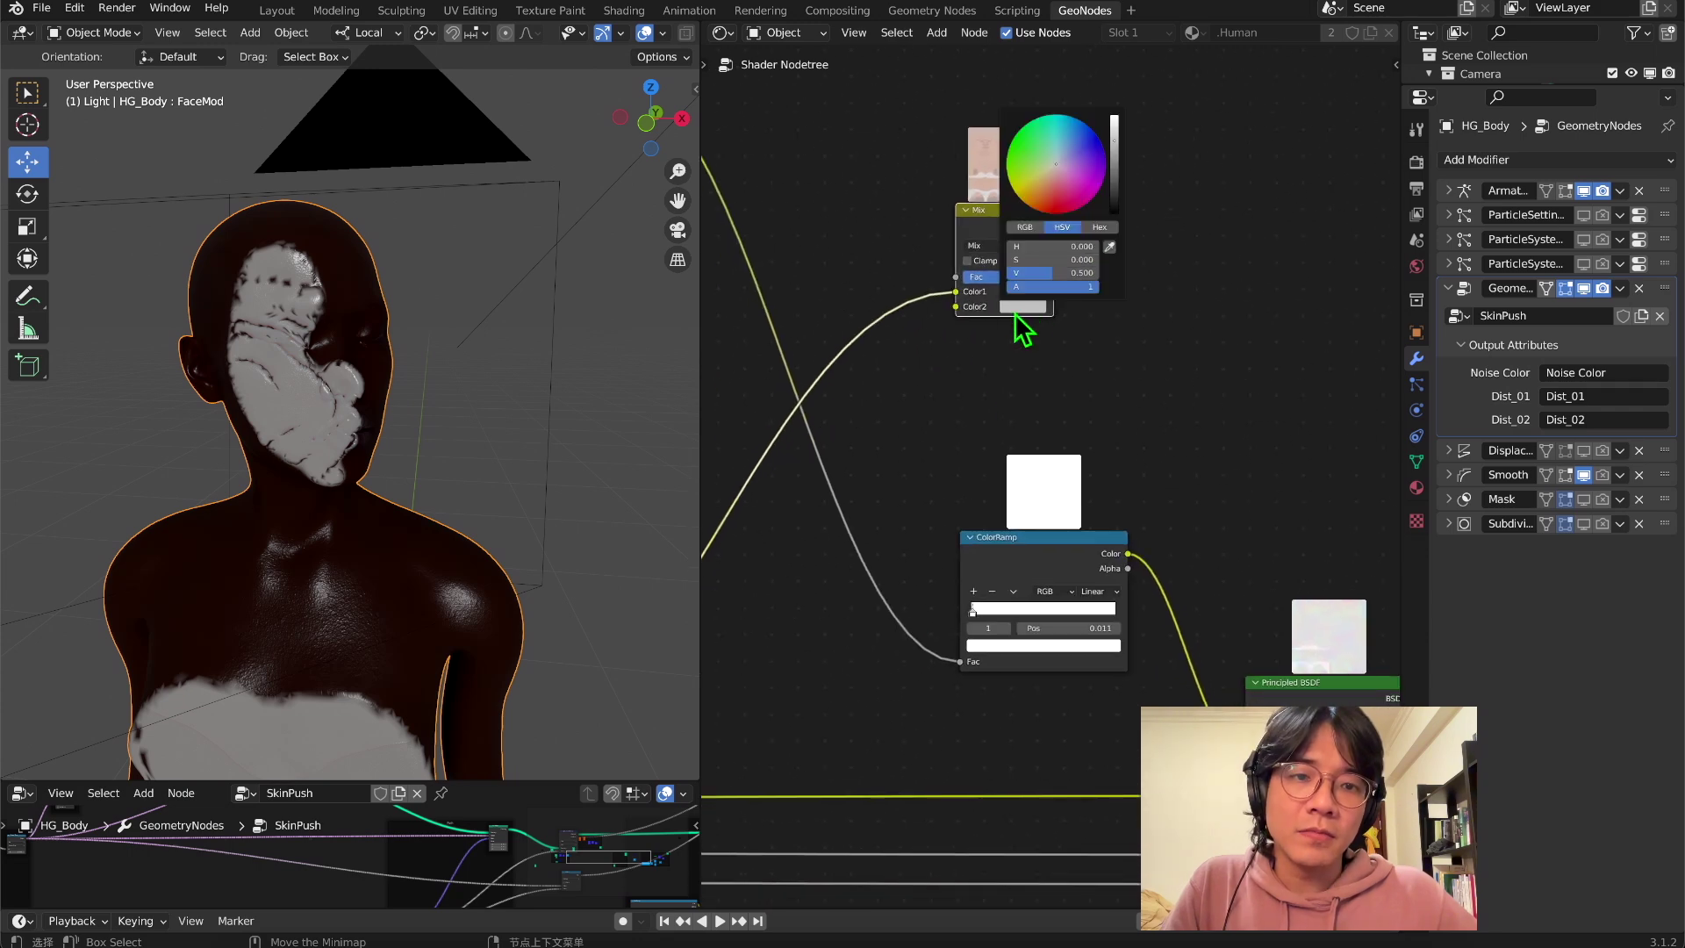
left_click(1054, 213)
scroll(992, 329, "down", 2)
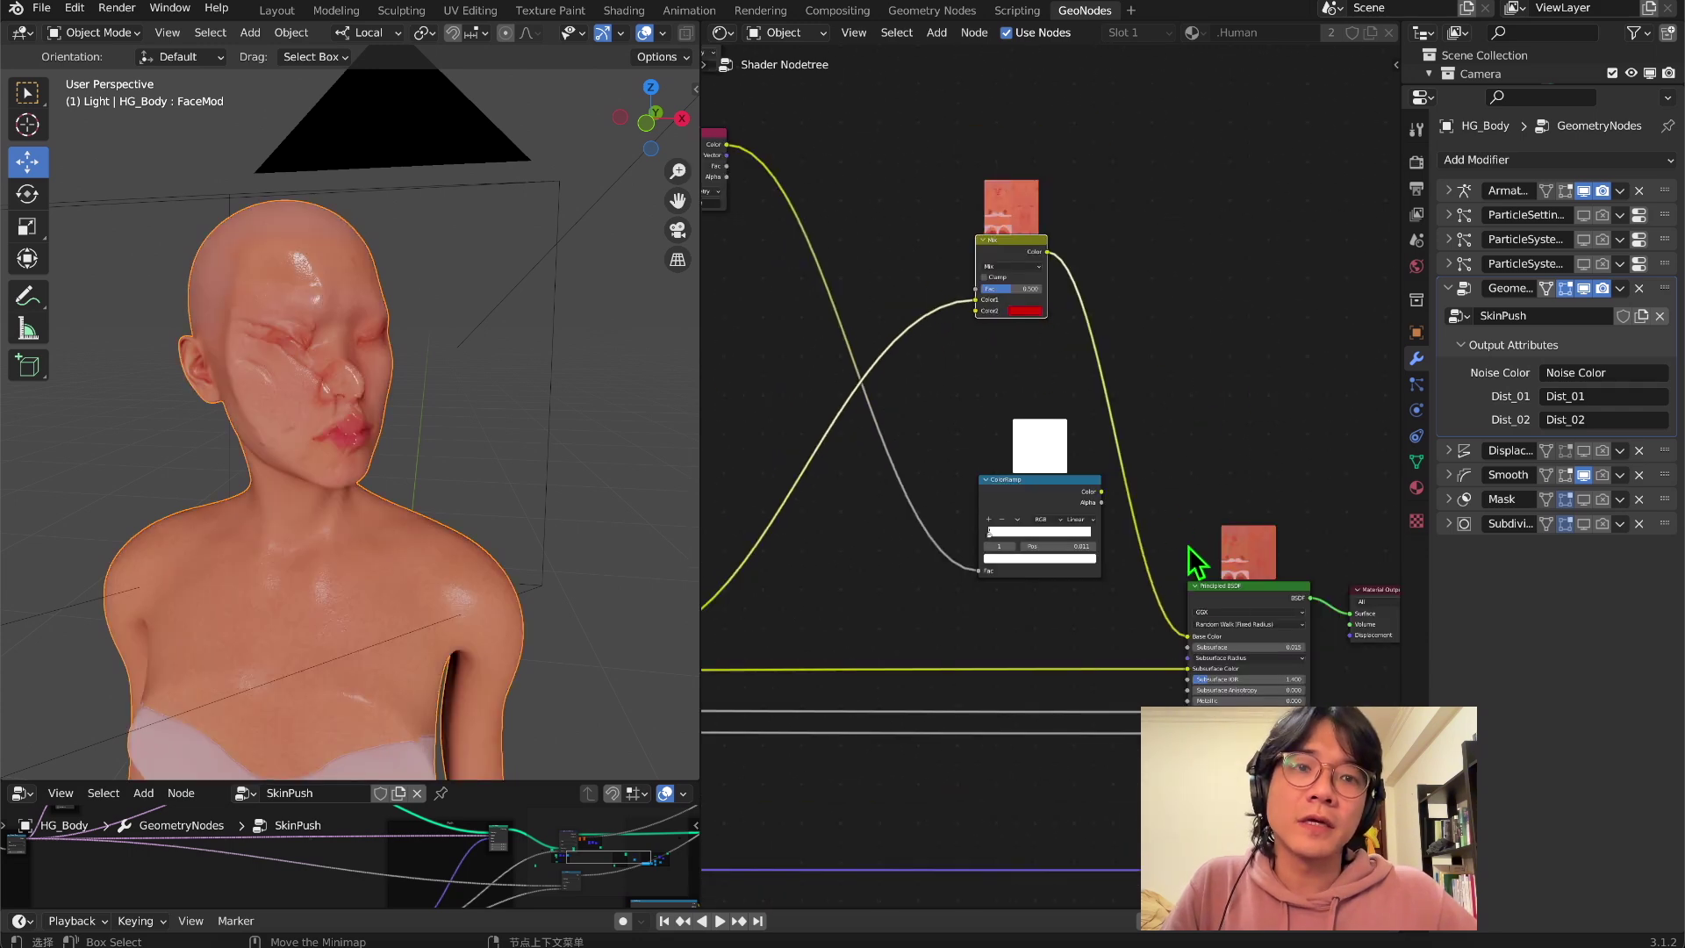
middle_click_drag(986, 266, 1263, 715)
scroll(978, 425, "up", 1)
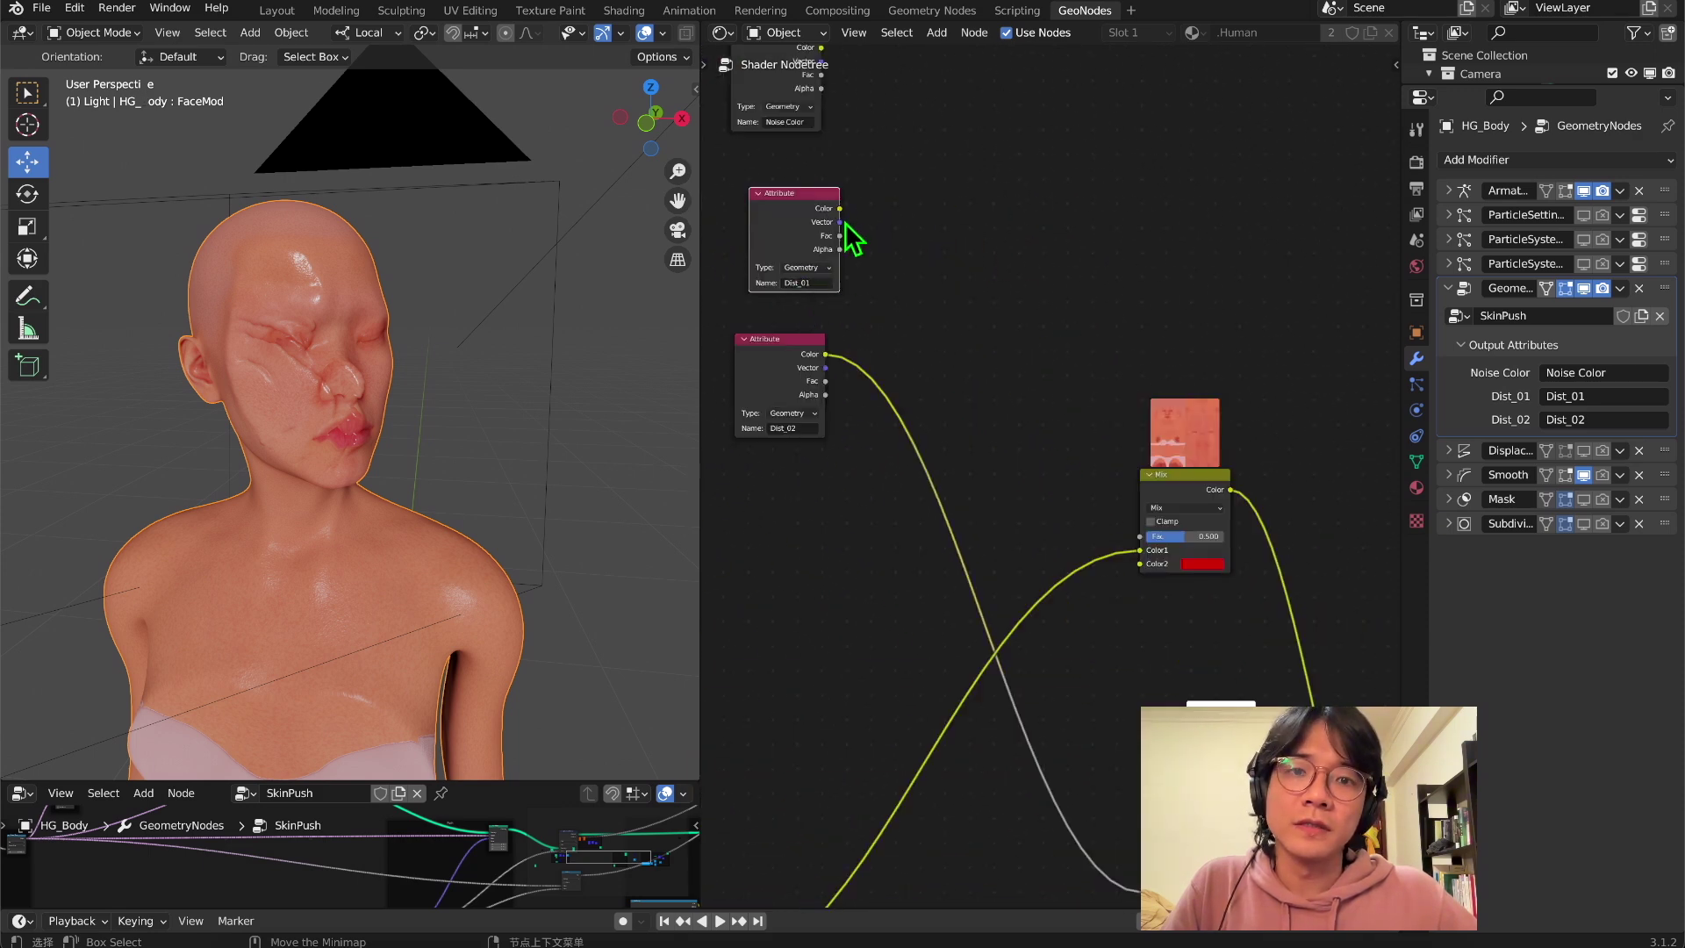
mouse_move(840, 209)
left_mouse_down()
mouse_move(1140, 557)
mouse_move(1125, 523)
left_mouse_up()
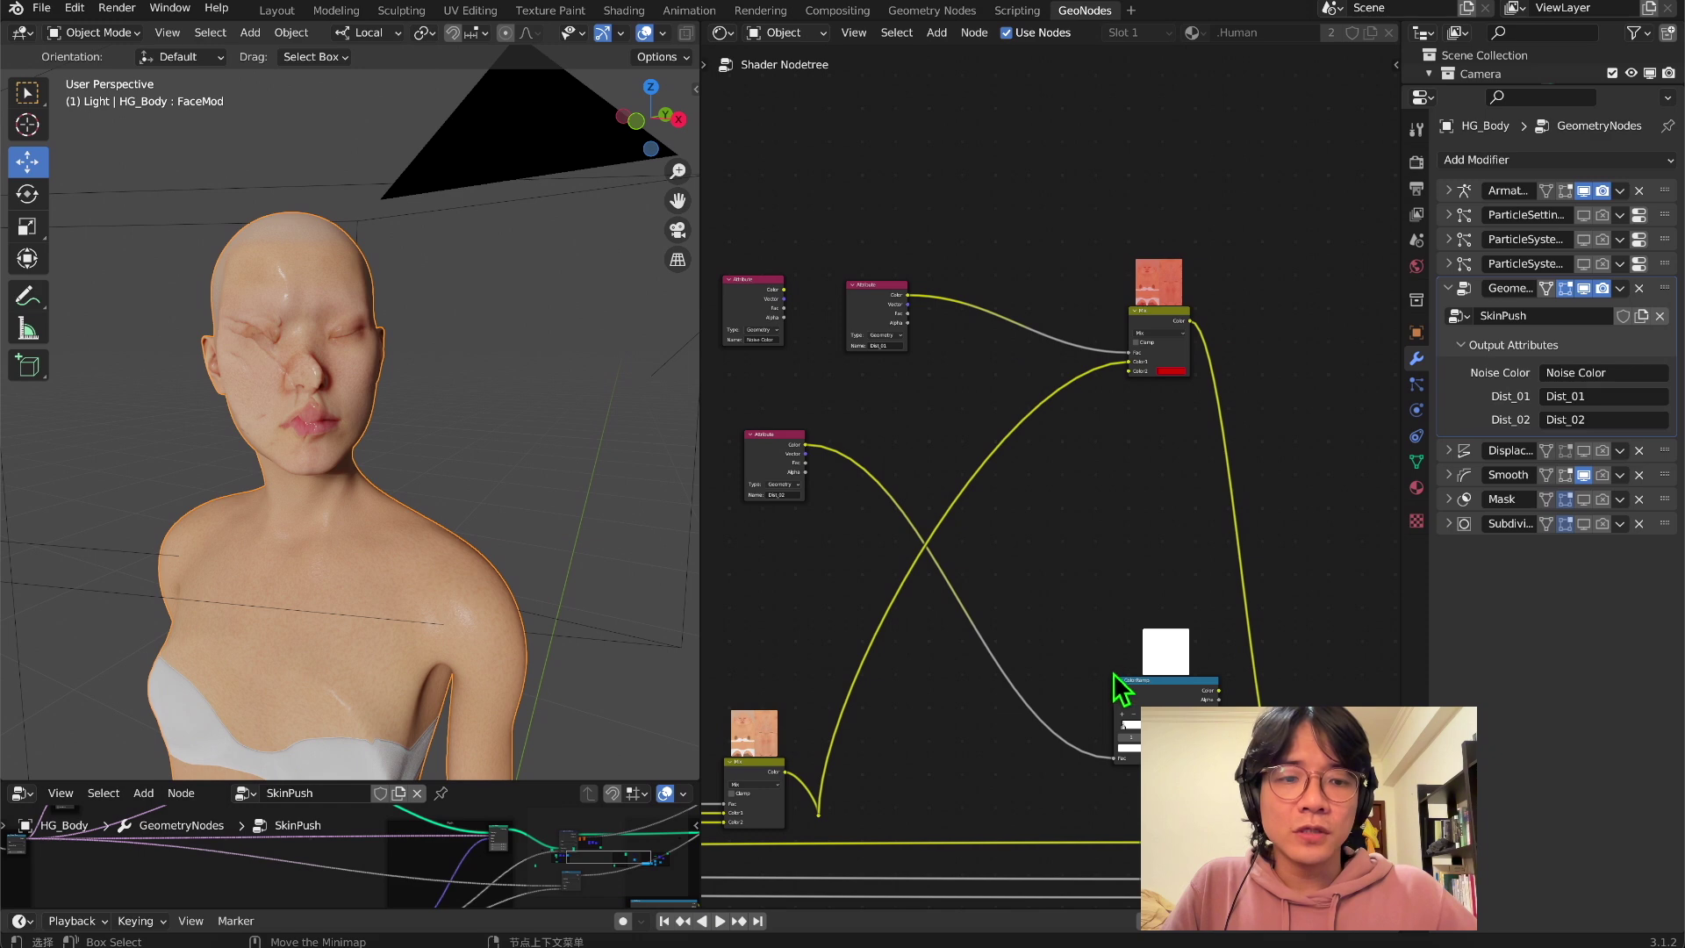
- Insert a ColorRamp node on the Dist_01 to Mix Fac link
key("shift+a")
type("ramp")
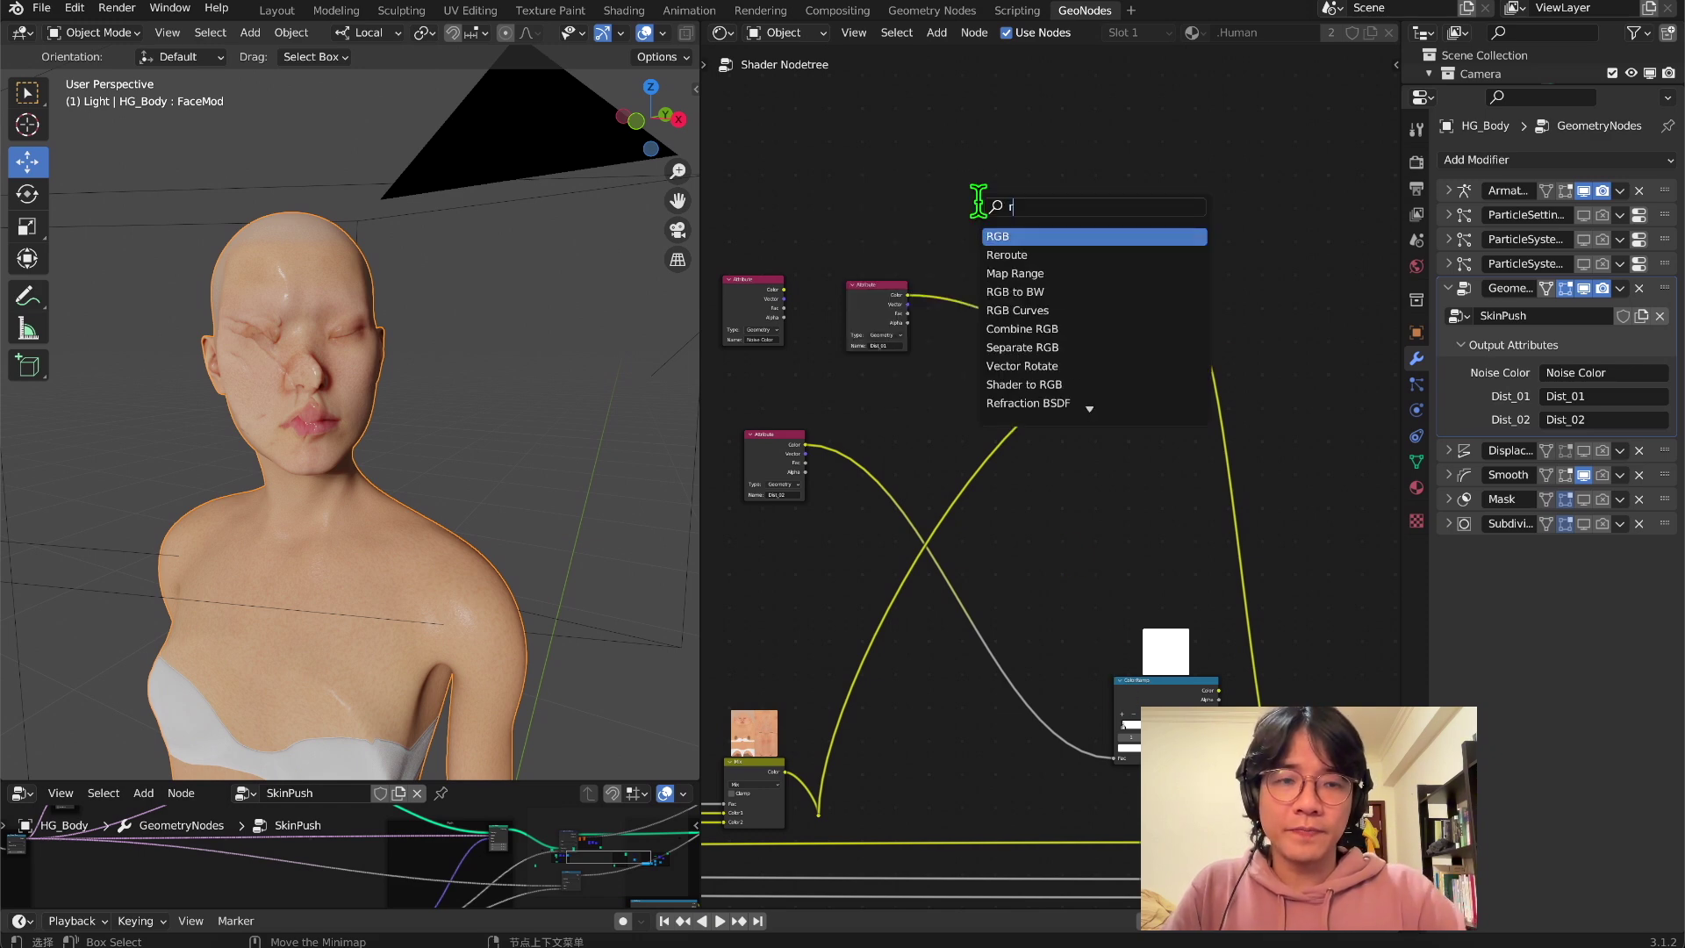
key("Return")
left_click(990, 335)
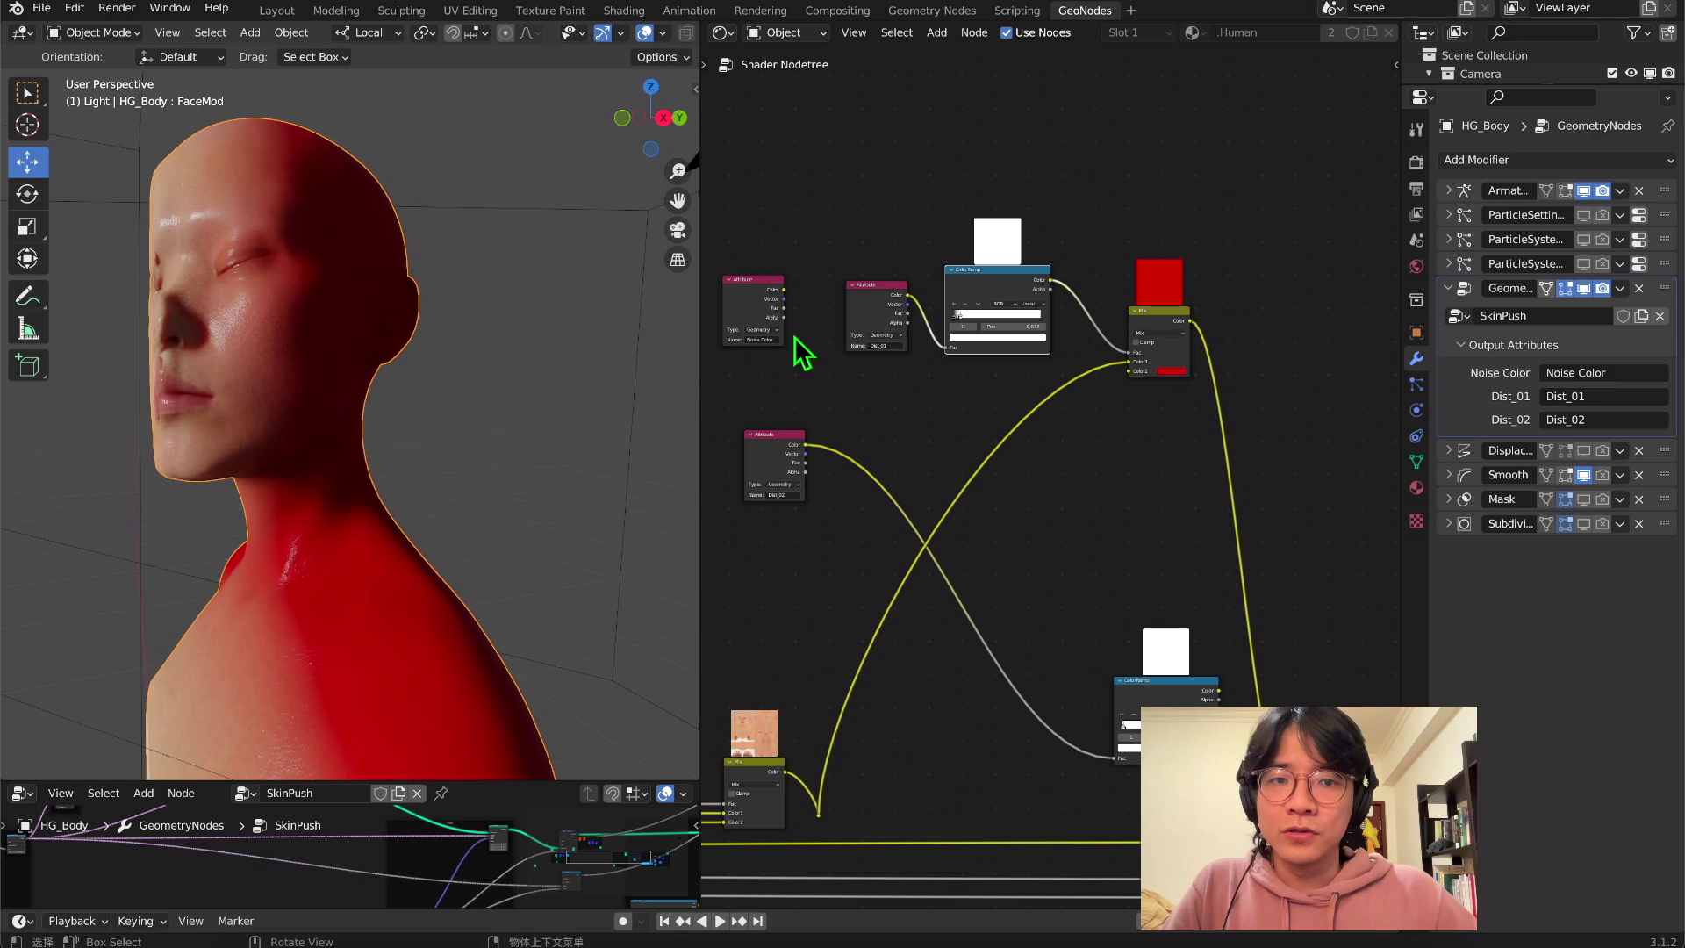
- Move the ColorRamp's black stop to about position 0.014 so red stays on the deformed face
scroll(892, 331, "up", 5)
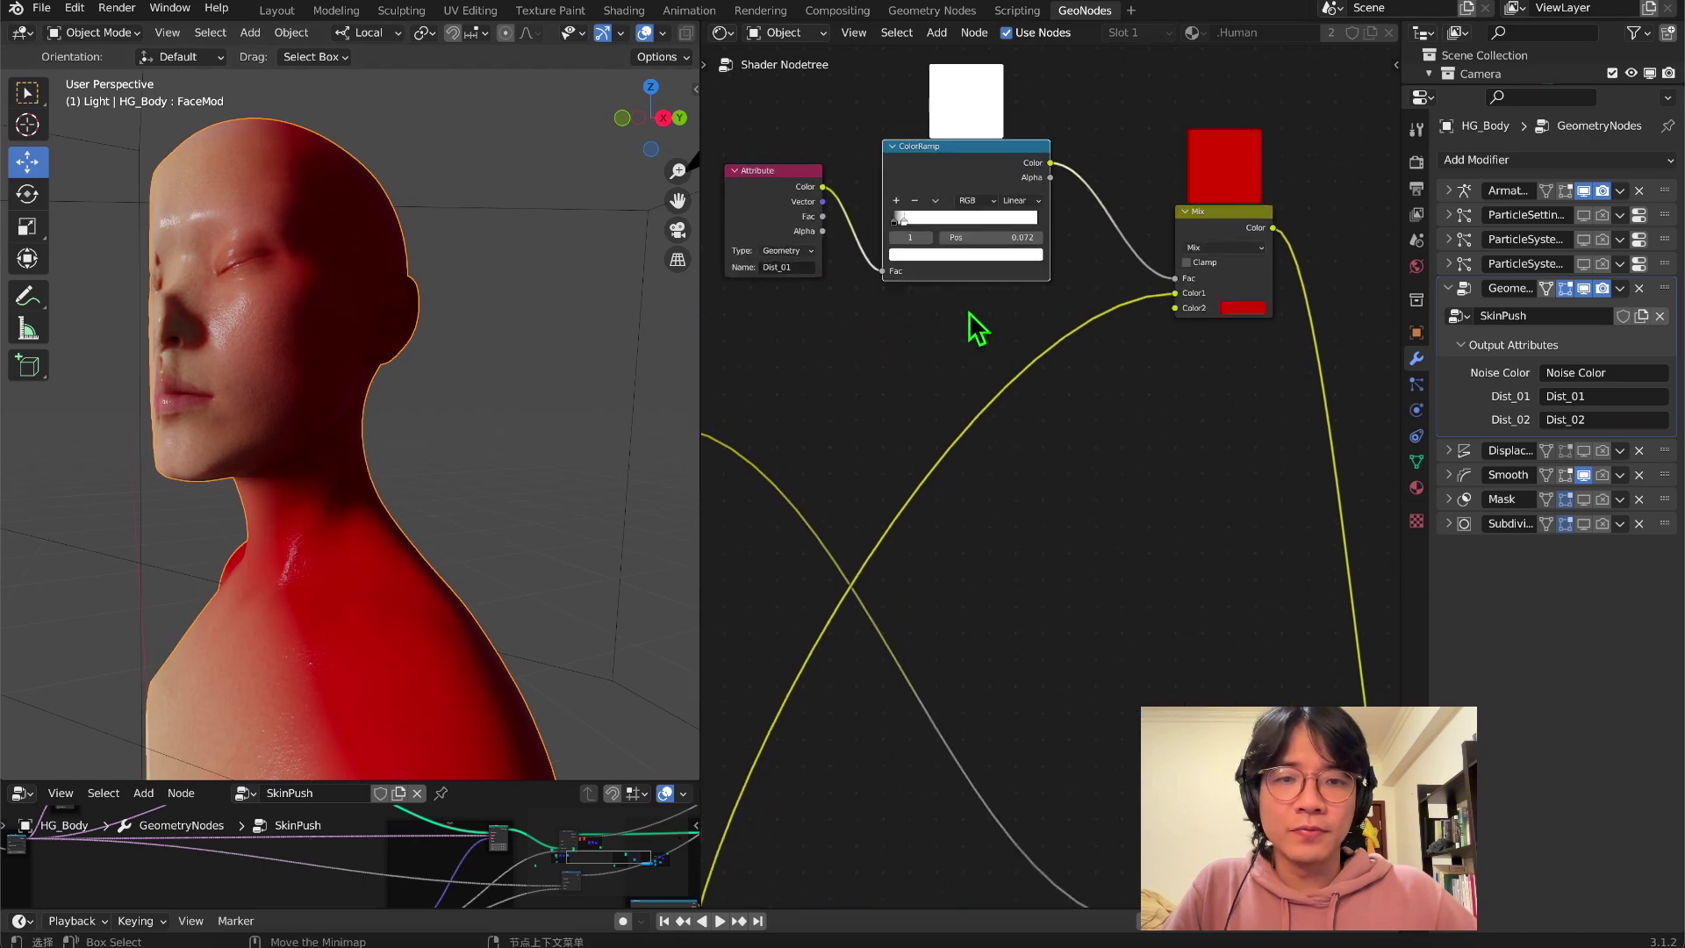
middle_click_drag(605, 513, 307, 407)
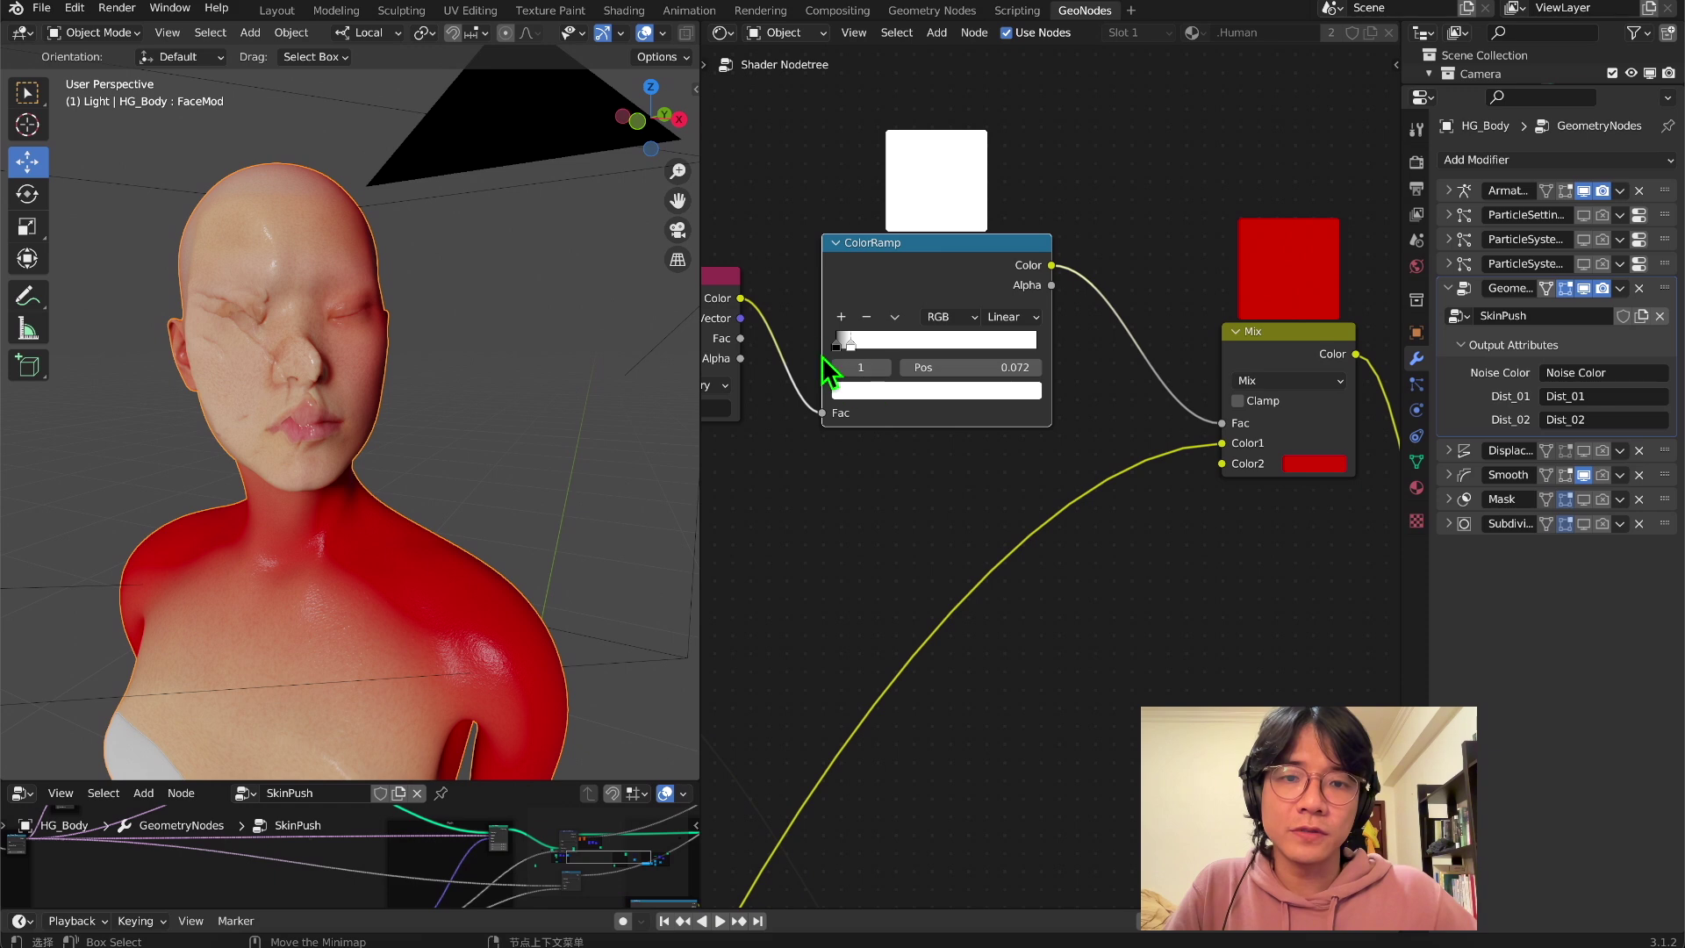
left_click_drag(843, 346, 877, 349)
key("ctrl+z")
key("ctrl+z")
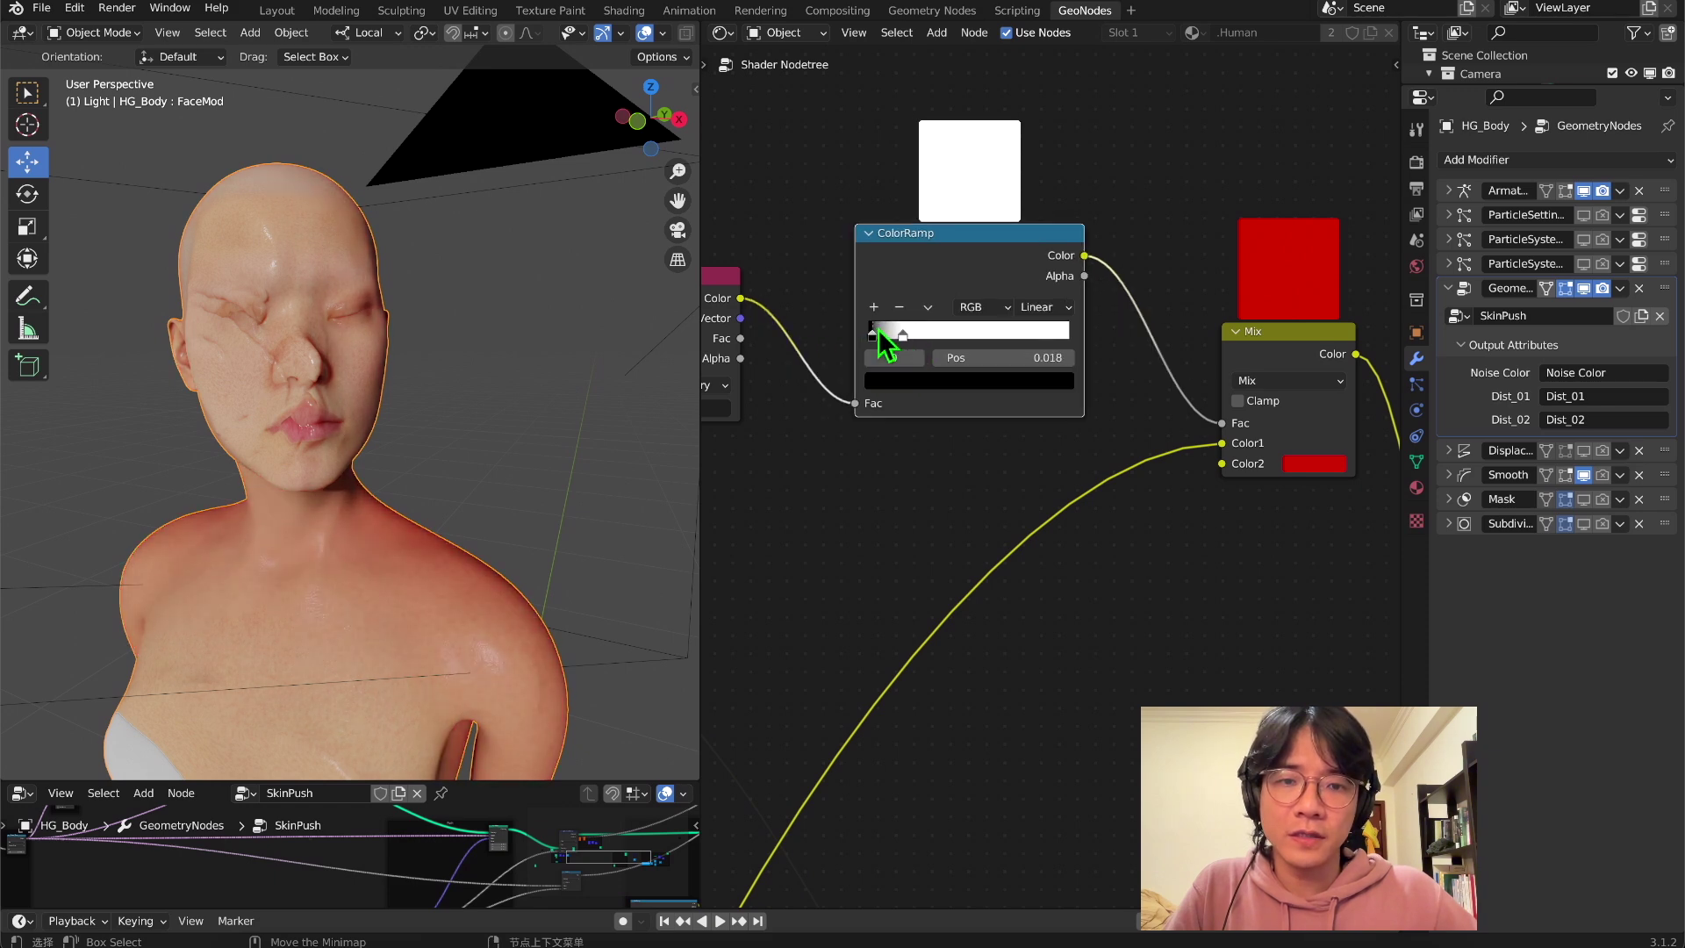
left_click_drag(937, 339, 876, 345)
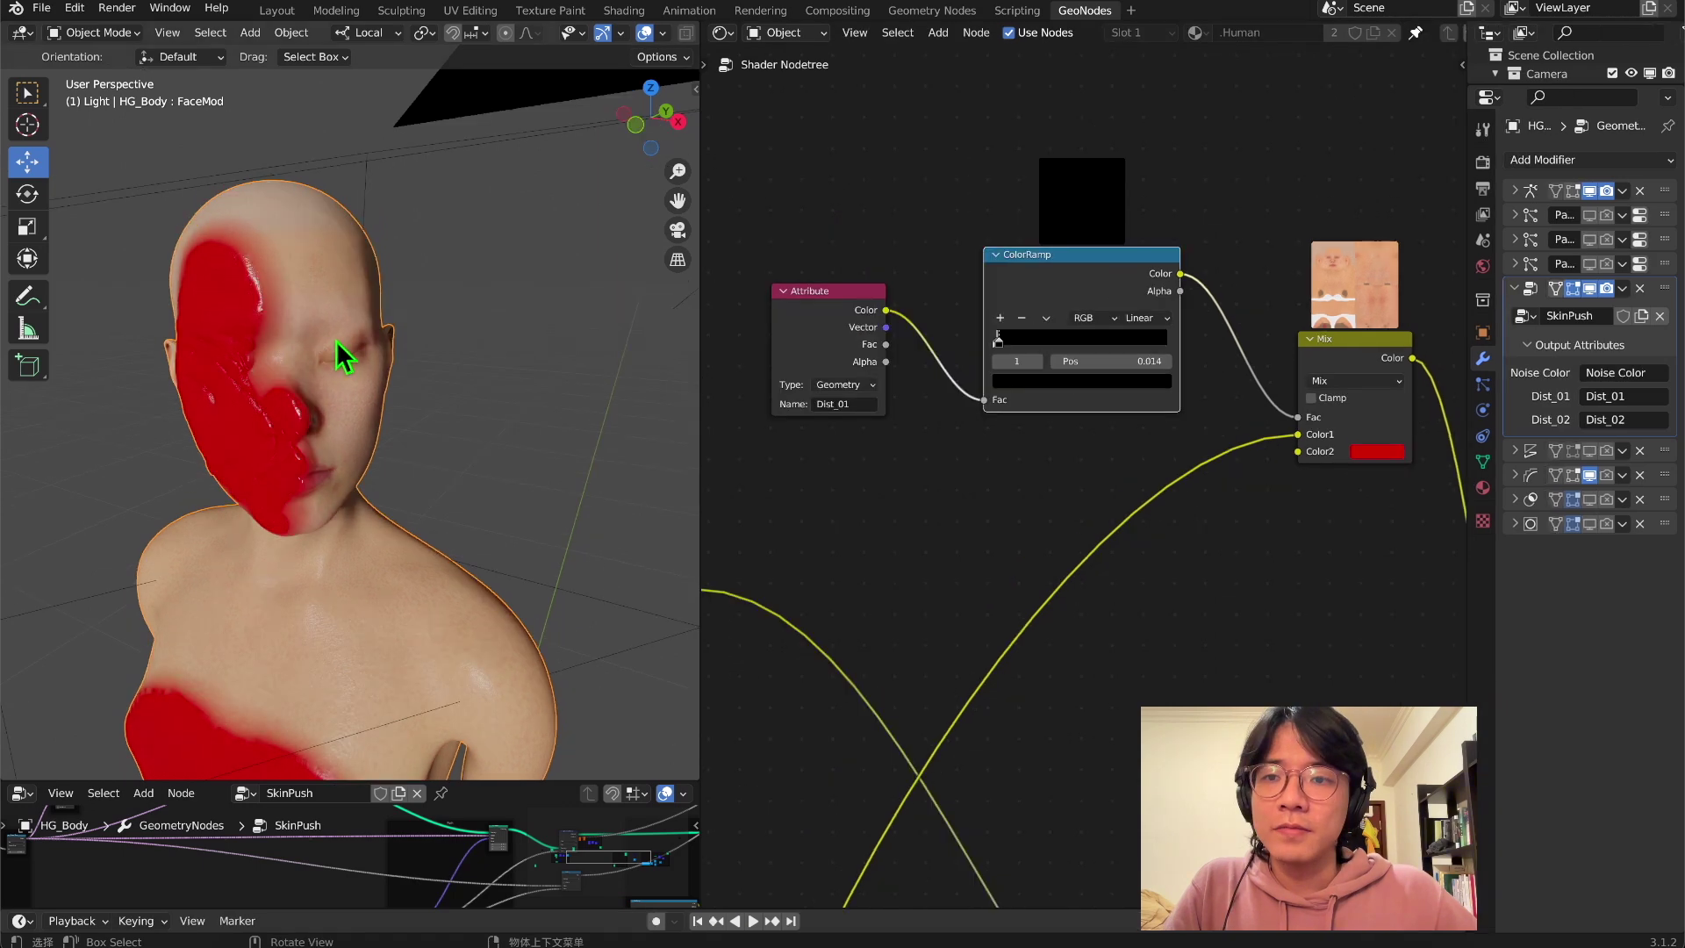
scroll(343, 358, "up", 4)
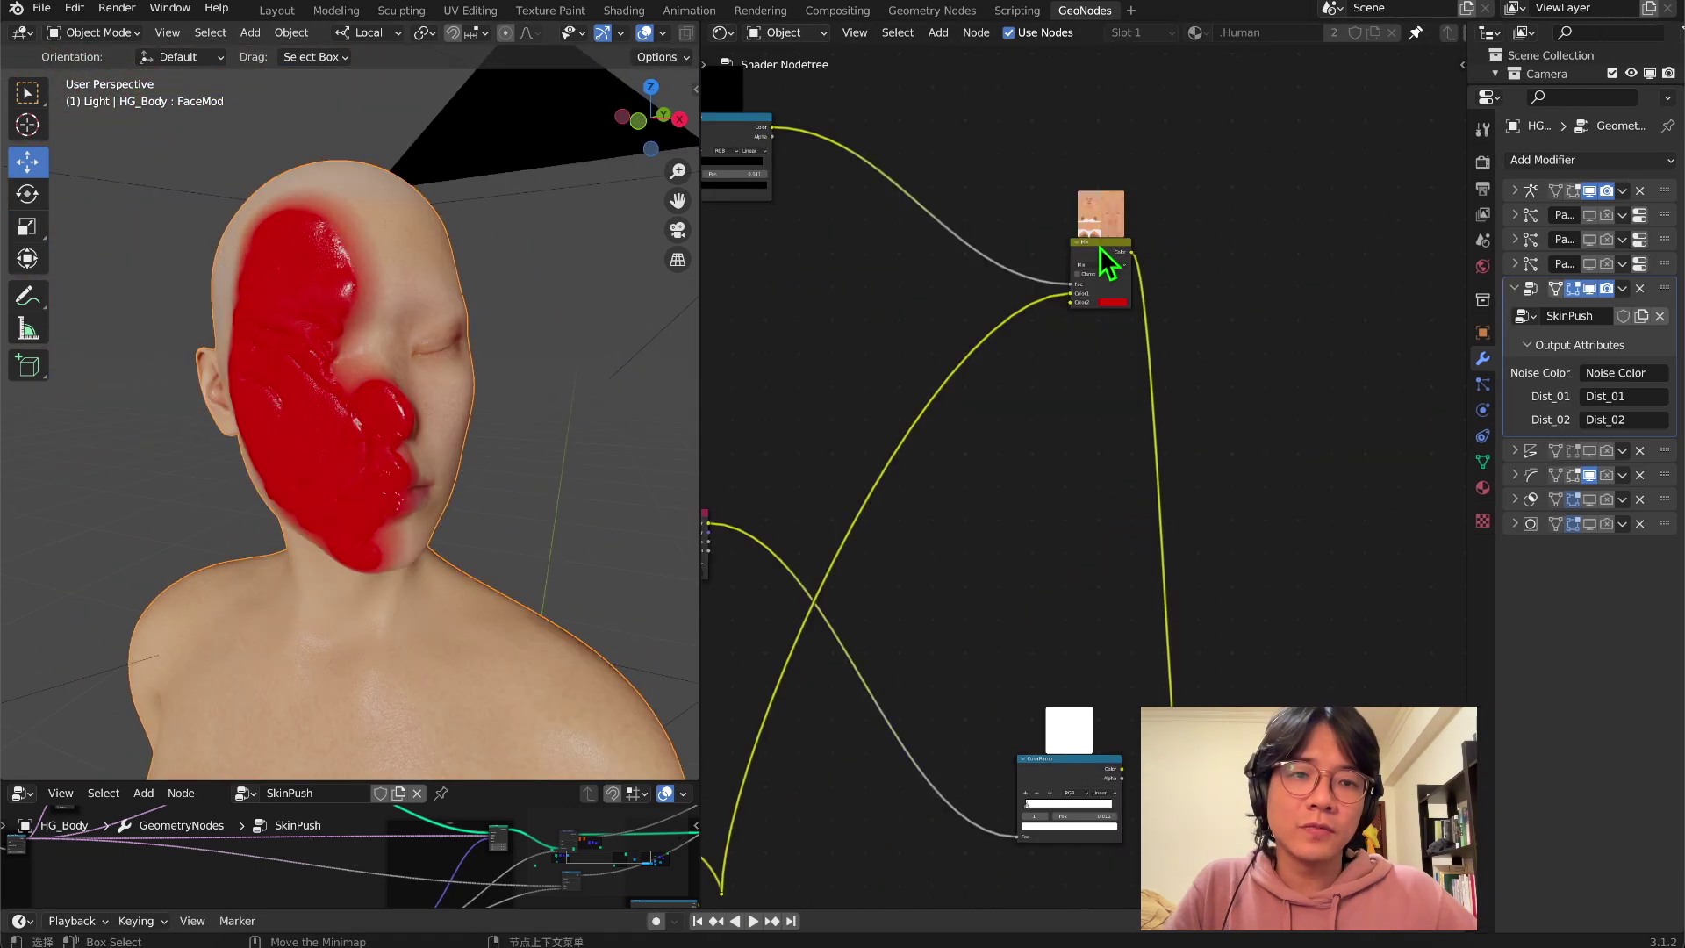
- Duplicate the Mix node, chain the red result into its Color1, set Color2 yellow, output to Base Color
key("shift+d")
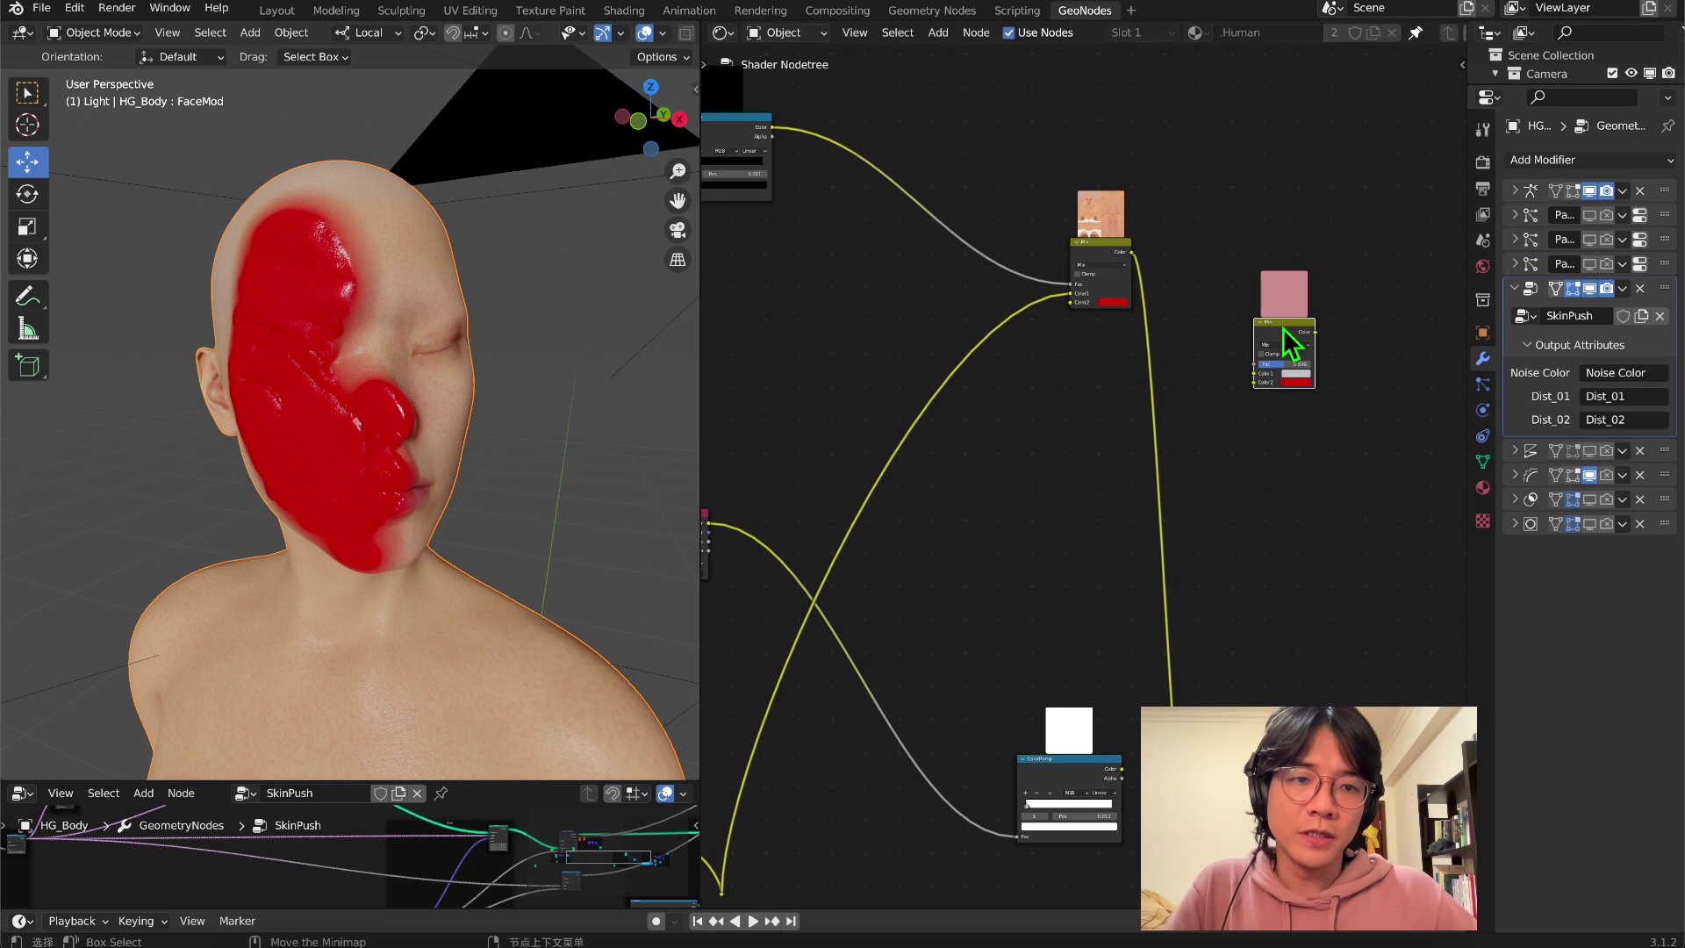
left_click(1283, 327)
scroll(1185, 308, "up", 2)
left_click_drag(1104, 209, 1278, 376)
middle_click_drag(1213, 478, 974, 342)
left_click(1117, 254)
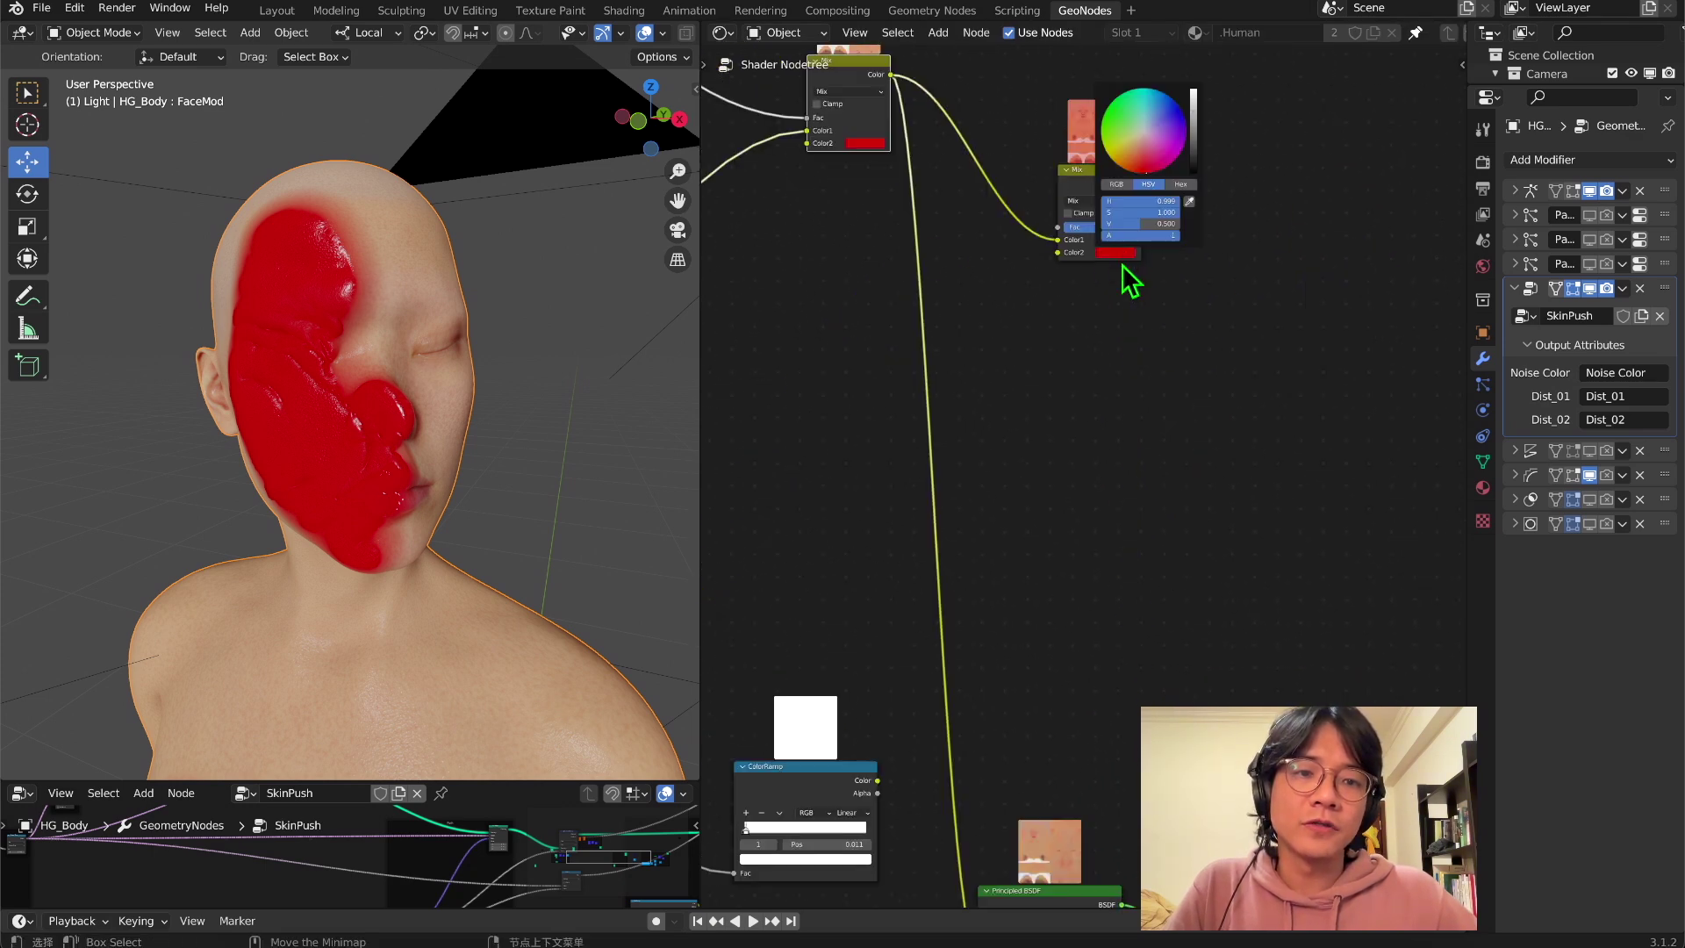
left_click(1110, 157)
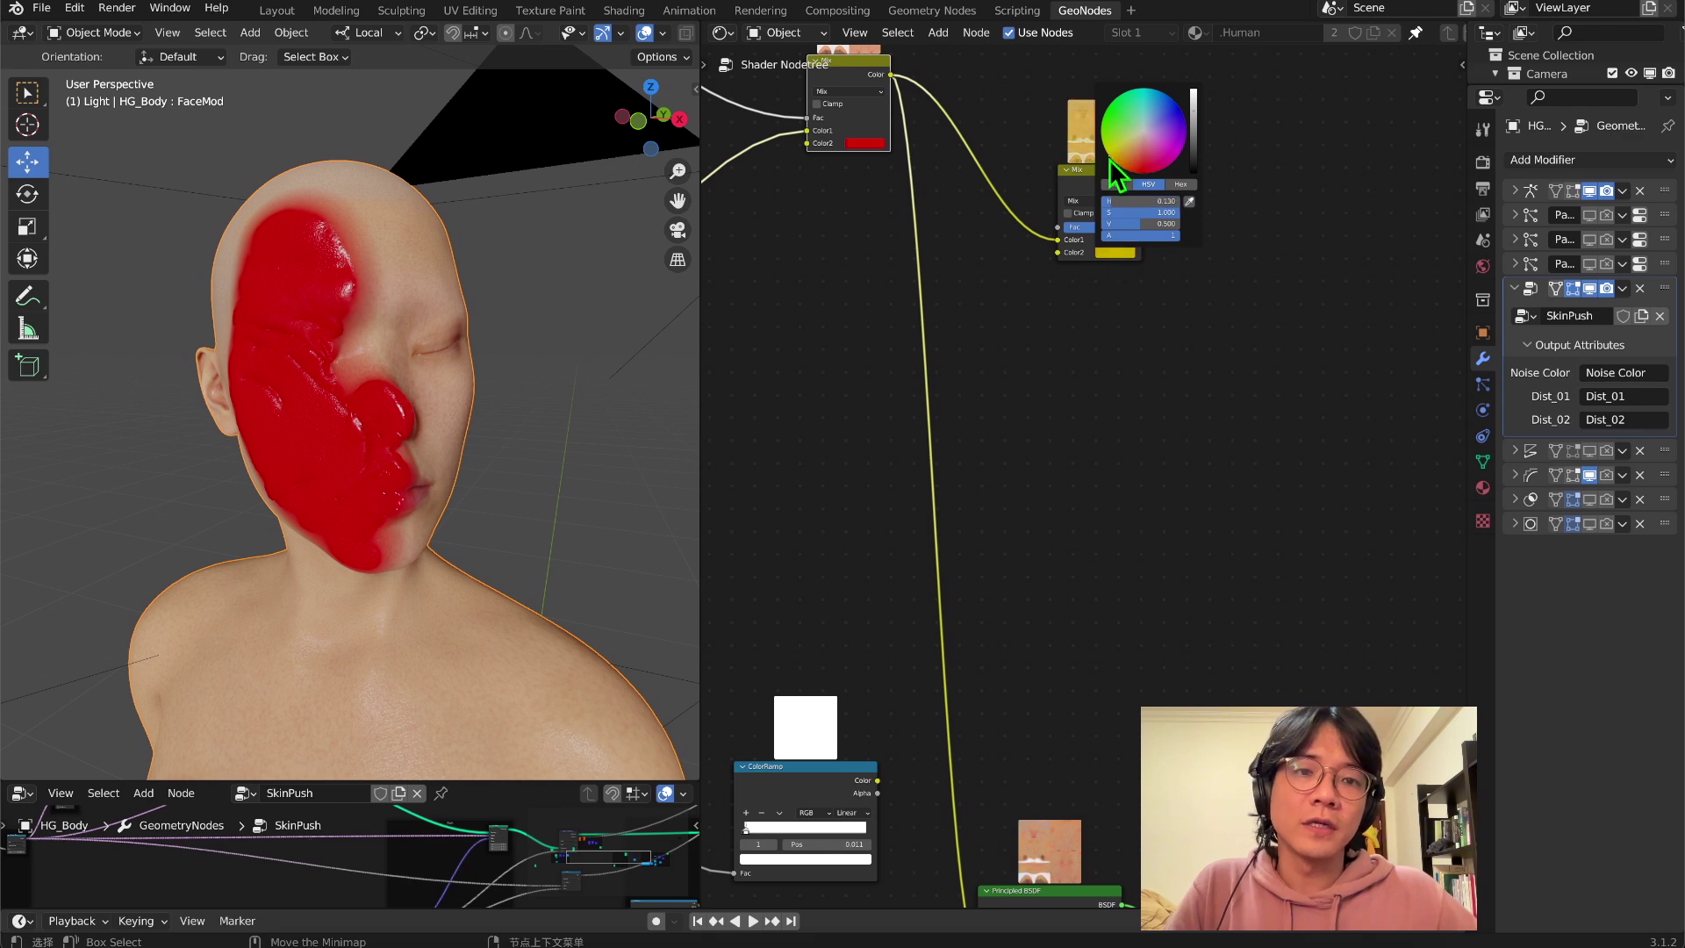
scroll(1103, 204, "down", 2)
left_click_drag(1103, 204, 1067, 729)
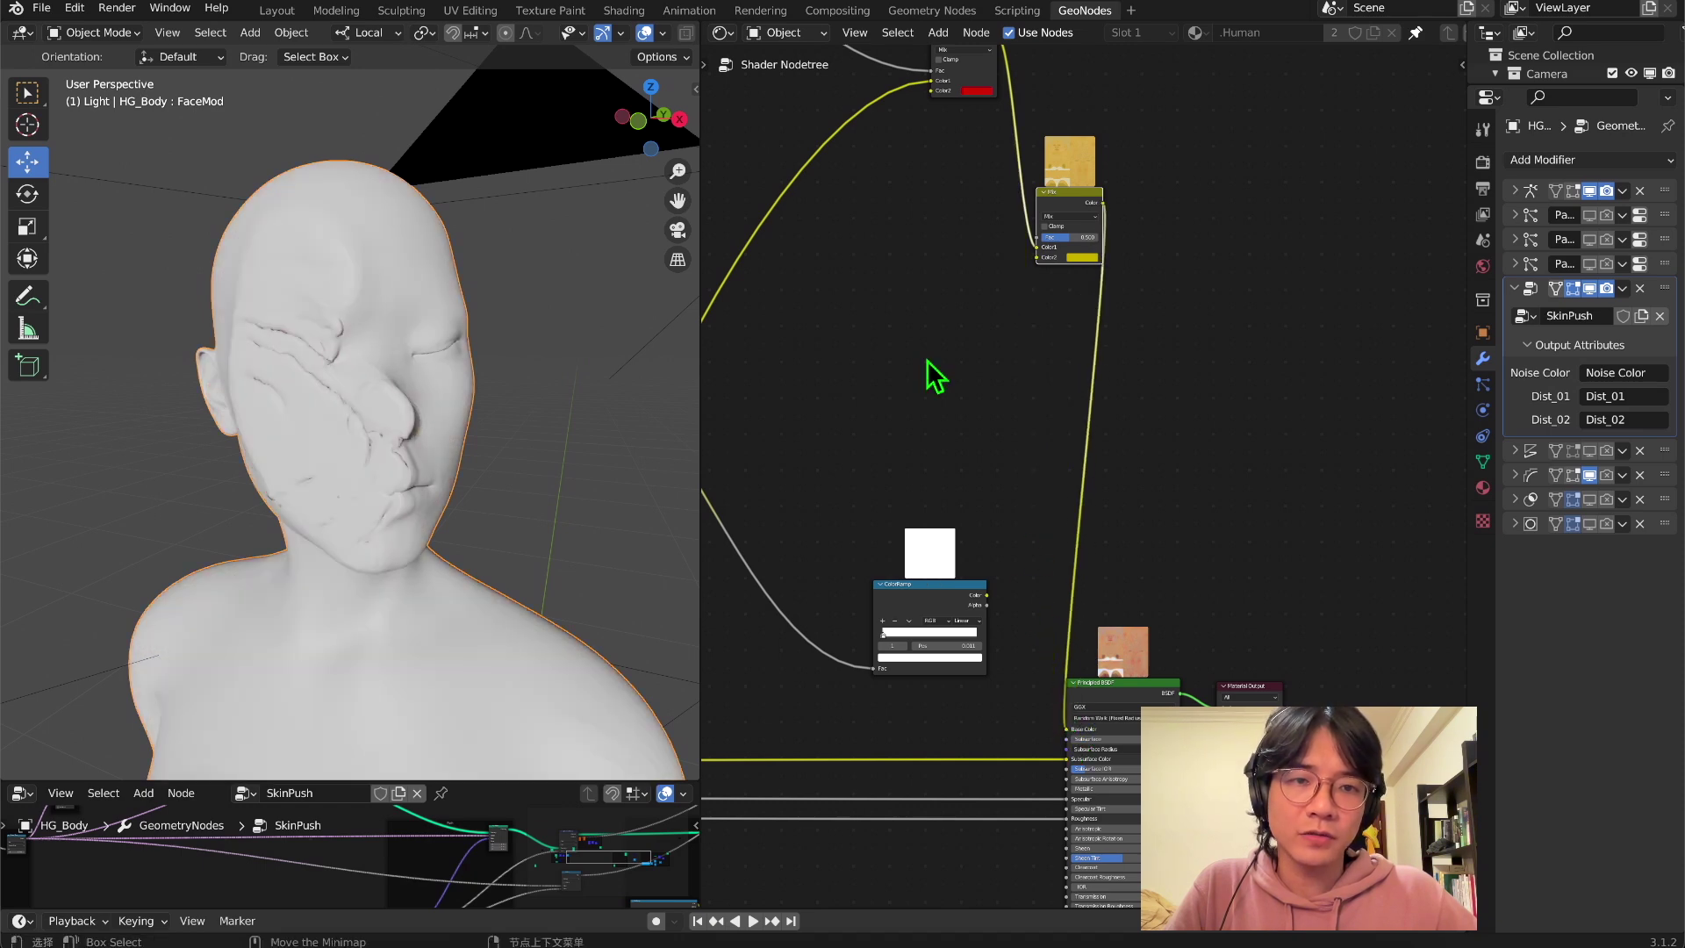
- Drive the second Mix node's Fac with the Dist_02 ColorRamp
middle_click_drag(984, 345, 787, 360)
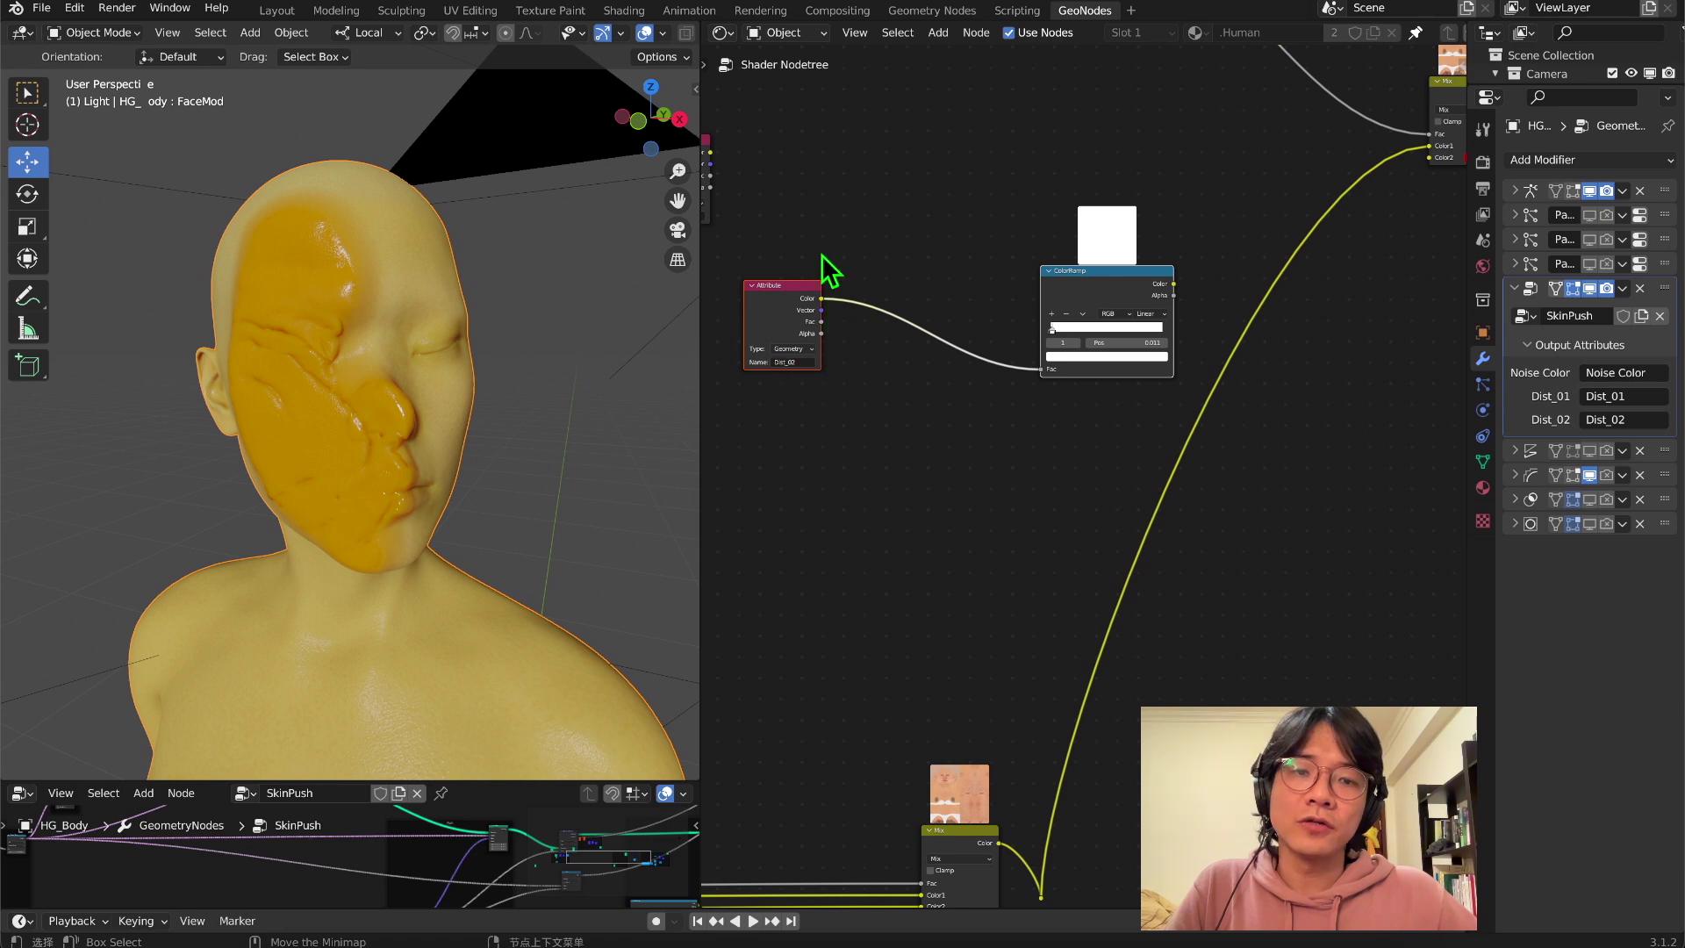
left_click_drag(1088, 288, 1027, 263)
middle_click_drag(1123, 266, 949, 347)
left_click_drag(942, 333, 1394, 409)
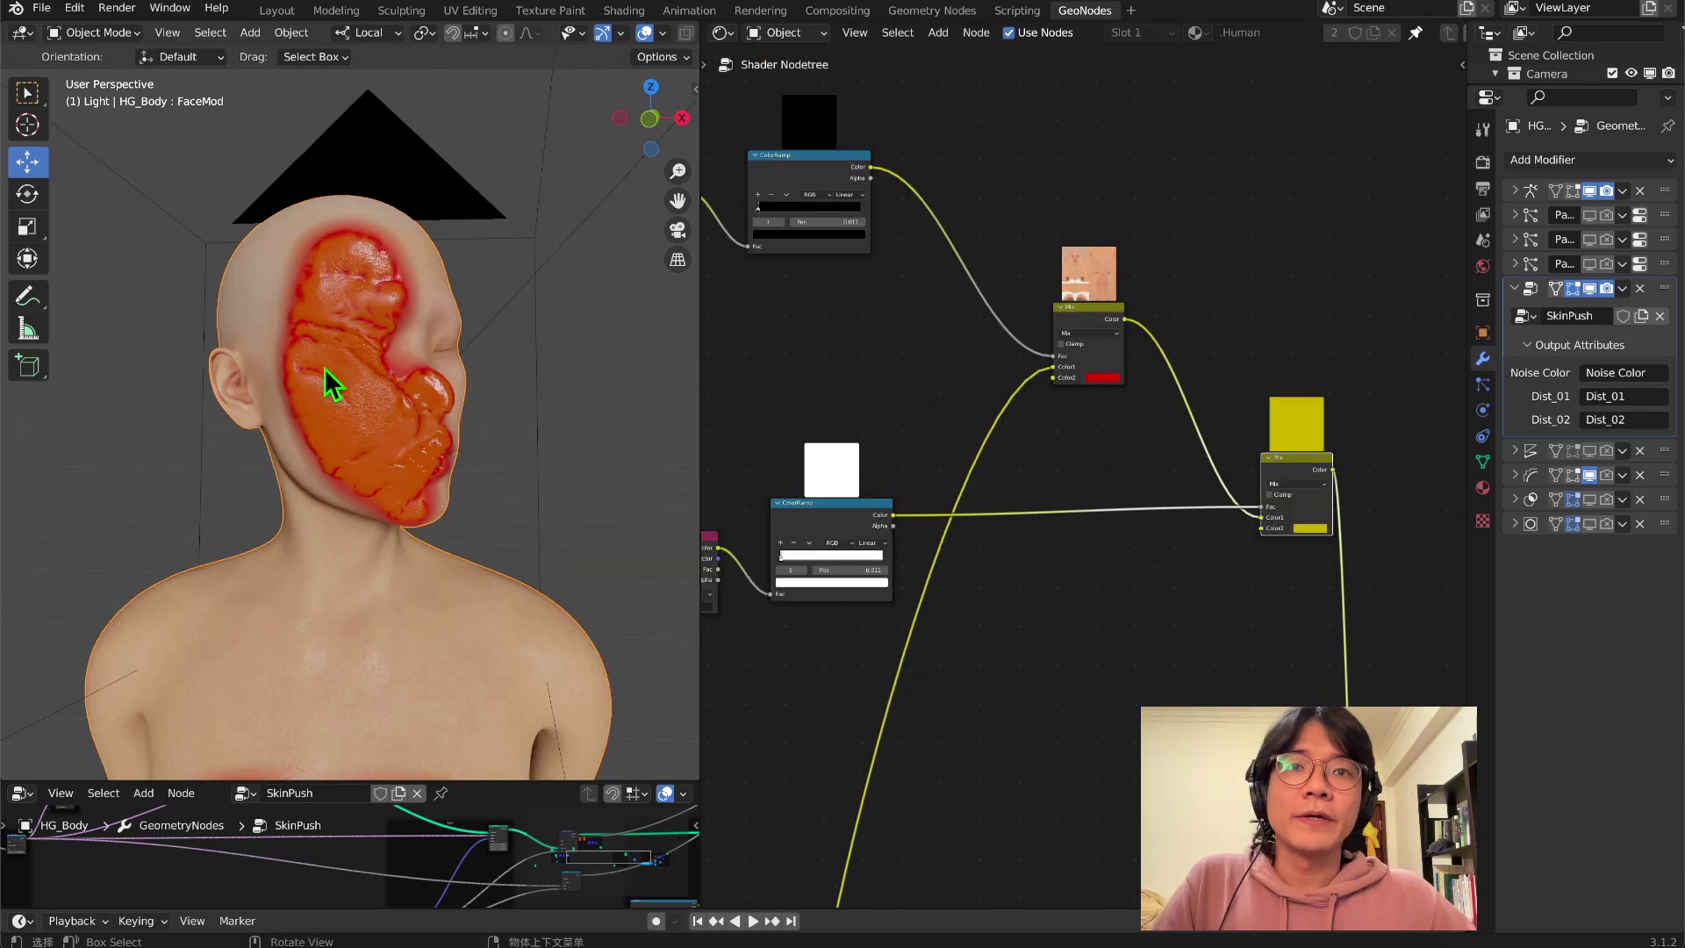
- Rearrange the Attribute, ColorRamp and yellow Mix nodes into a tidier layout
mouse_move(331, 376)
middle_mouse_down()
mouse_move(214, 392)
mouse_move(308, 411)
mouse_move(360, 482)
middle_mouse_up()
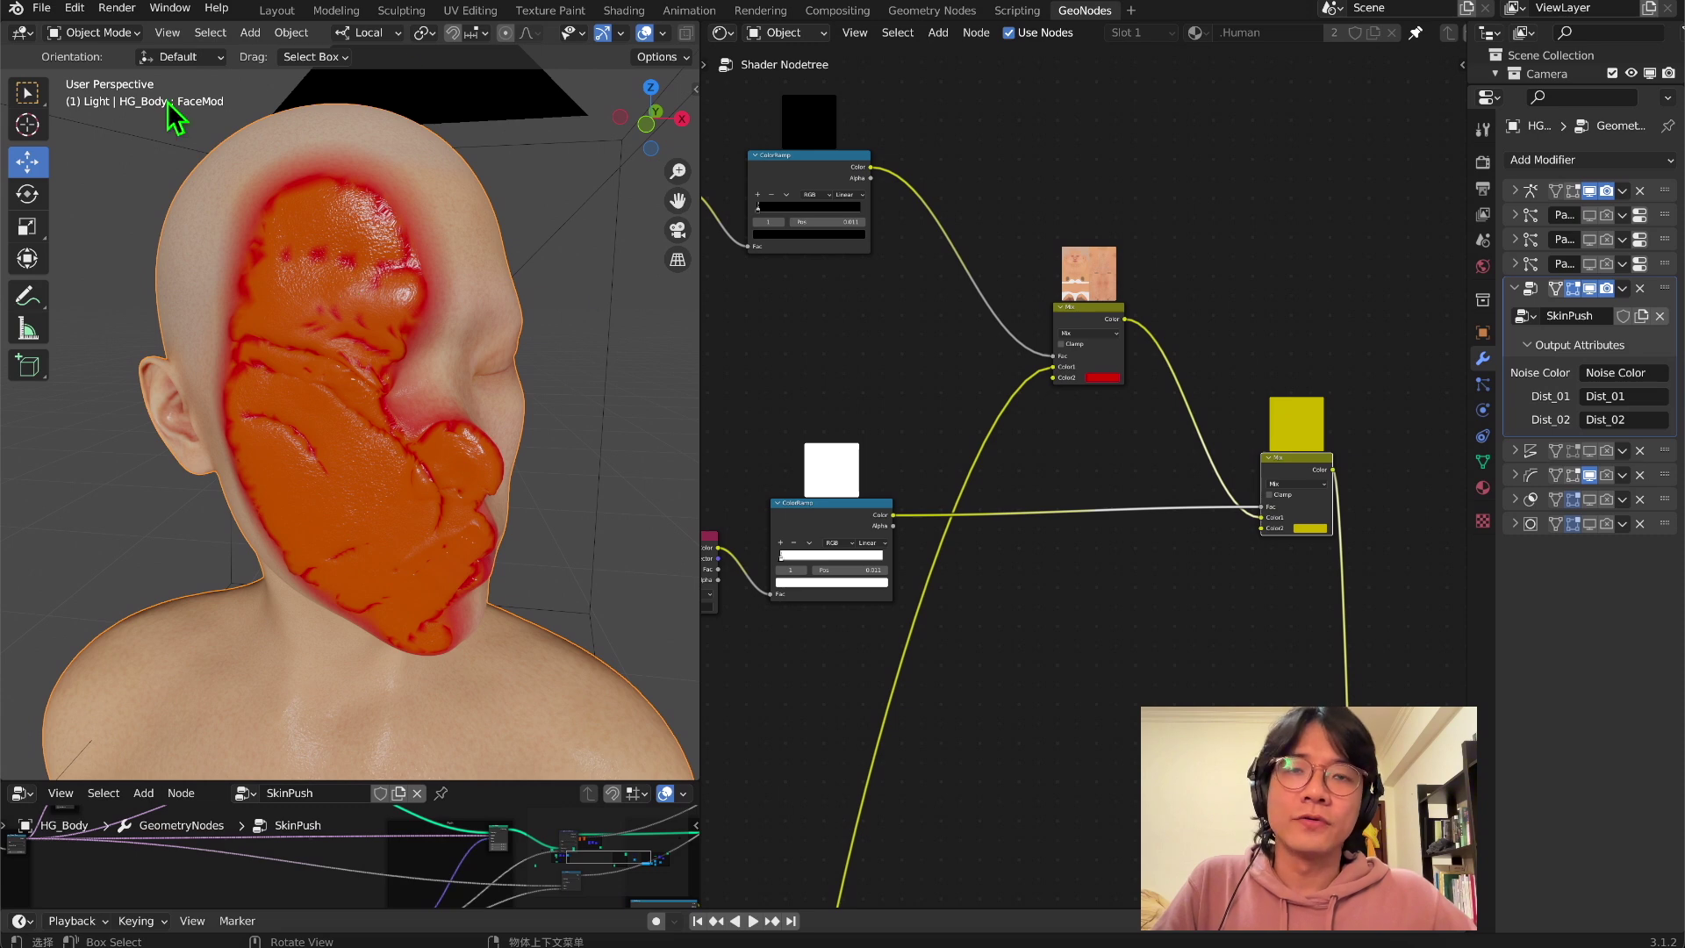
scroll(805, 121, "down", 2)
left_click_drag(805, 120, 1095, 557)
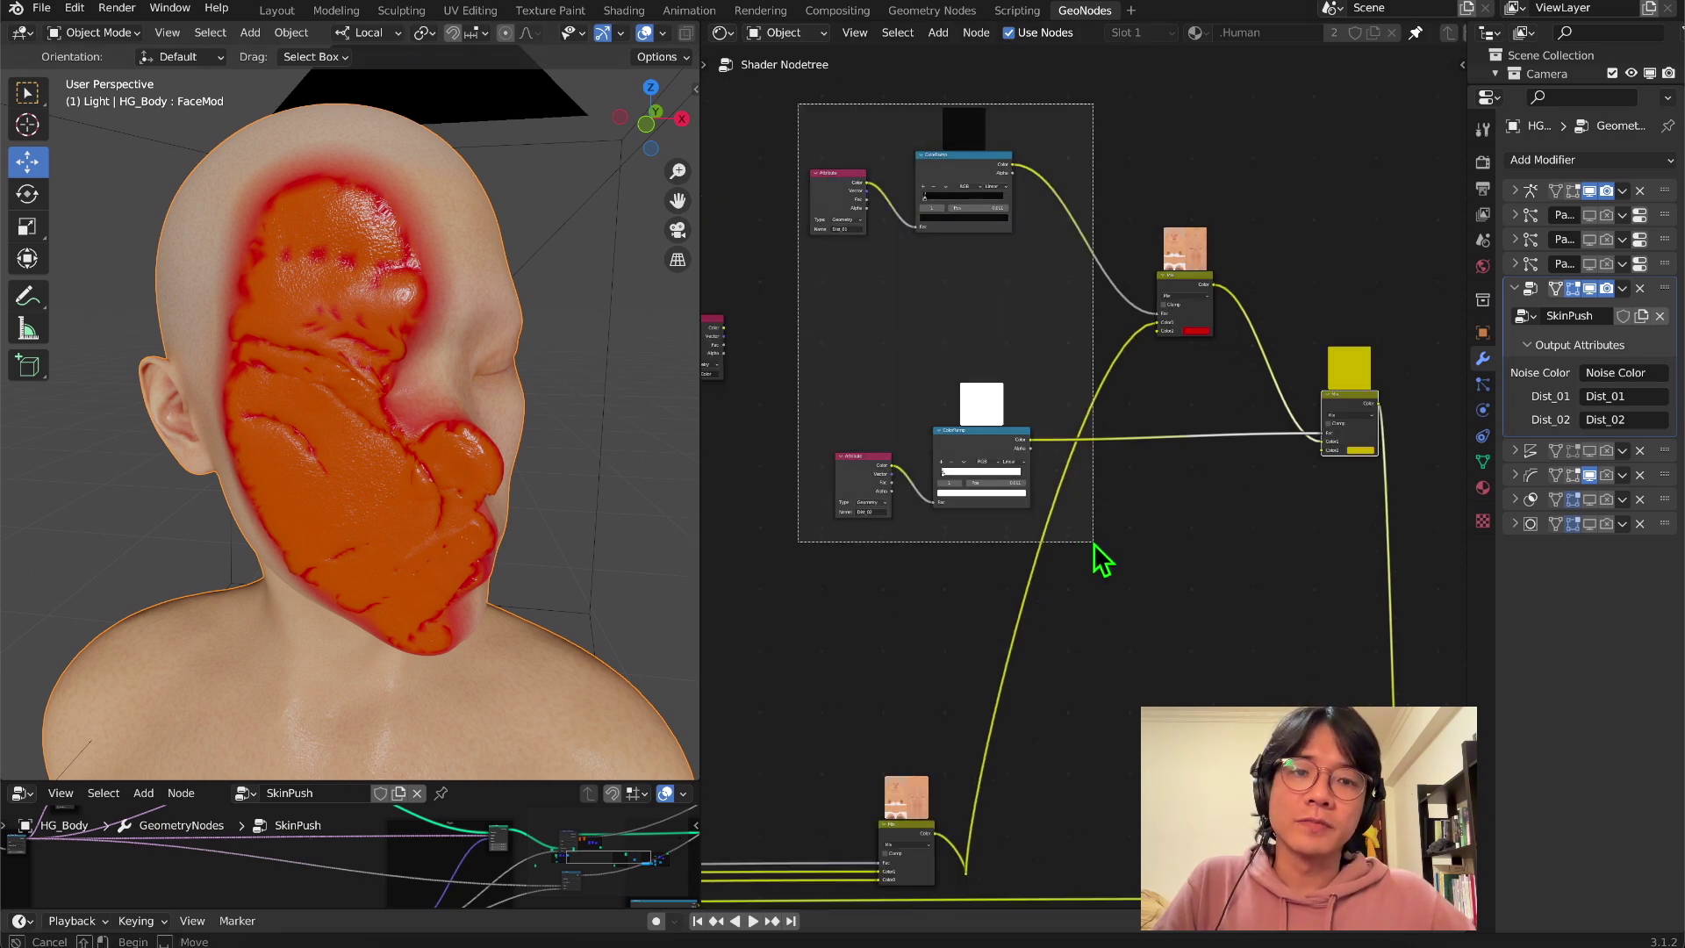
left_click_drag(986, 433, 922, 421)
middle_click_drag(857, 467, 842, 219)
left_click_drag(1102, 364, 1120, 364)
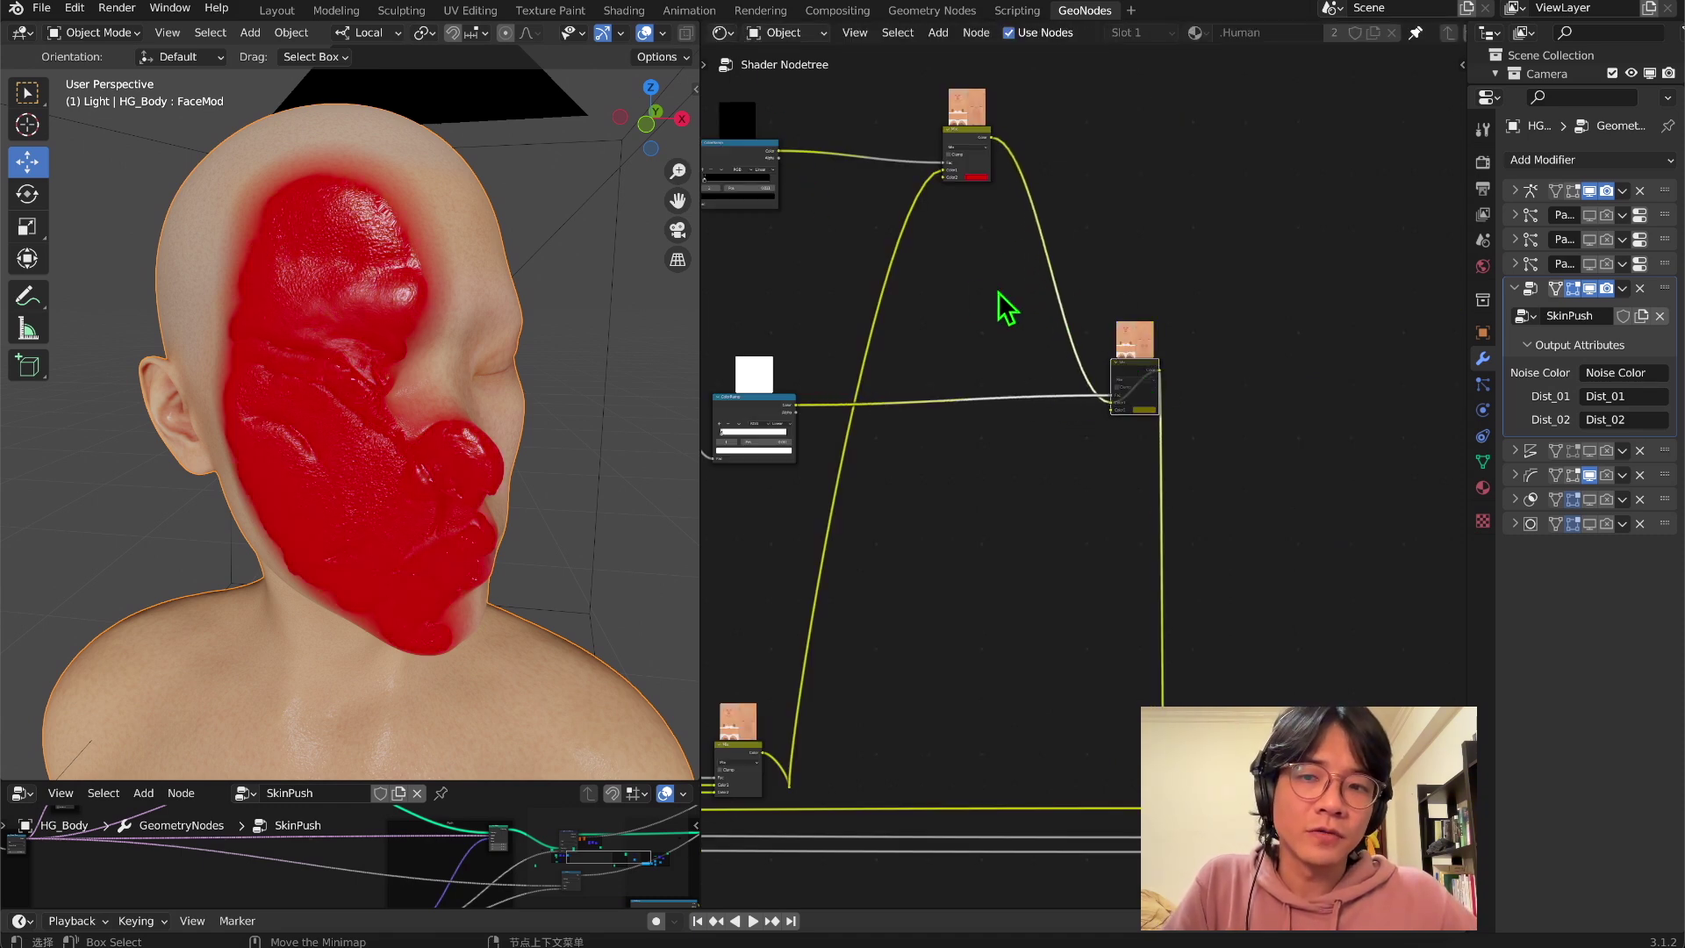
scroll(887, 240, "up", 5)
left_click_drag(772, 158, 1281, 461)
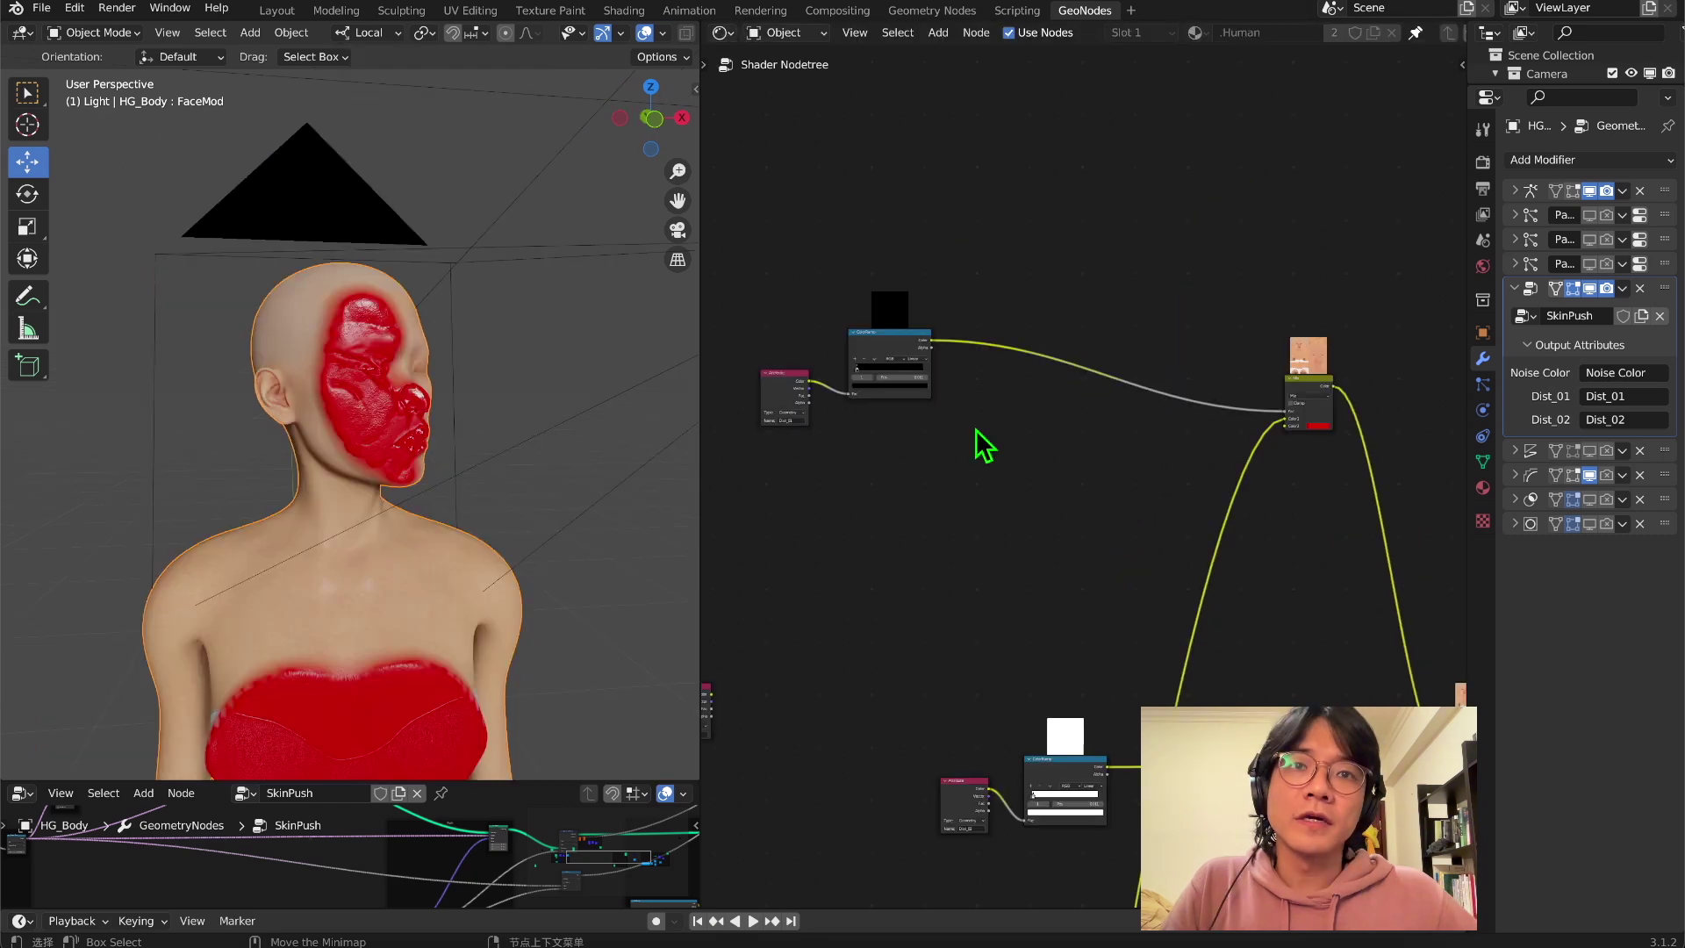
- Add a Math node to the shader tree and bring up its operation list
key("shift+a")
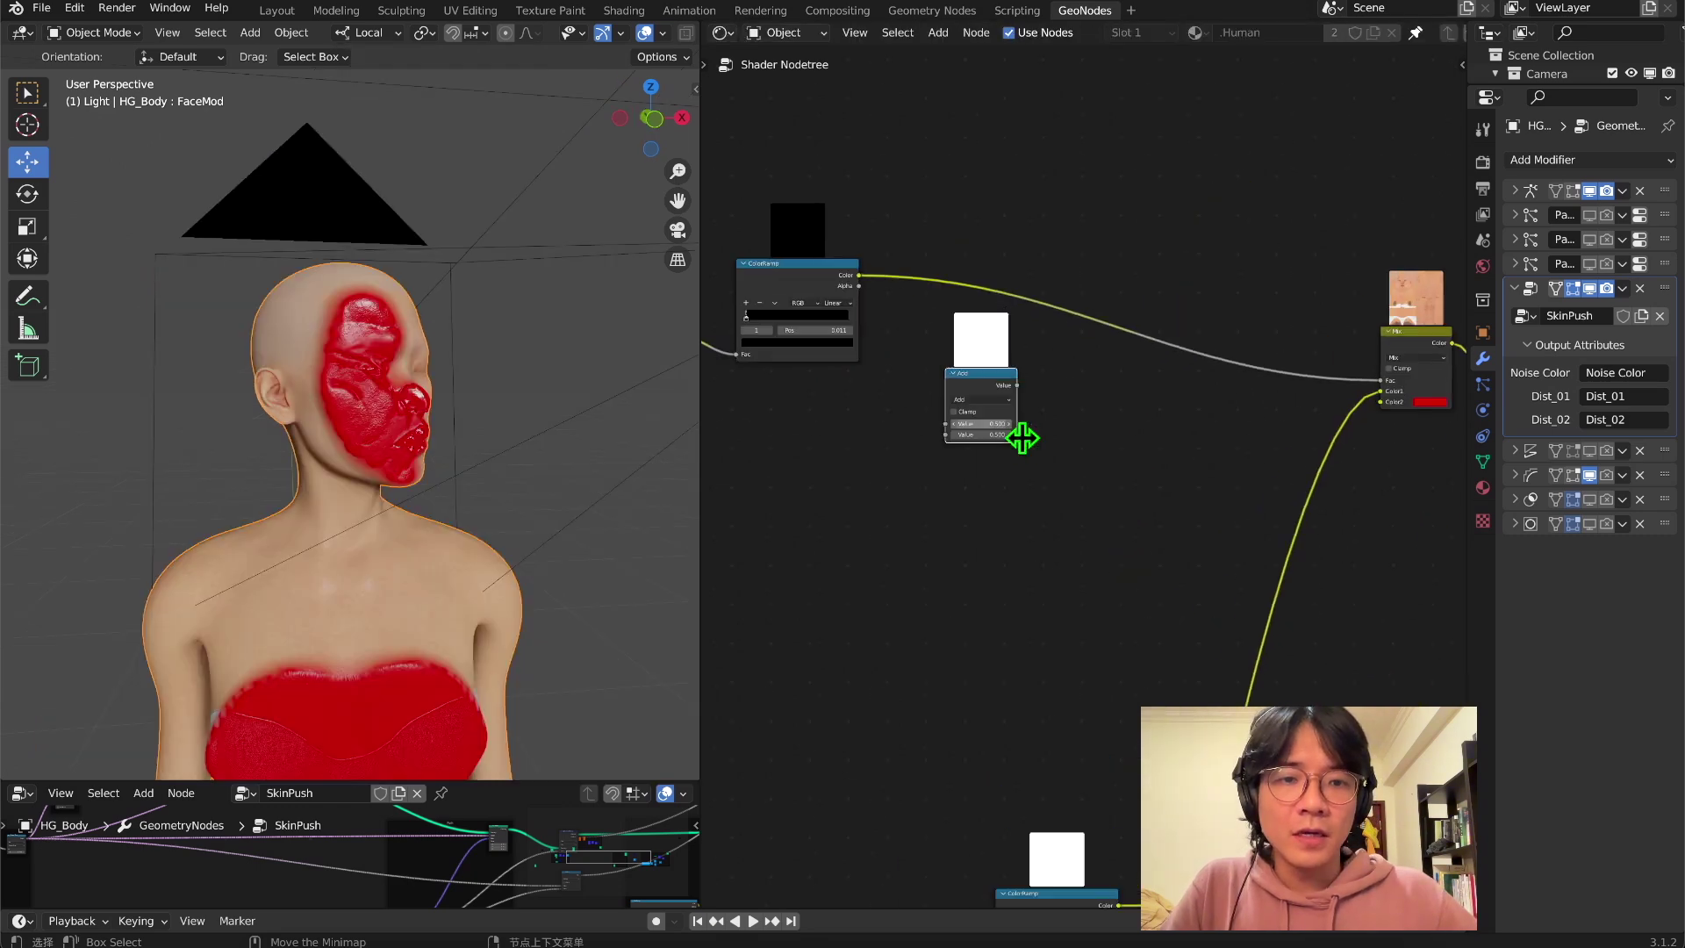
left_click(1023, 439)
scroll(1018, 430, "up", 1)
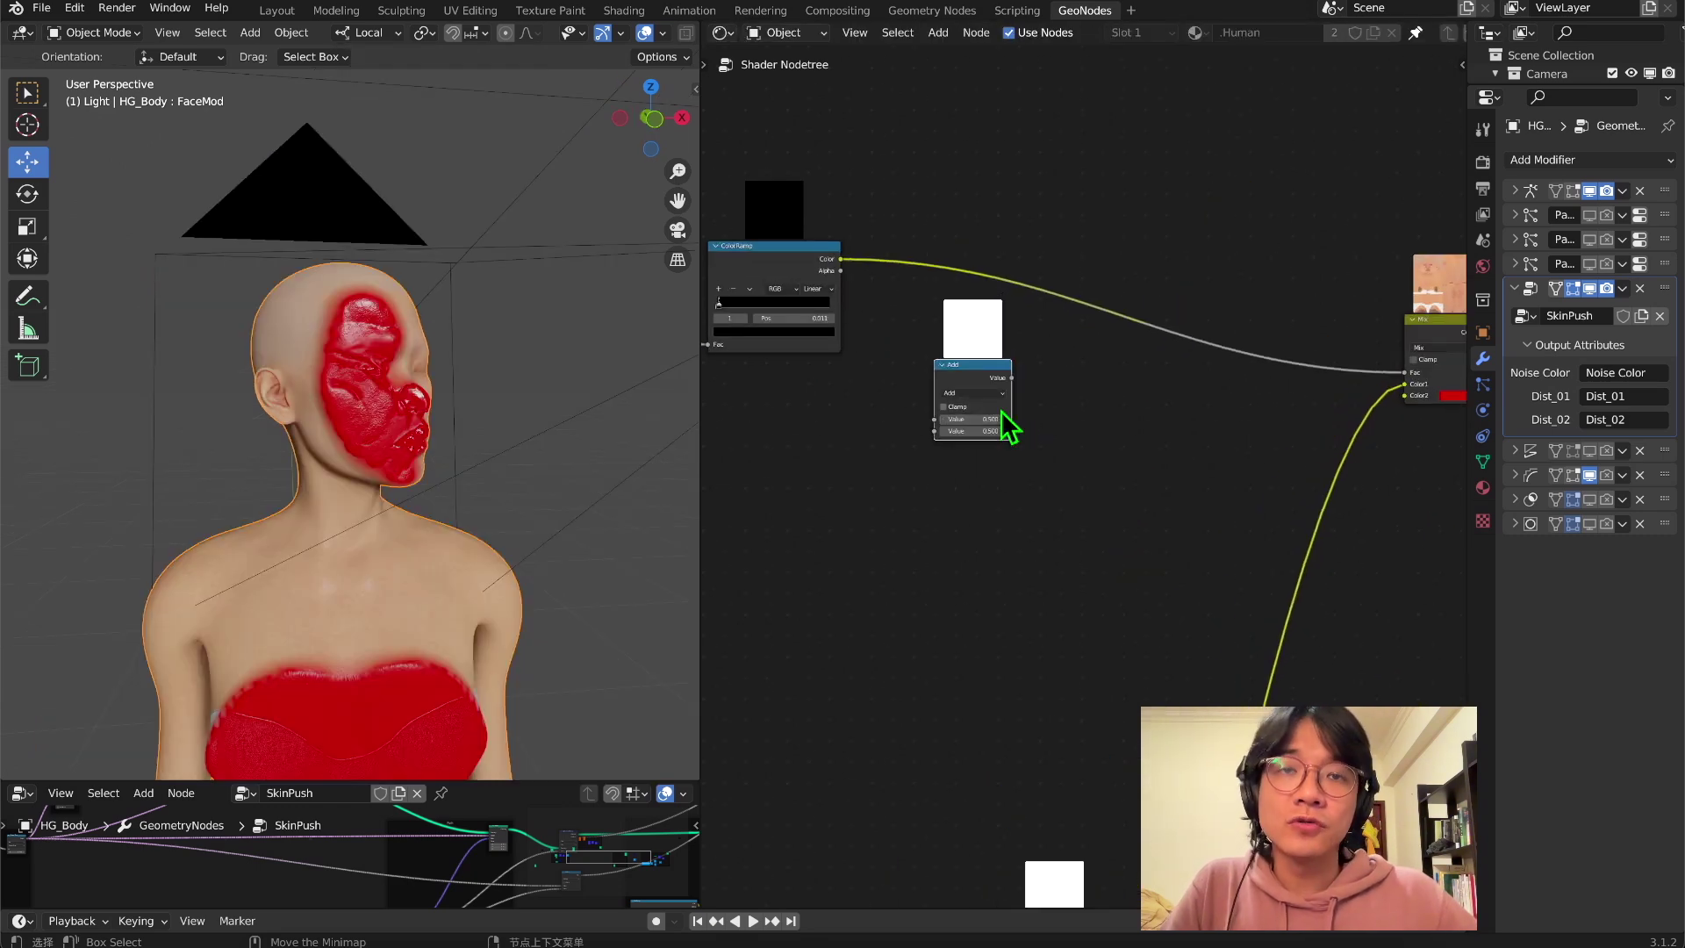
left_click(995, 397)
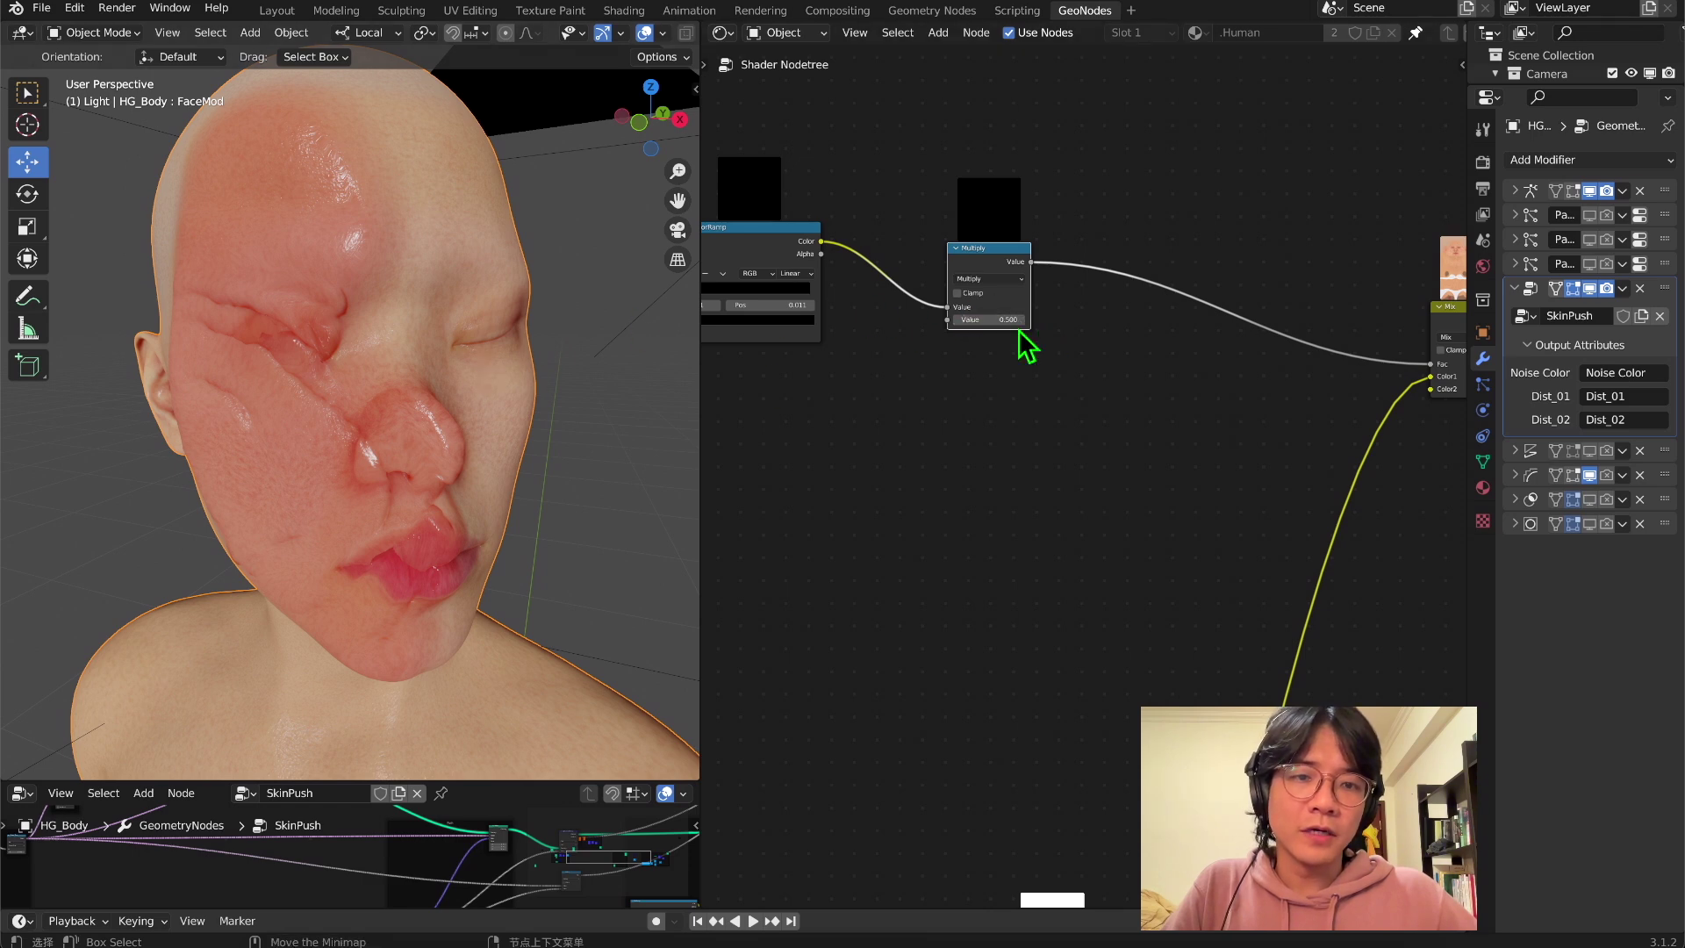
- Unmute the yellow Mix node and shift it slightly up-left
middle_click_drag(249, 387, 474, 419)
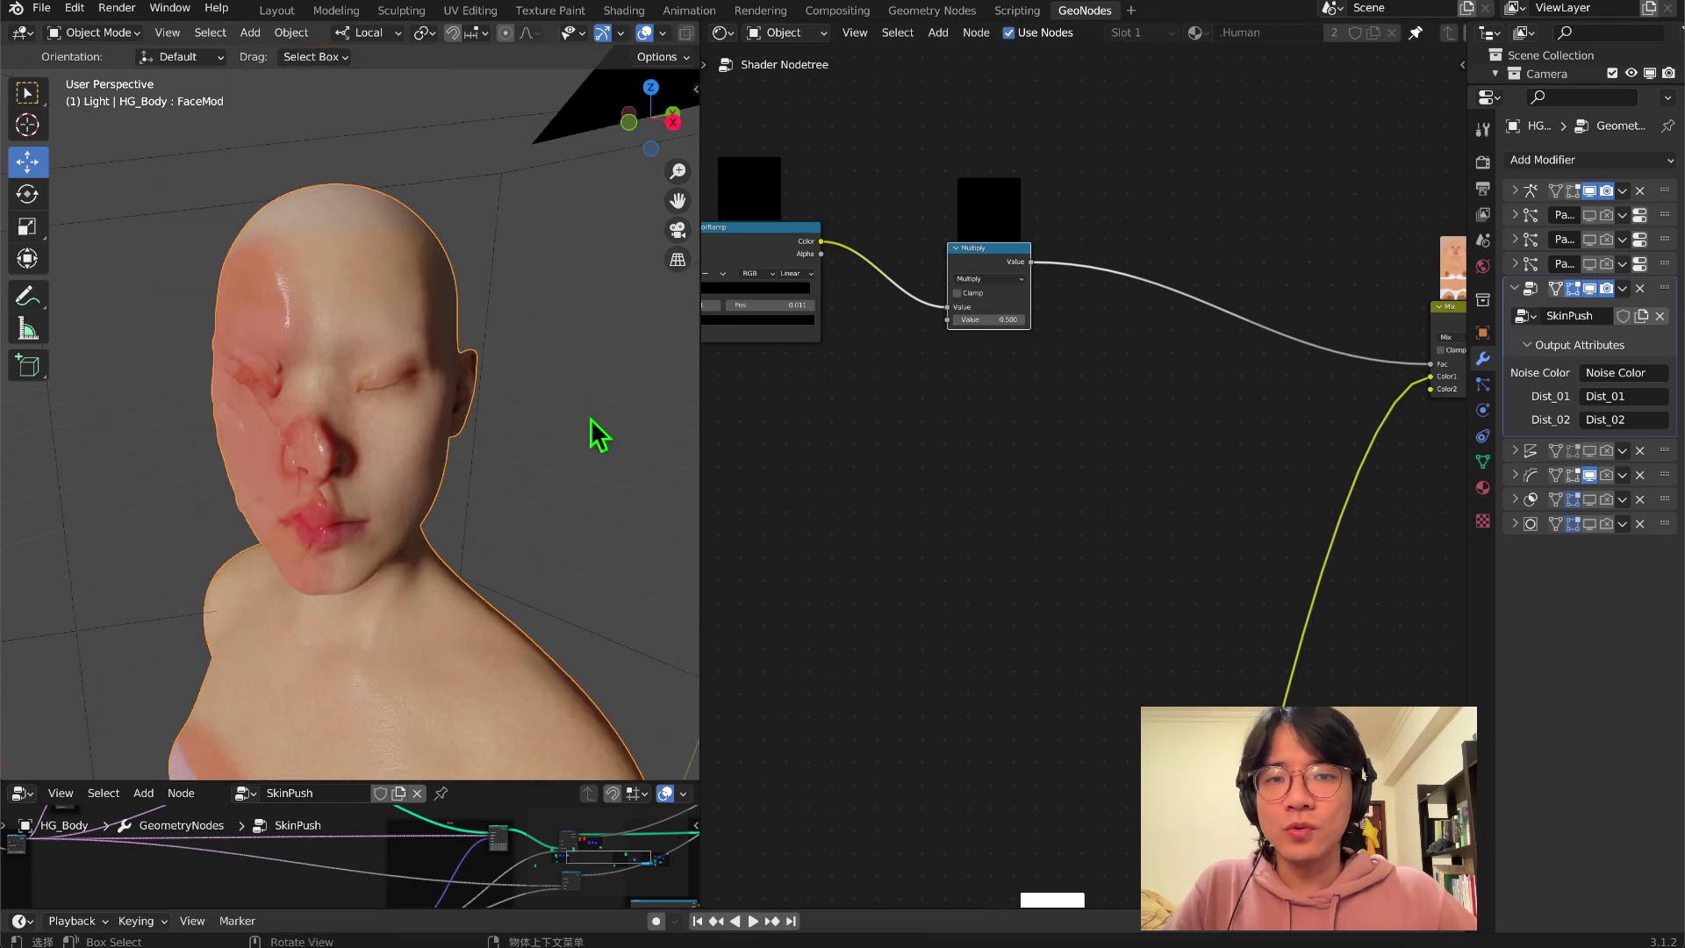
scroll(1023, 219, "down", 3)
middle_click_drag(1024, 218, 818, 426)
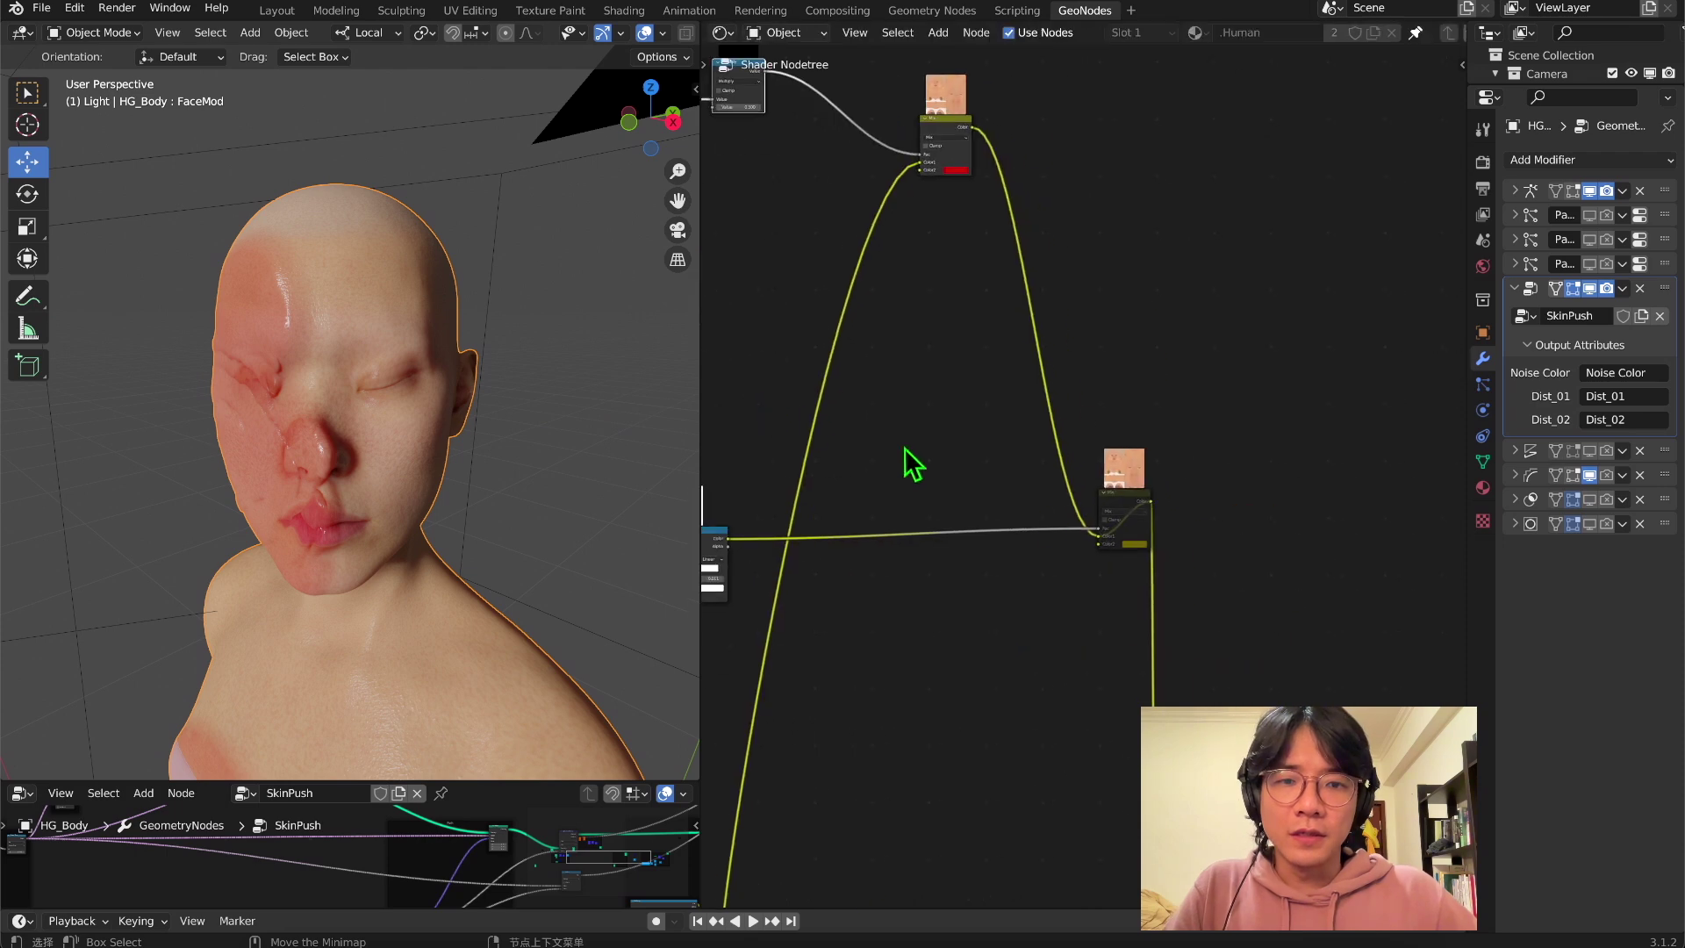
left_click(1108, 521)
key("m")
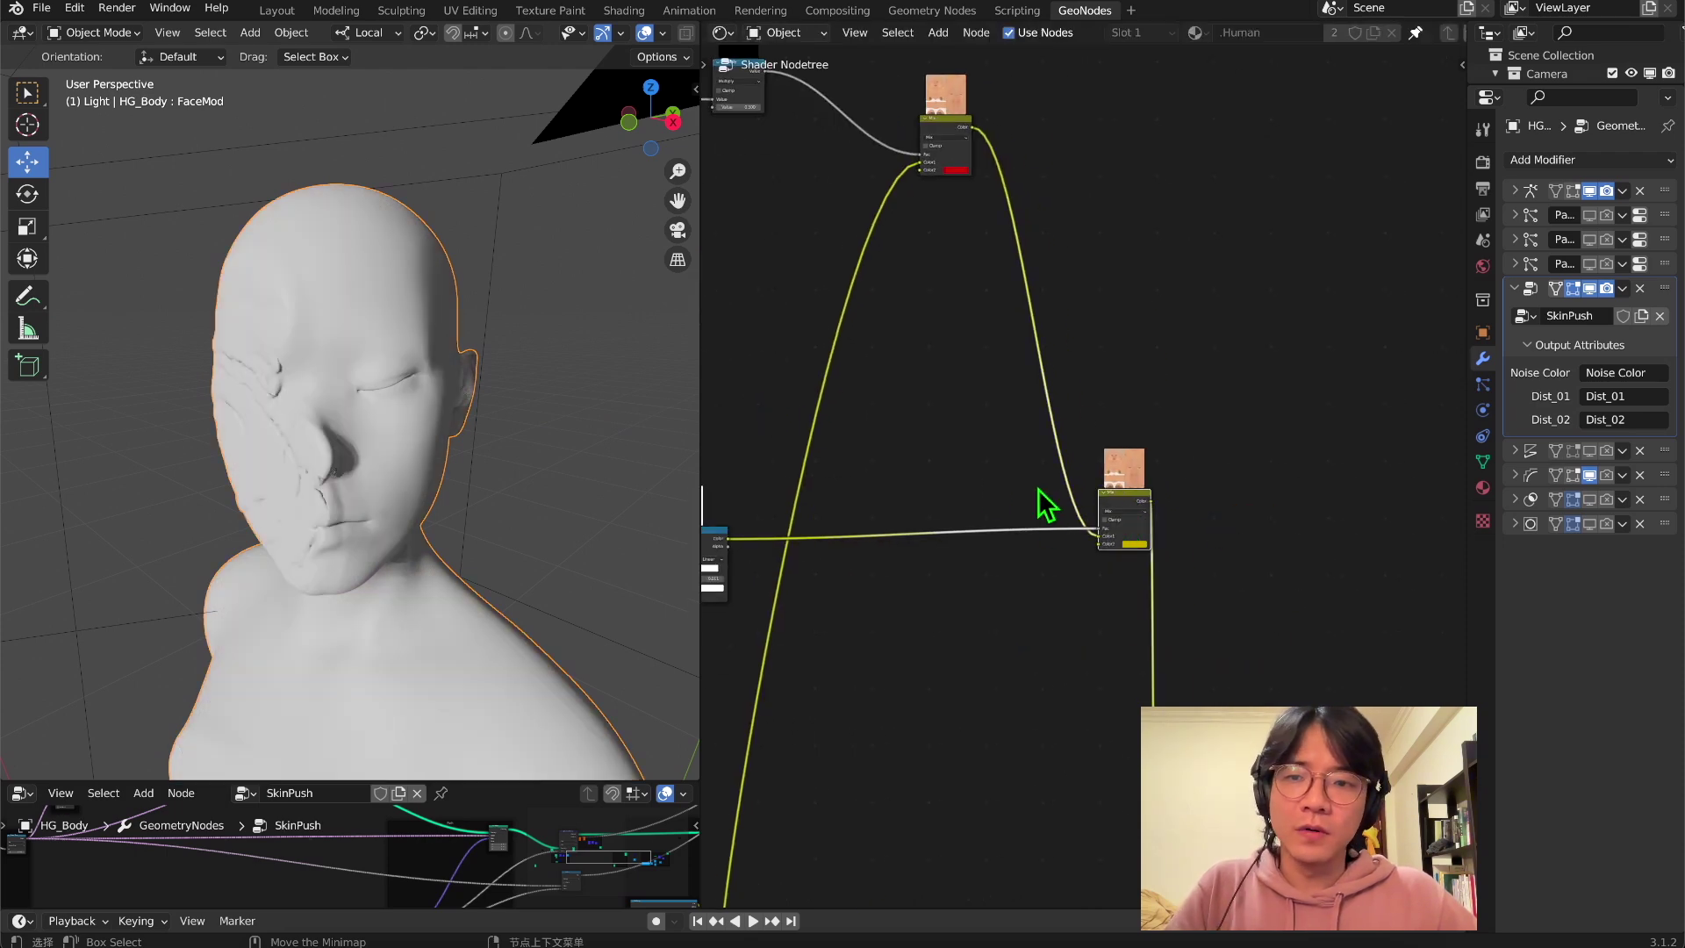
scroll(939, 474, "left", 5, "ctrl")
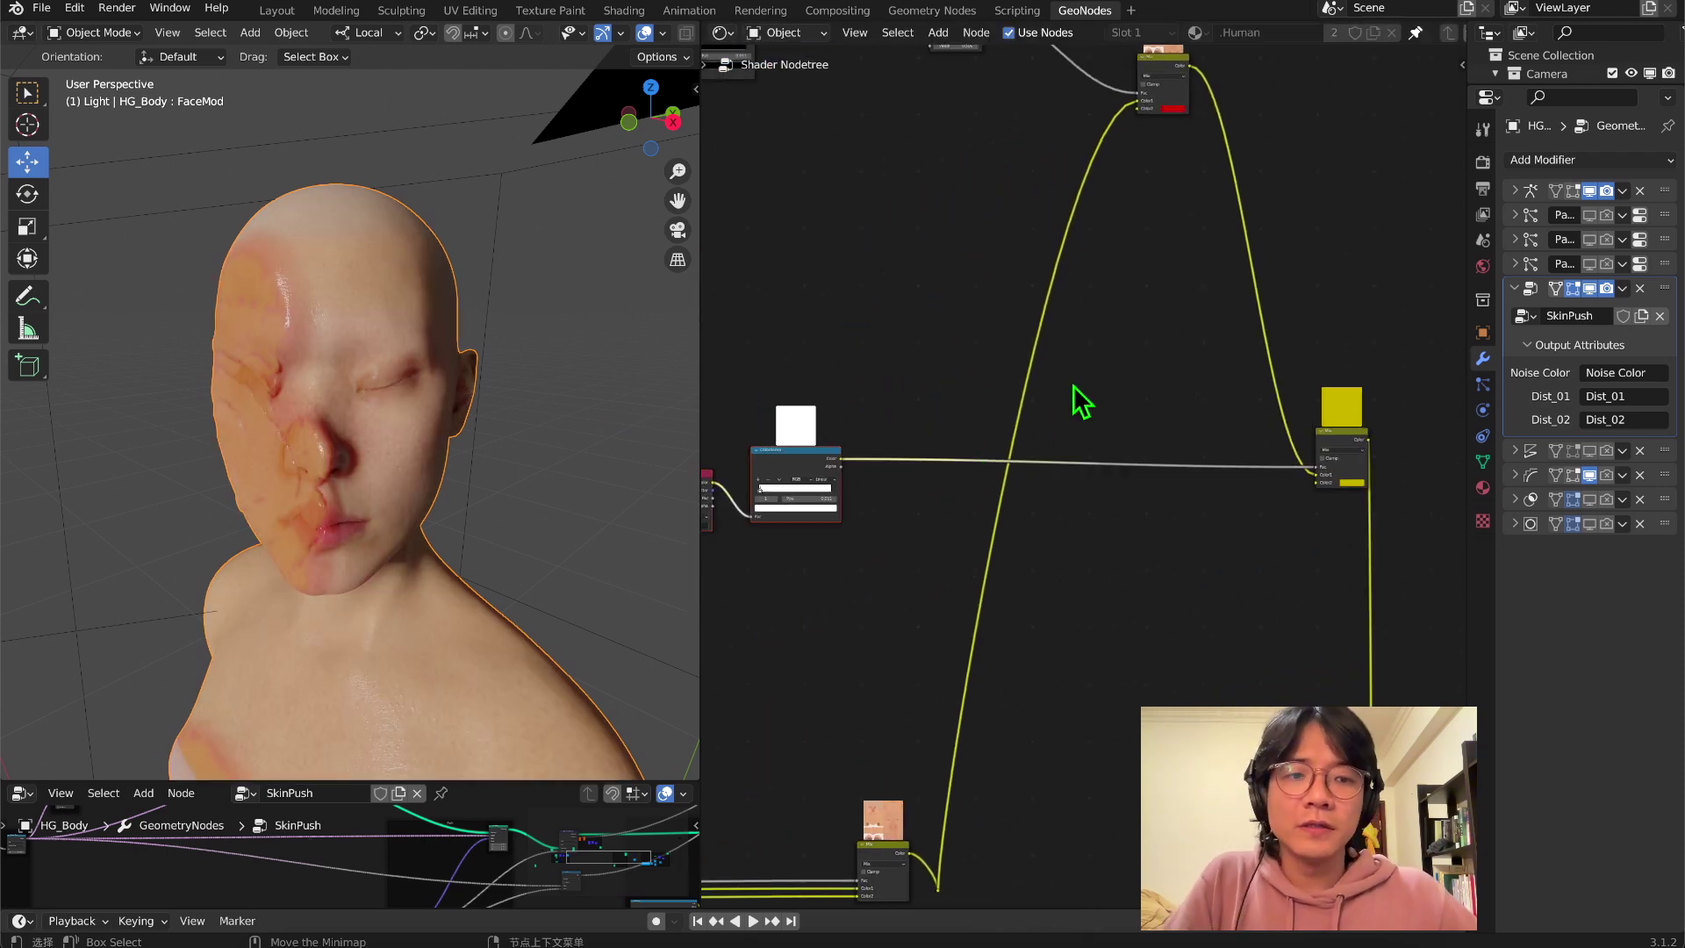
left_click_drag(1345, 437, 1333, 409)
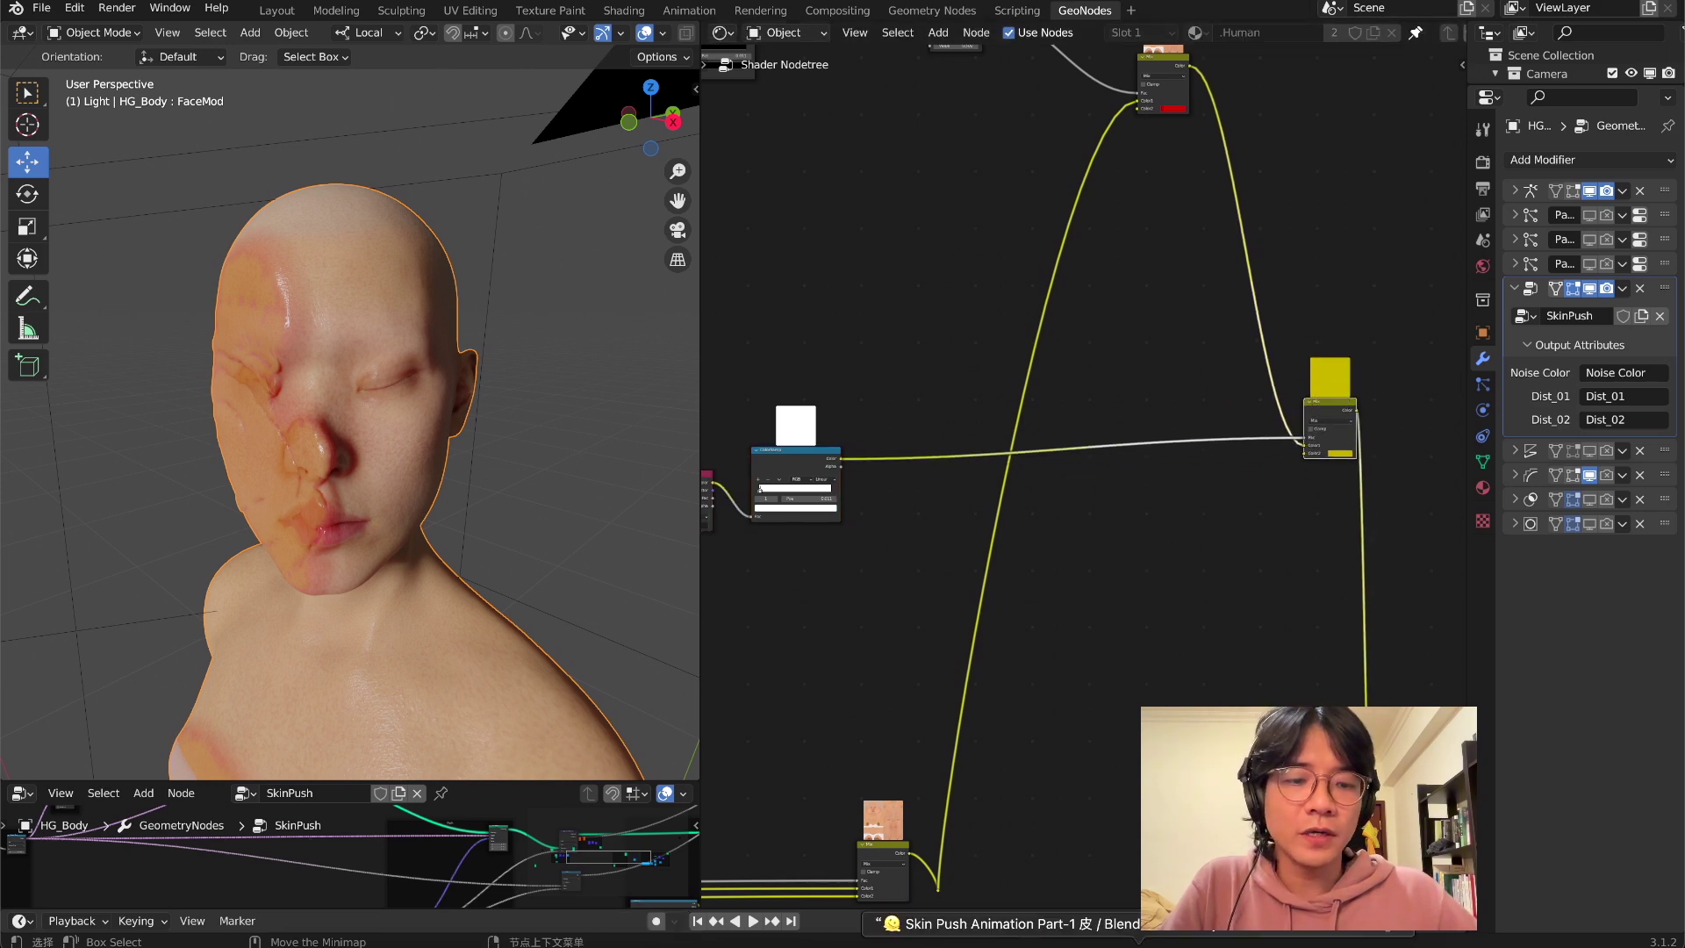
- Open the squashed-face reference photo and change one Mix node's Color2 to pale green
left_click(1125, 939)
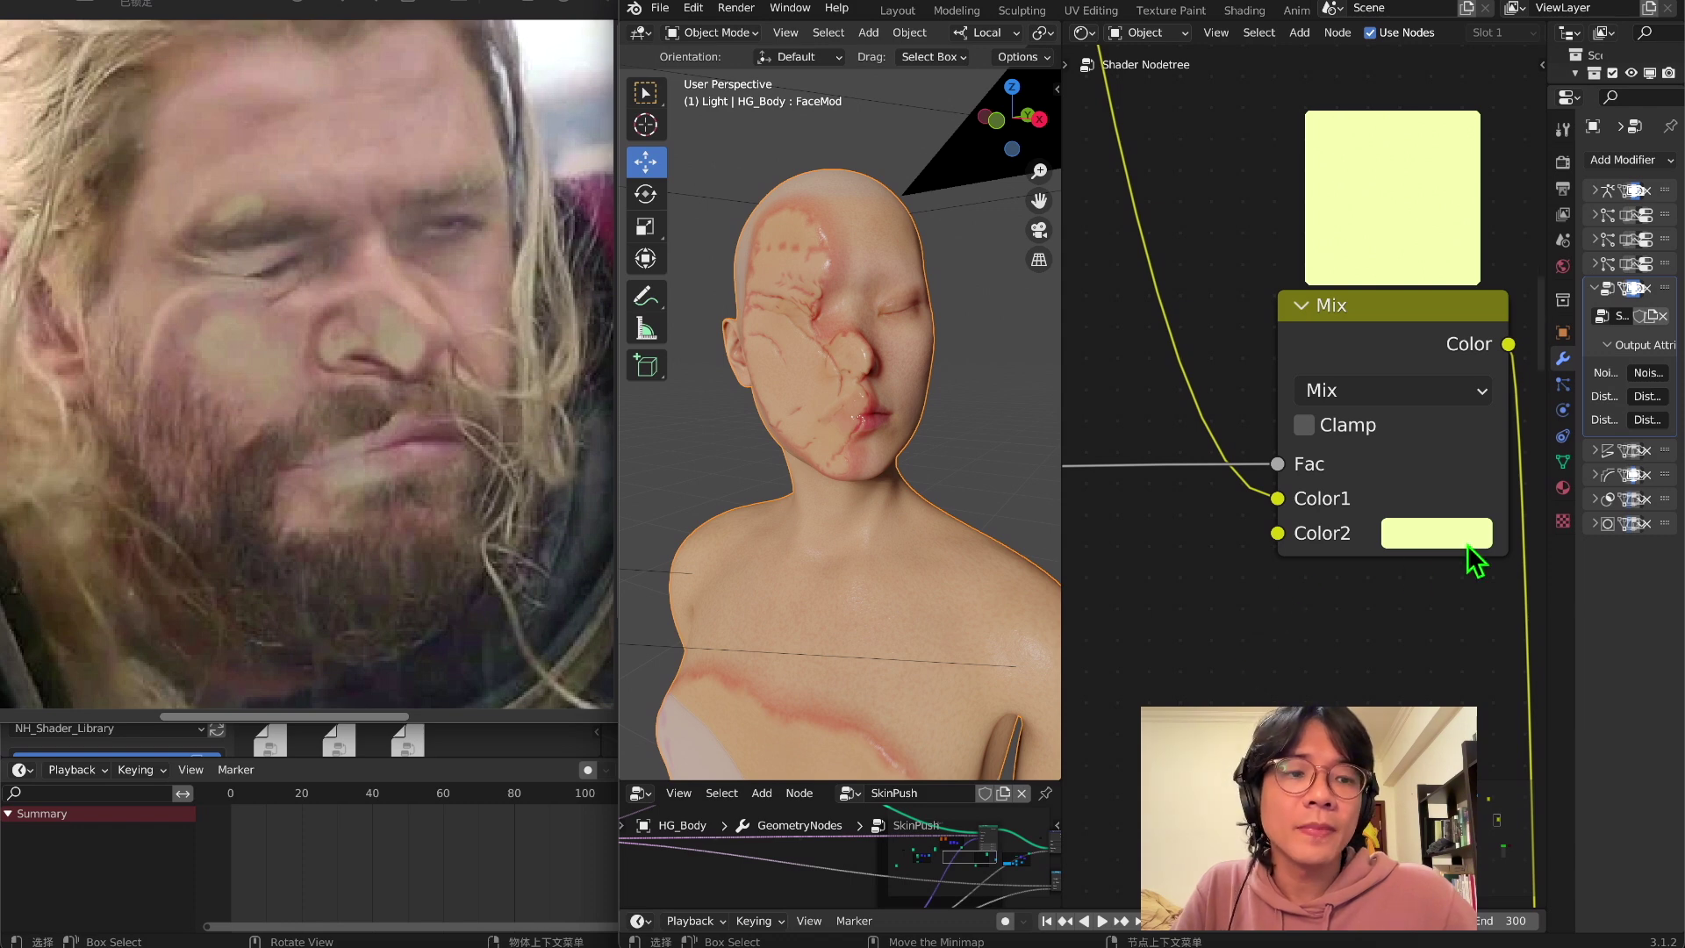
left_click(1444, 533)
mouse_move(1308, 187)
left_mouse_down()
mouse_move(1295, 162)
mouse_move(1314, 139)
mouse_move(1342, 200)
mouse_move(1319, 234)
mouse_move(1280, 215)
left_mouse_up()
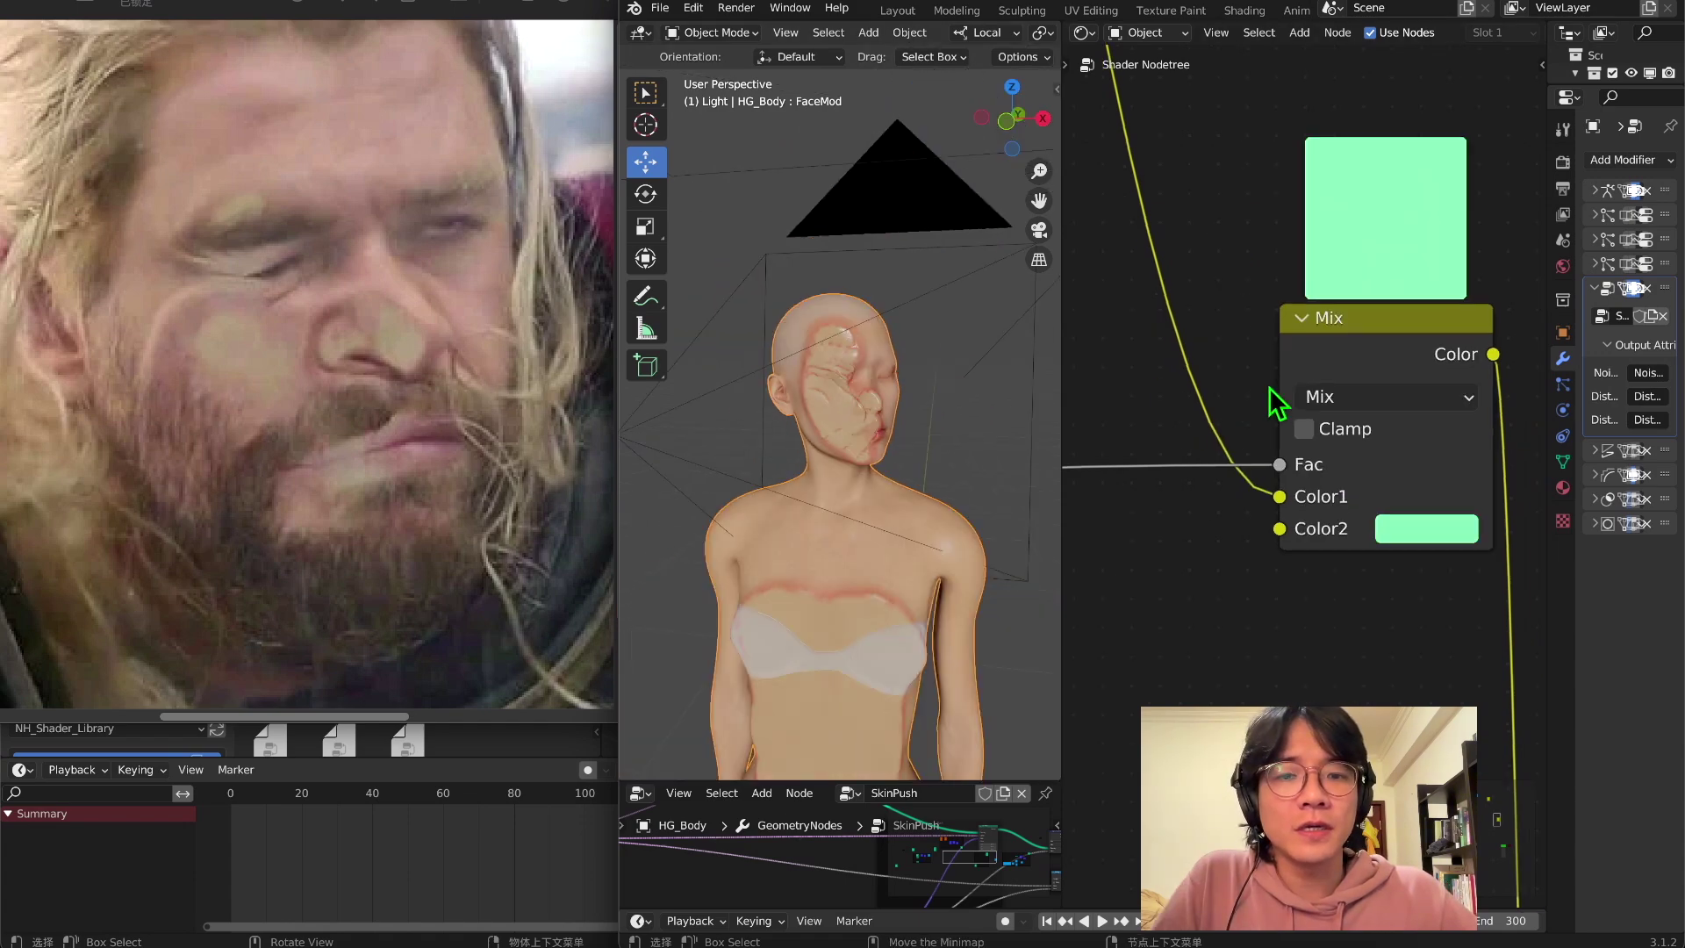
- Change the upper Mix node's Color2 from red to pink
scroll(1265, 387, "down", 7)
middle_click_drag(1264, 346, 1384, 629)
scroll(1325, 536, "up", 3)
middle_click_drag(1272, 444, 1365, 614)
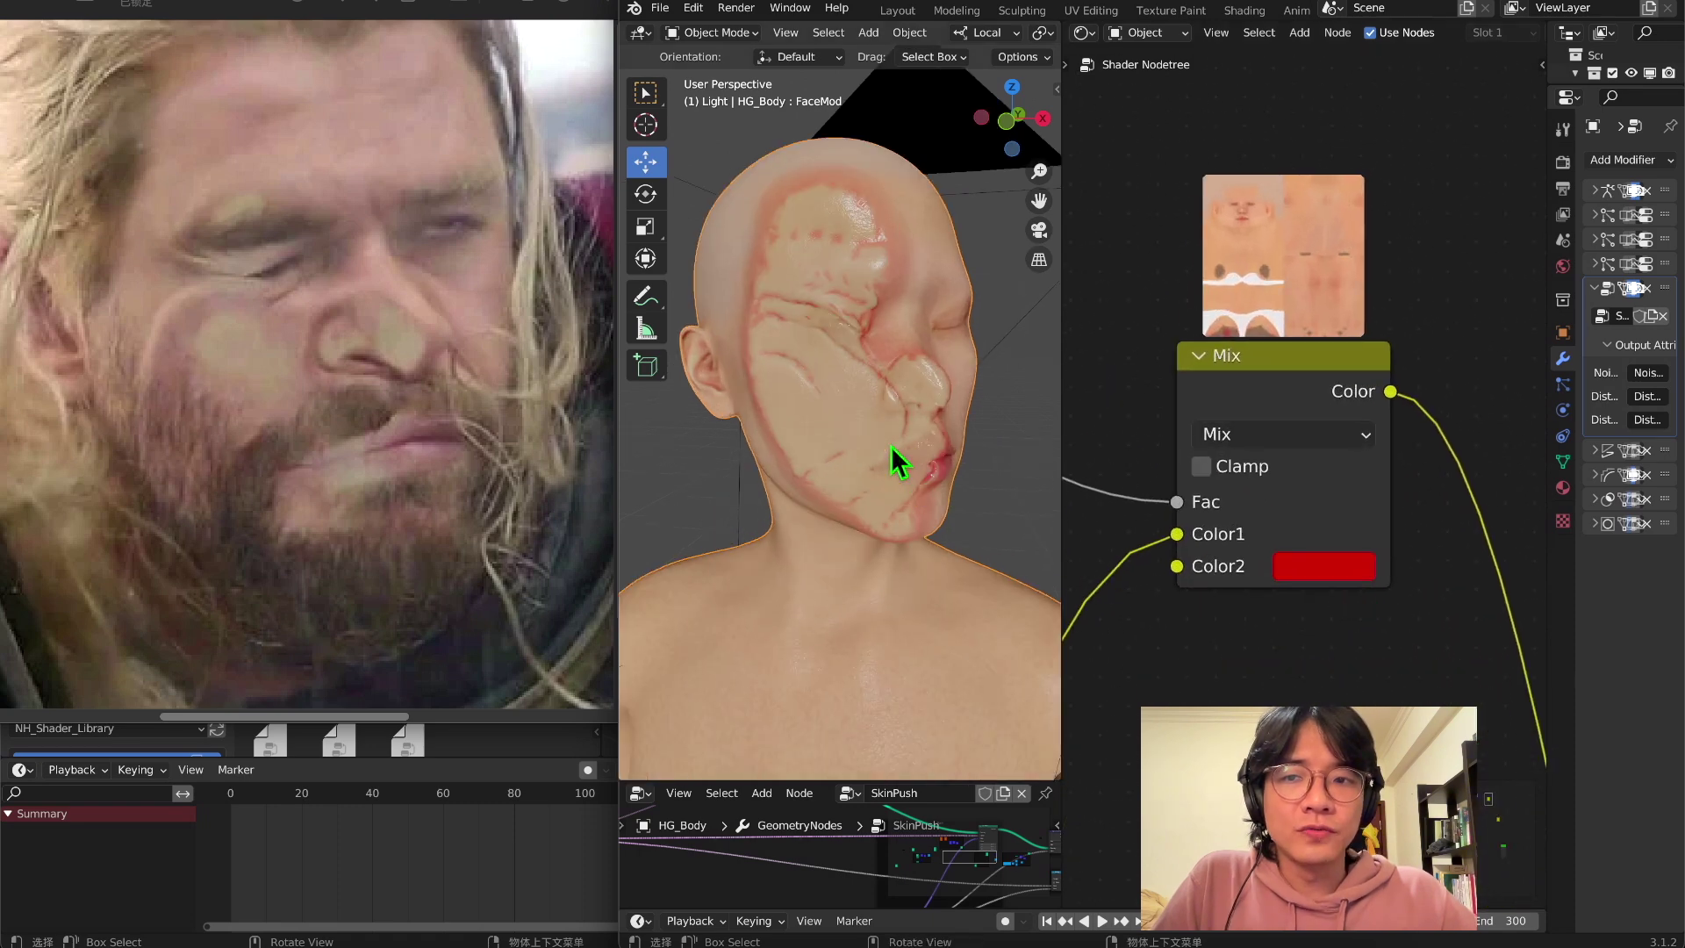
left_click(1347, 566)
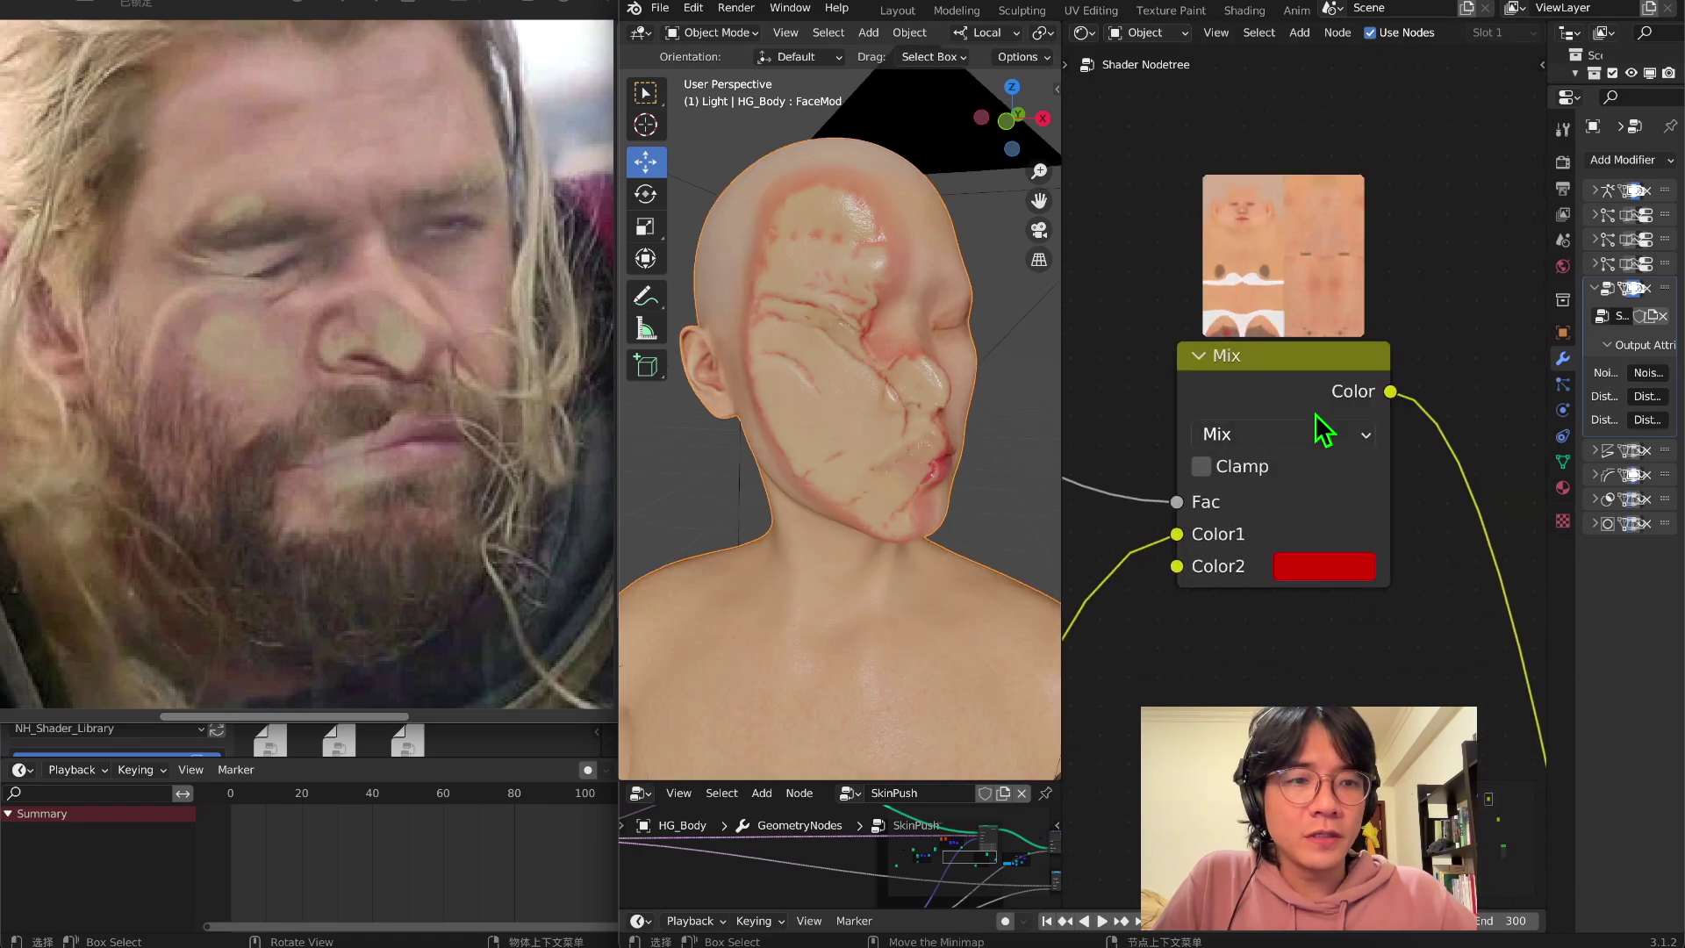
left_click(1332, 569)
left_click(1437, 317)
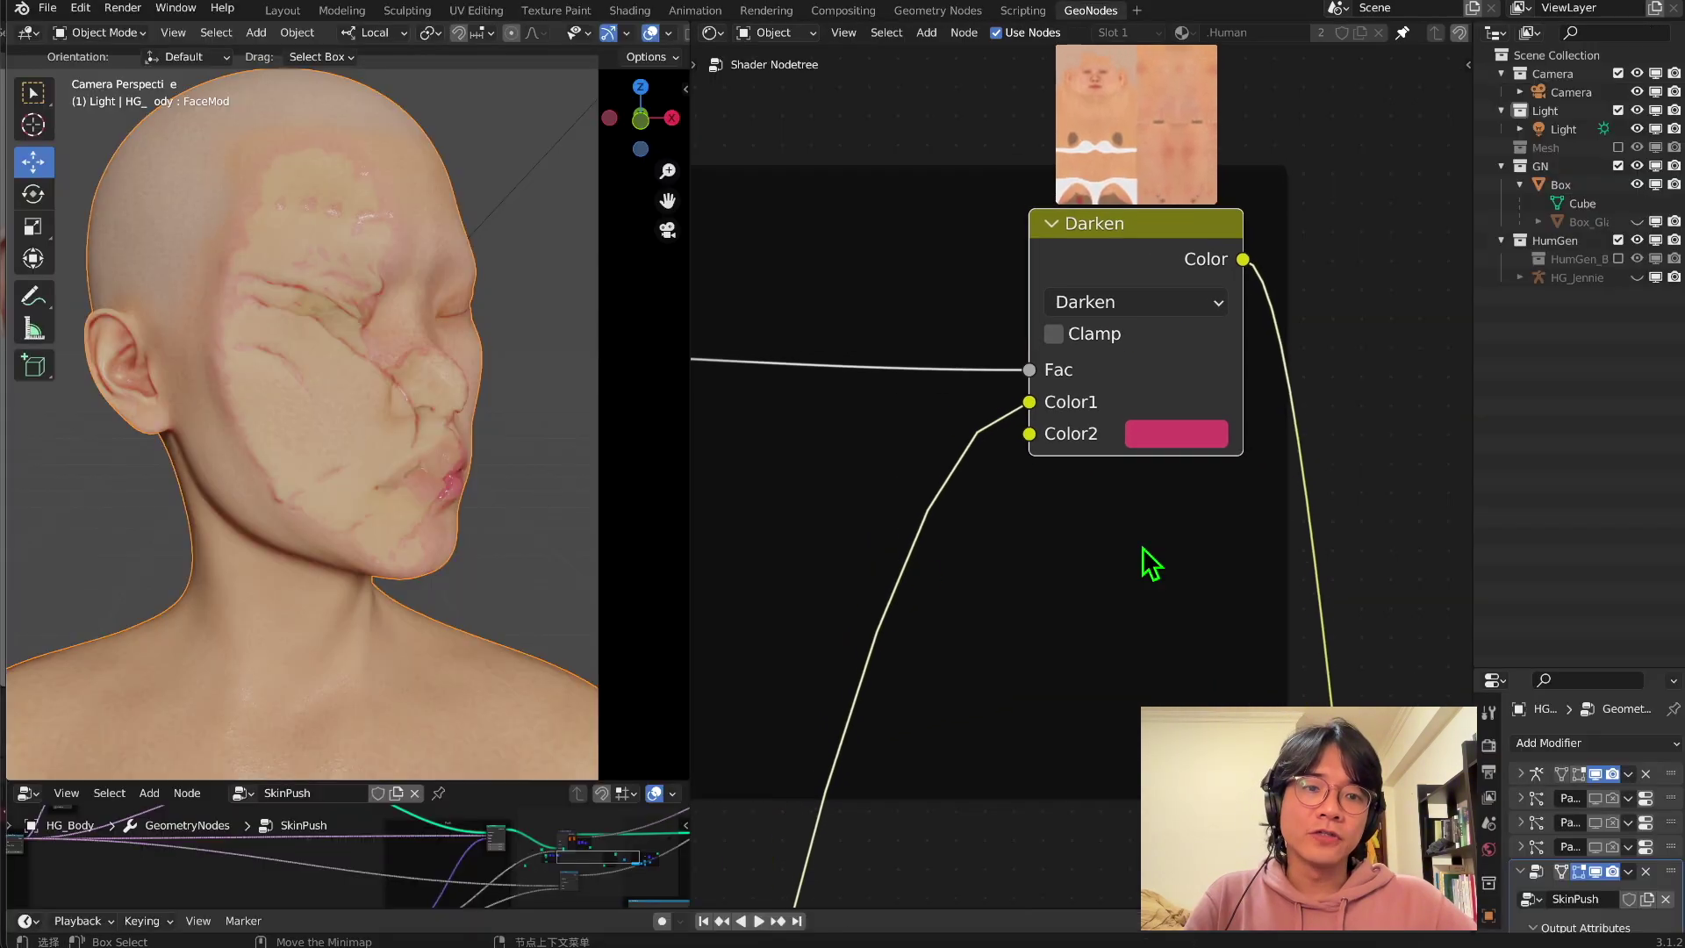
scroll(1226, 576, "down", 5)
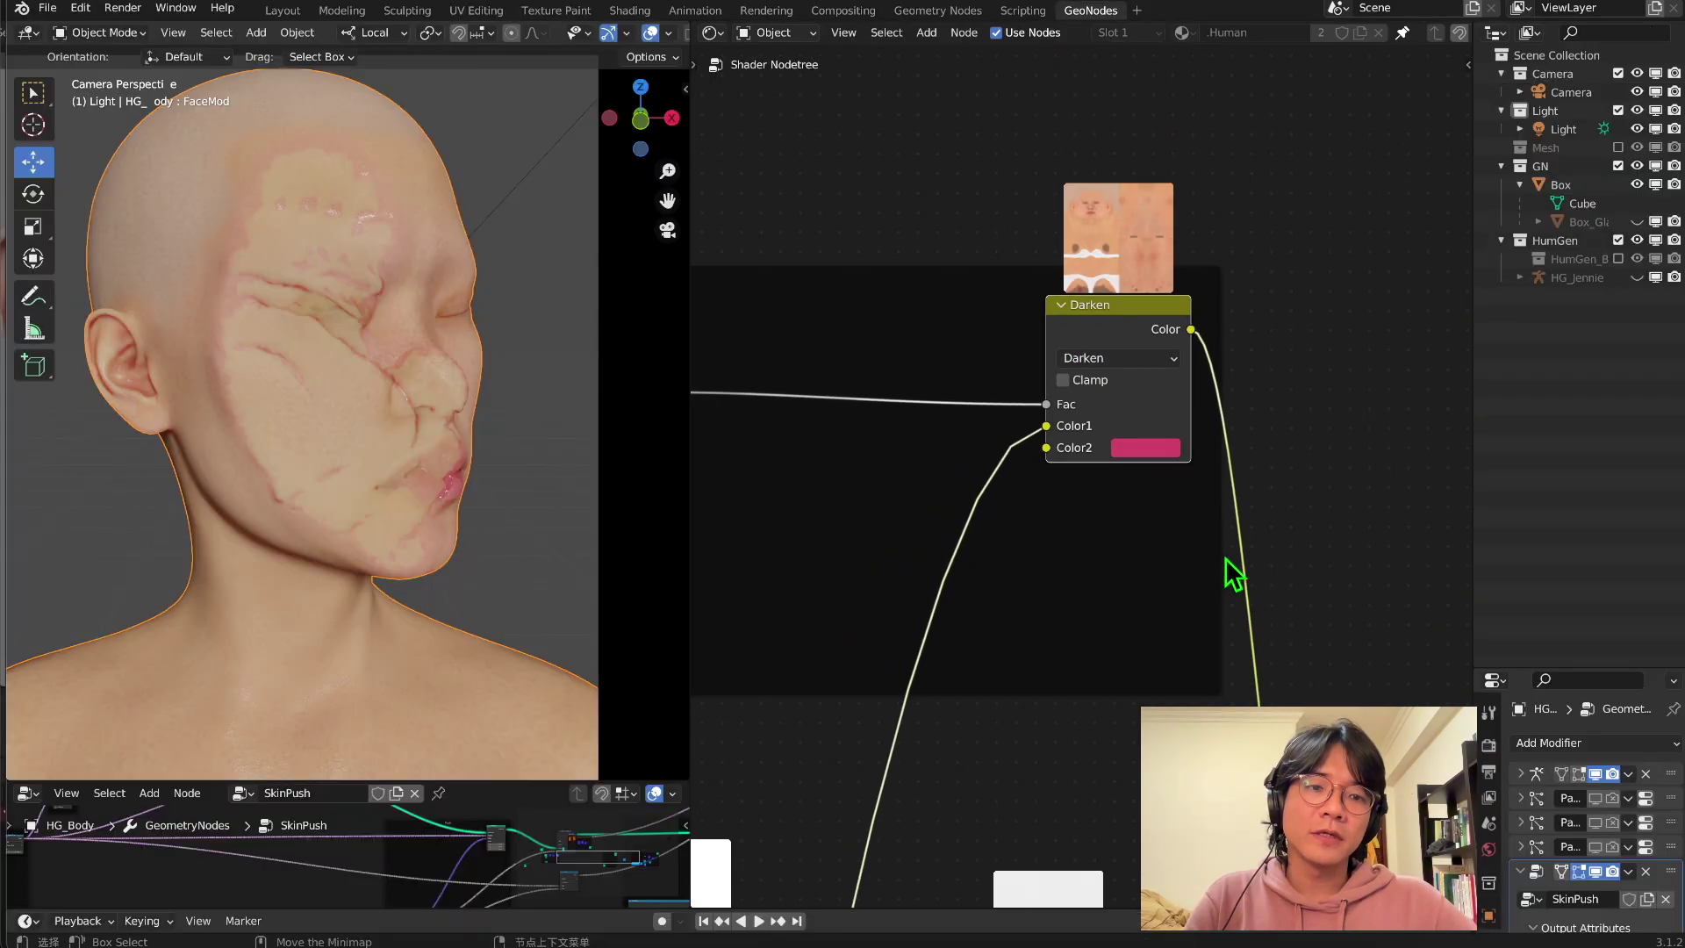
middle_click_drag(1173, 527, 1142, 425)
scroll(1149, 439, "up", 4)
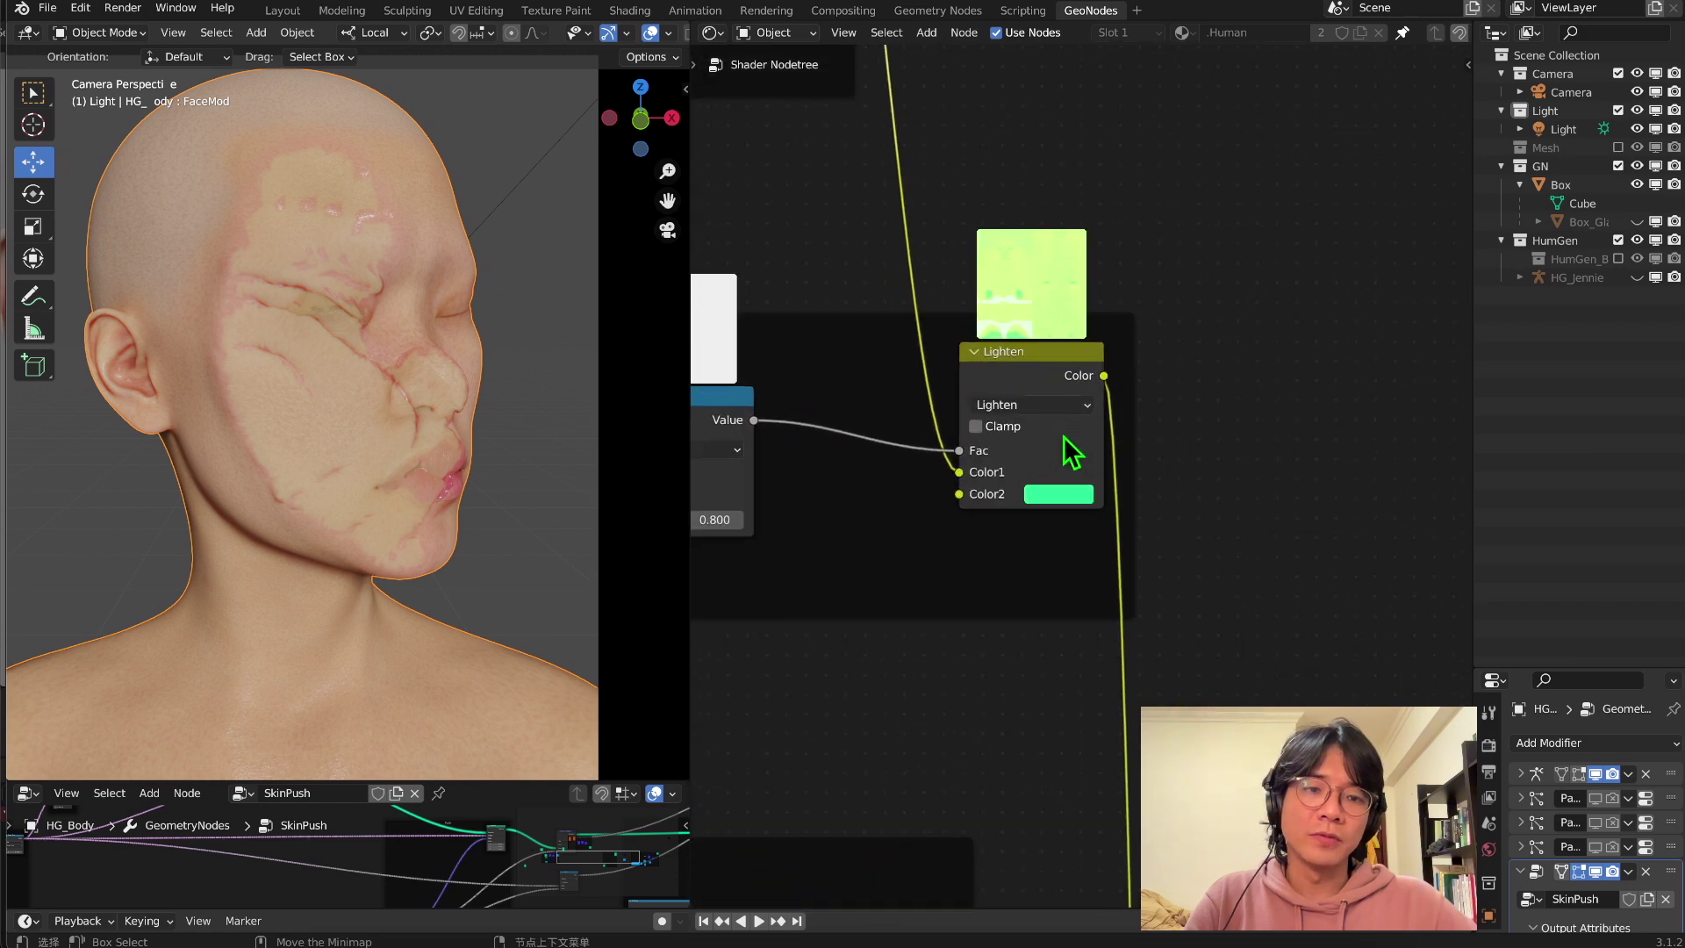
scroll(1094, 341, "down", 3)
middle_click_drag(1075, 321, 1241, 453)
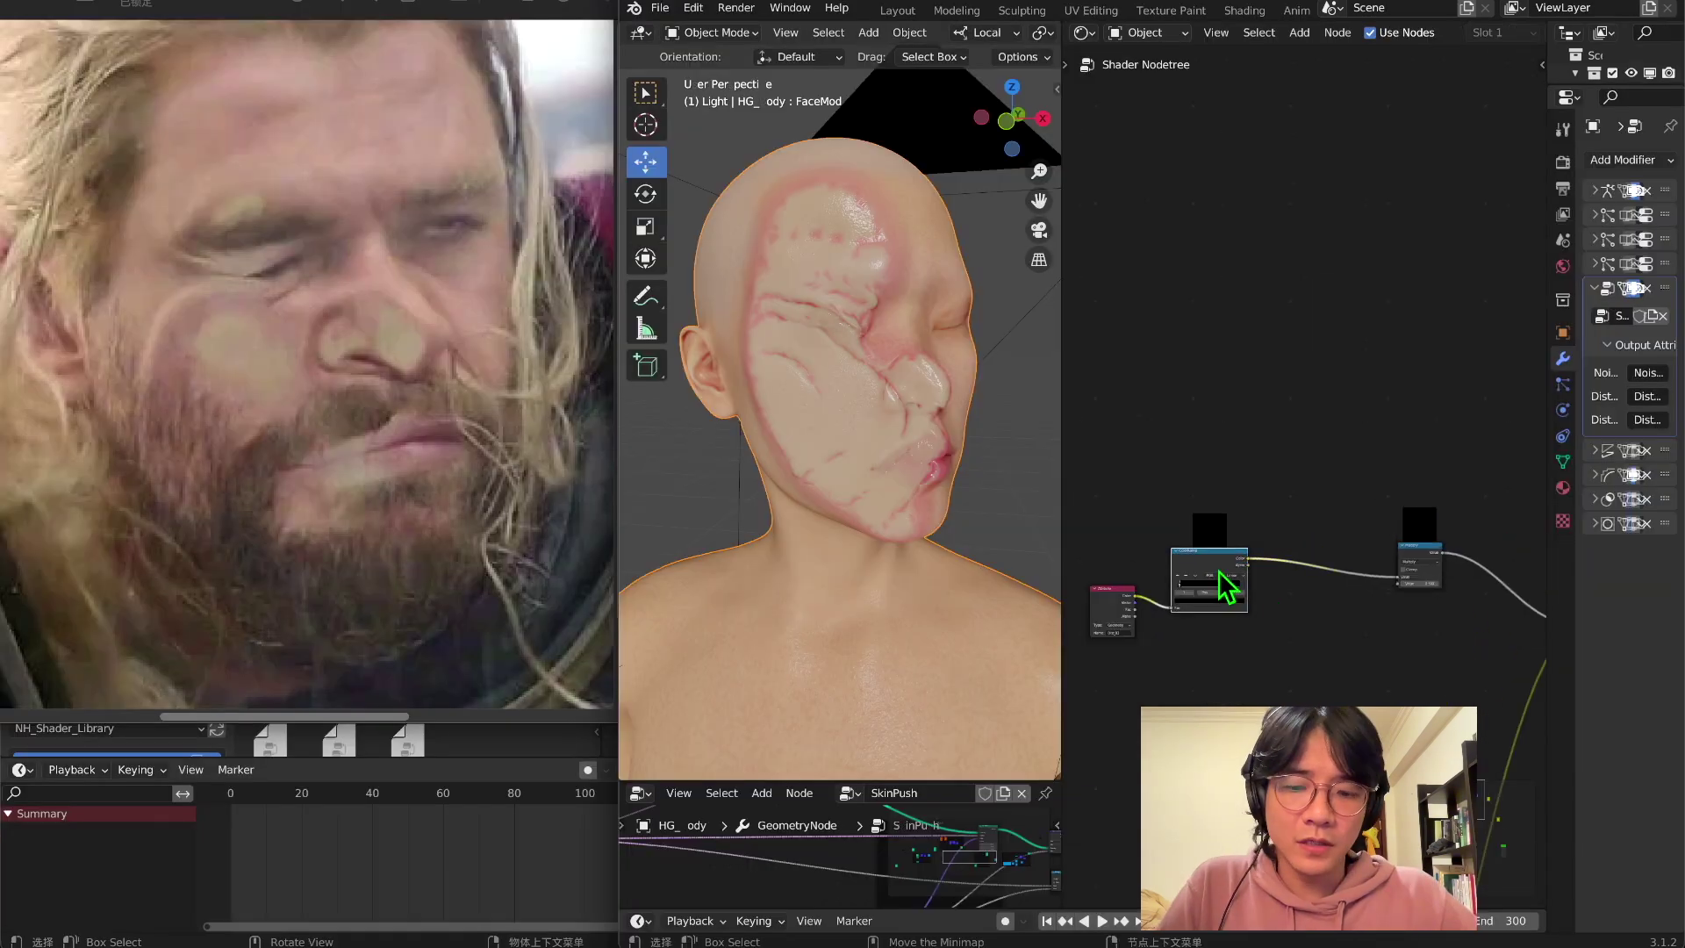
- Insert a reset ColorRamp copy before the Multiply node, with its black stop at about 0.54
key("shift+d")
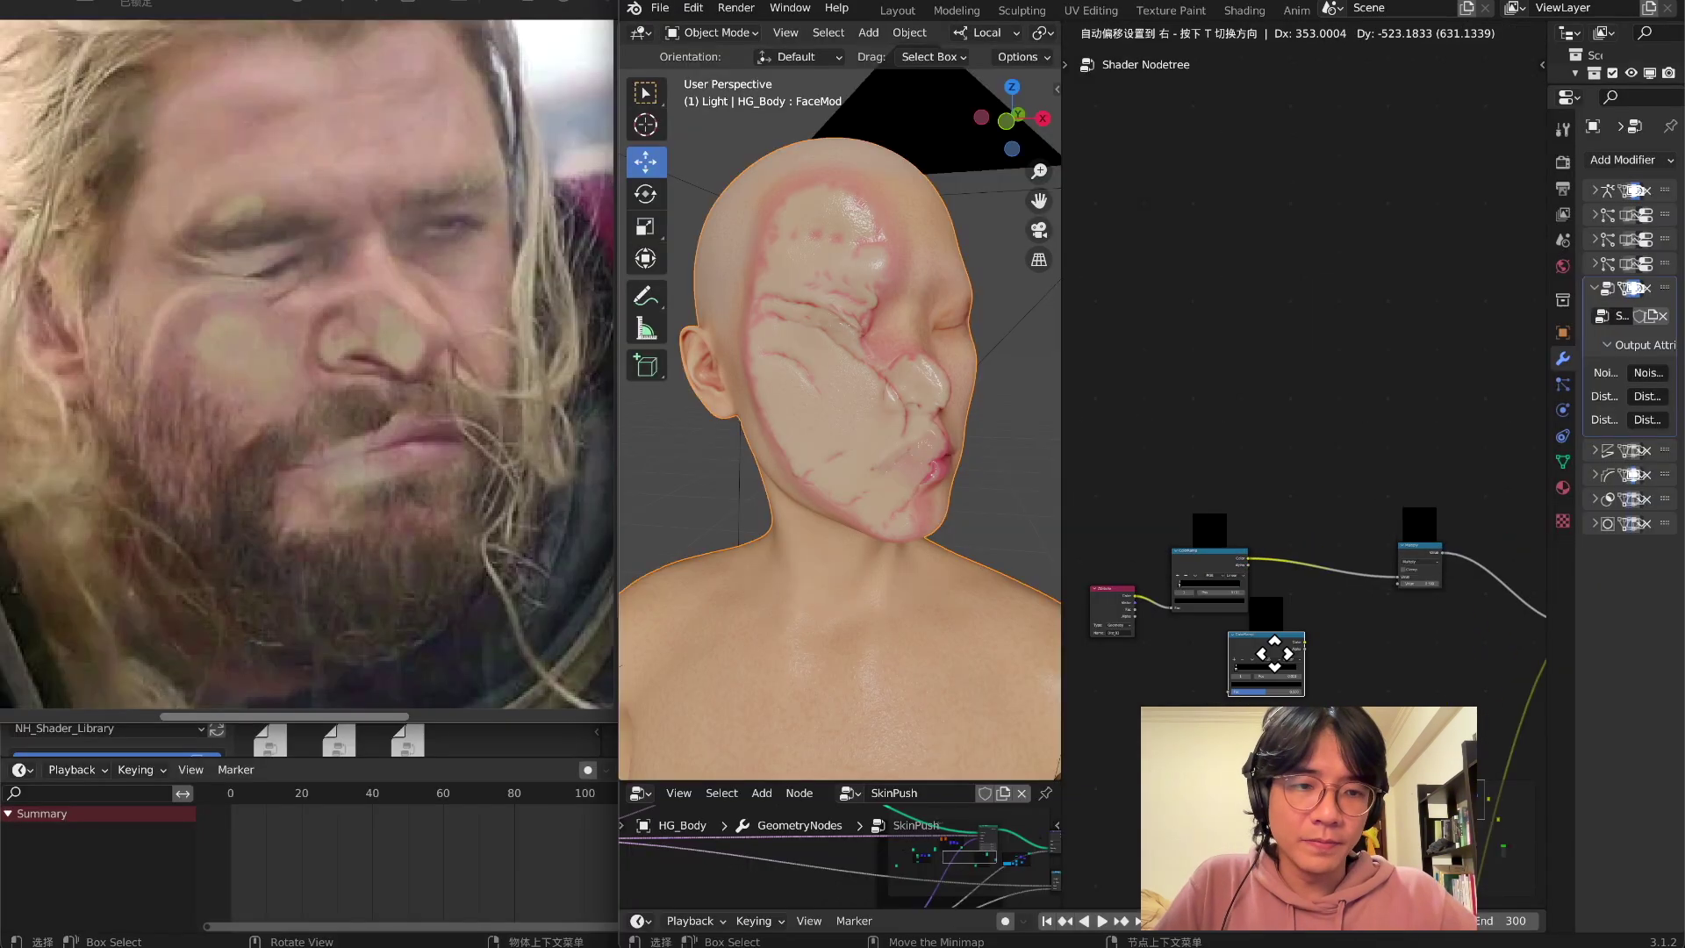
key("BackSpace")
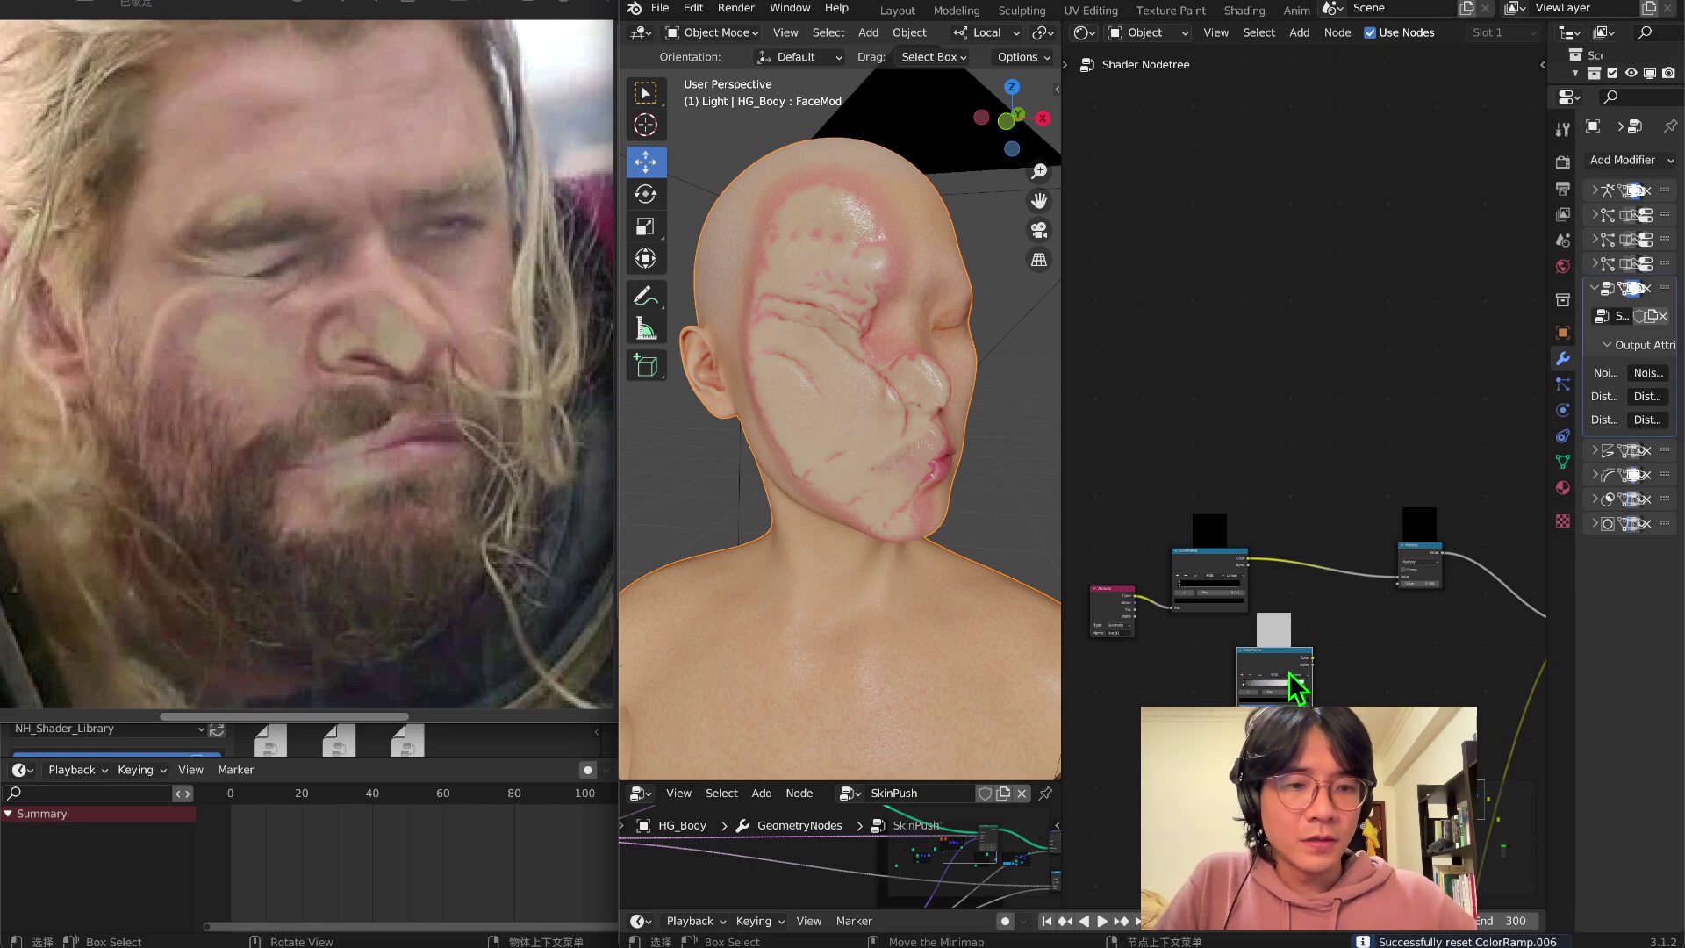
left_click_drag(1297, 684, 1362, 640)
scroll(1361, 640, "up", 3)
left_click_drag(1205, 575, 1308, 584)
middle_click_drag(1308, 584, 1170, 602)
- Lower the Multiply node's Value from 0.5 to 0.2
scroll(1360, 568, "up", 2)
middle_click_drag(1365, 569, 1190, 563)
scroll(1317, 564, "up", 2)
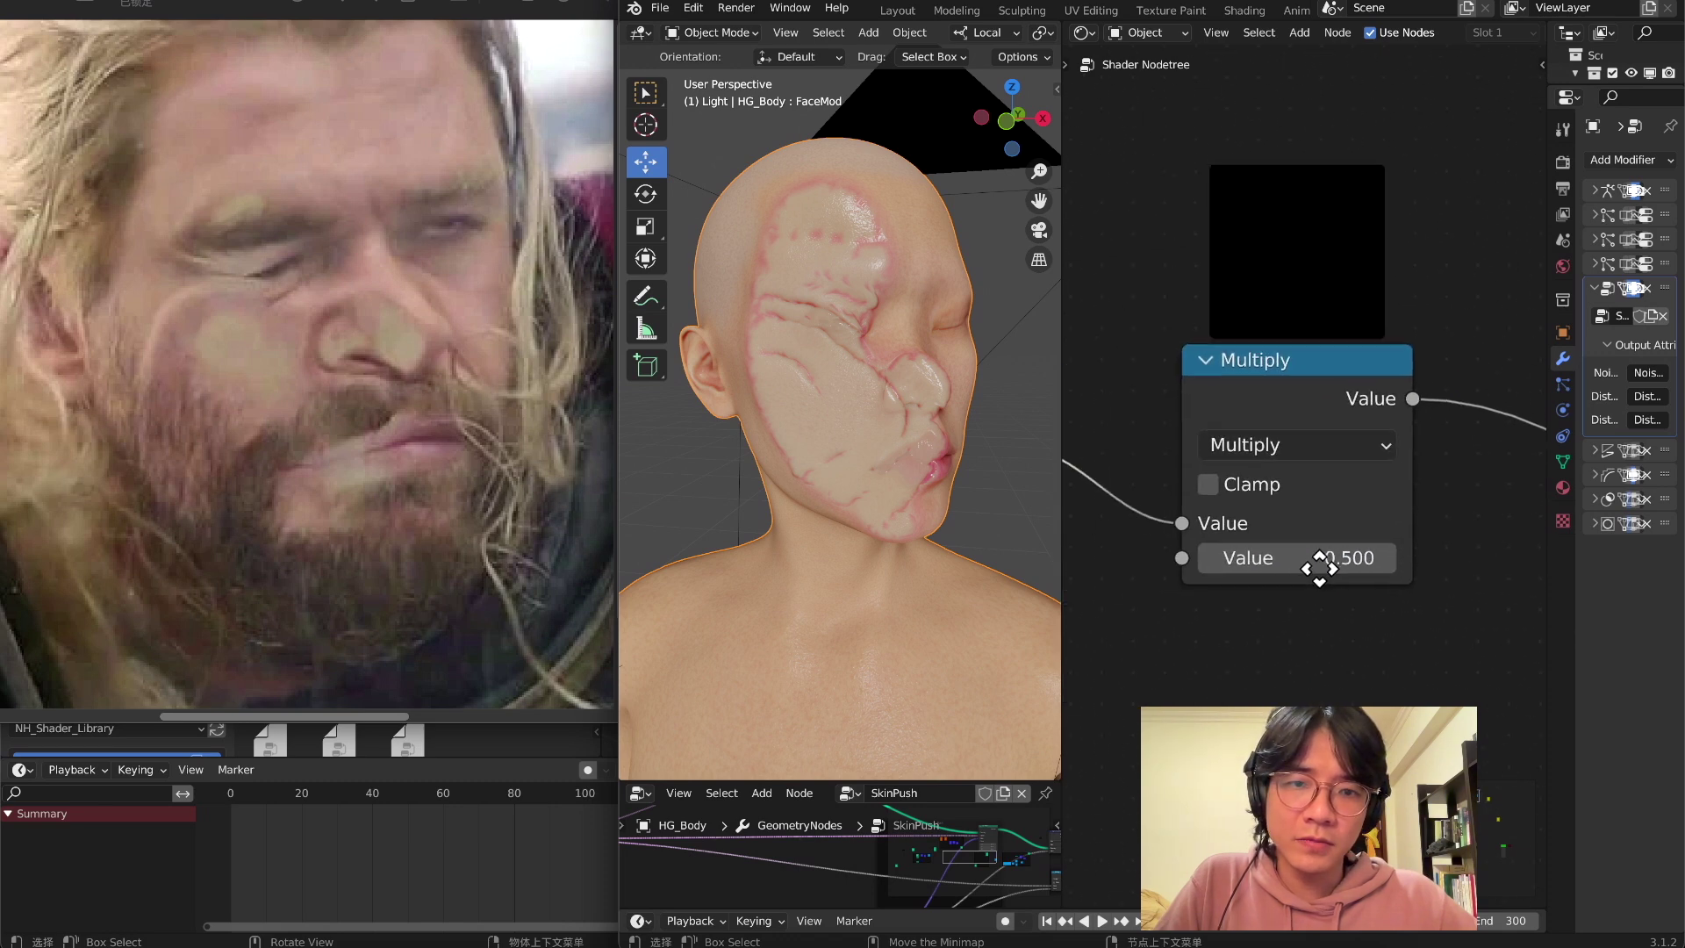
left_click(1317, 562)
left_click(1323, 557)
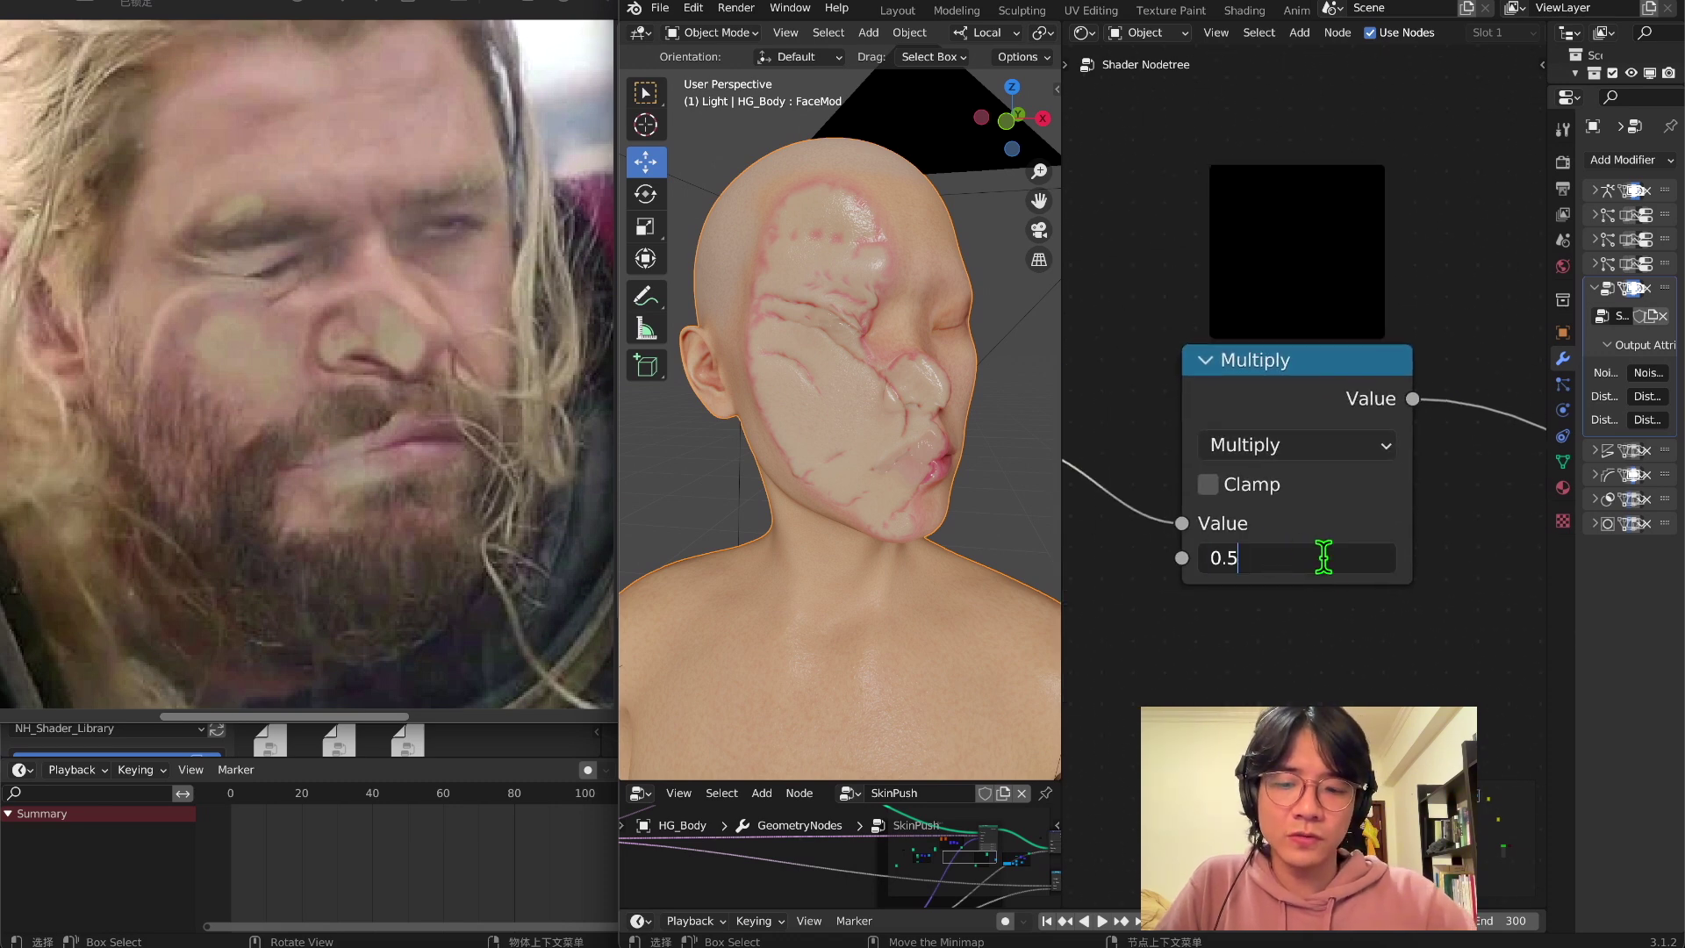
key("Return")
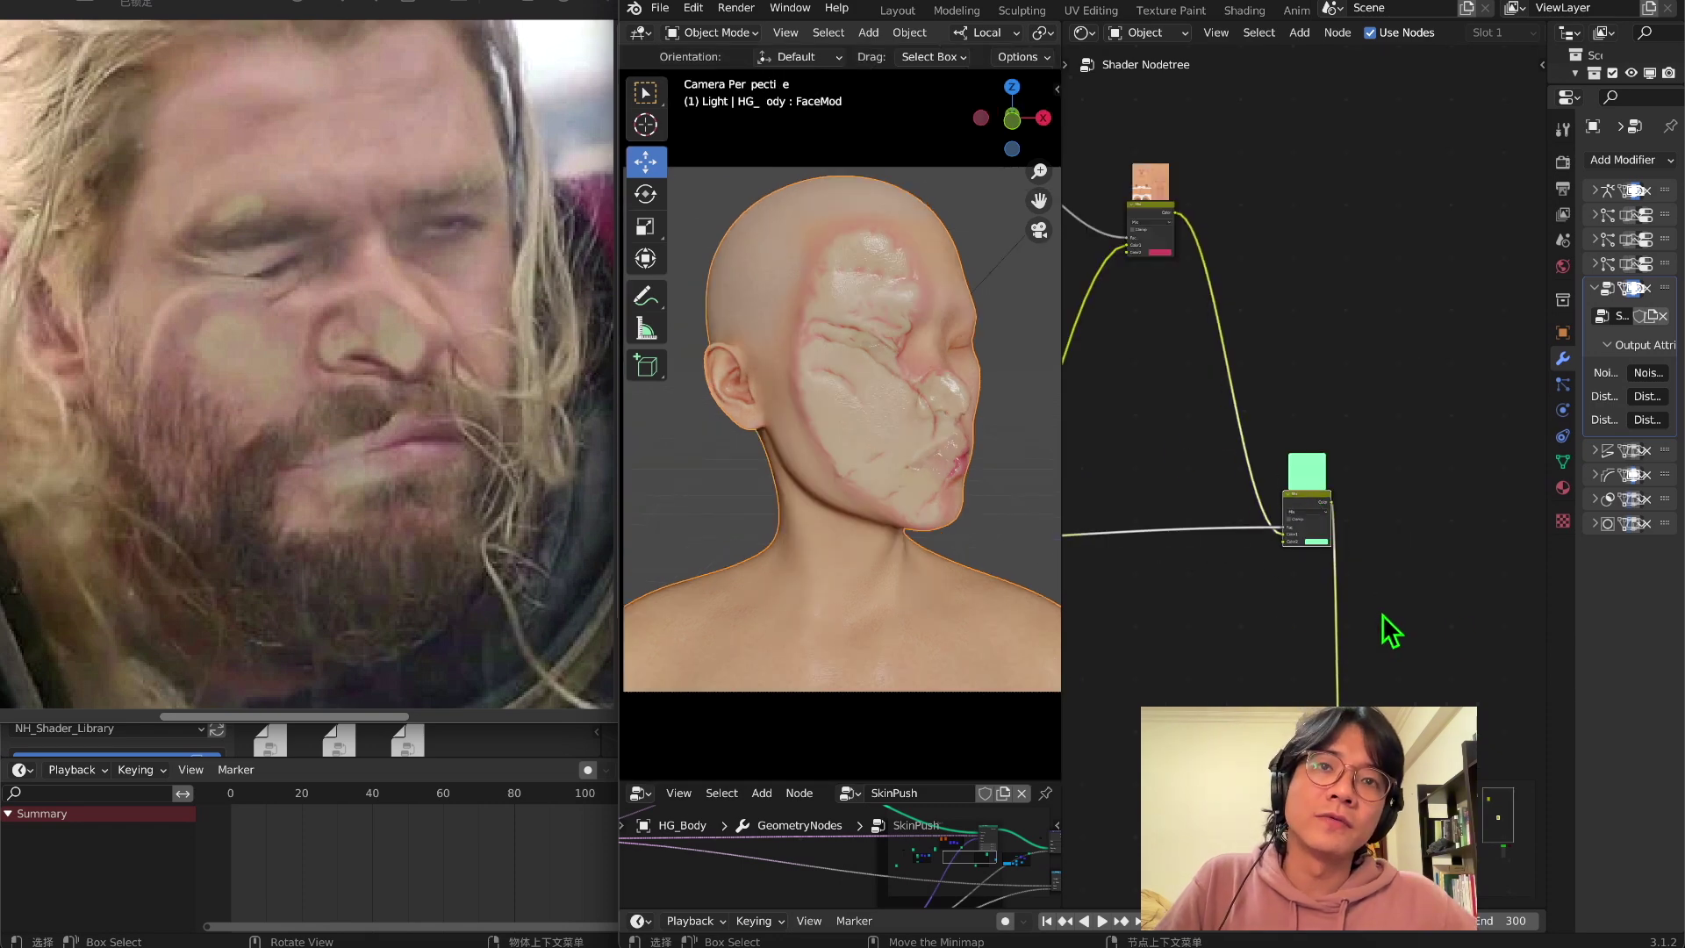
- Insert the Multiply node into the other ColorRamp-to-Mix link
middle_click_drag(1253, 662, 1536, 602)
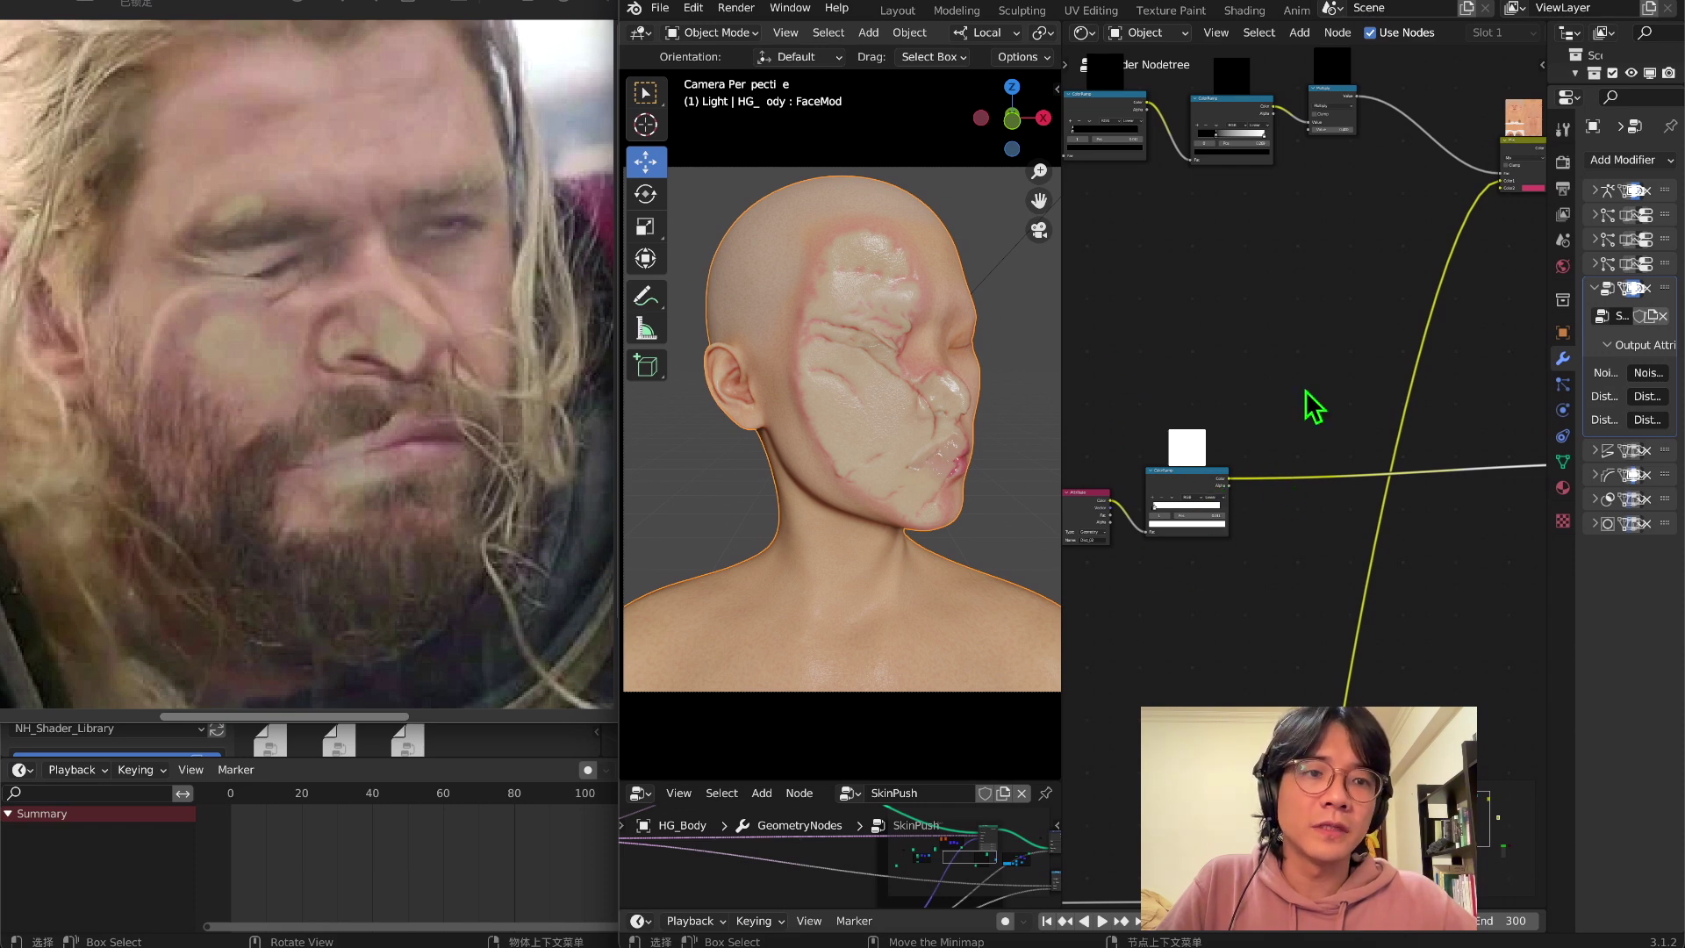
middle_click_drag(1314, 406, 1288, 434)
left_click_drag(1308, 140, 1343, 538)
scroll(1356, 592, "up", 2)
scroll(1343, 538, "down", 3)
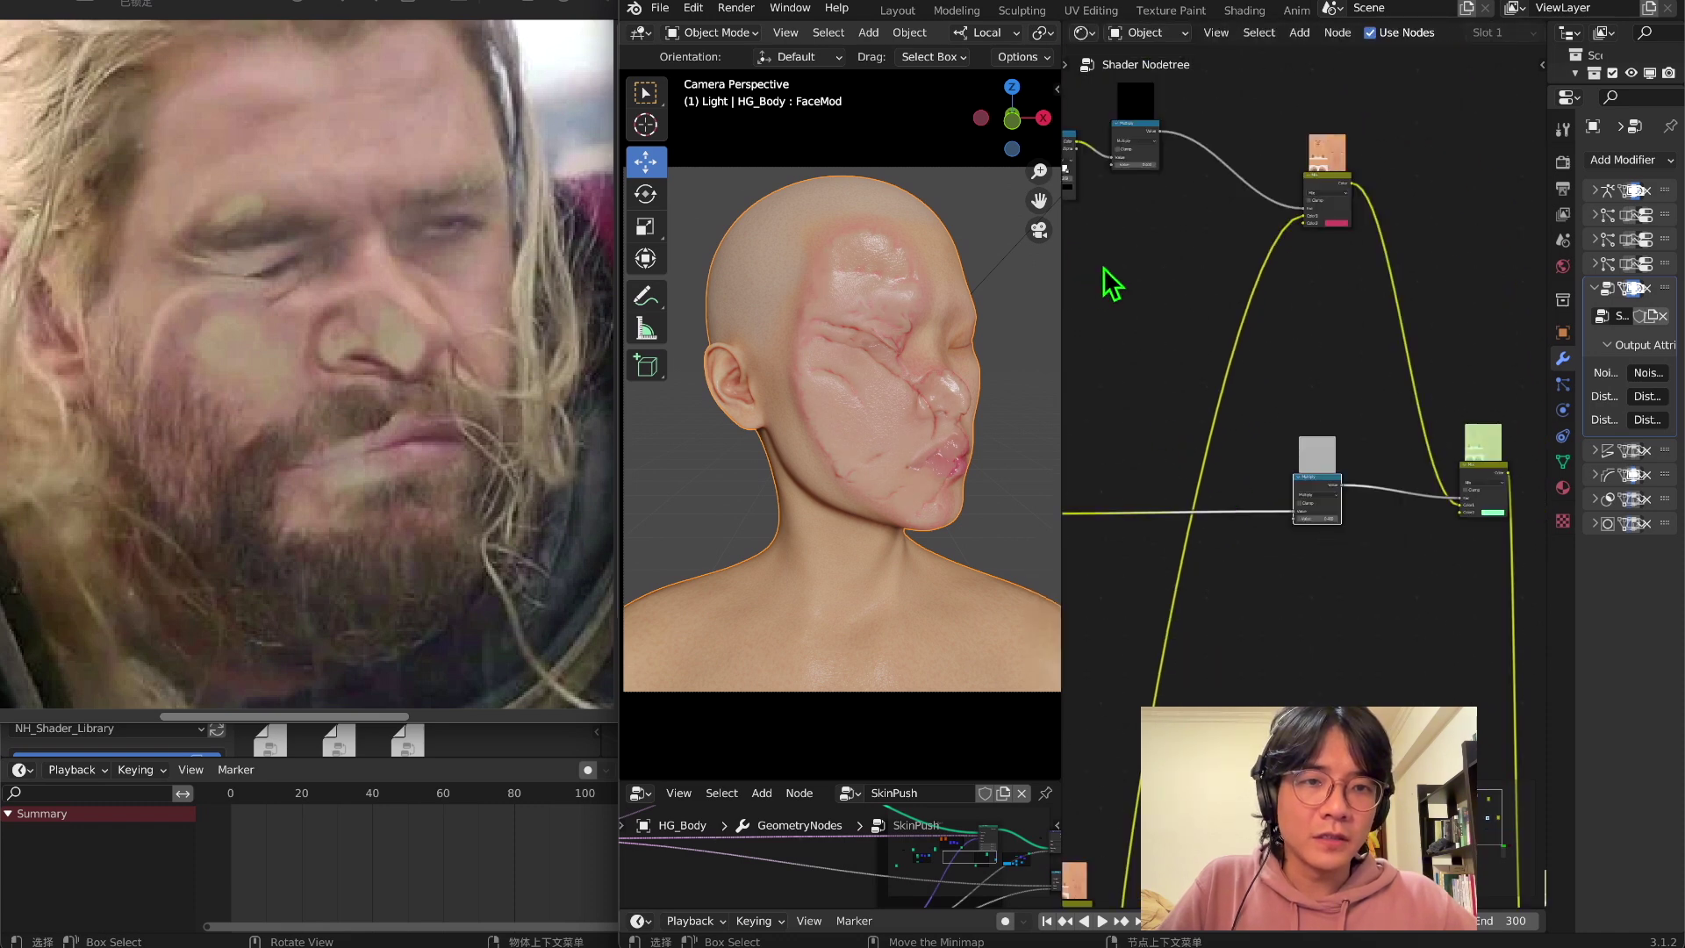
scroll(1083, 263, "up", 2)
- Add a reset copy of the top ColorRamp just before the Multiply node
left_click(1190, 166)
key("shift+d")
left_click(1238, 329)
key("BackSpace")
left_click_drag(1238, 319, 1280, 494)
scroll(1287, 503, "up", 5)
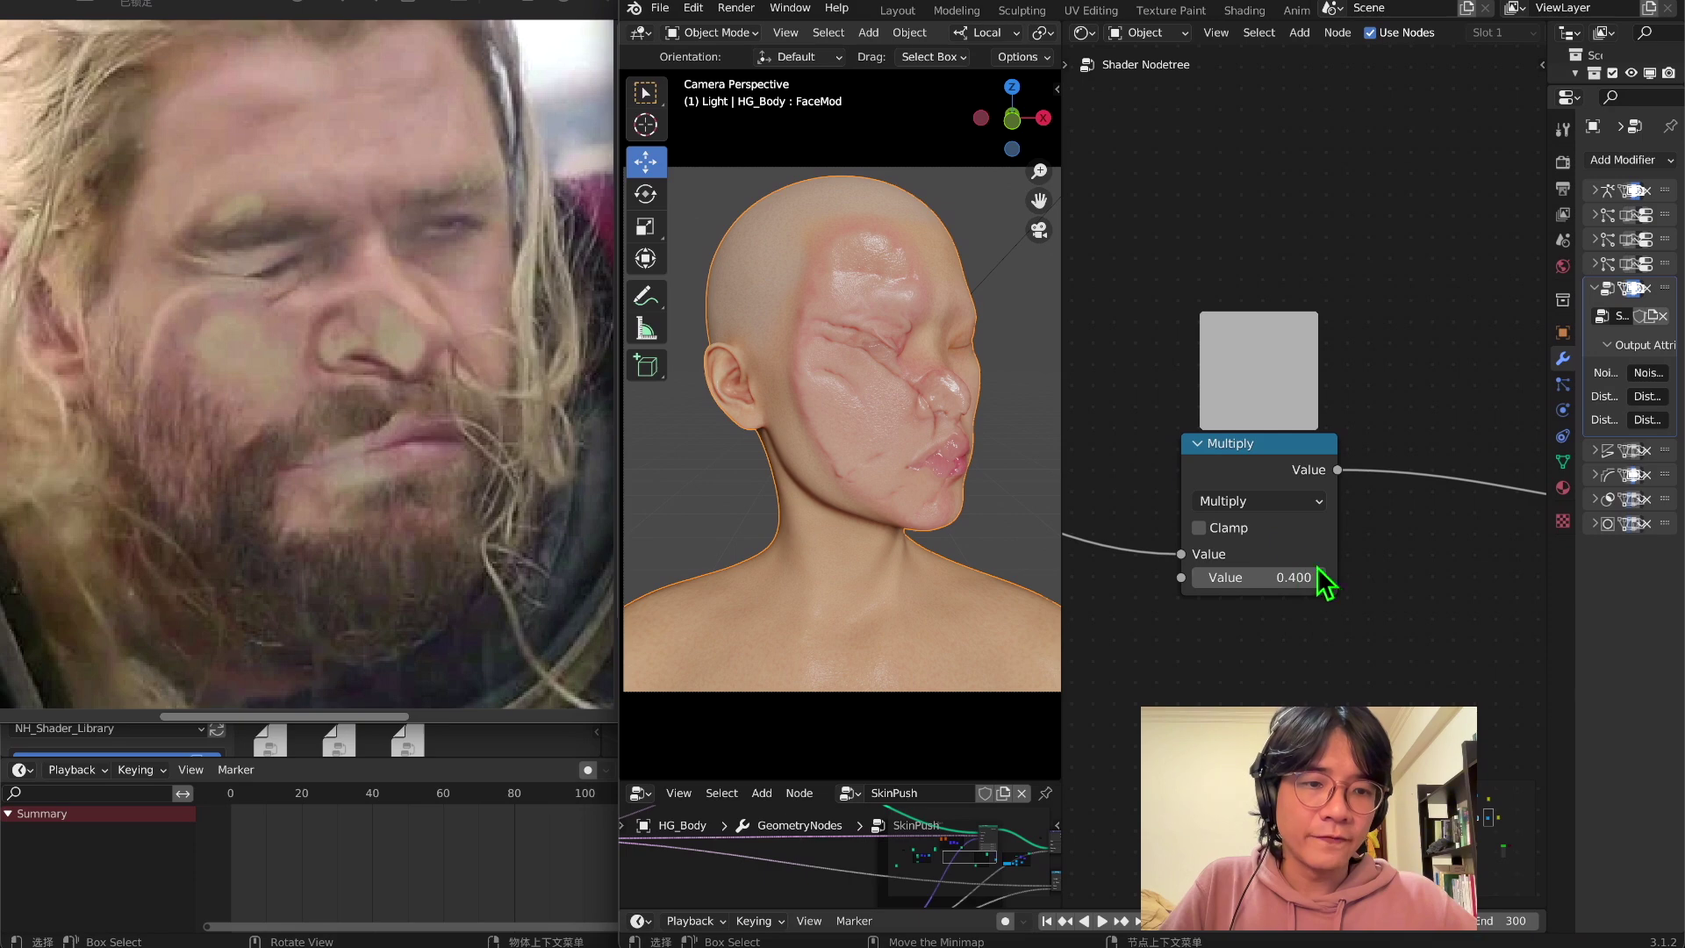
- Set the Multiply value to 0.8 and compare the face with the node muted and unmuted
left_click_drag(1294, 576, 1299, 577)
scroll(1281, 676, "up", 2)
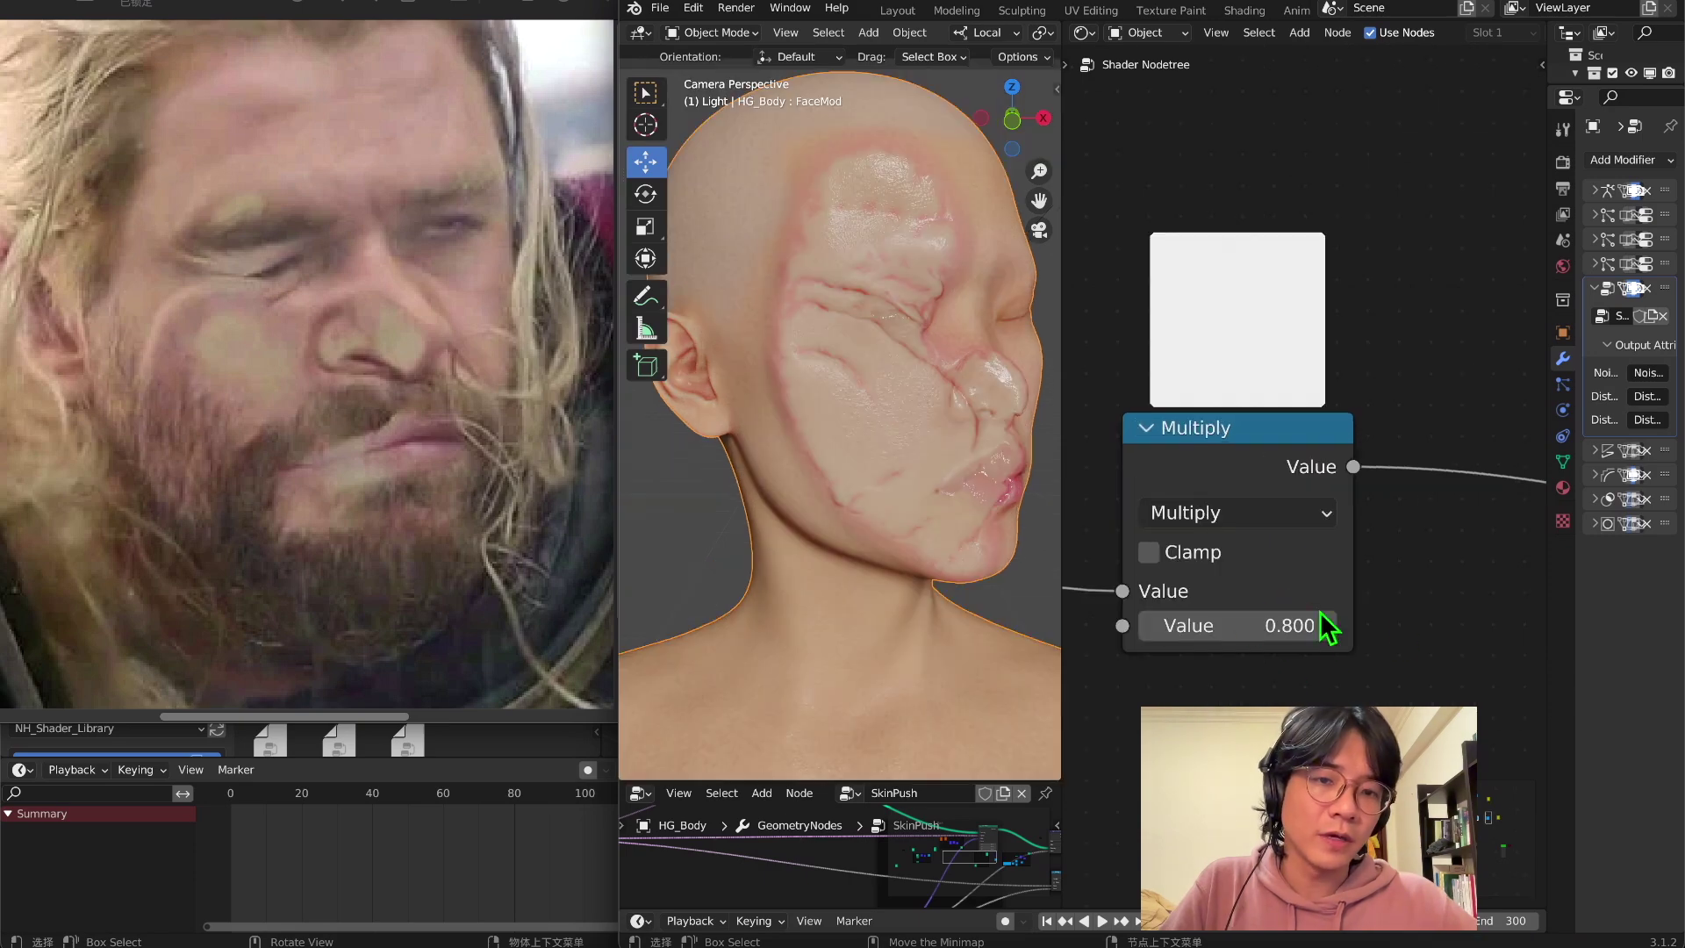
scroll(1294, 652, "down", 2)
scroll(978, 477, "up", 5)
scroll(808, 387, "down", 3)
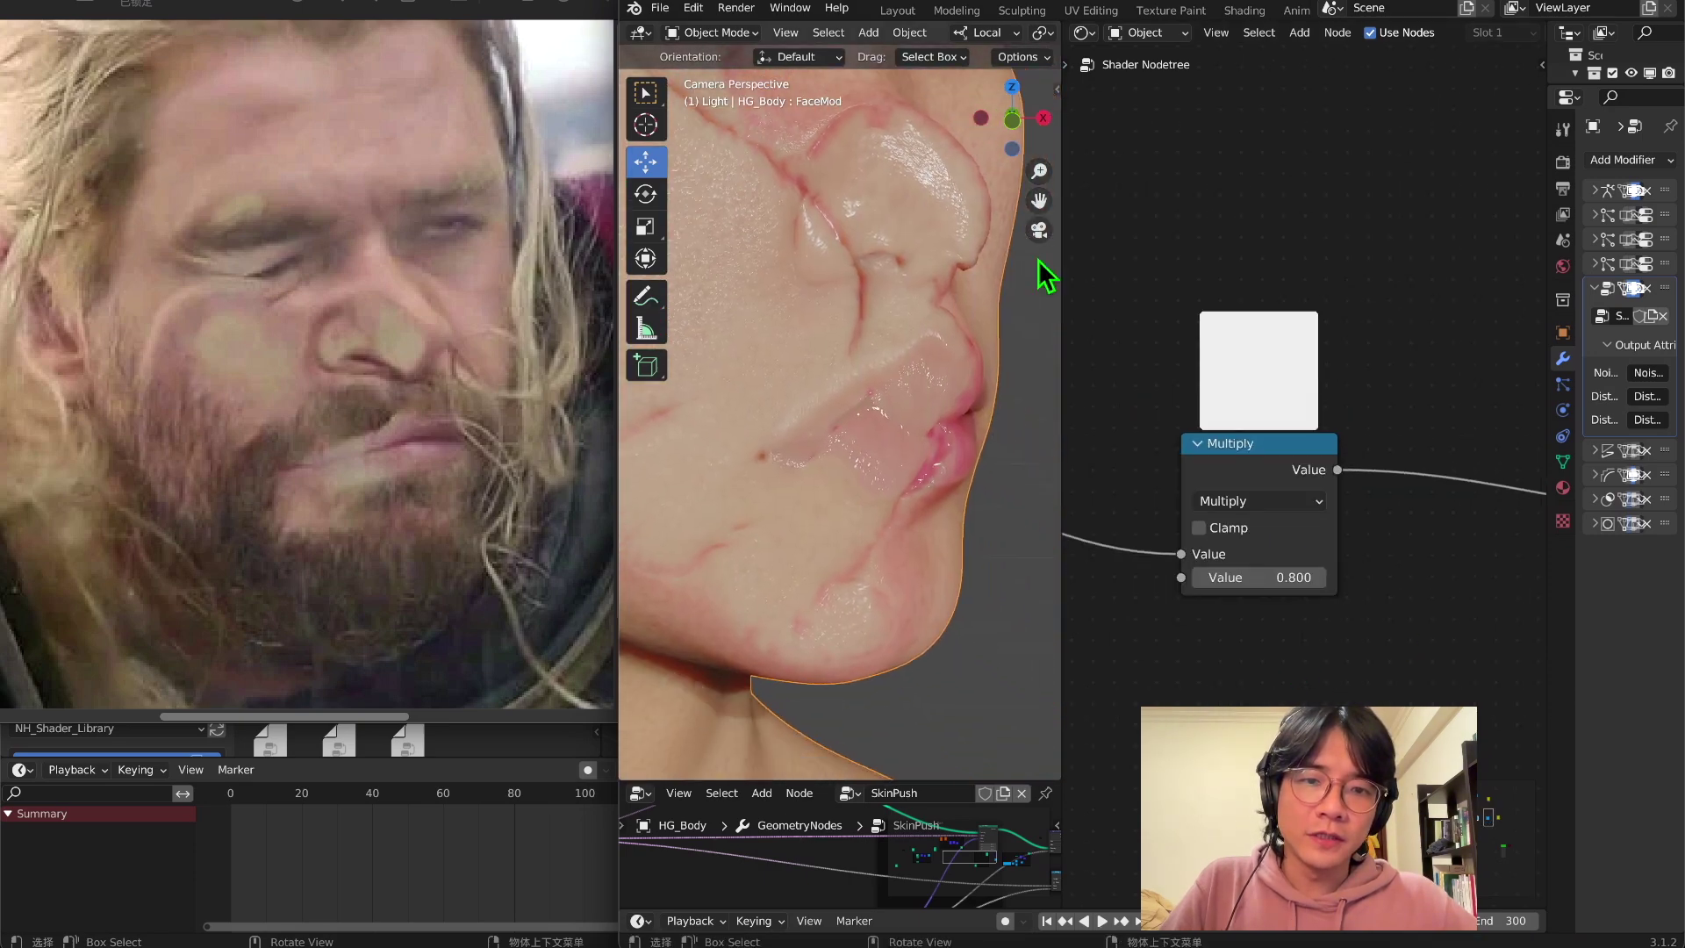
key("m")
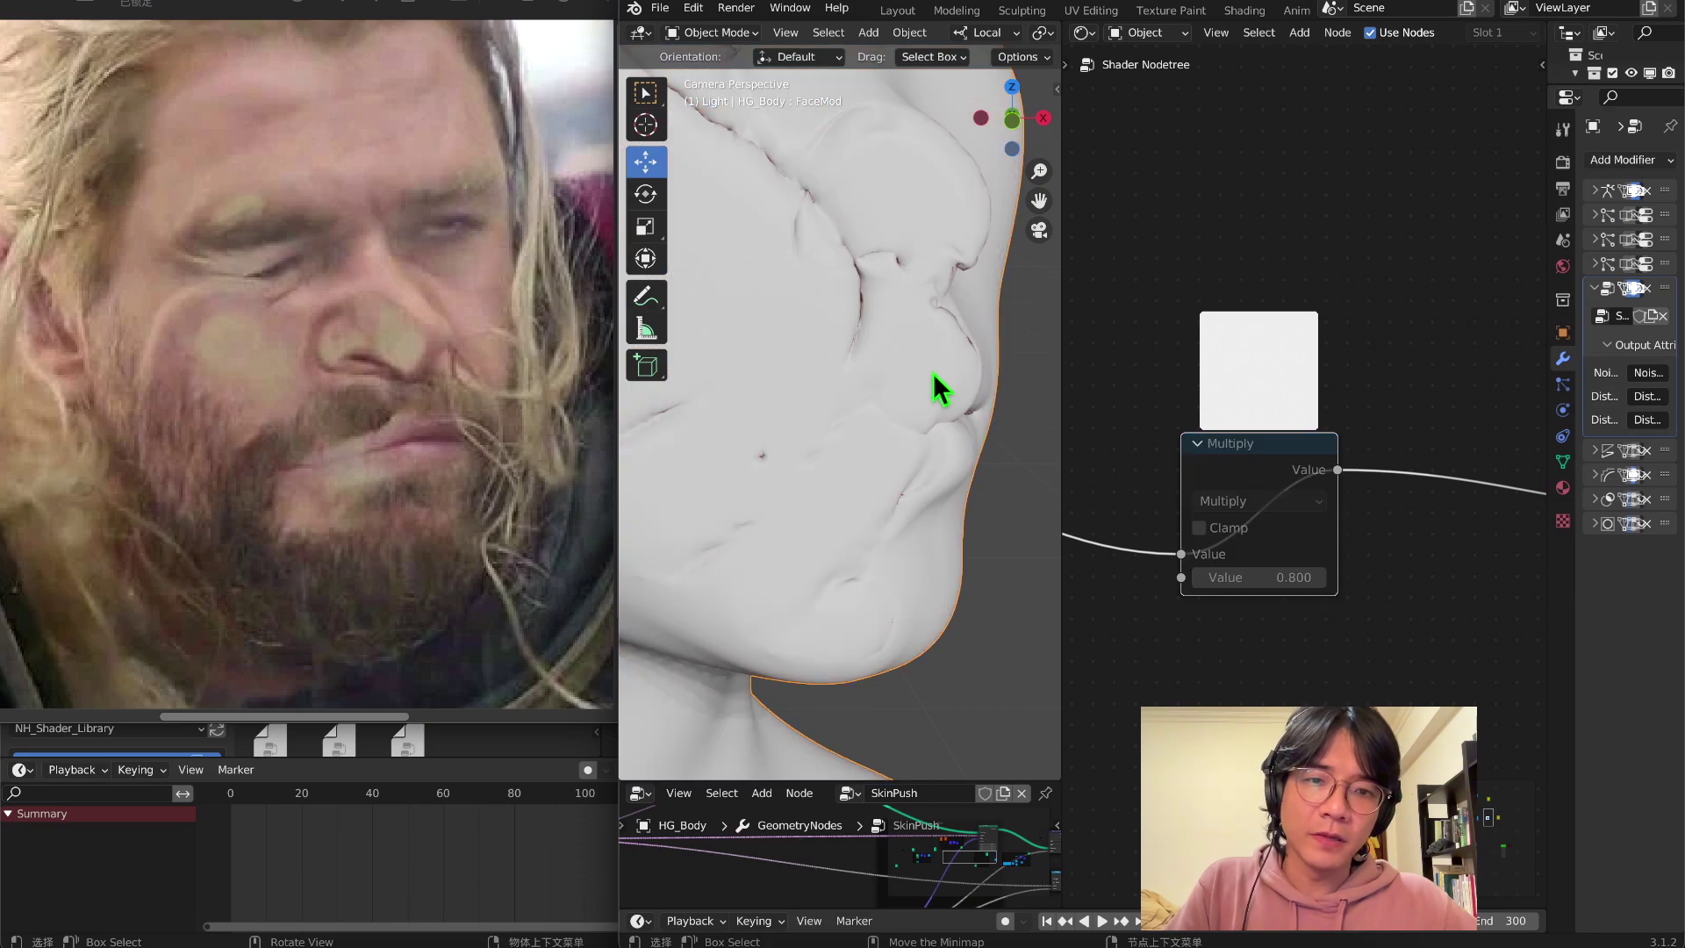
key("m")
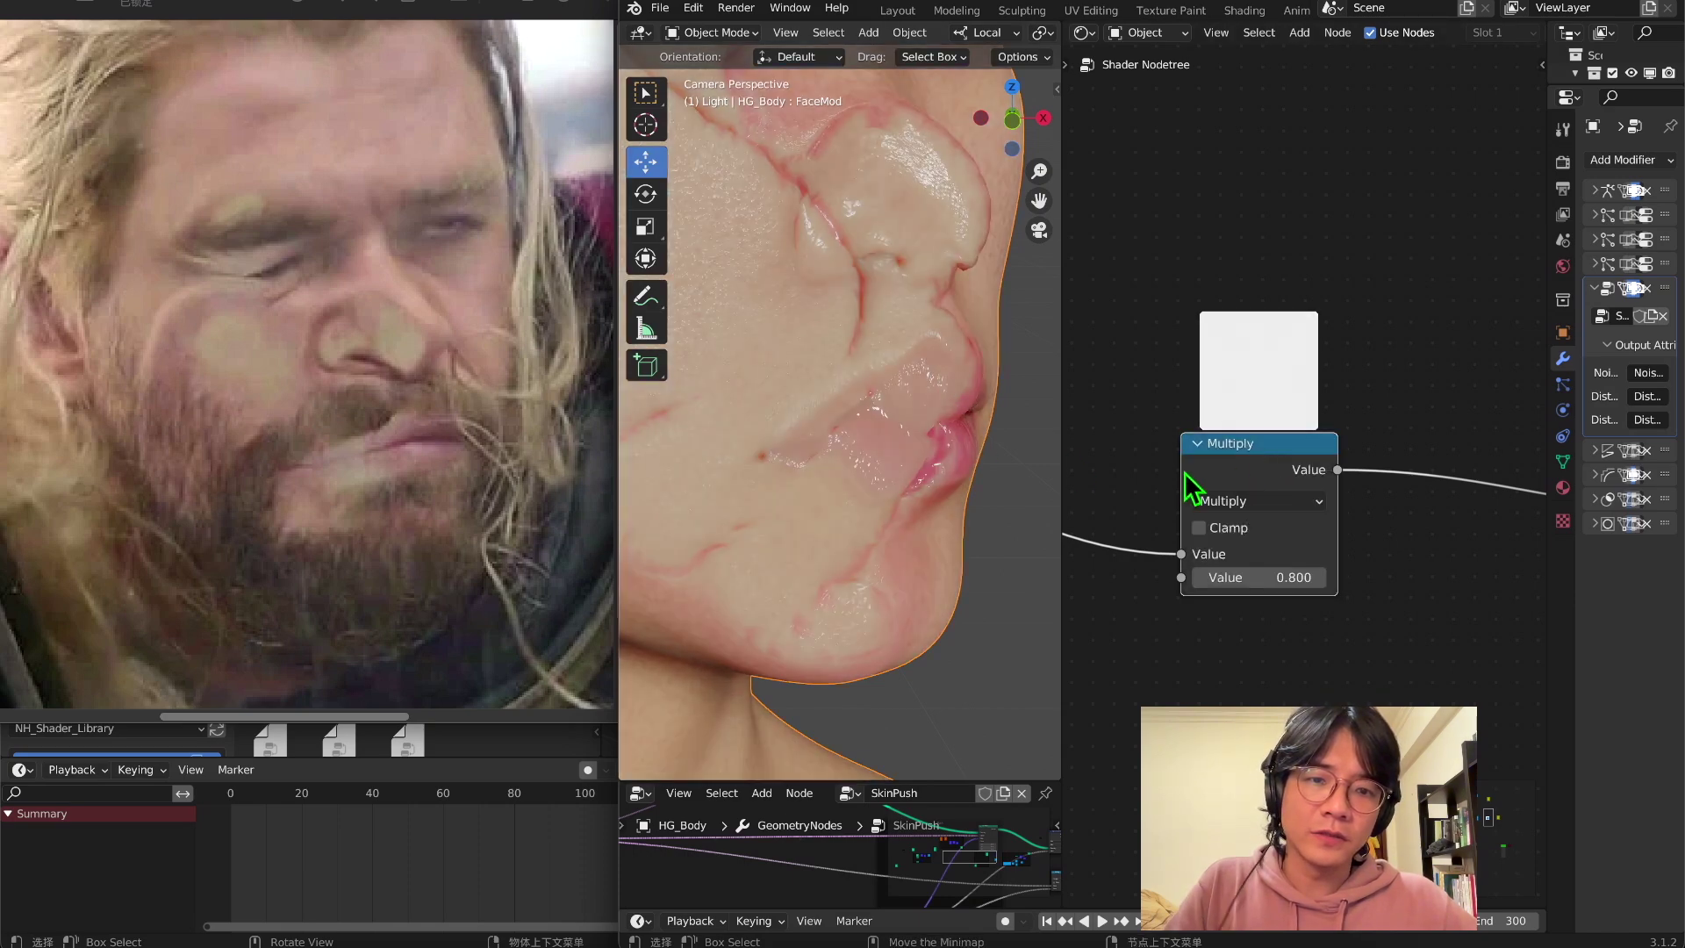
scroll(1211, 647, "down", 2)
scroll(1080, 470, "up", 1)
scroll(907, 403, "down", 4)
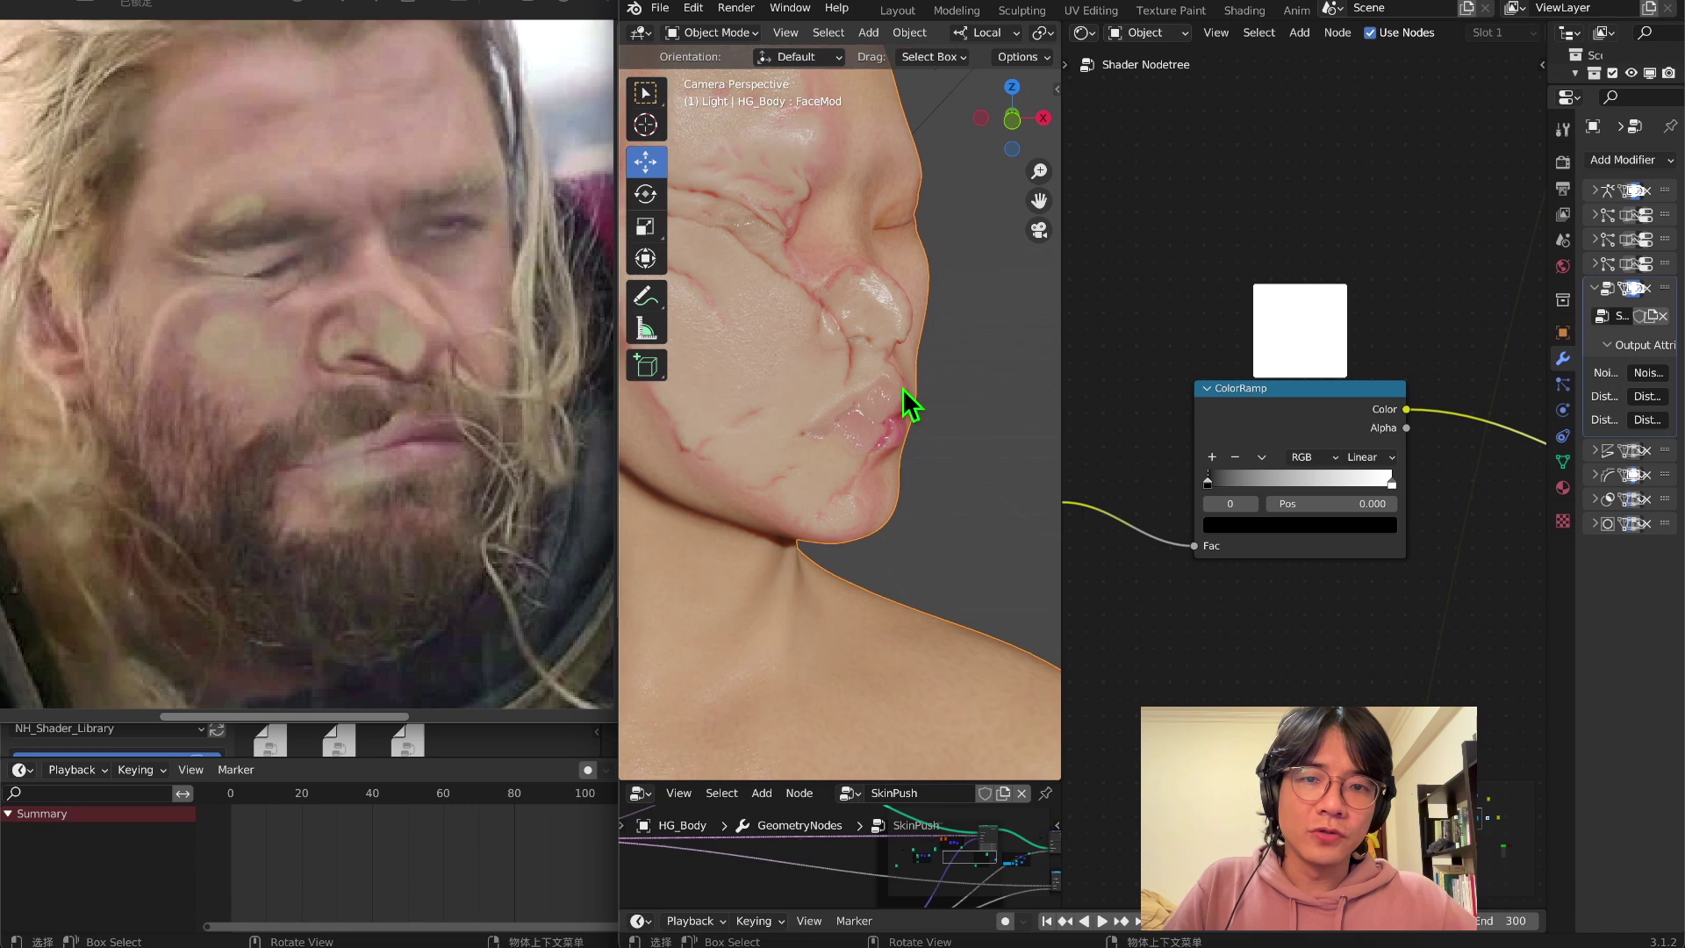
scroll(1181, 485, "up", 2)
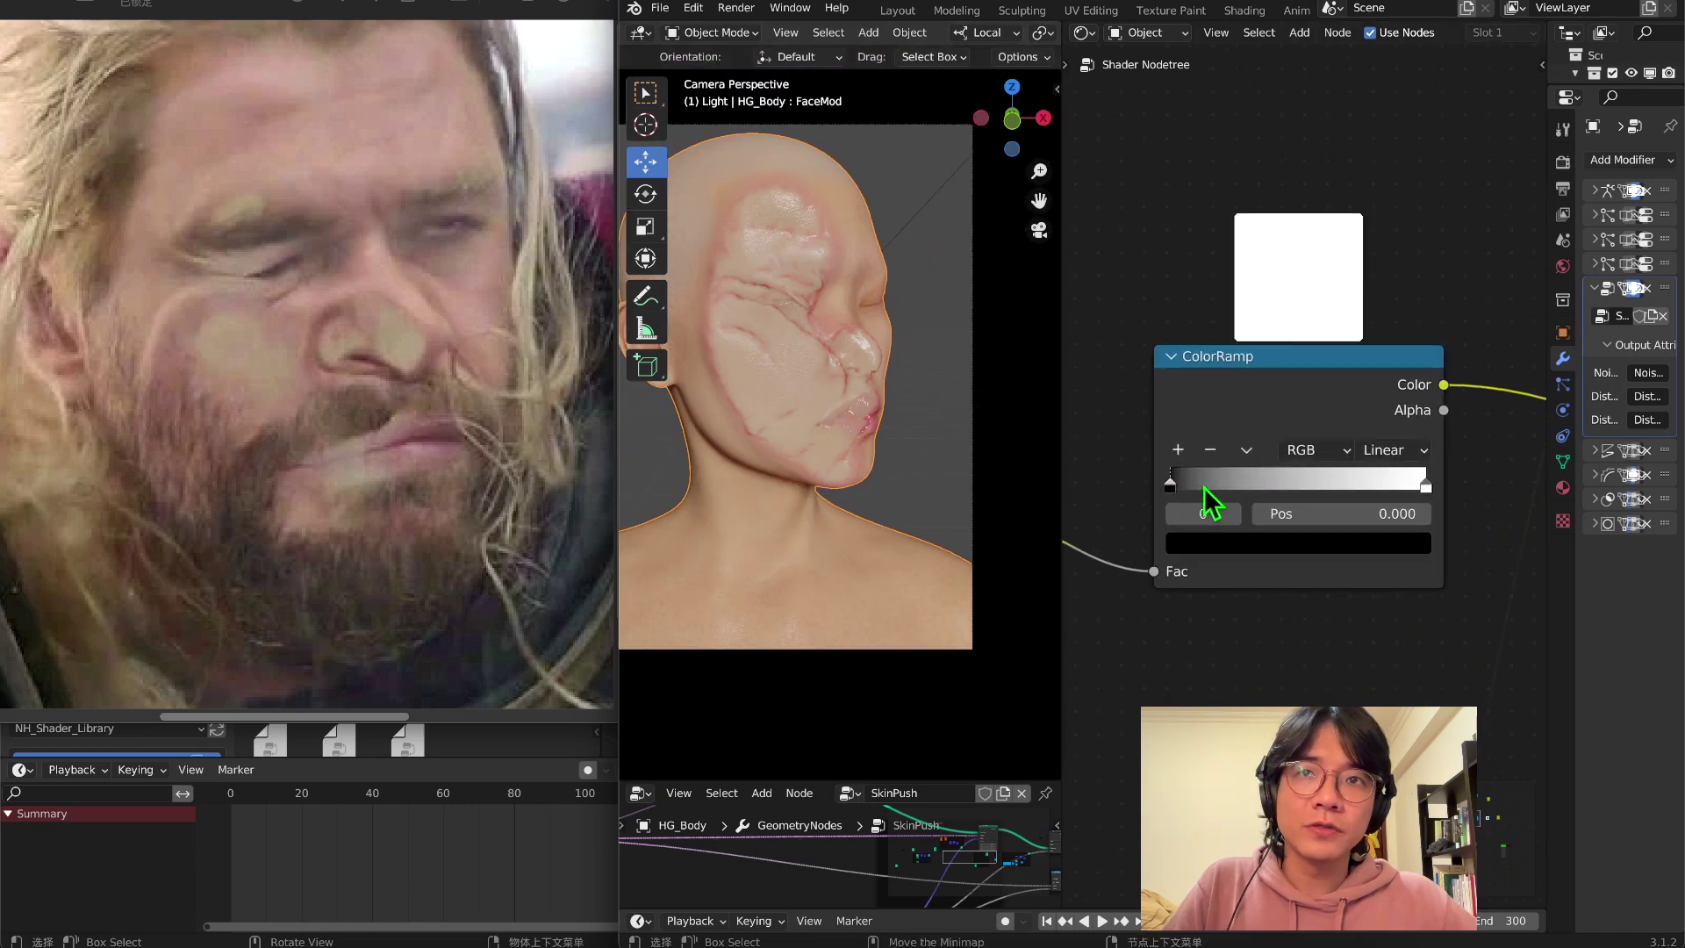
mouse_move(1187, 486)
left_mouse_down()
mouse_move(1228, 488)
mouse_move(1177, 489)
left_mouse_up()
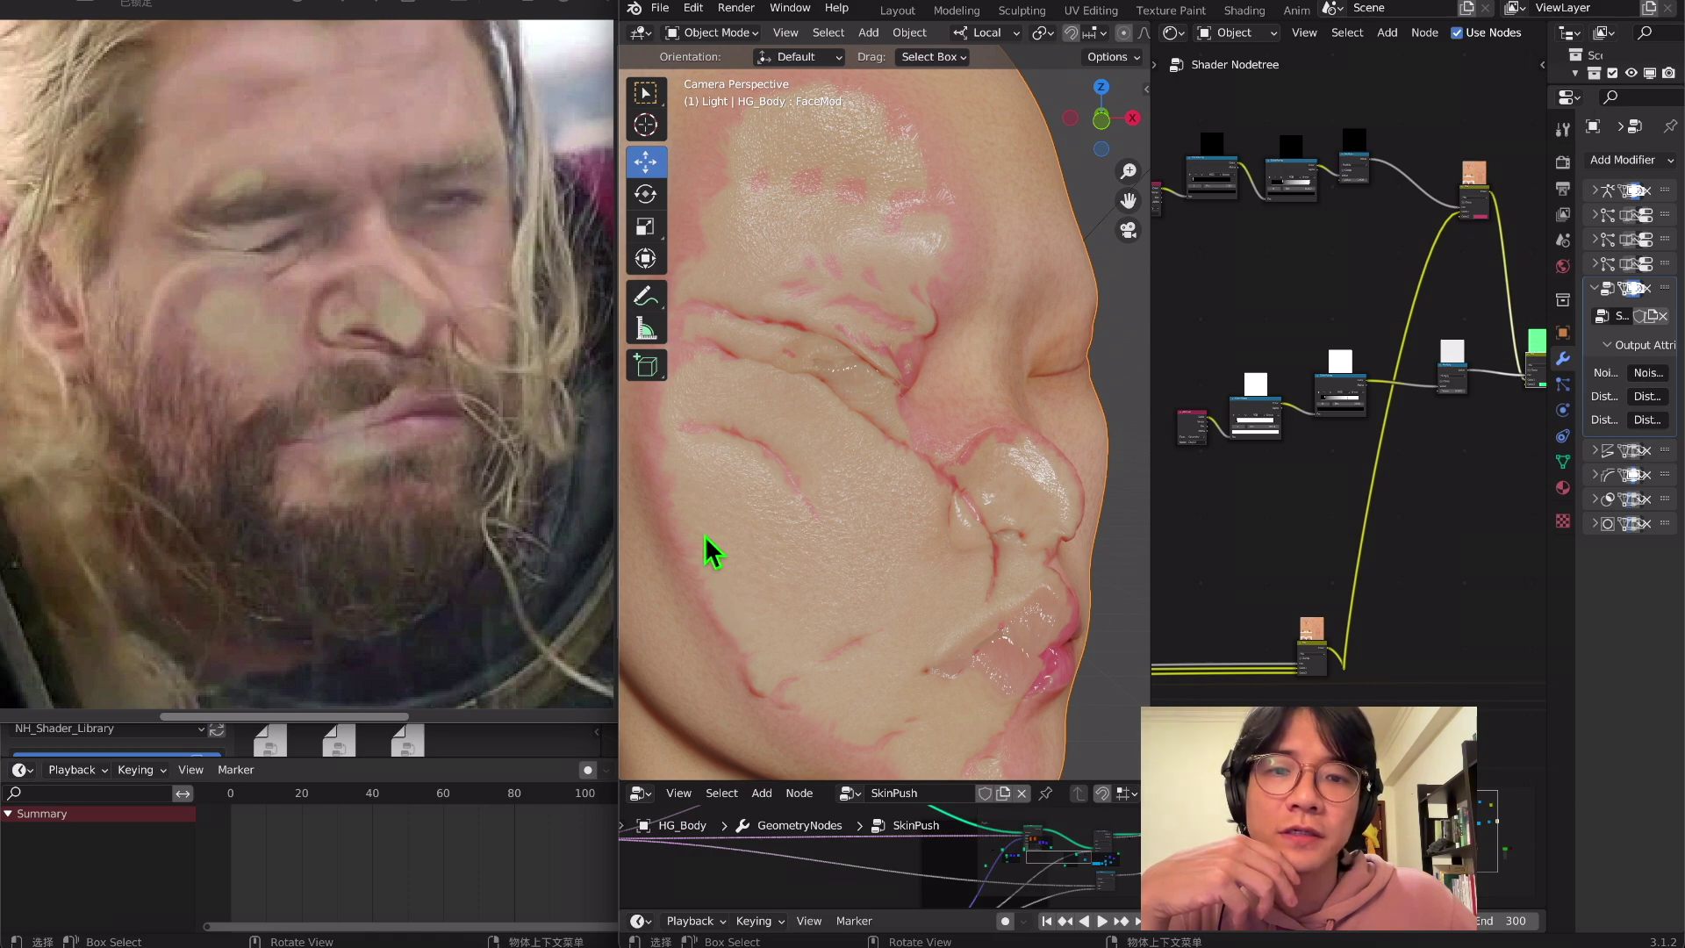
scroll(910, 406, "down", 4)
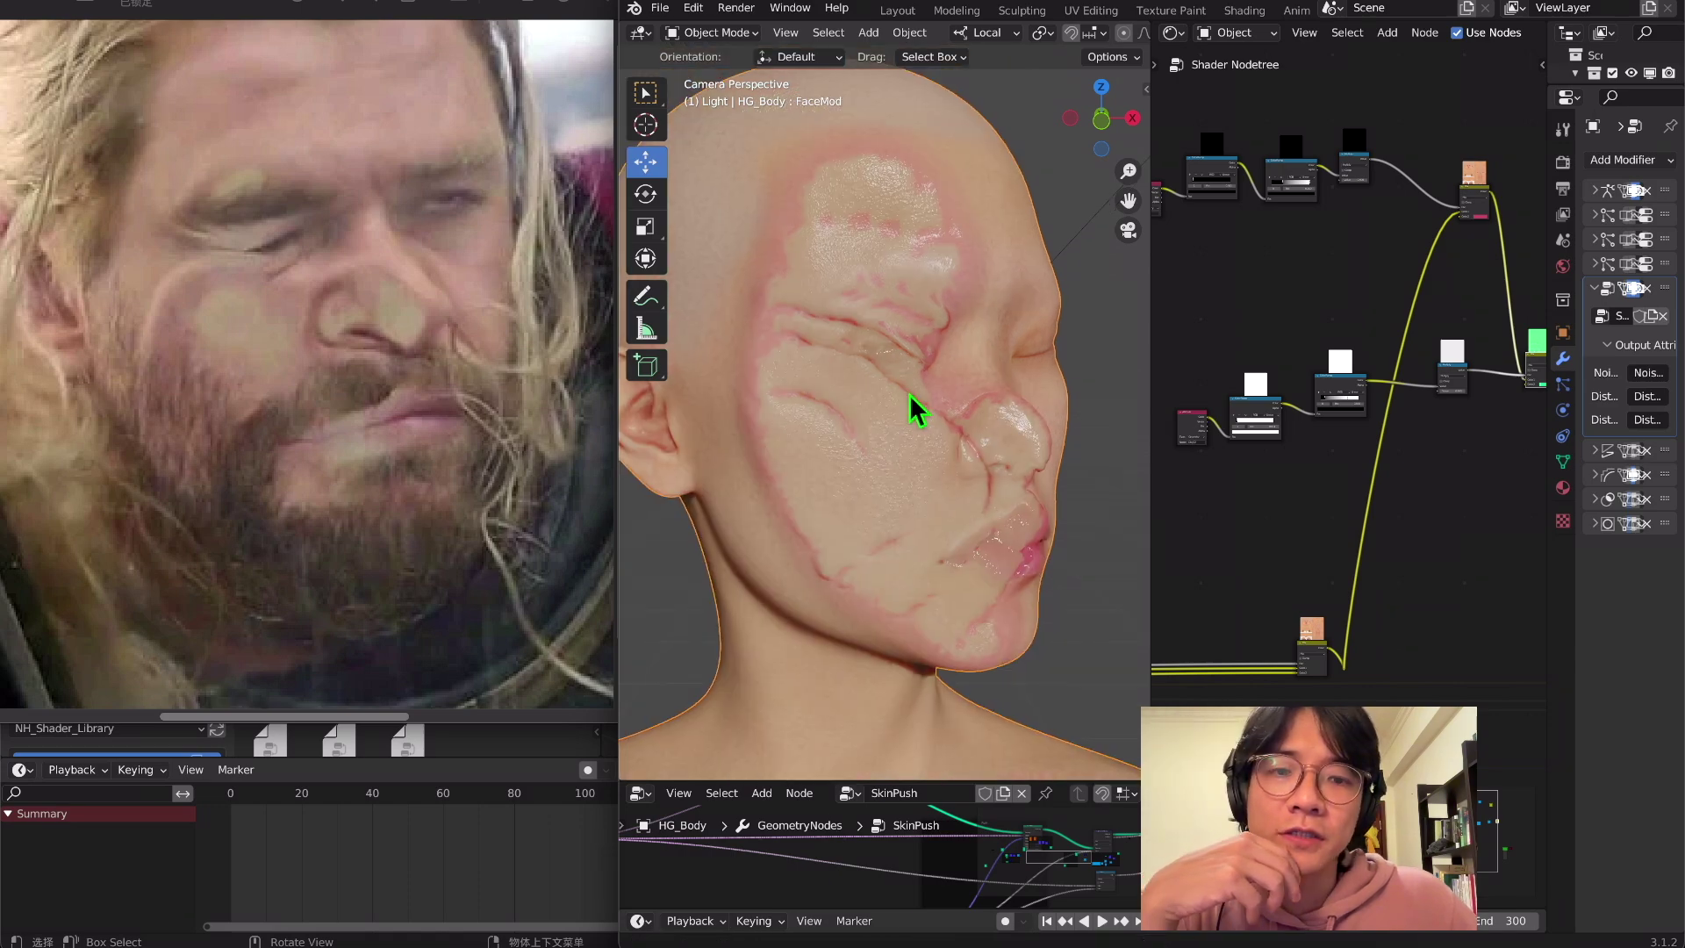
scroll(913, 408, "up", 4)
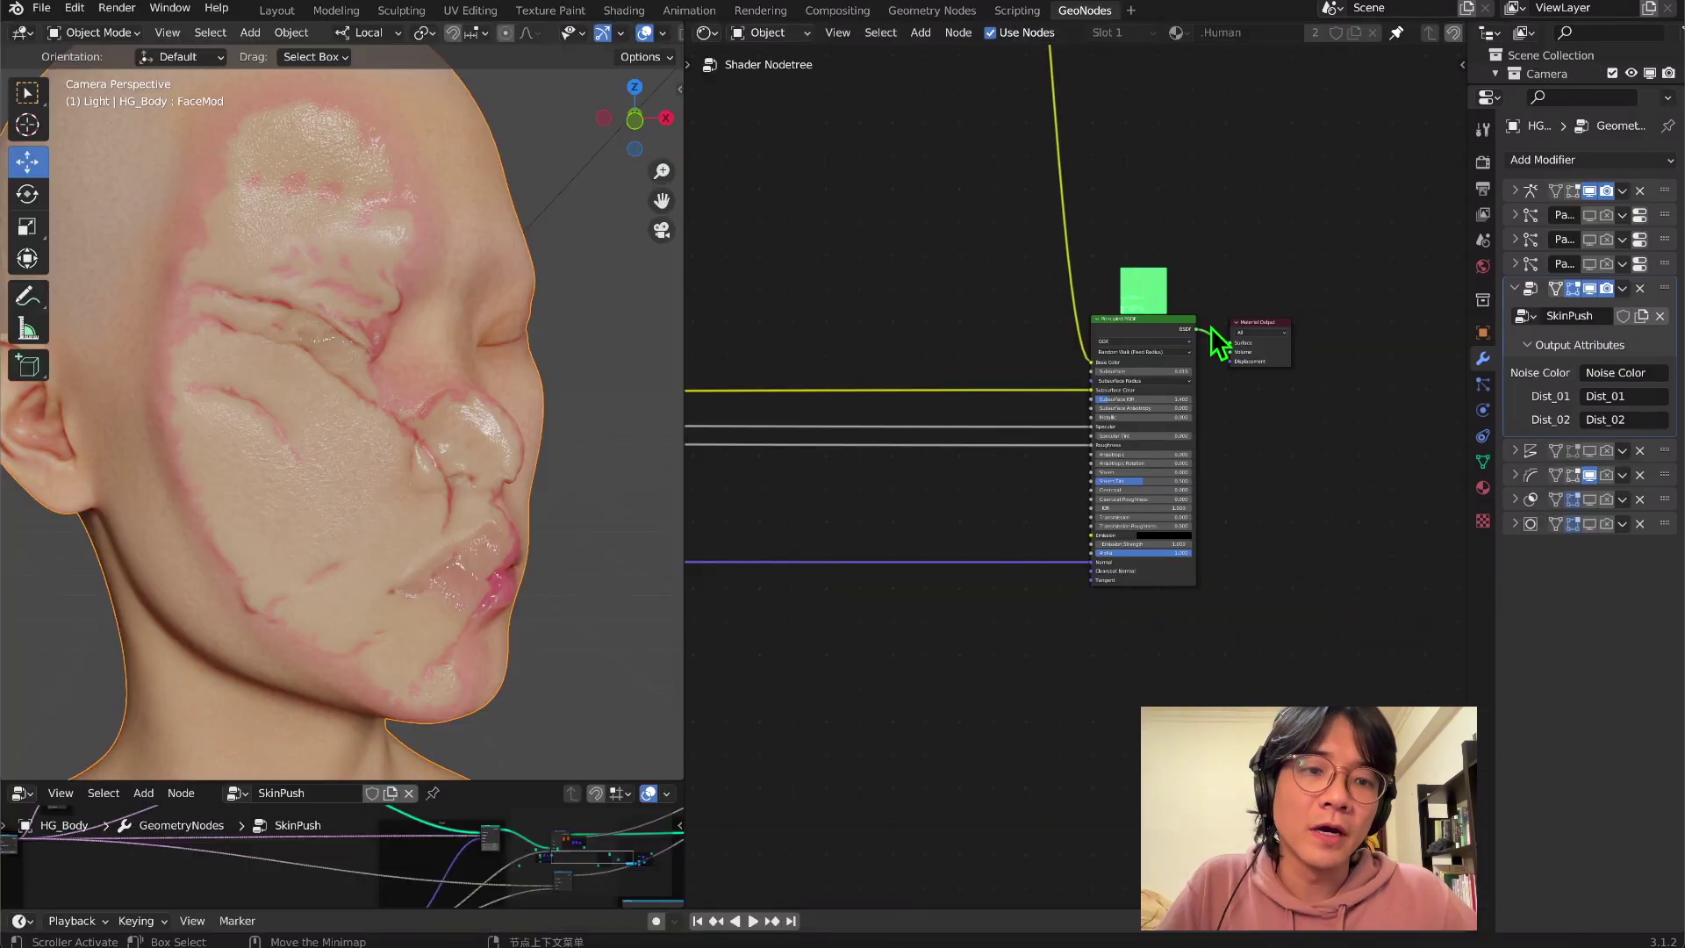
- Add a reroute on the Specular link, disconnect it, and set Specular to about 0.993
scroll(1072, 492, "up", 3)
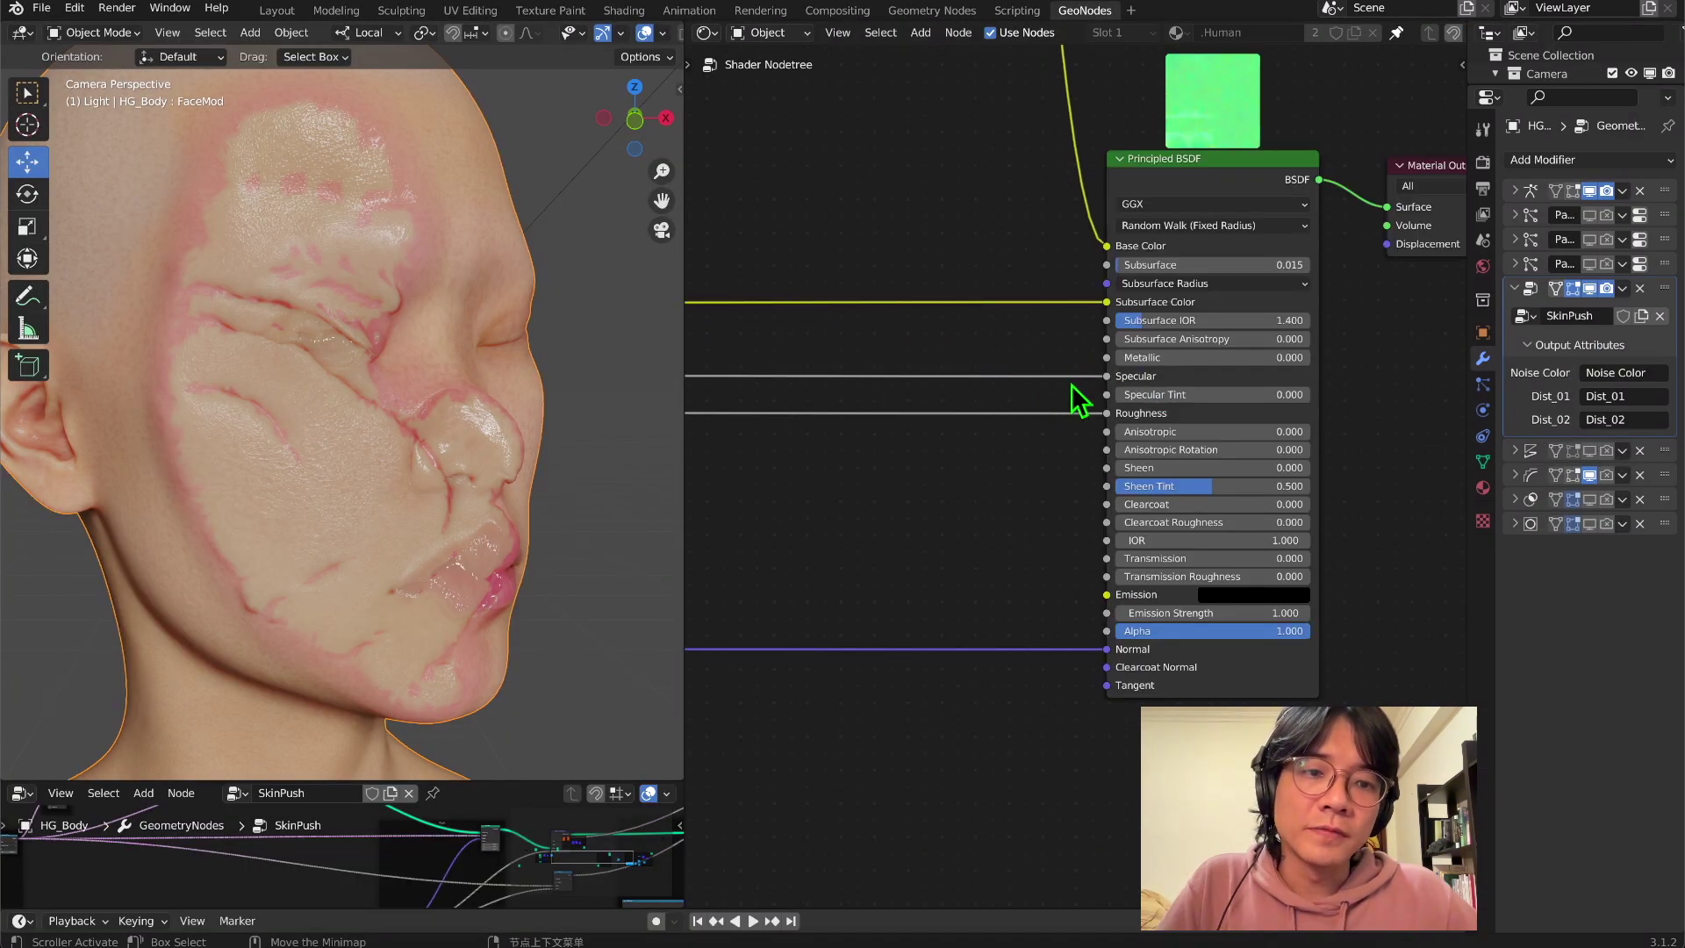
mouse_move(952, 347)
right_mouse_down("shift")
mouse_move(914, 380)
mouse_move(918, 419)
right_mouse_up("shift")
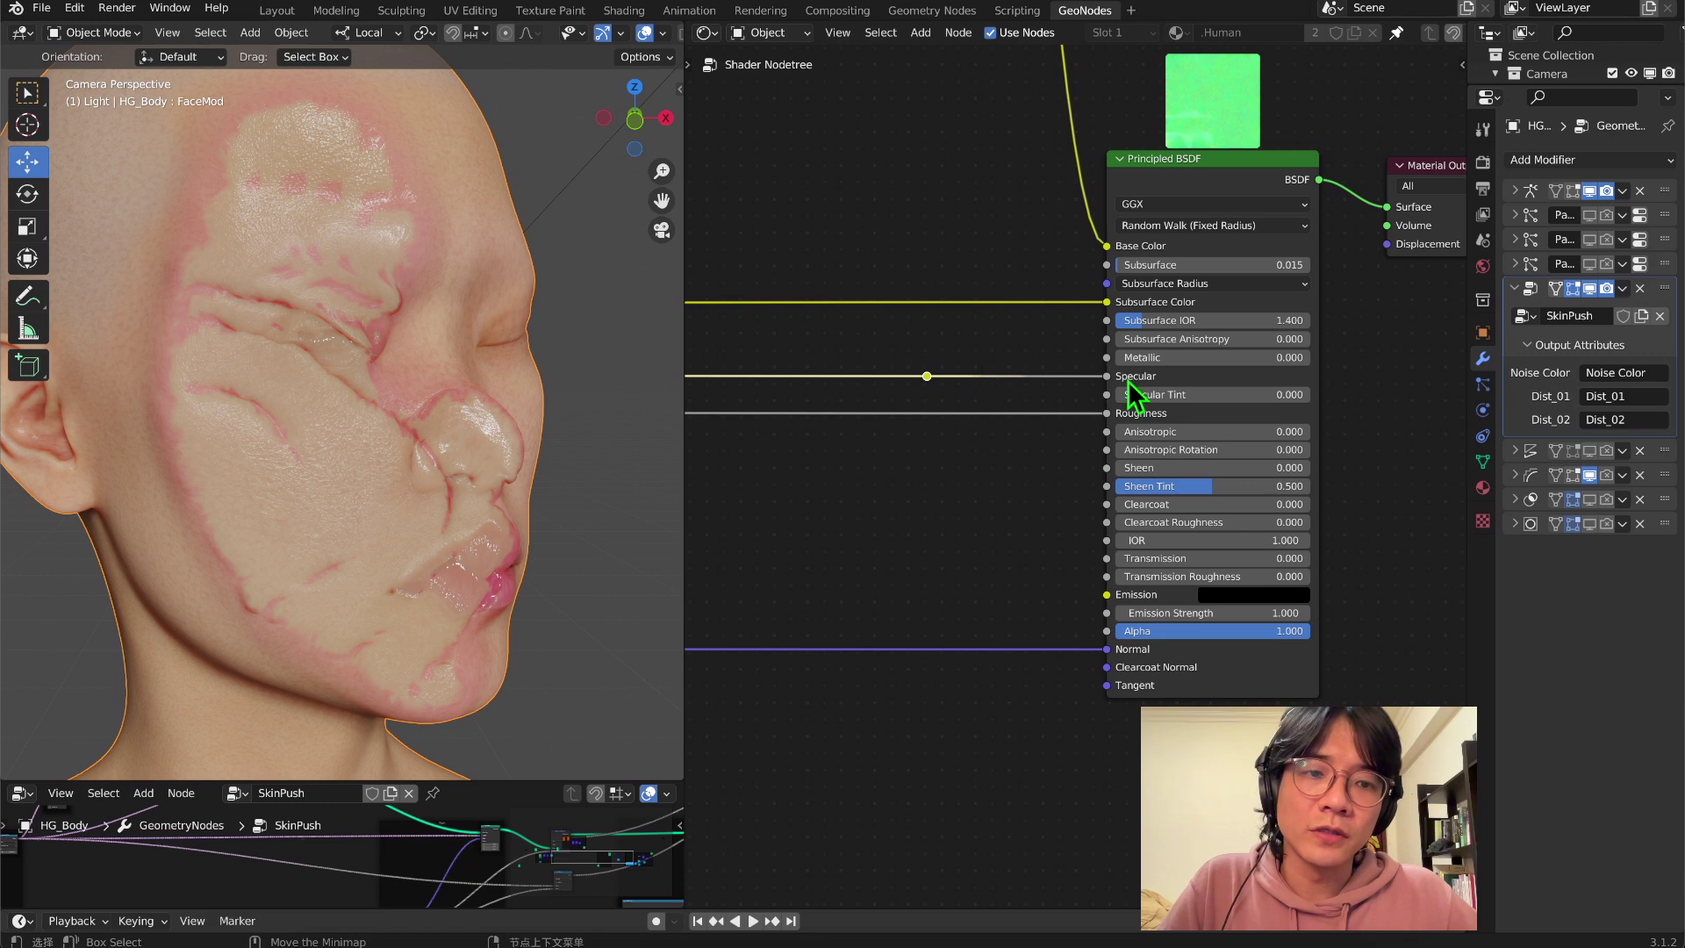
left_click_drag(1108, 376, 1054, 387)
left_click_drag(1299, 378, 1188, 380)
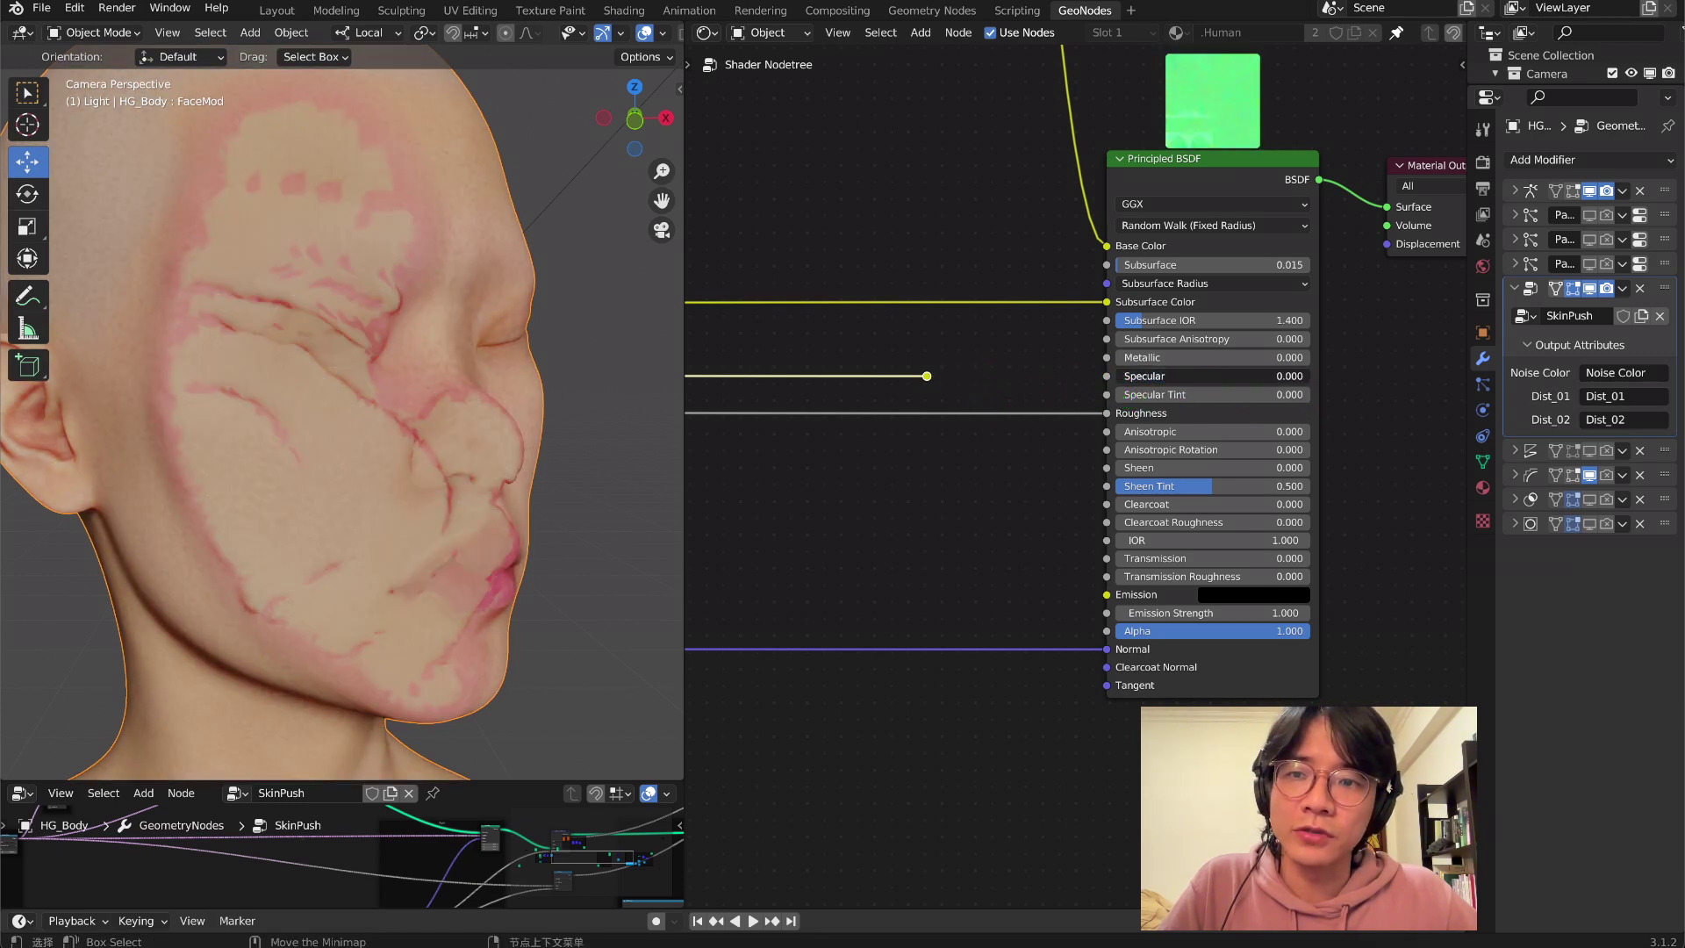
left_click_drag(1188, 377, 1278, 377)
- Restore the rerouted Specular link and reposition its reroute point beside the attribute nodes
key("ctrl+z")
scroll(1223, 509, "down", 2)
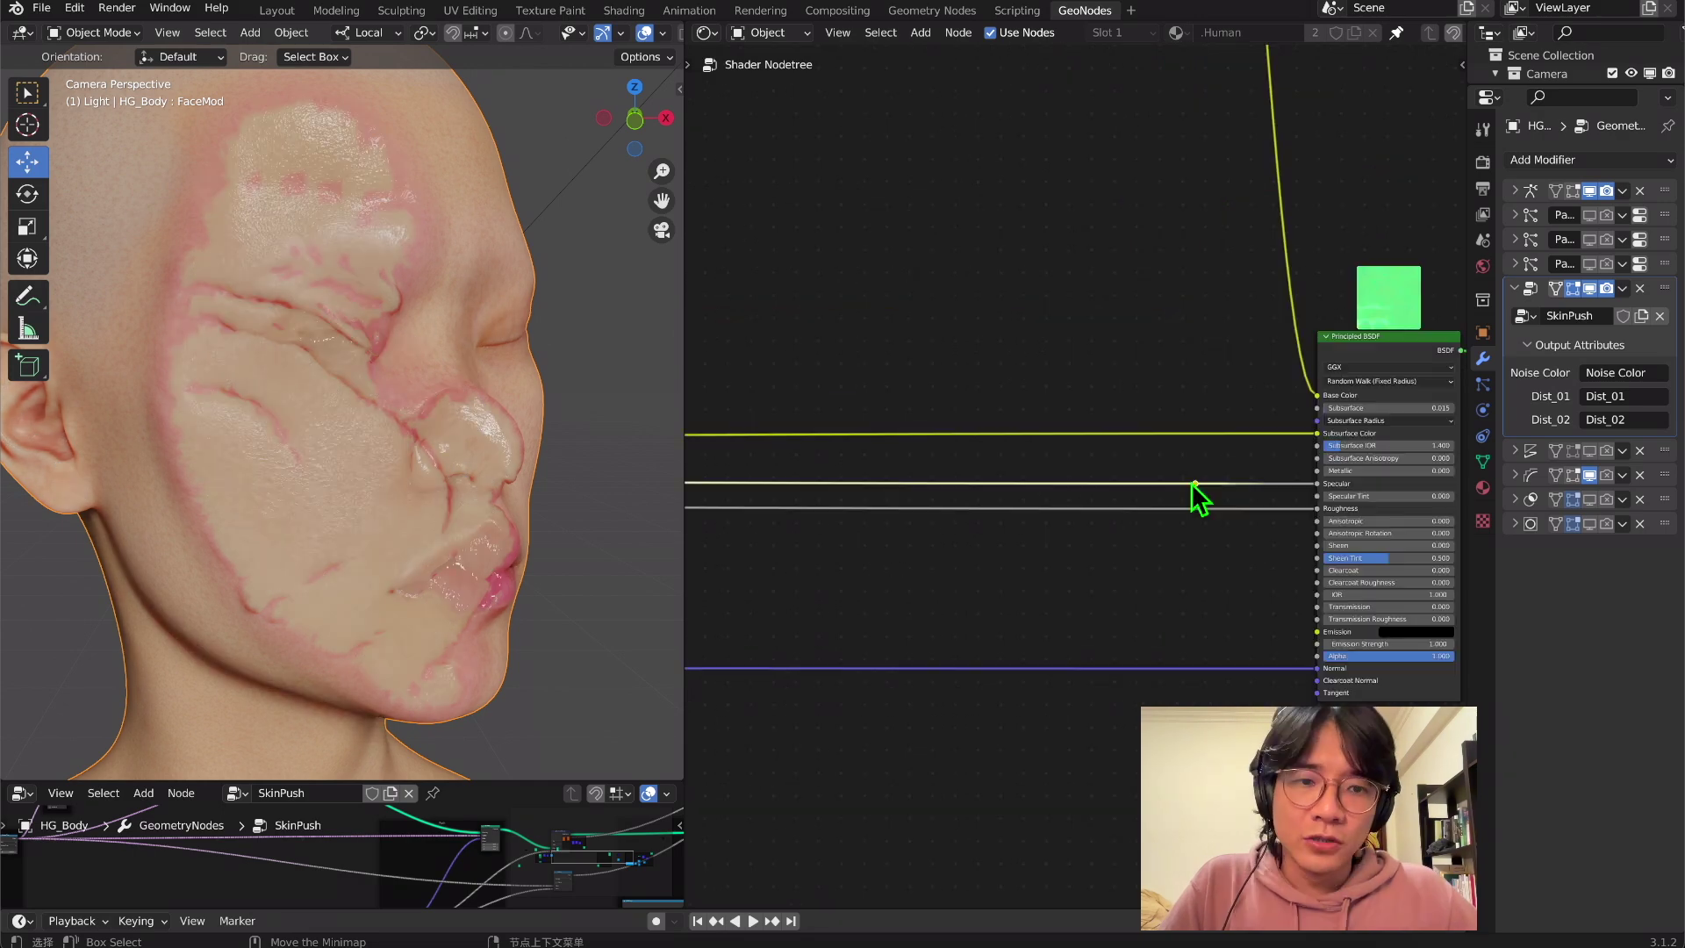
left_click_drag(1195, 482, 1141, 433)
scroll(878, 215, "down", 2)
middle_click_drag(1190, 348, 1061, 509)
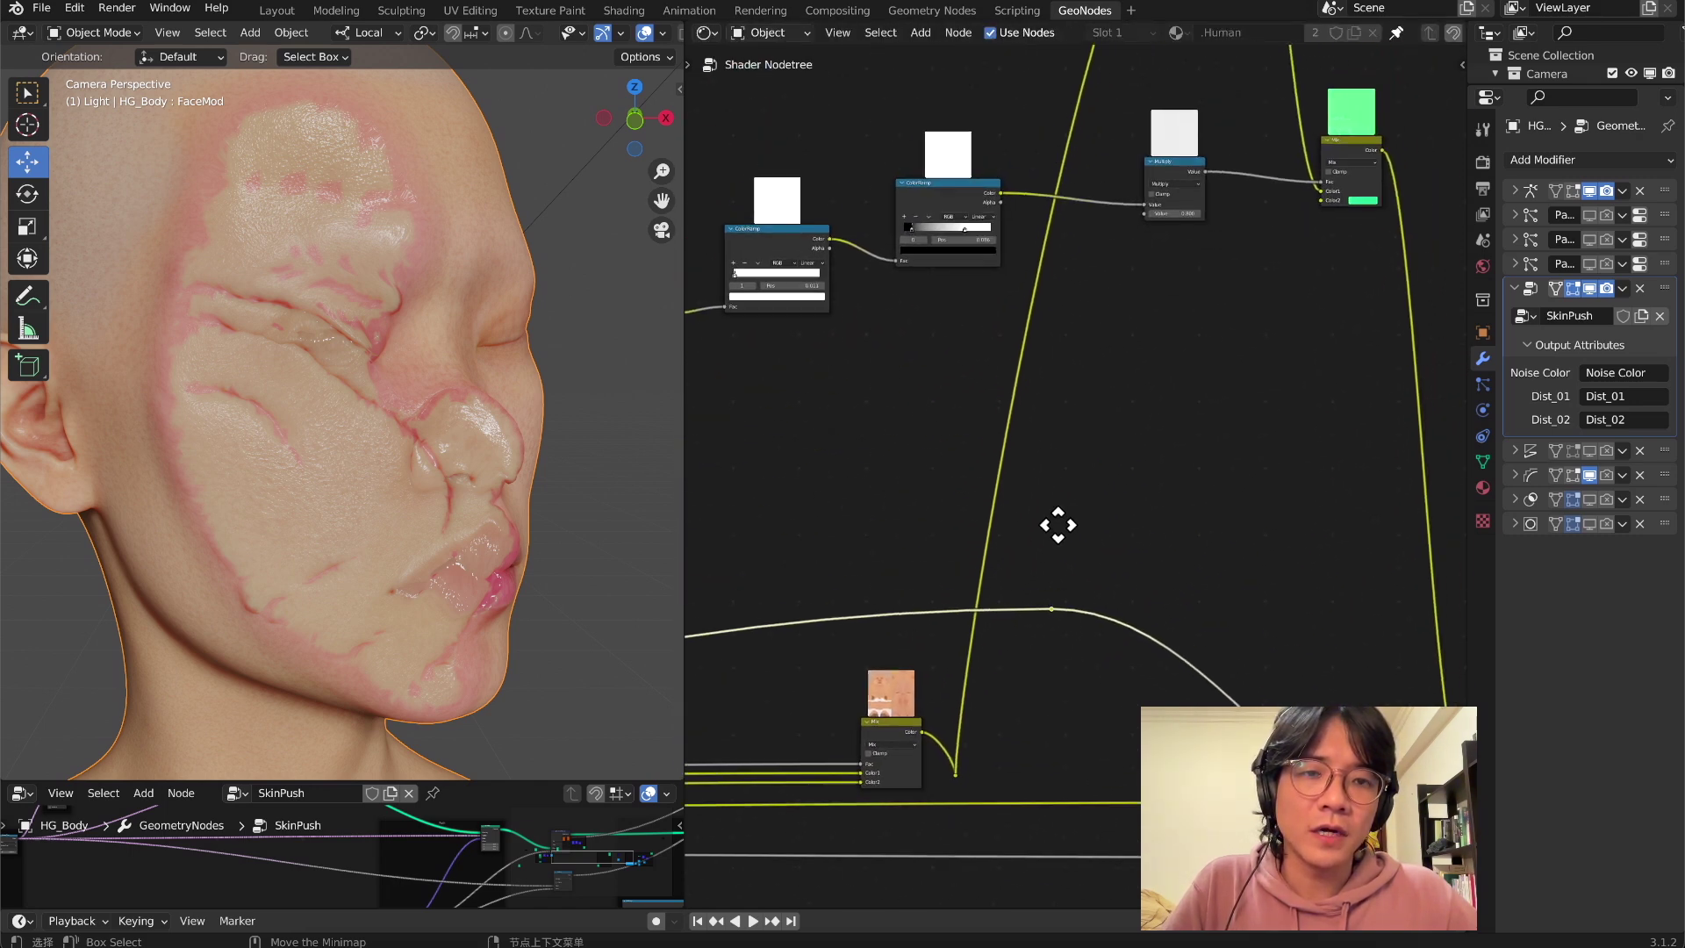
scroll(1068, 425, "down", 1)
left_click_drag(800, 292, 1001, 498)
scroll(1189, 500, "up", 2)
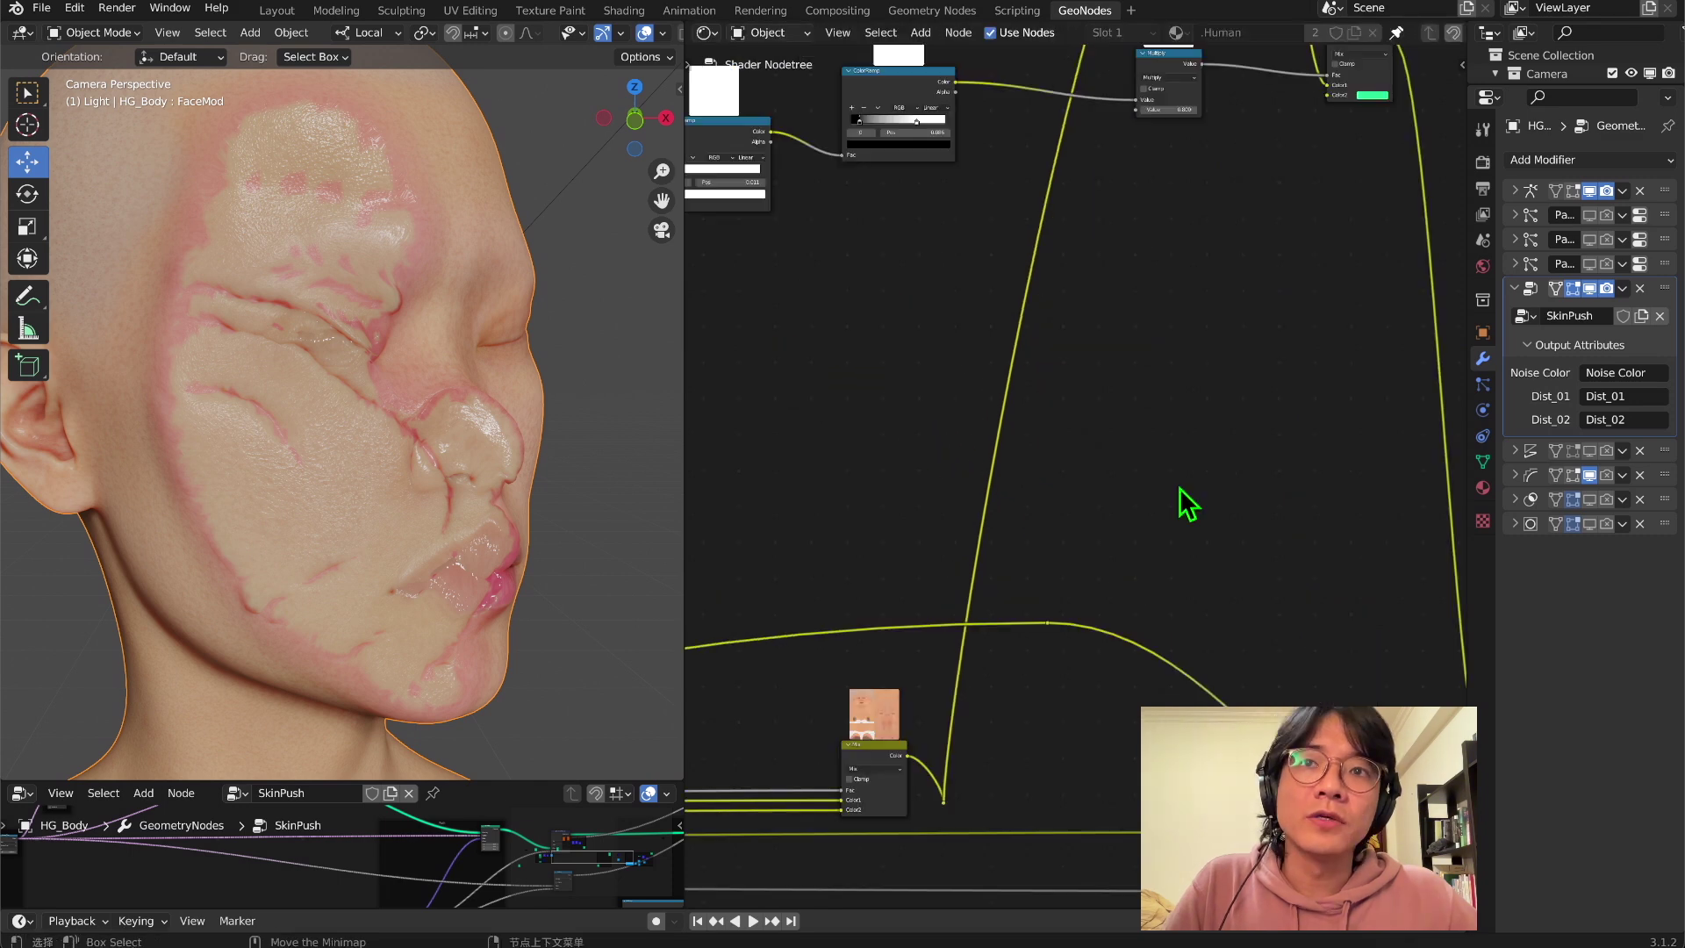
- Add a Math node set to Multiply
key("shift+a")
type("math")
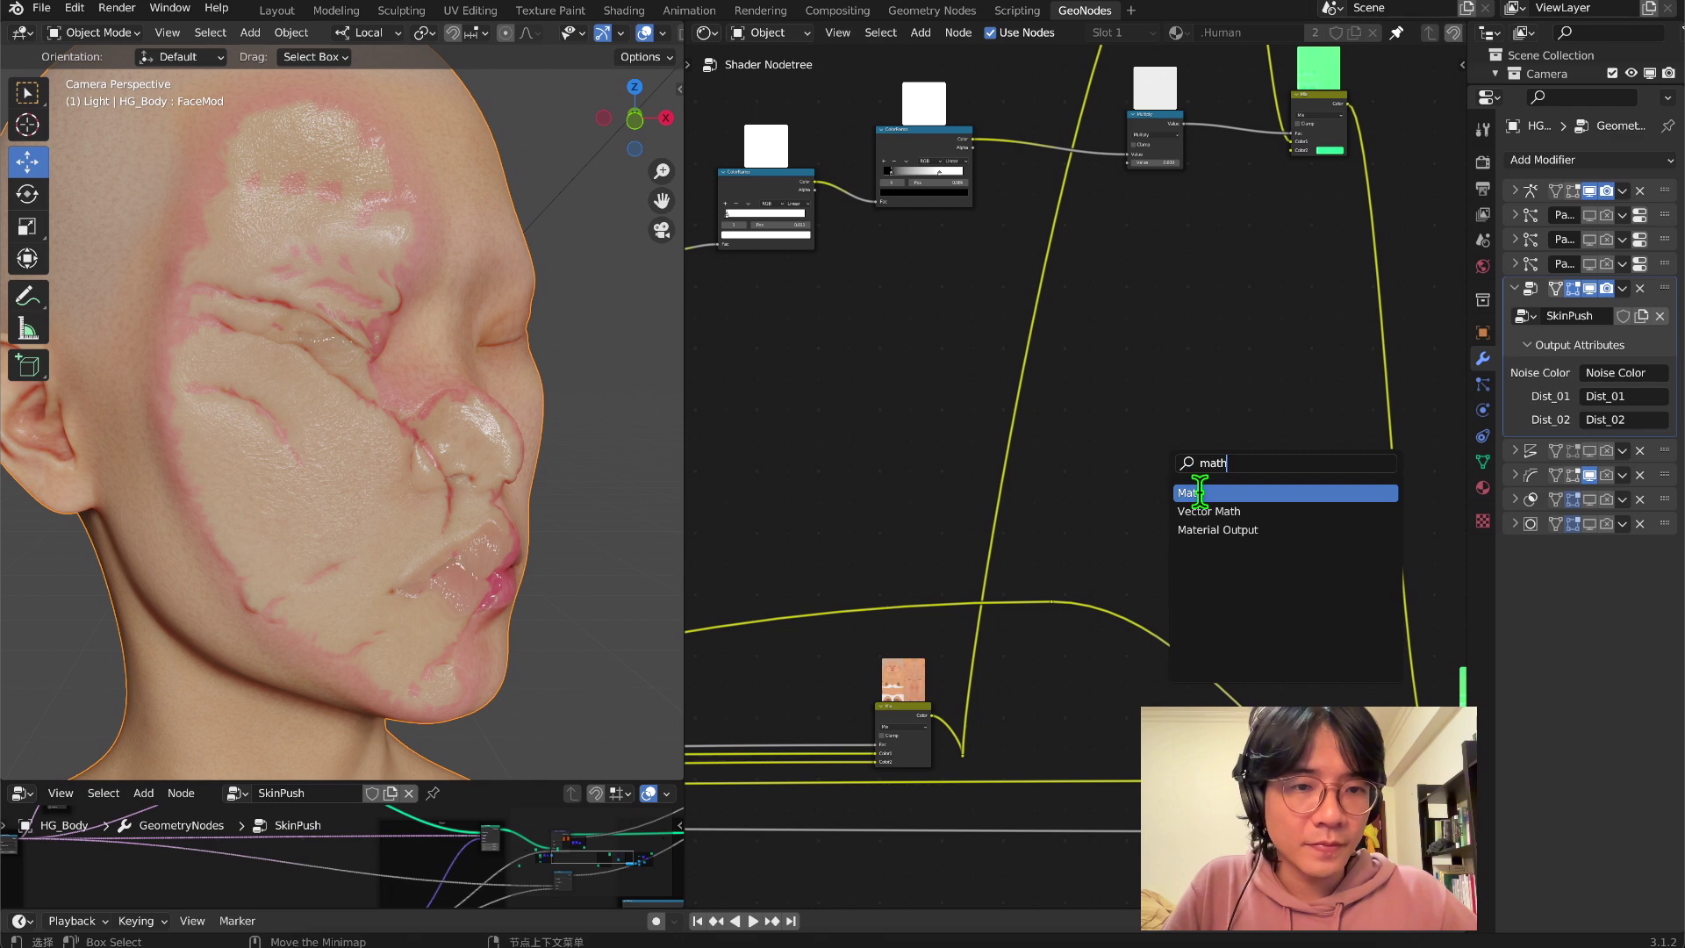
left_click(1200, 493)
left_click(1214, 401)
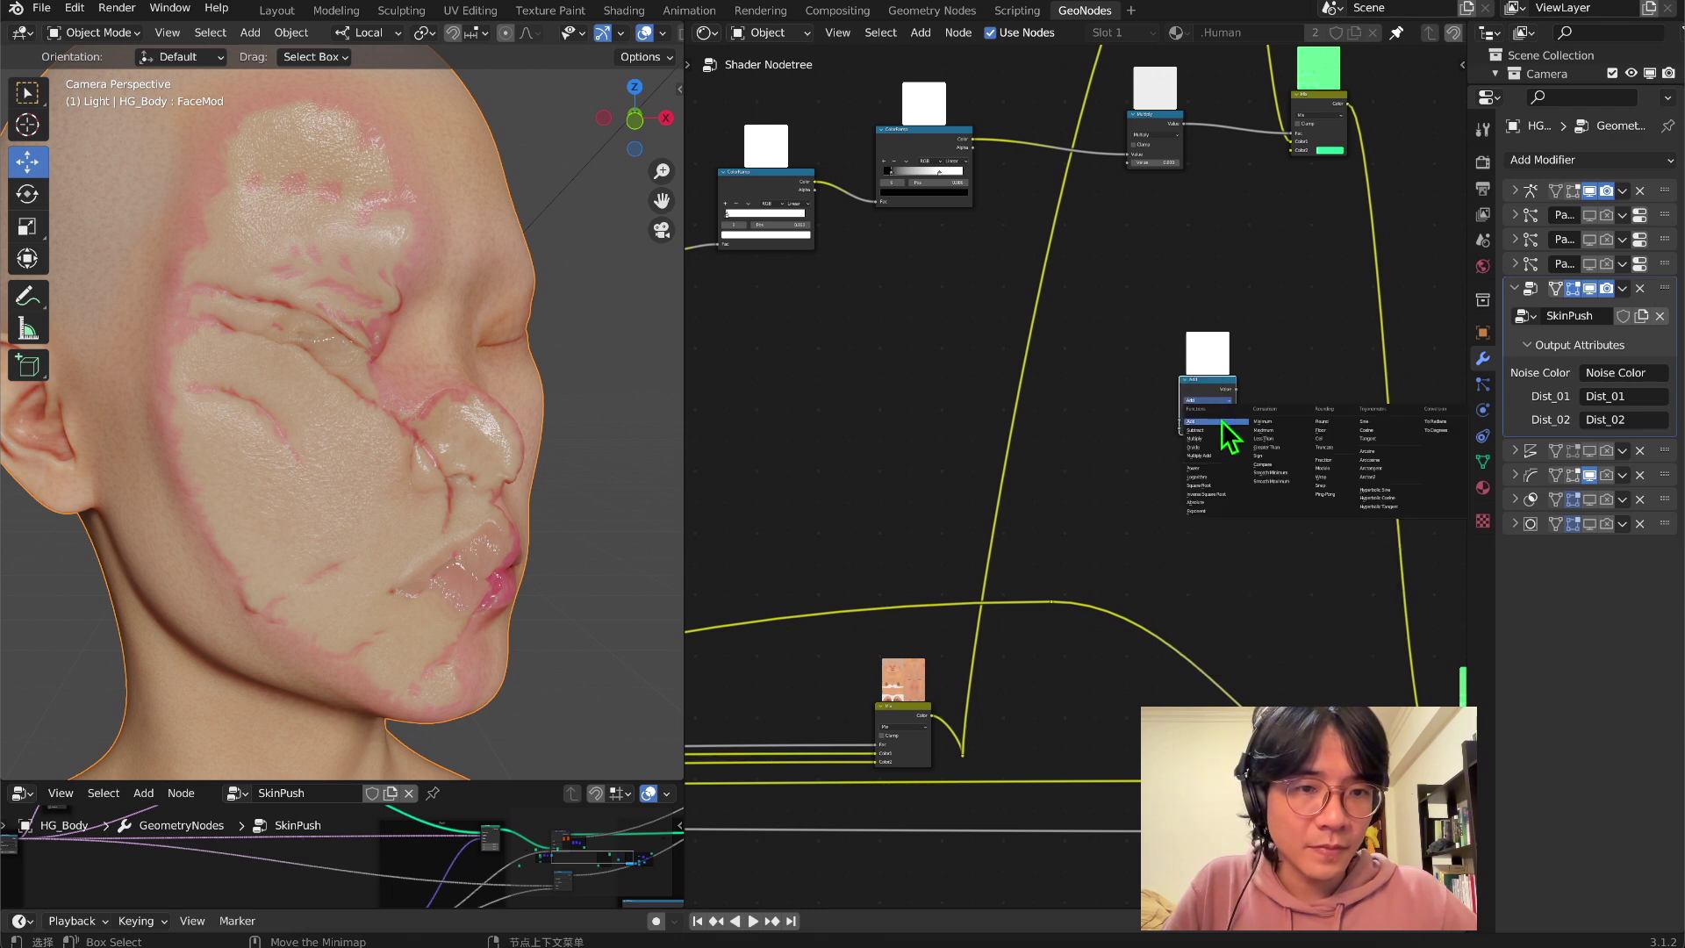
left_click(1215, 437)
- Wire the rerouted value and attribute output into Multiply and feed its result into Specular
scroll(1194, 509, "left", 5)
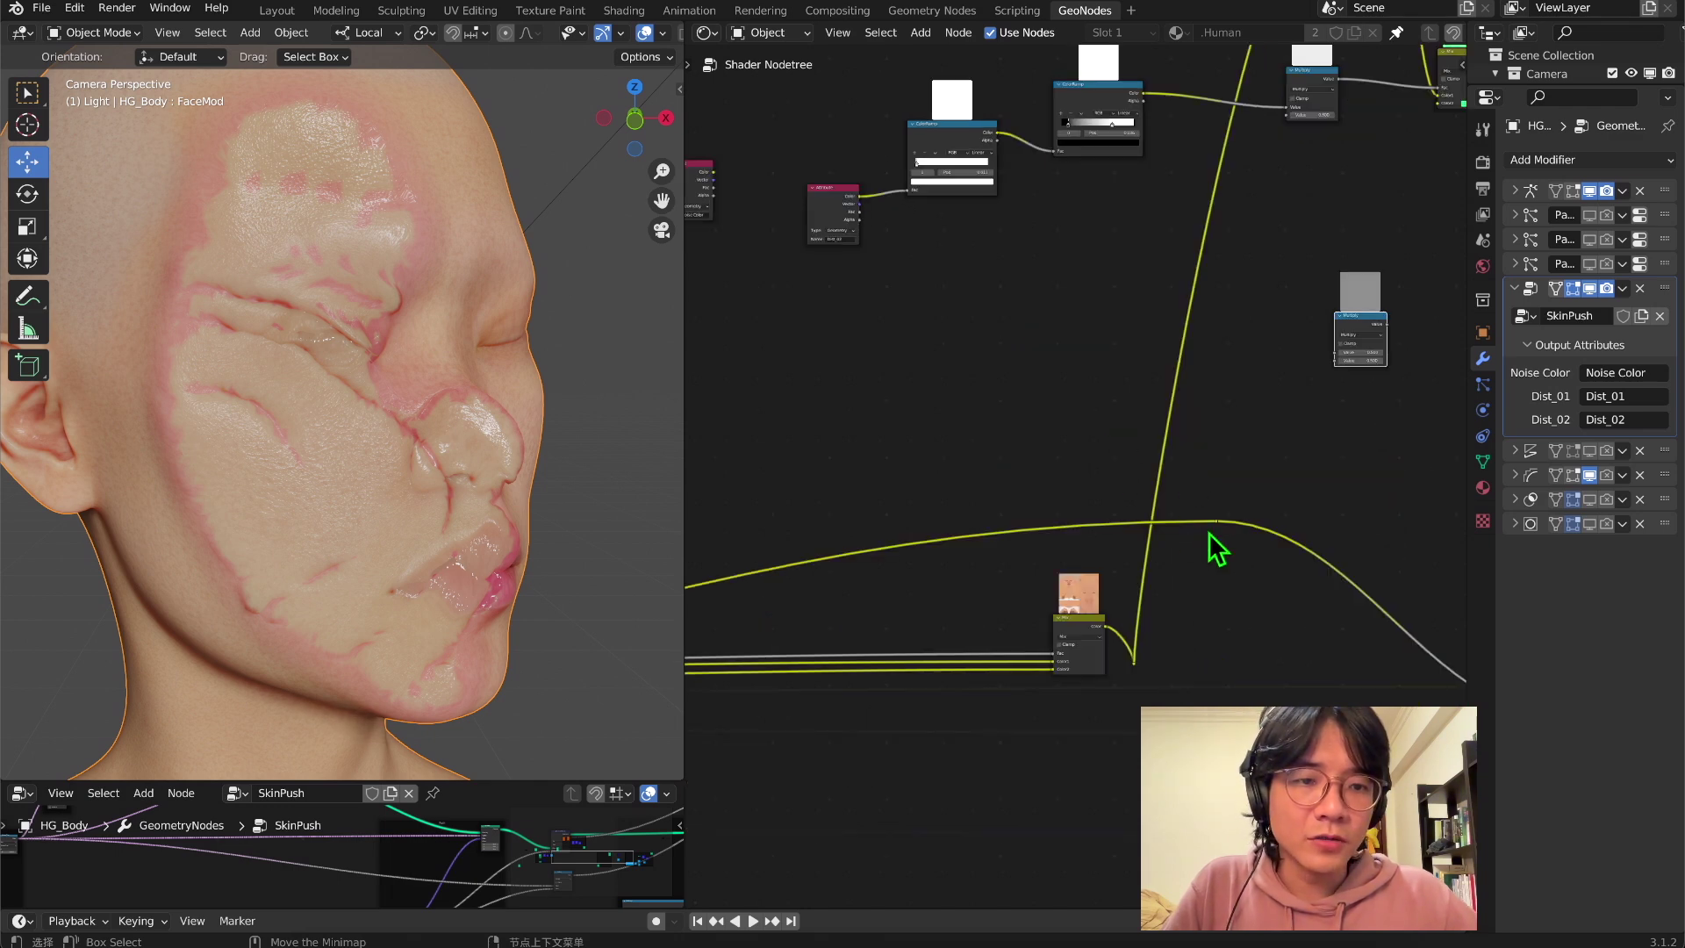
left_click_drag(1216, 524, 1335, 360)
middle_click_drag(1335, 360, 1221, 384)
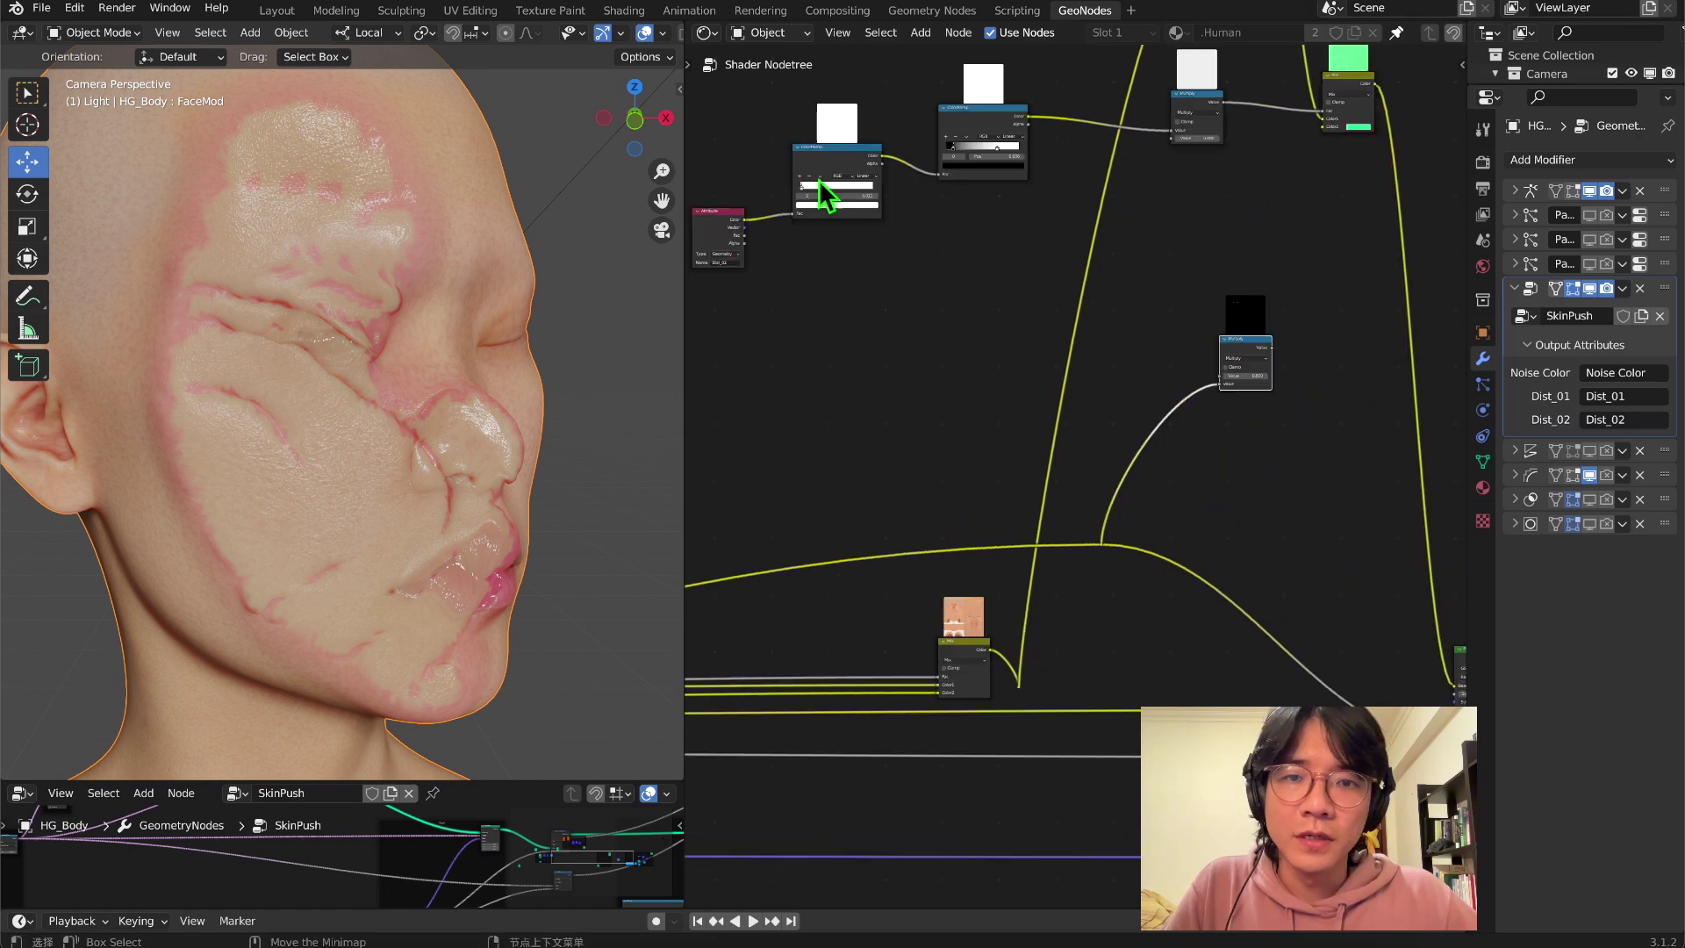
left_click_drag(746, 221, 1229, 390)
middle_click_drag(751, 281, 872, 334)
left_click_drag(846, 298, 849, 171)
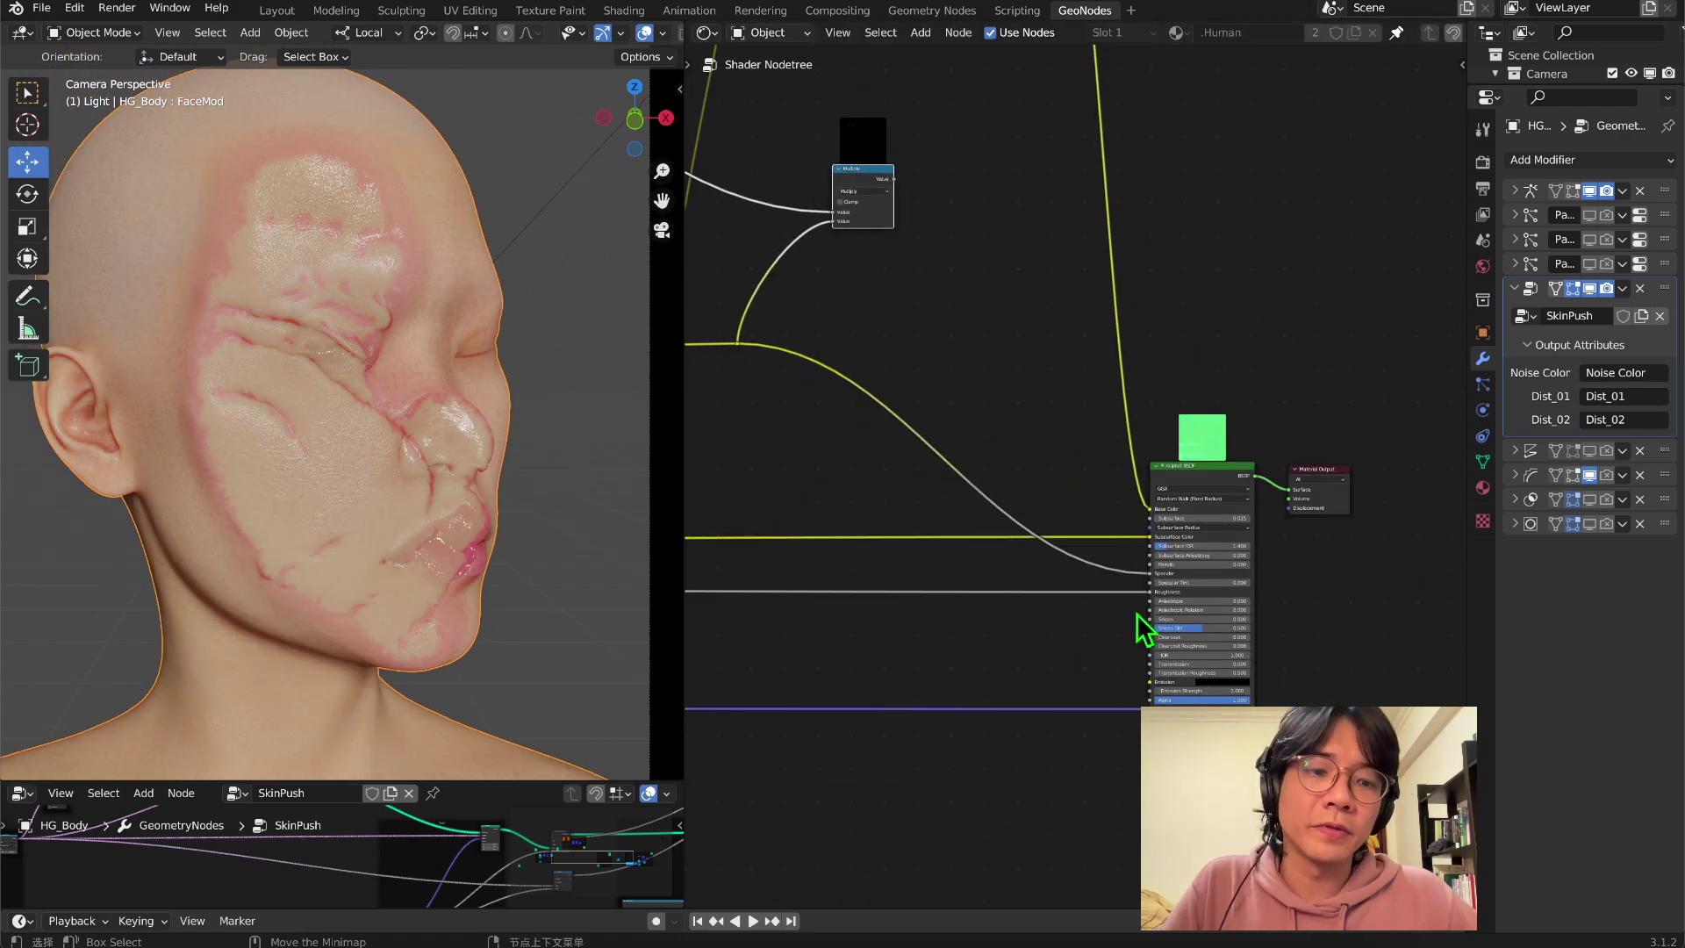
left_click_drag(1146, 571, 894, 179)
middle_click_drag(562, 421, 239, 444)
middle_click_drag(878, 370, 1355, 669)
- Insert a reset ColorRamp copy on the Attribute-to-Multiply link and tidy the surrounding nodes
left_click(1078, 180)
key("shift+d")
key("BackSpace")
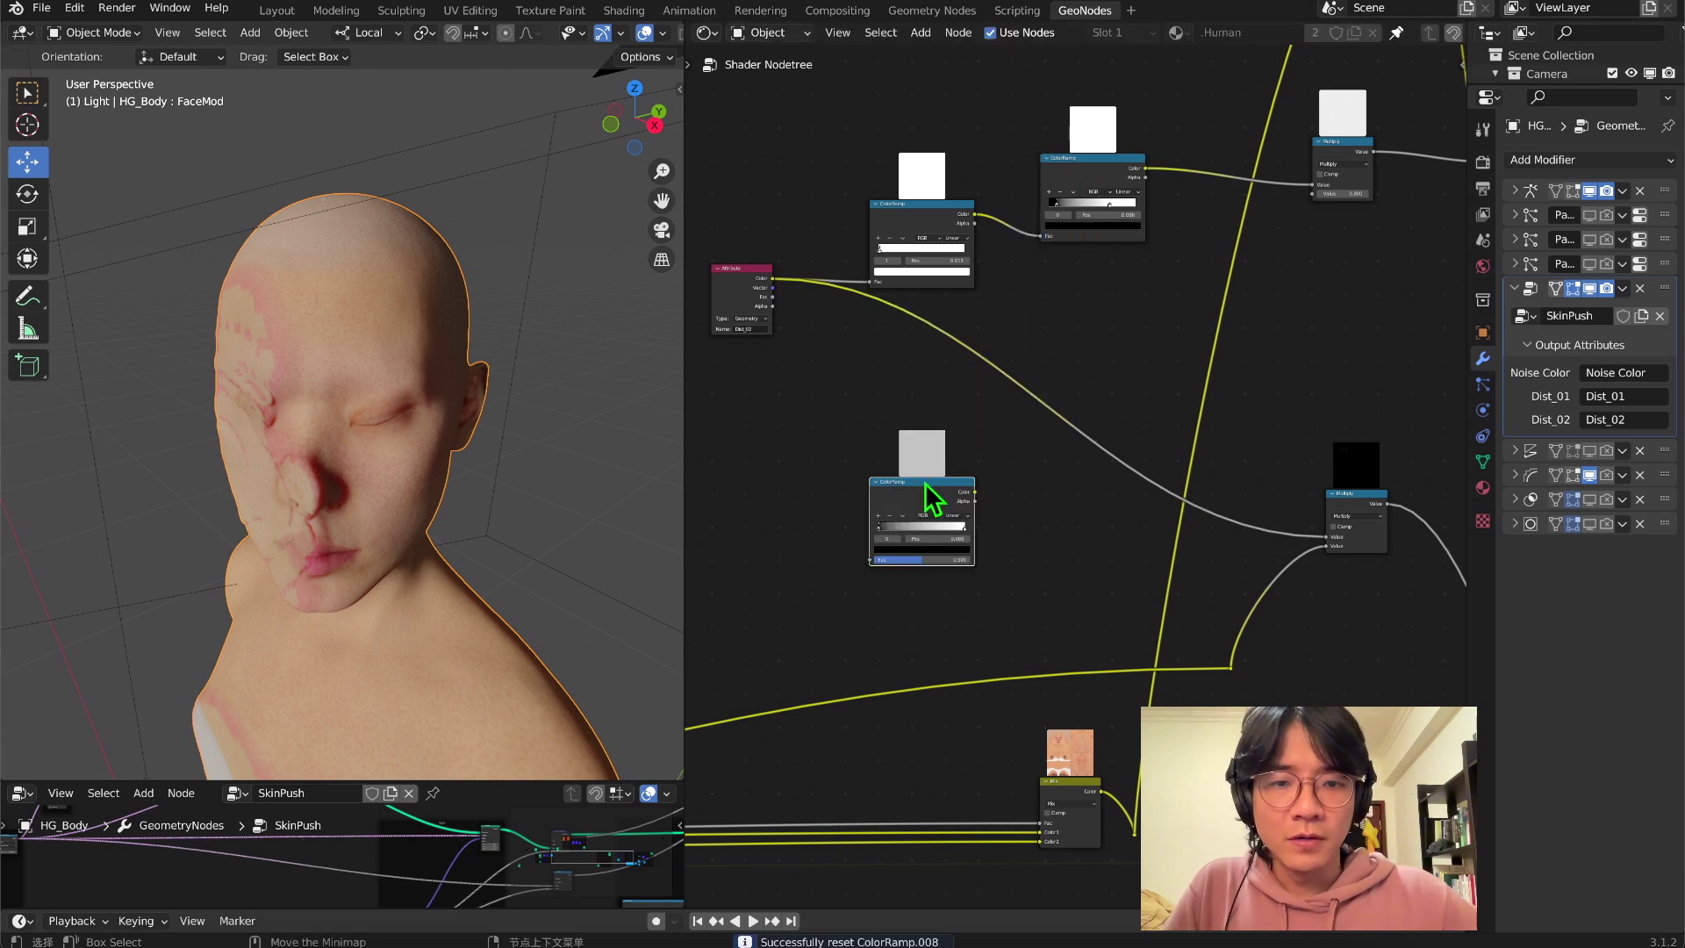
left_click_drag(932, 498, 1066, 413)
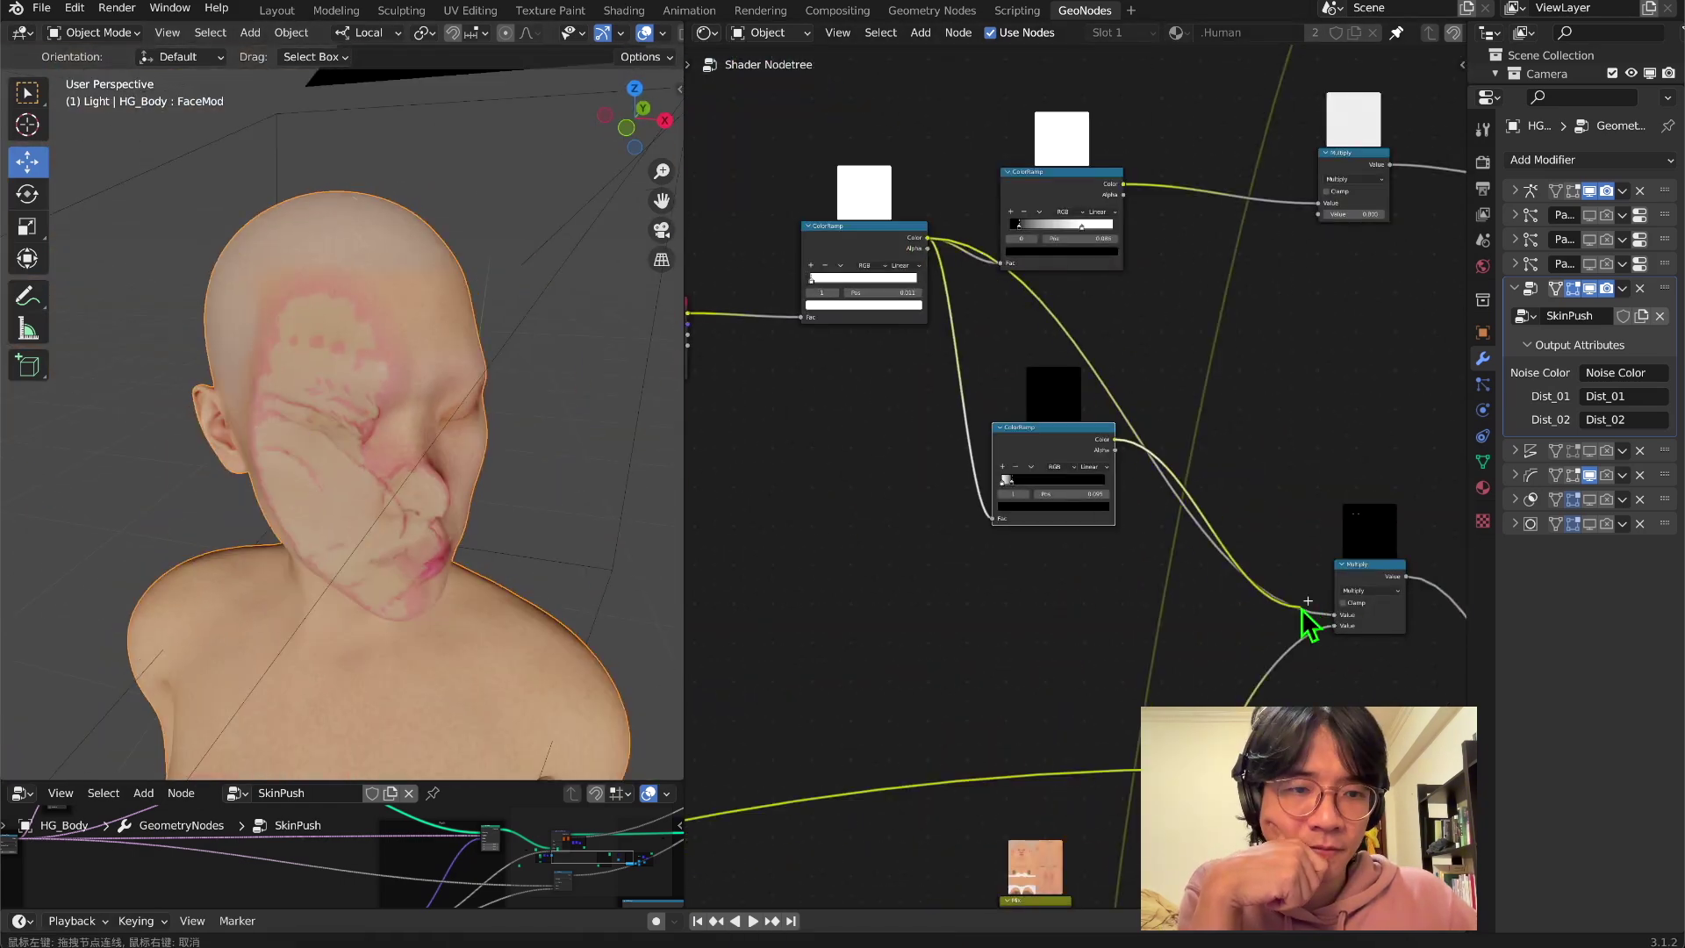
left_click(1045, 517)
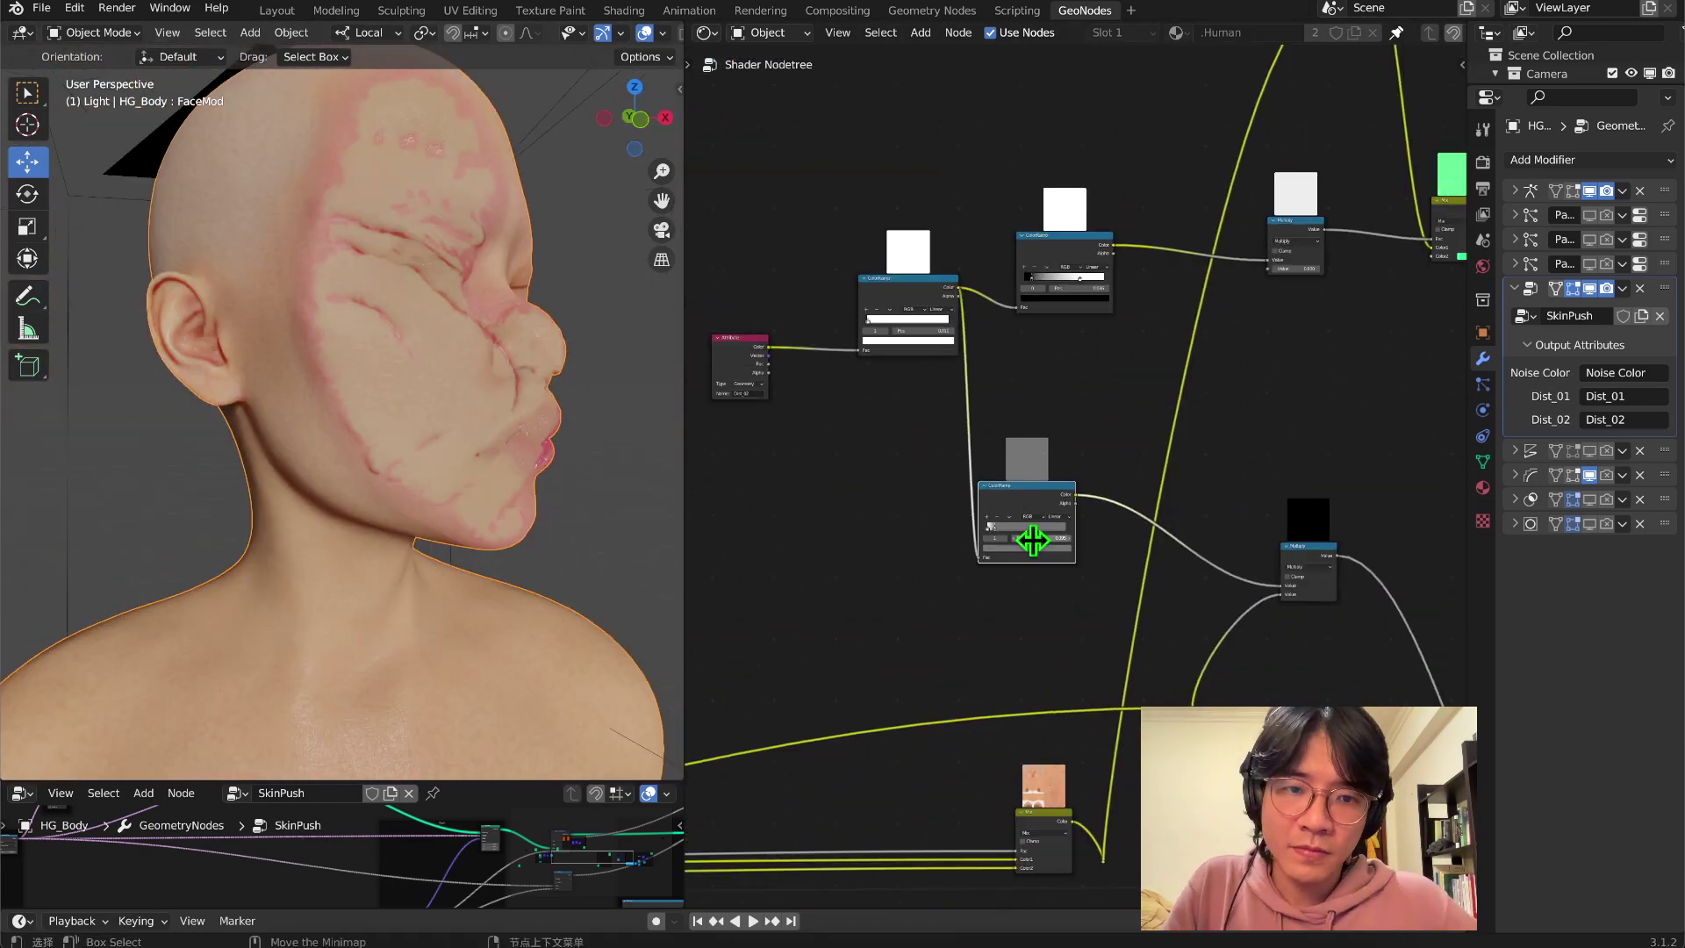
scroll(1034, 538, "up", 1)
middle_click_drag(997, 413, 1101, 340)
left_click_drag(916, 279, 859, 285)
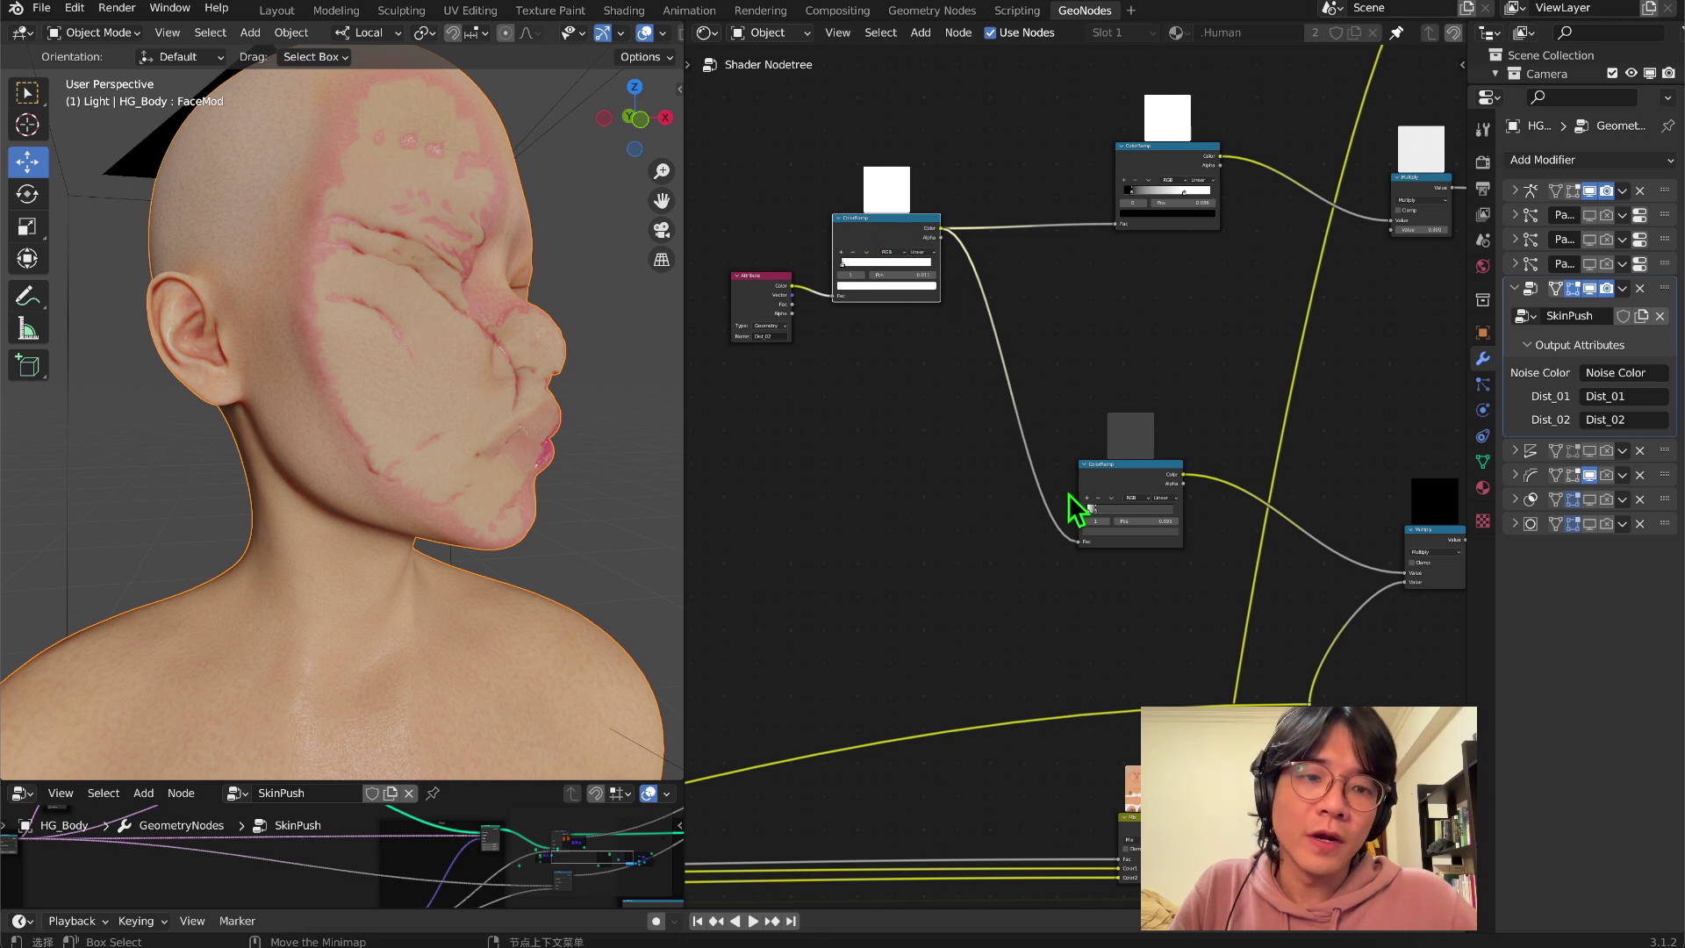
left_click_drag(1120, 488, 1122, 468)
scroll(1122, 487, "up", 2)
middle_click_drag(1122, 487, 974, 329)
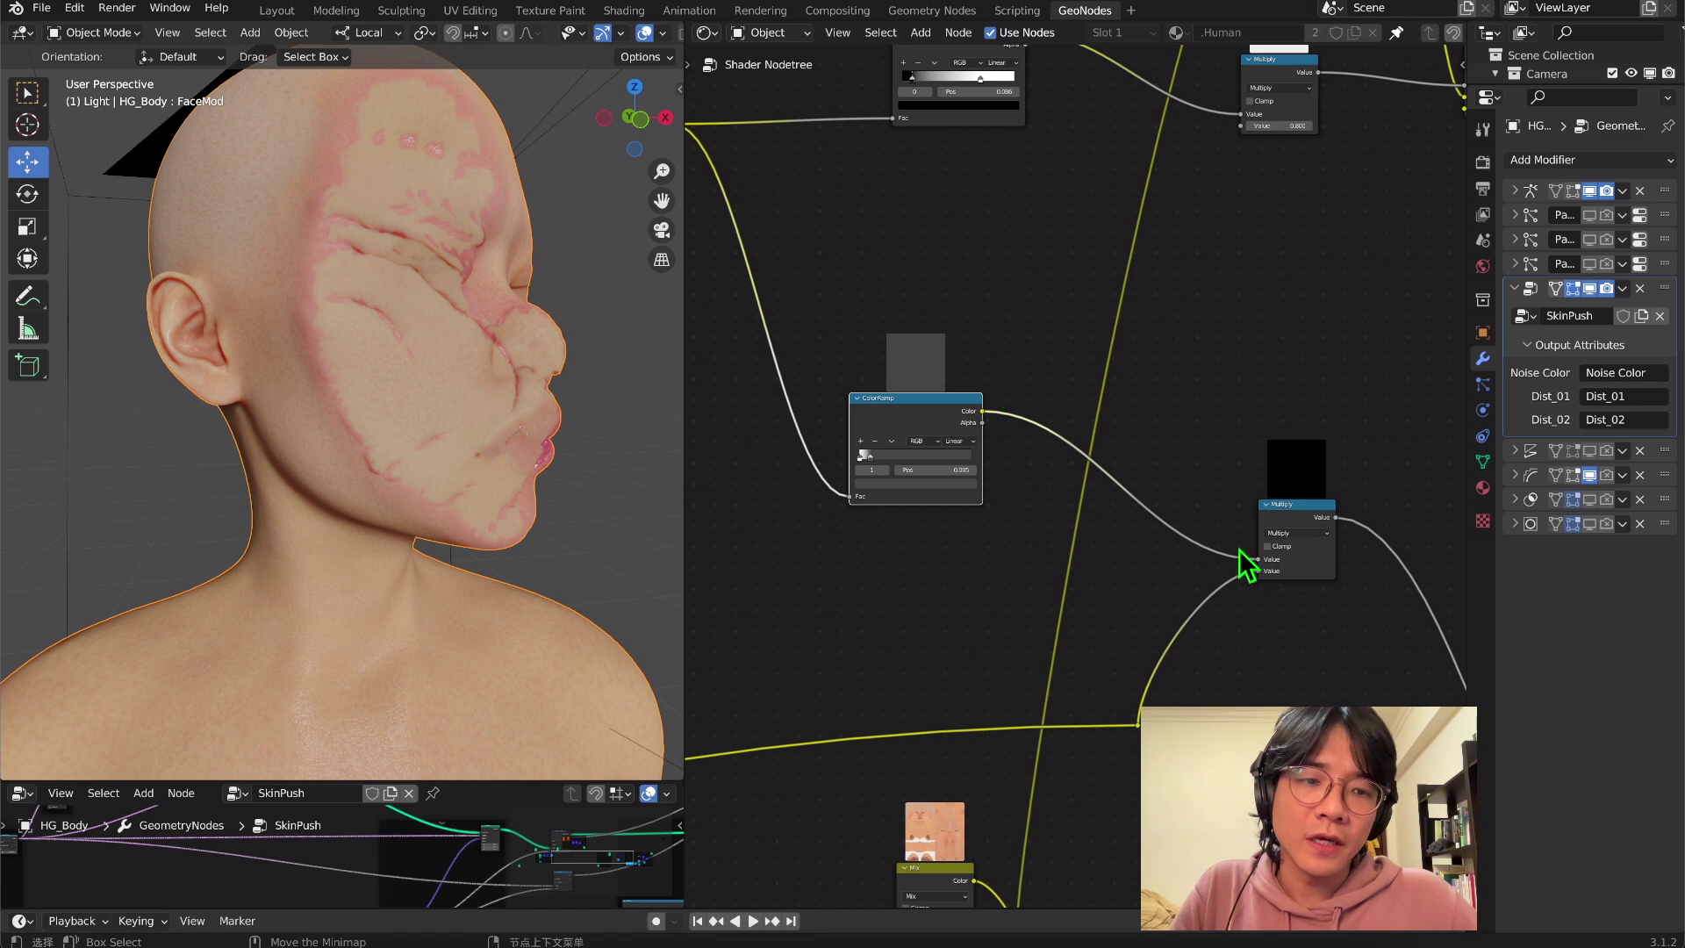
- Darken the new ramp's colour stop nearly to black and check the face in camera view
middle_click_drag(646, 413, 376, 331)
scroll(329, 311, "up", 5)
scroll(301, 328, "down", 6)
left_click(915, 482)
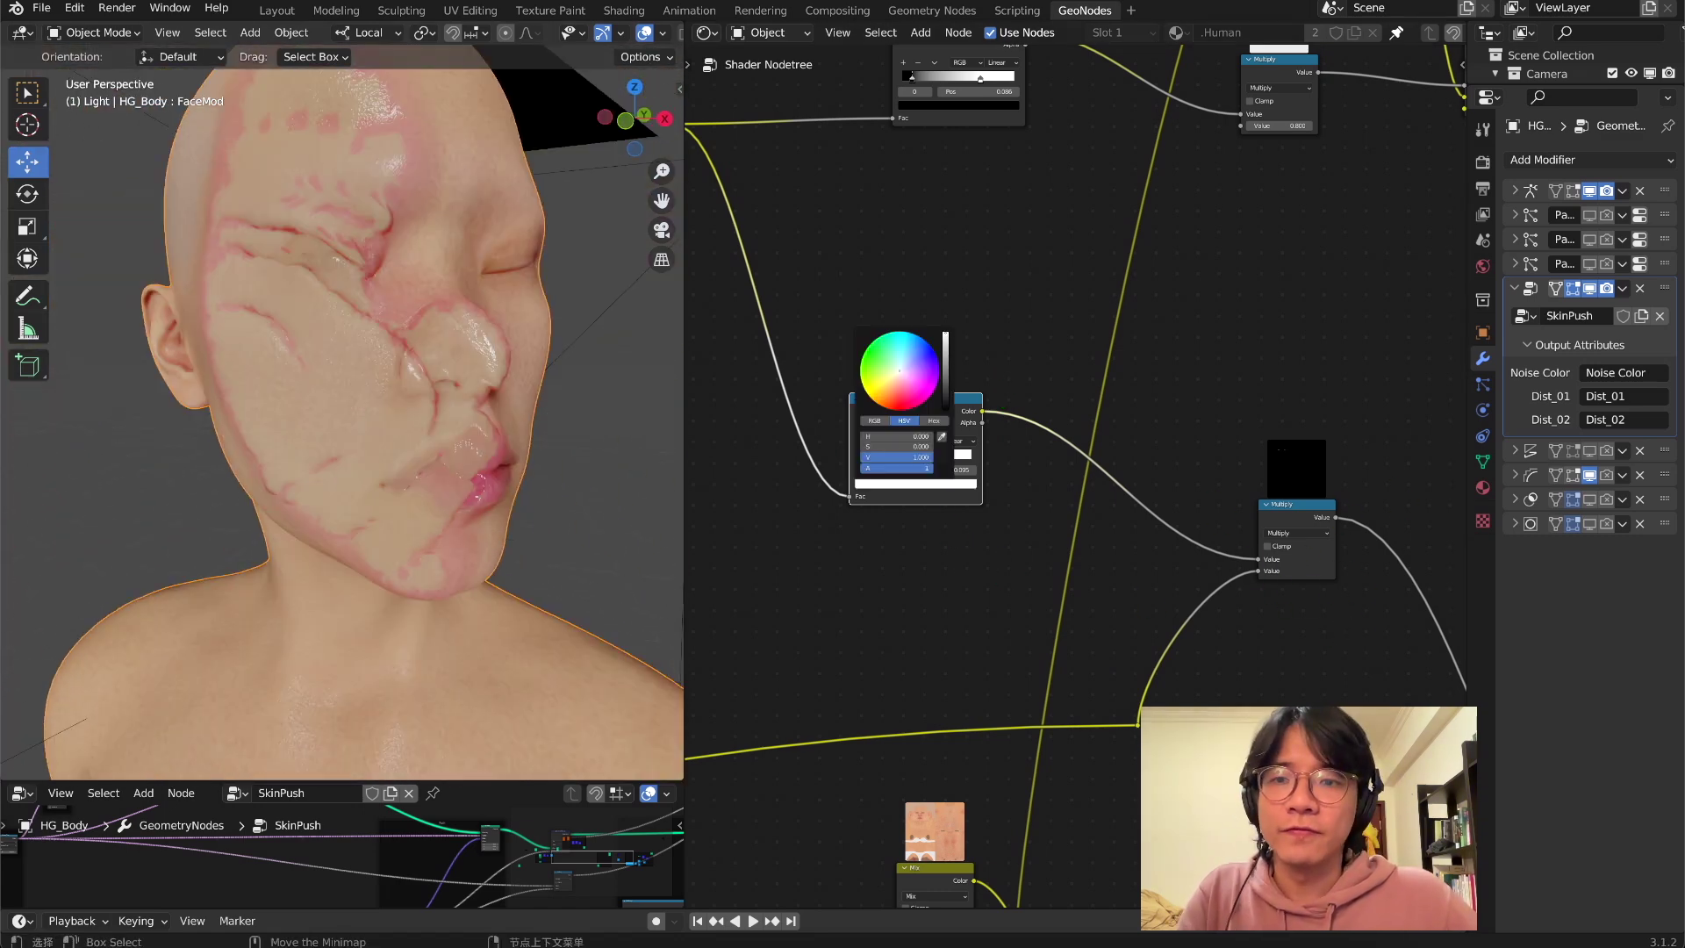
mouse_move(896, 458)
left_mouse_down()
mouse_move(856, 458)
mouse_move(878, 457)
left_mouse_up()
middle_click_drag(290, 412, 387, 407)
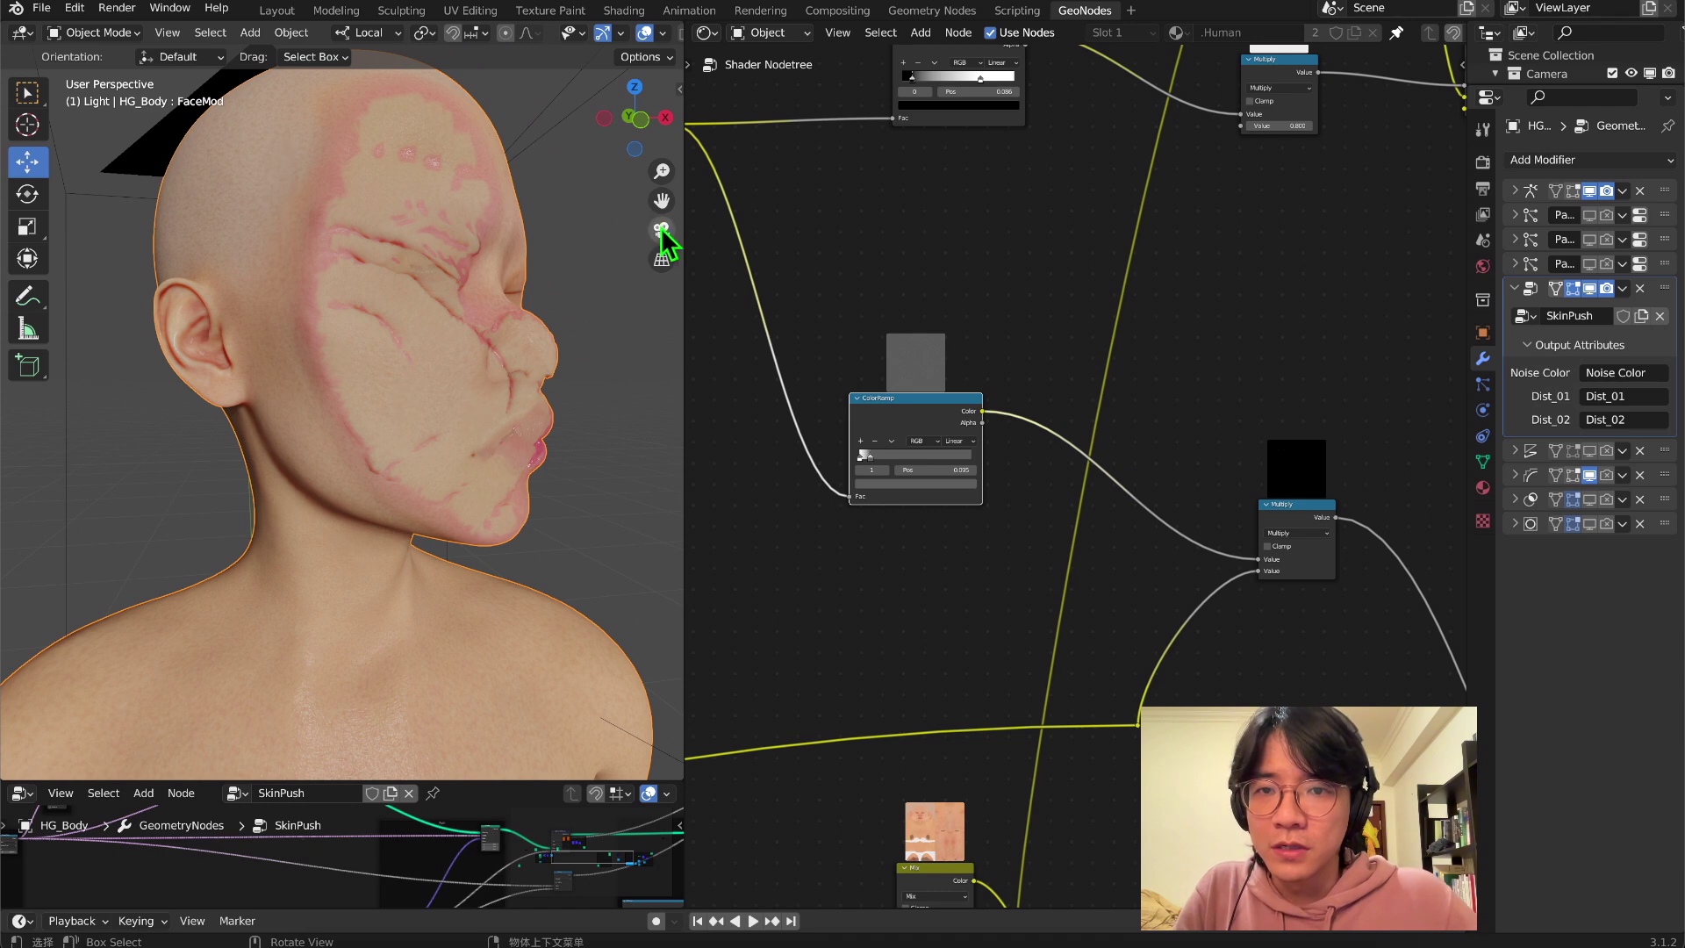
left_click(662, 231)
scroll(439, 346, "up", 5)
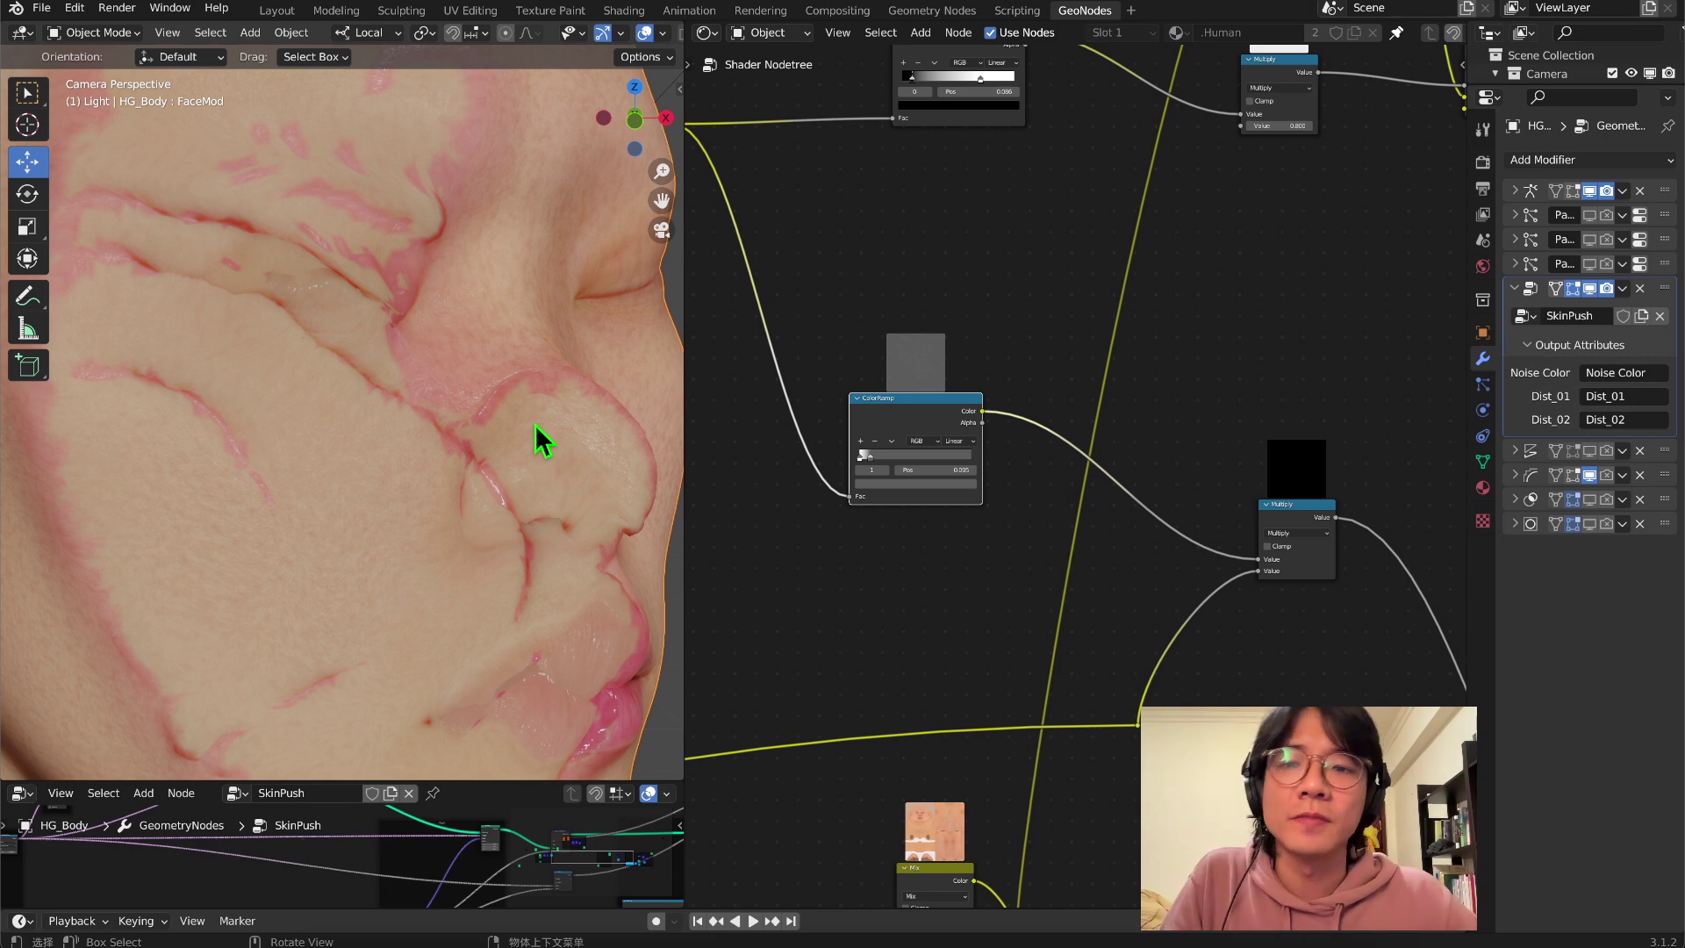
scroll(399, 263, "down", 5)
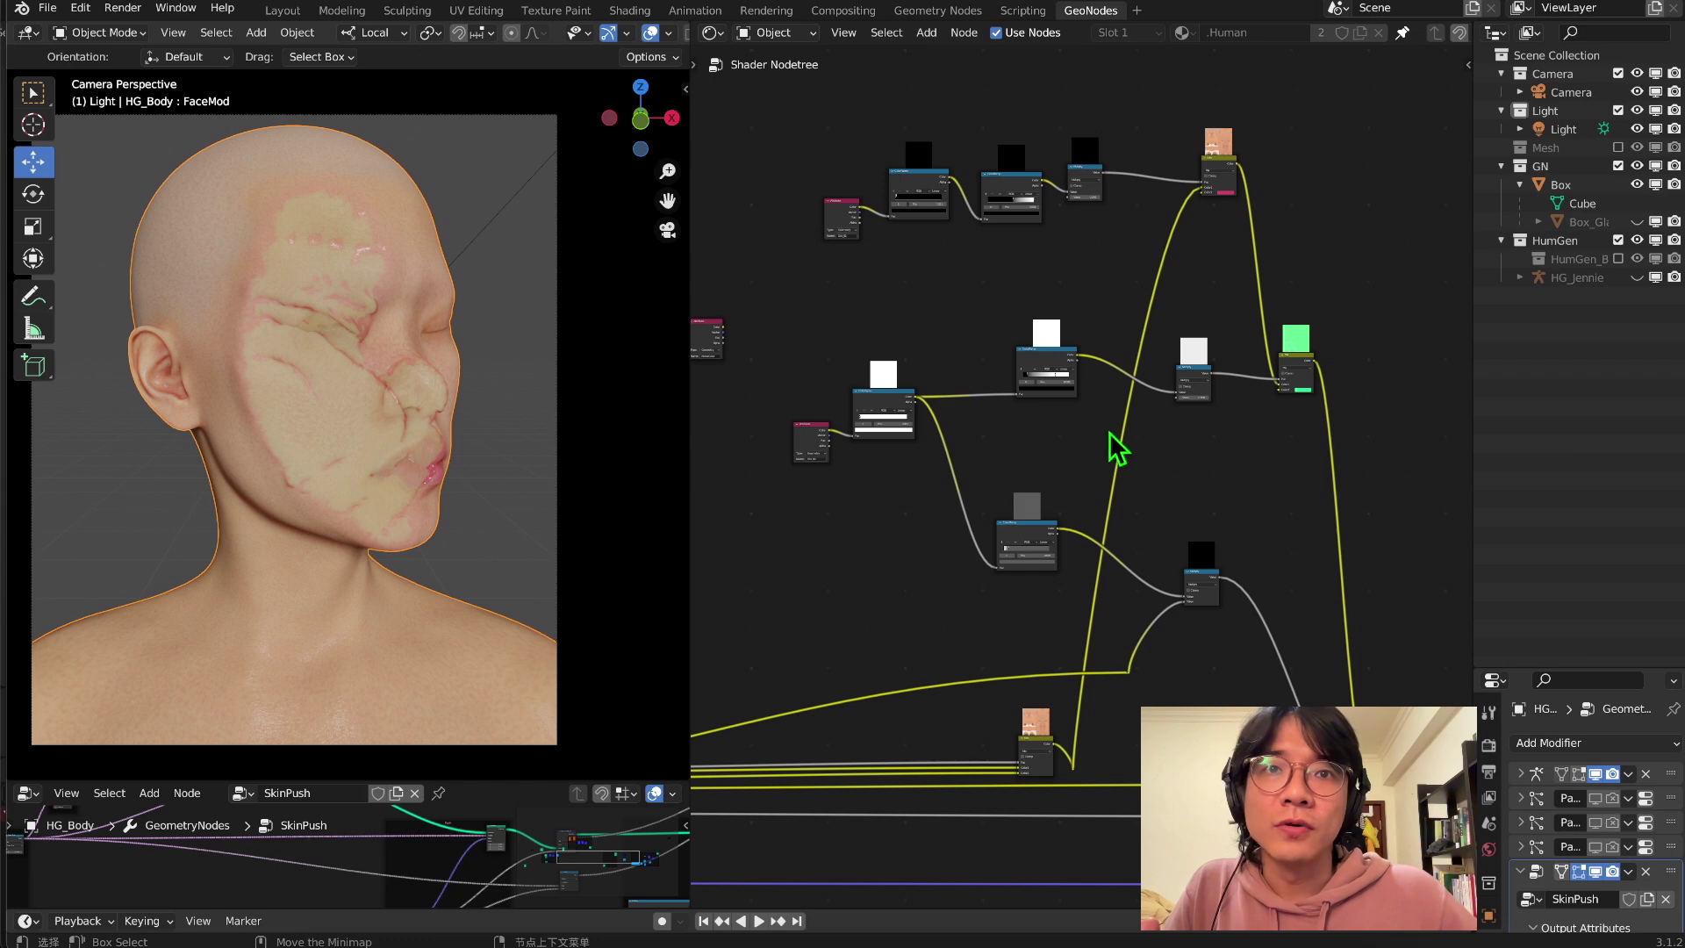
- Reposition the yellow link's bend point and move the middle node row up
key("g")
left_click(1139, 737)
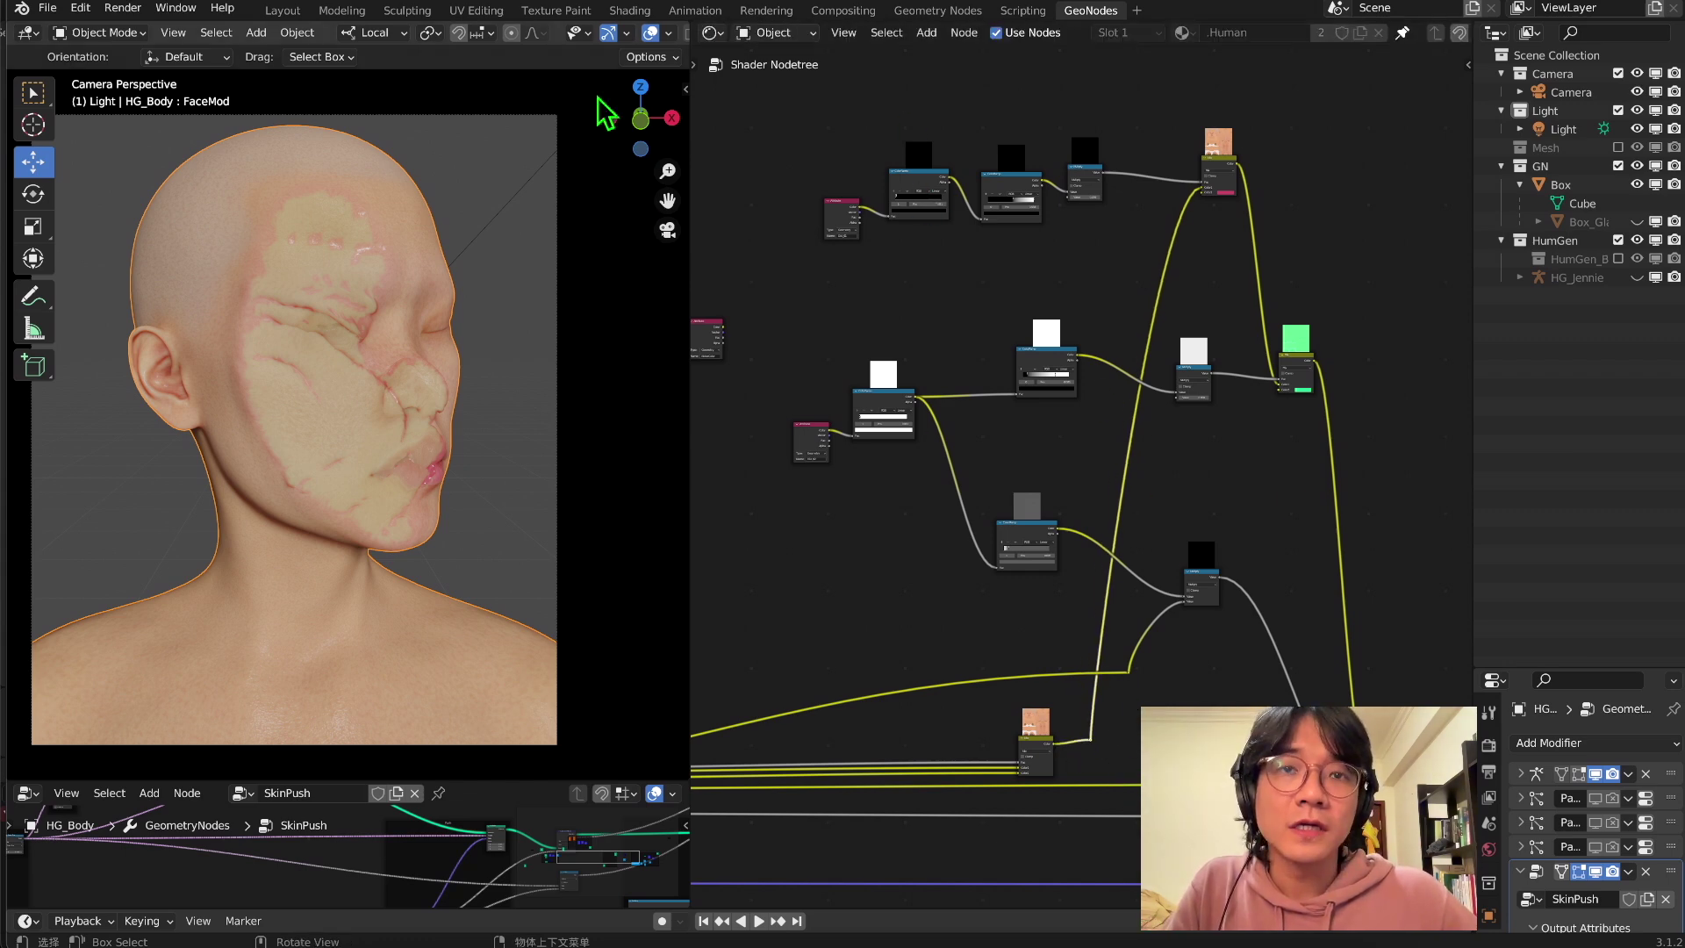
key("ctrl+z")
left_click_drag(756, 348, 1395, 614)
key("g")
left_click(1297, 470)
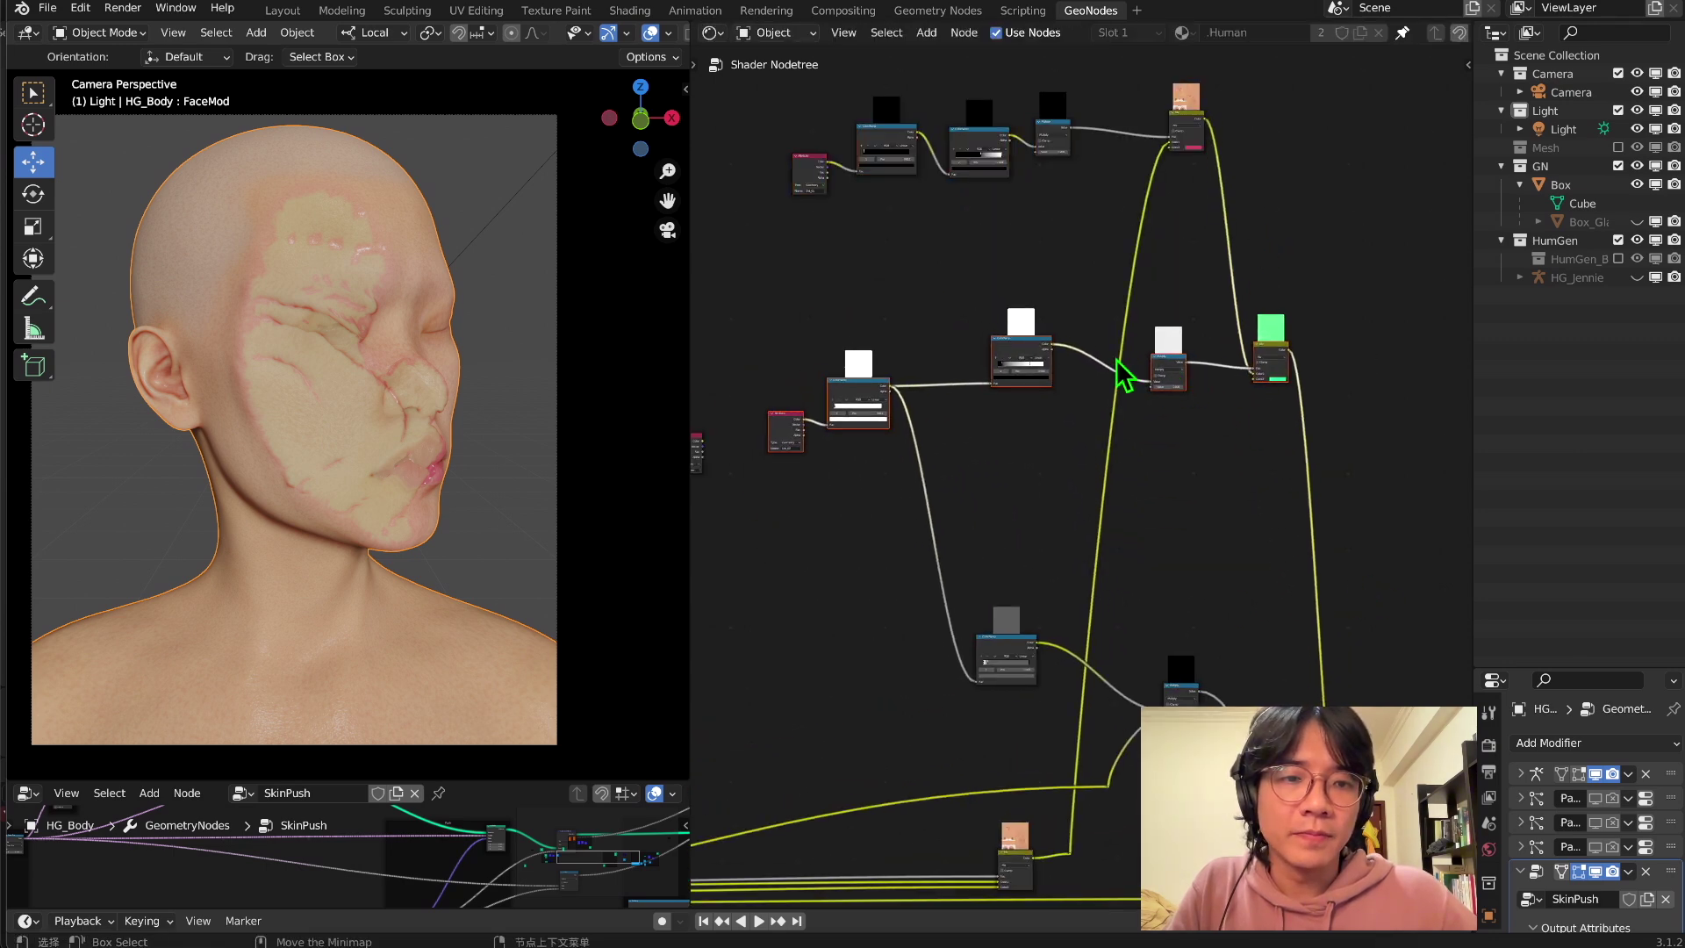
- Wrap the selected middle row in a Frame and add a second empty Frame
key("shift+a")
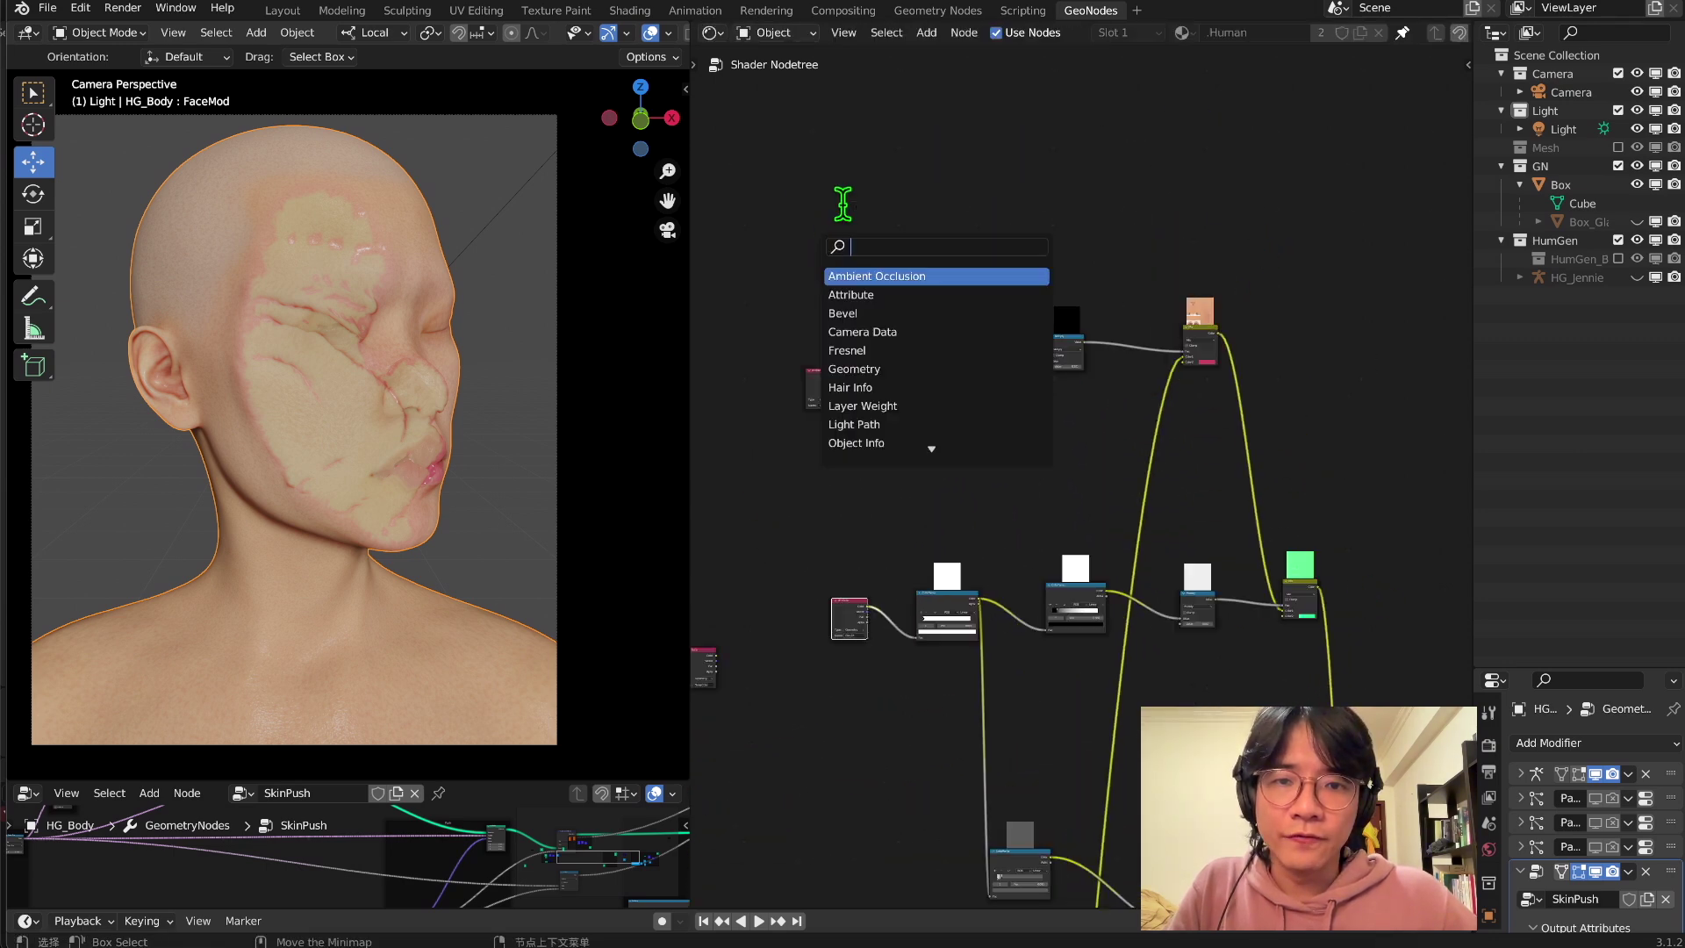
type("frame")
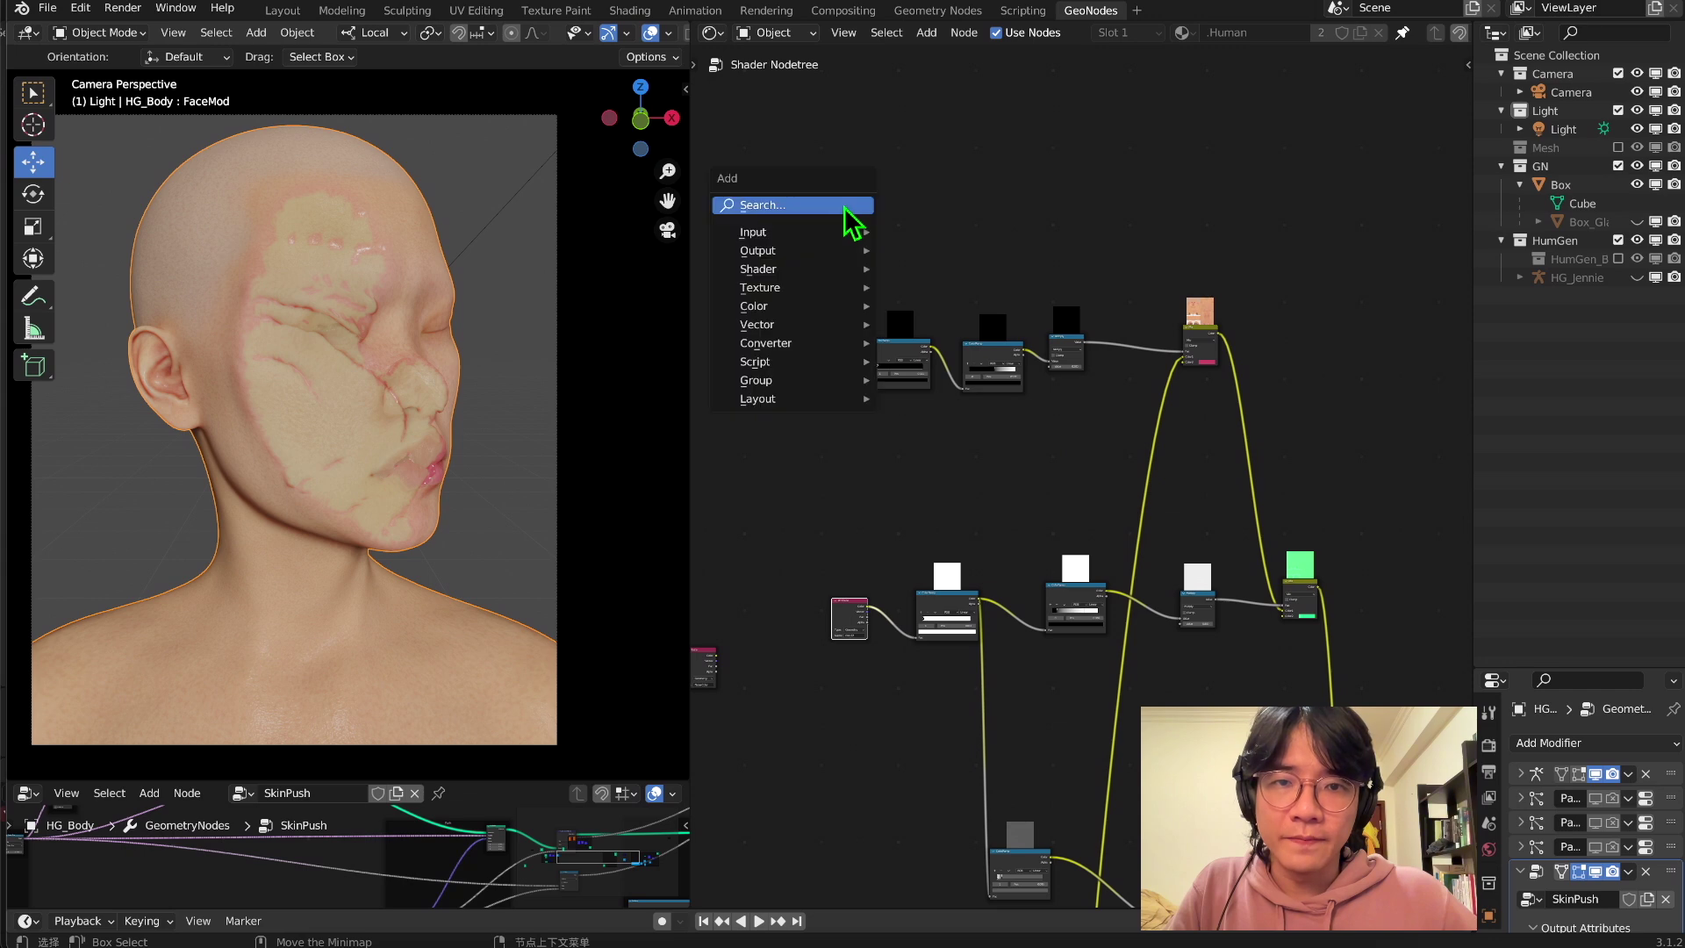
key("Return")
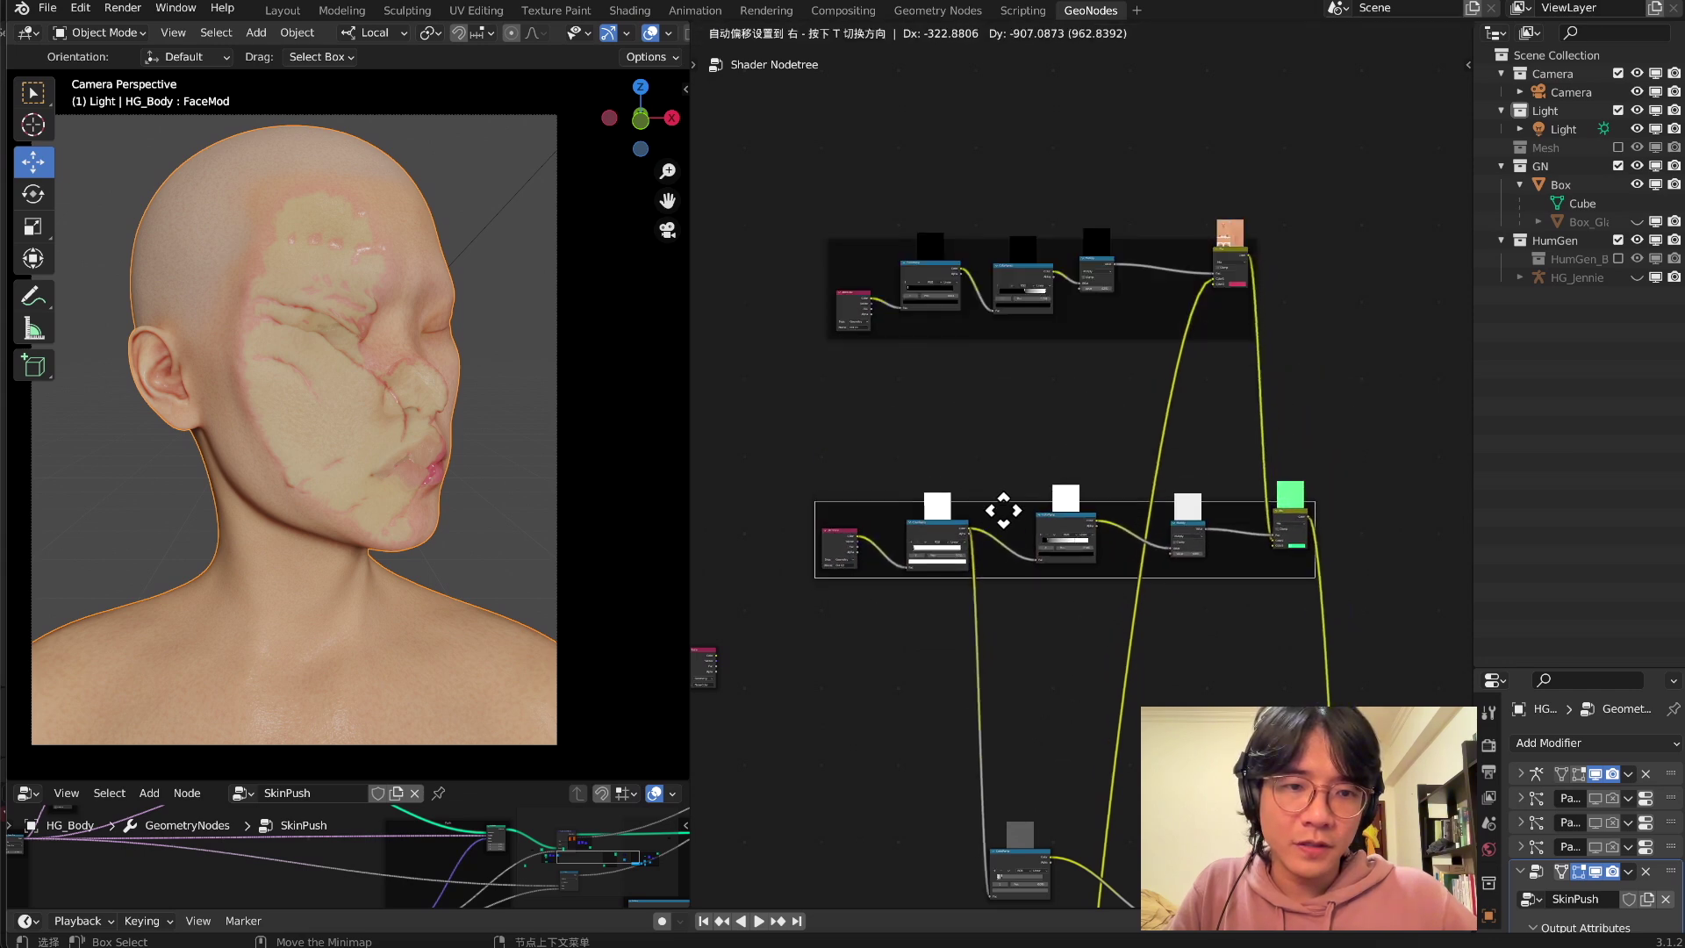
left_click(1009, 526)
scroll(1166, 527, "down", 5, "shift")
key("shift+a")
left_click(822, 517)
type("f")
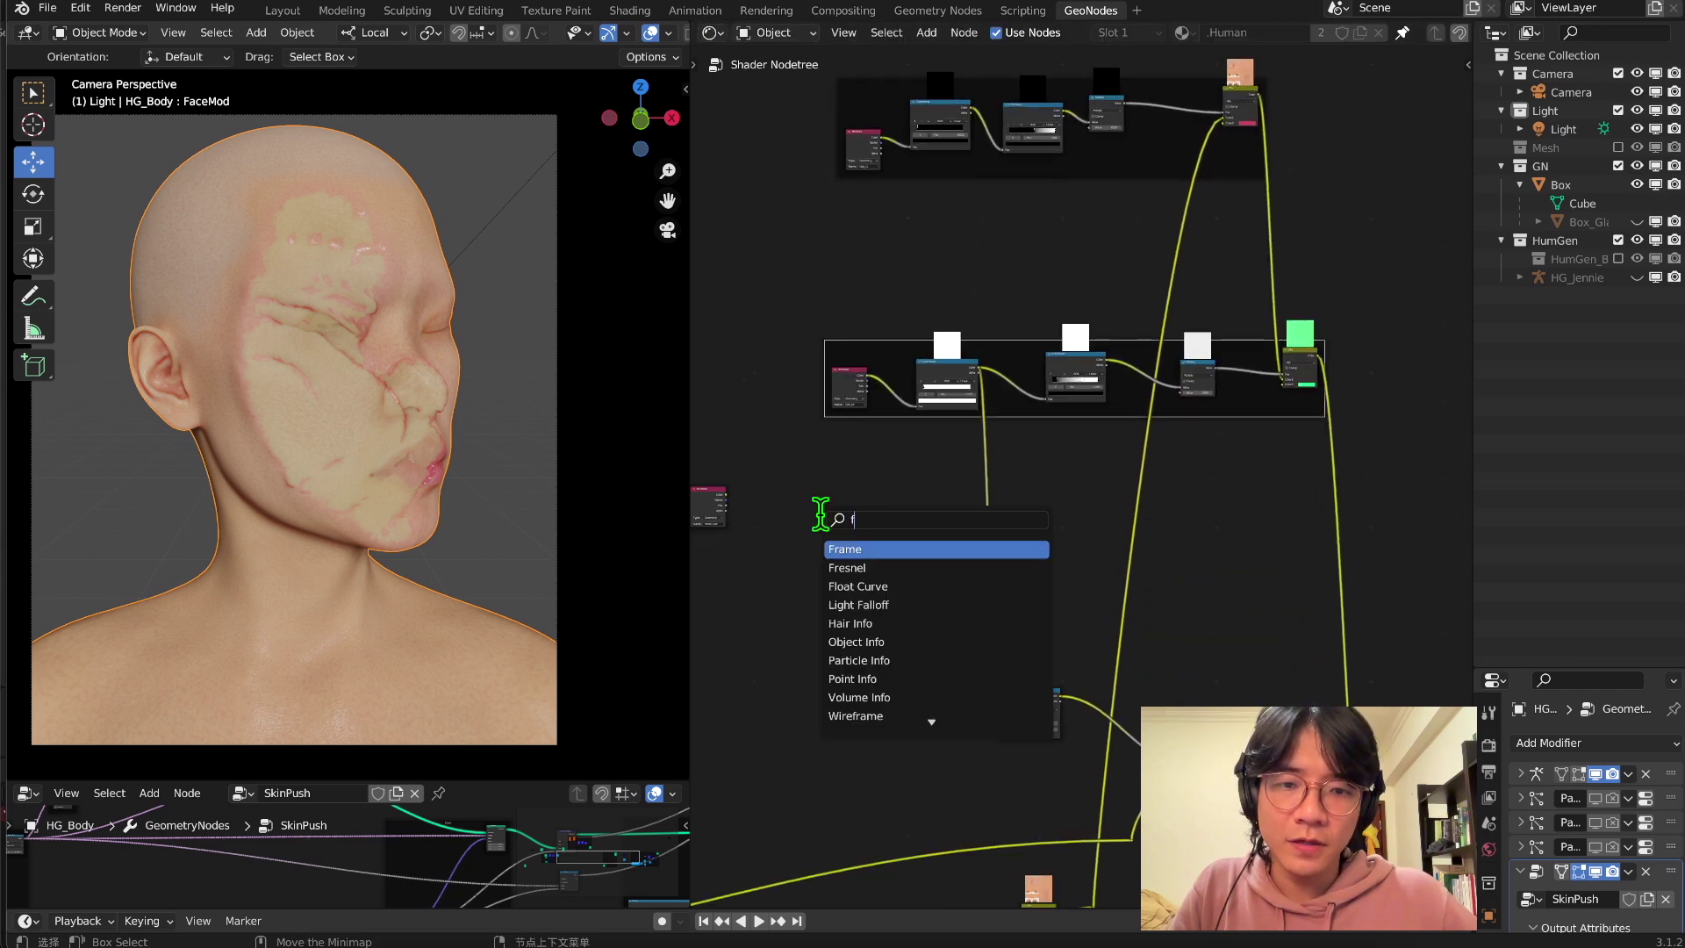
left_click(894, 546)
- Move two nodes up-left into place and label the selected frame 'Red'
left_click_drag(882, 661, 1214, 794)
left_click_drag(1036, 693, 869, 527)
scroll(1039, 261, "up", 3)
right_click(1039, 262)
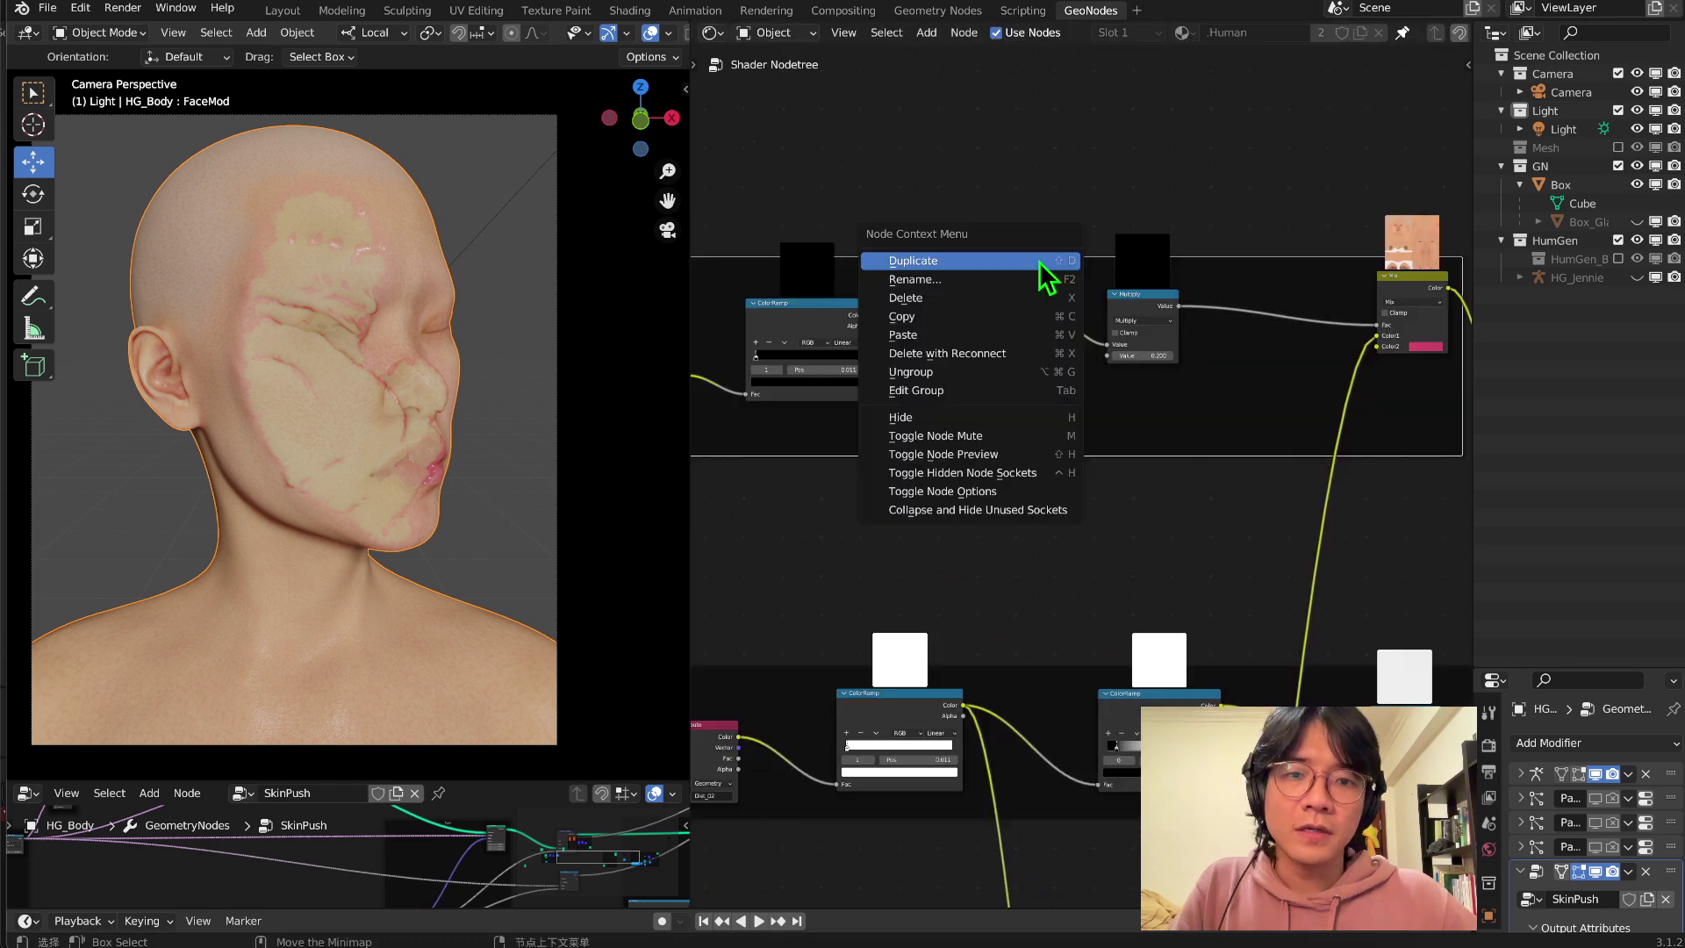
left_click(1030, 270)
type("Red")
key("Return")
- Bring the lower Specular frame into view and move it up
left_click(1020, 677)
middle_click_drag(1019, 677, 1016, 452)
key("shift+a")
left_click(998, 482)
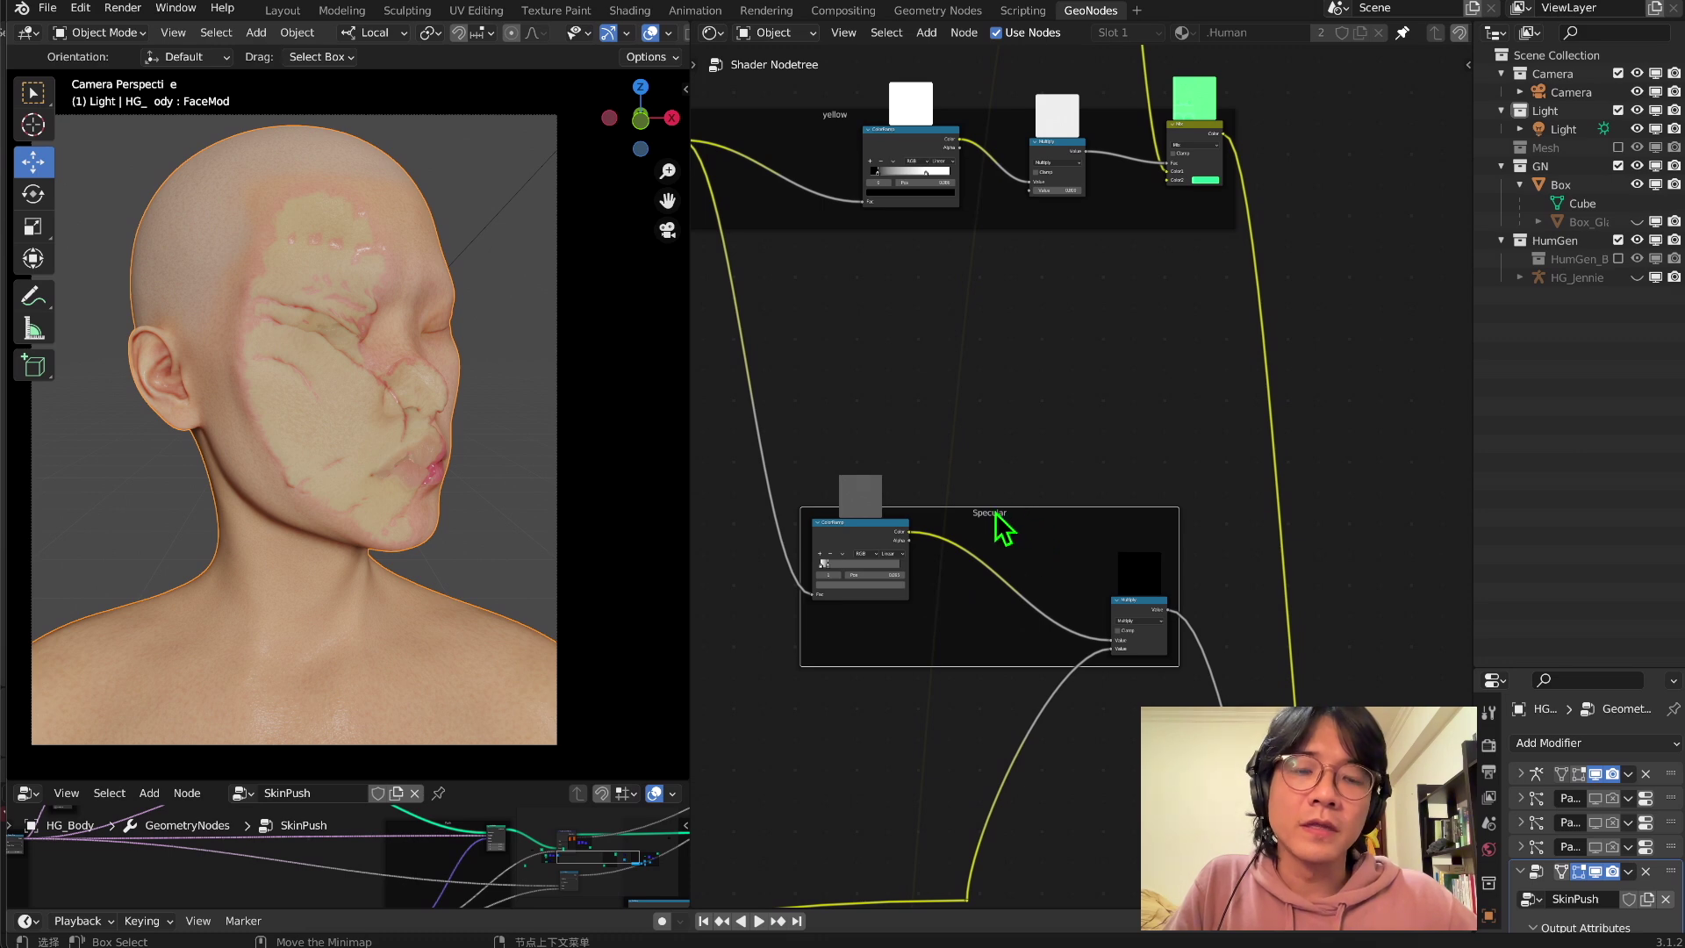
left_click_drag(1003, 527, 1035, 441)
key("Home")
- Shift all frames together up-right, then nudge the middle and Specular frames up
key("a")
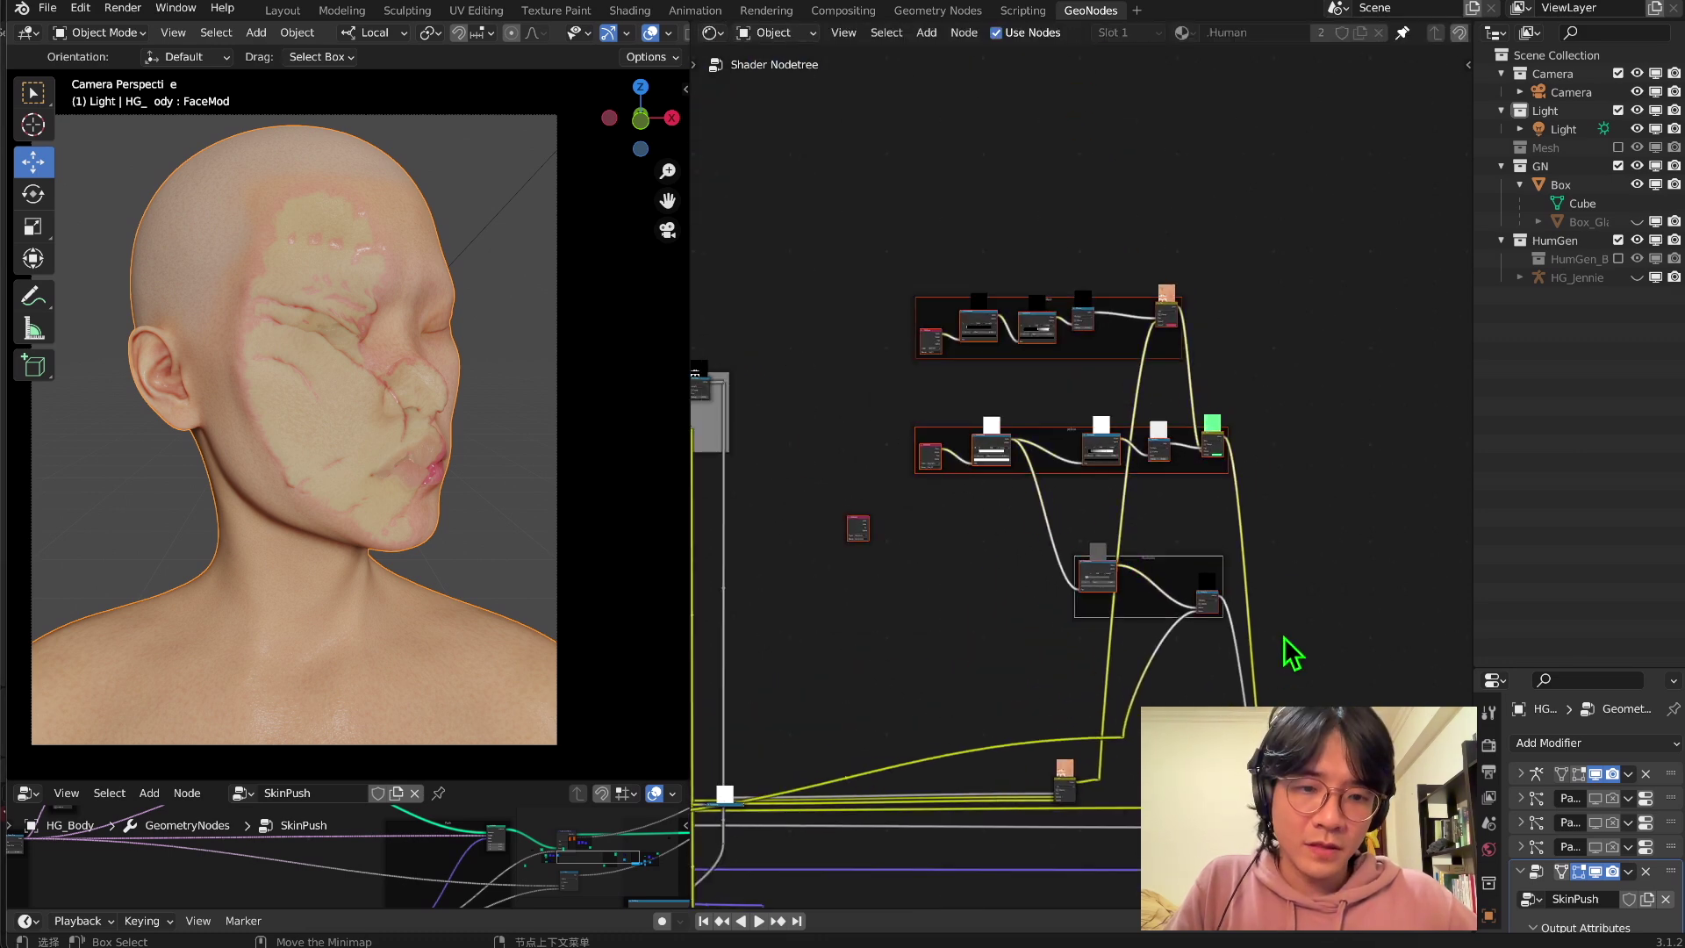
key("g")
left_click(1294, 572)
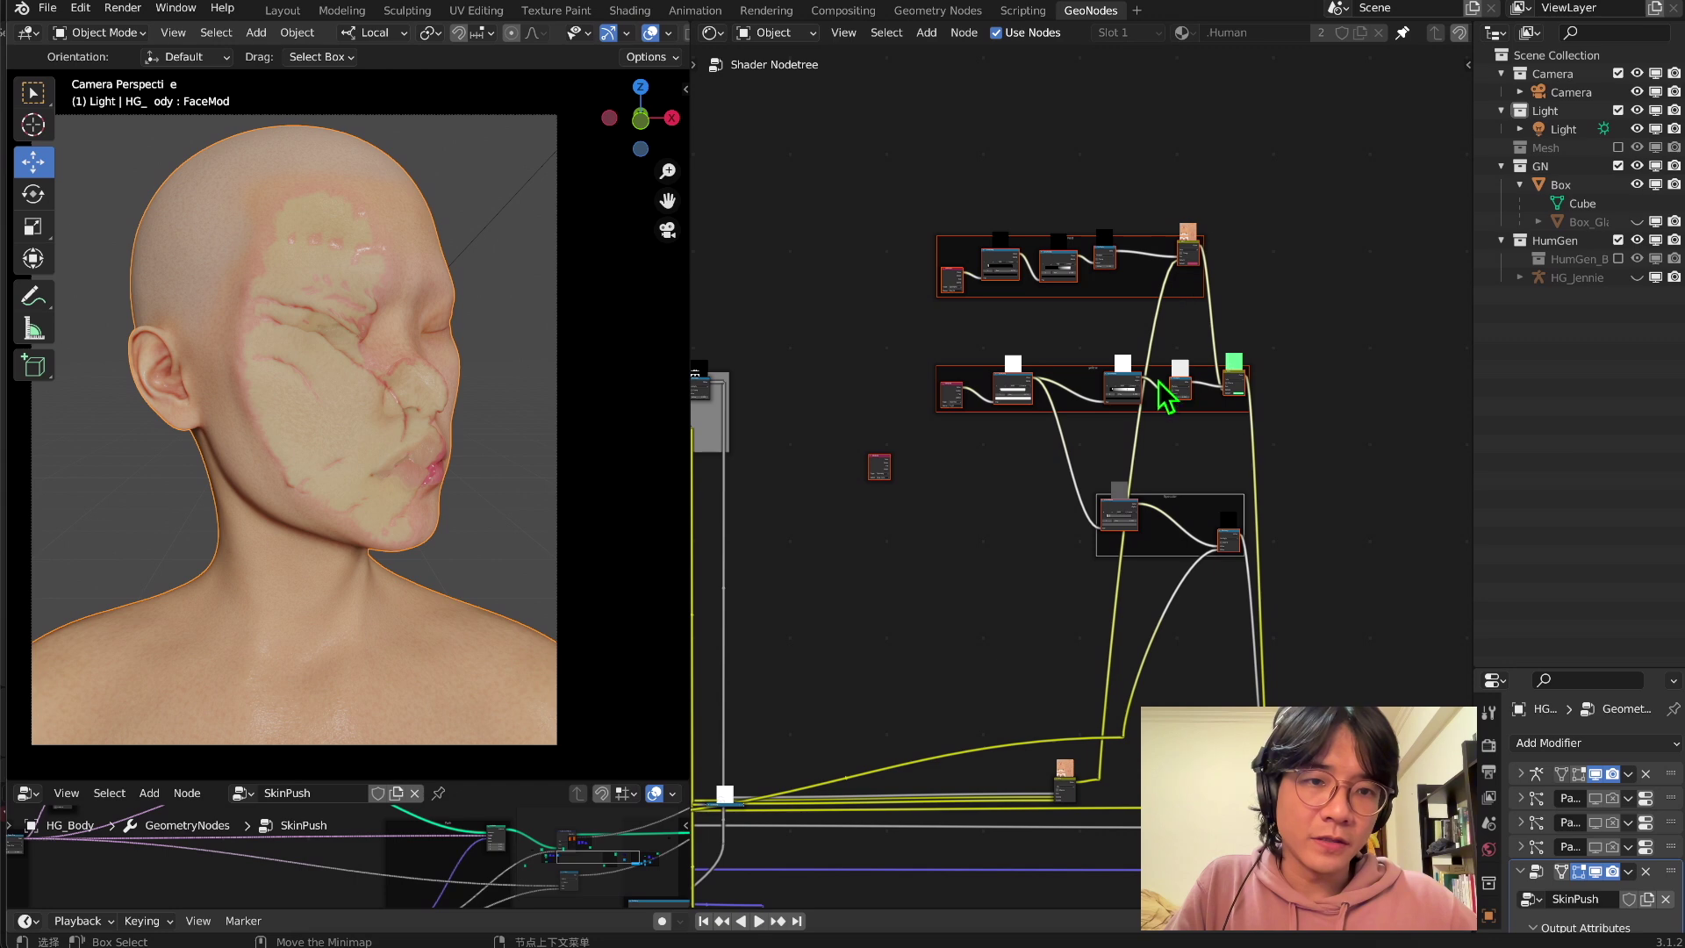
key("alt+a")
left_click_drag(1093, 367, 1108, 327)
left_click_drag(1176, 518, 1163, 406)
- Bring the lone Noise Color Attribute node into view and move it up
scroll(938, 619, "up", 3)
middle_click_drag(935, 606, 1091, 621)
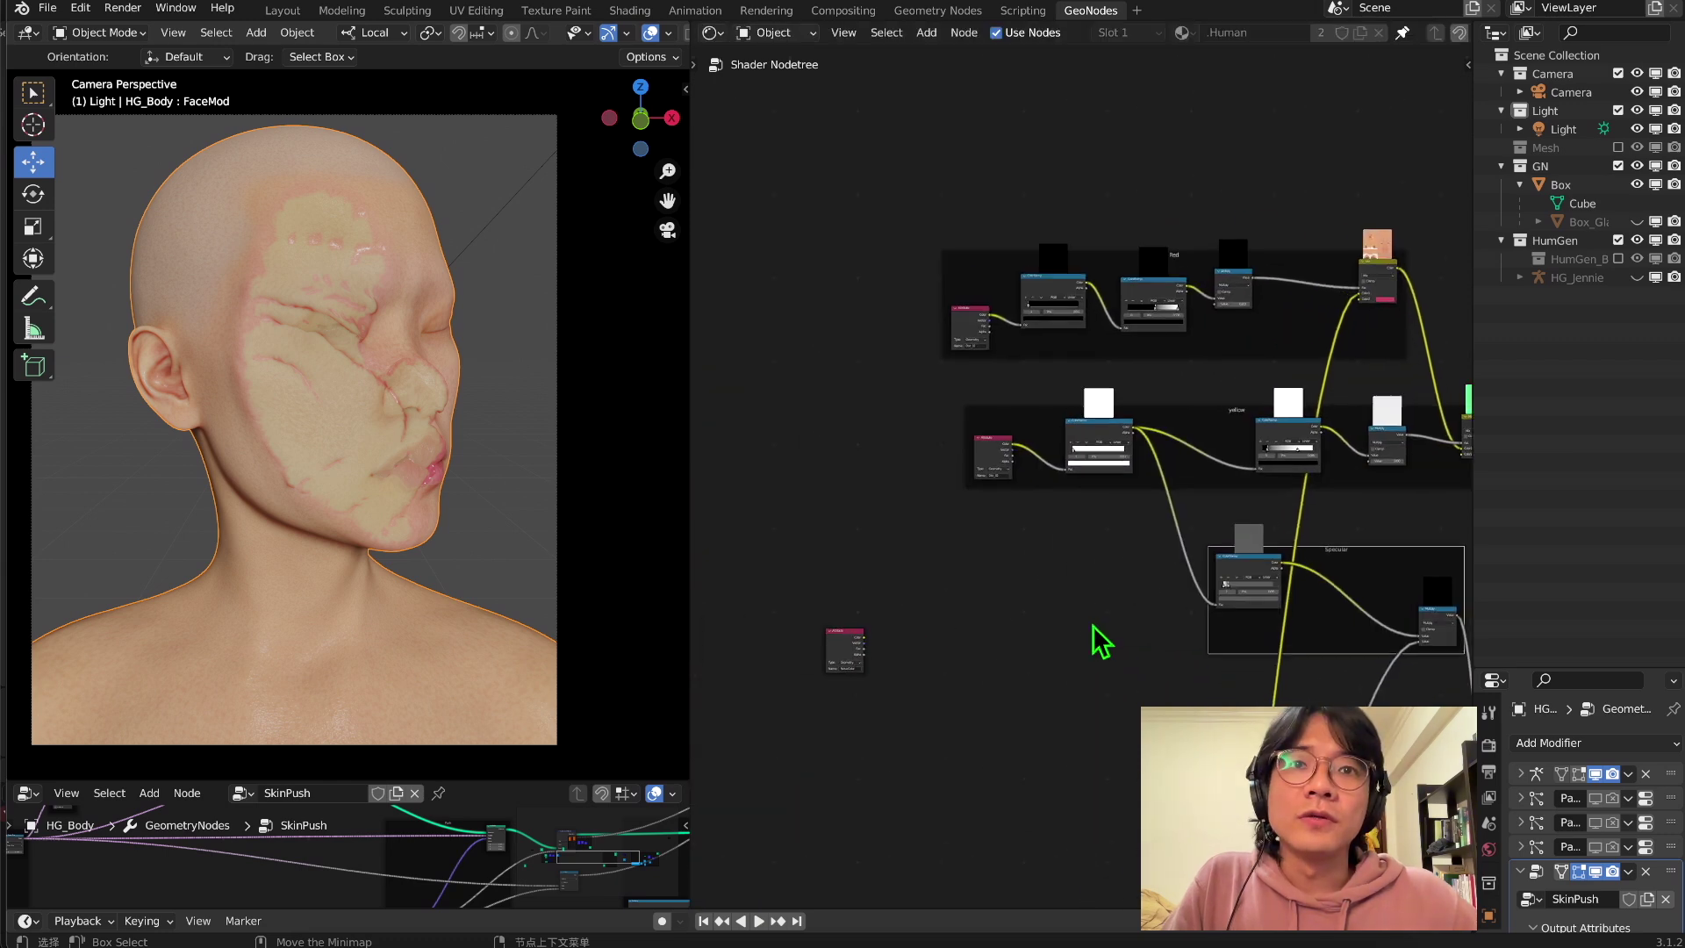
key("g")
scroll(934, 512, "up", 3)
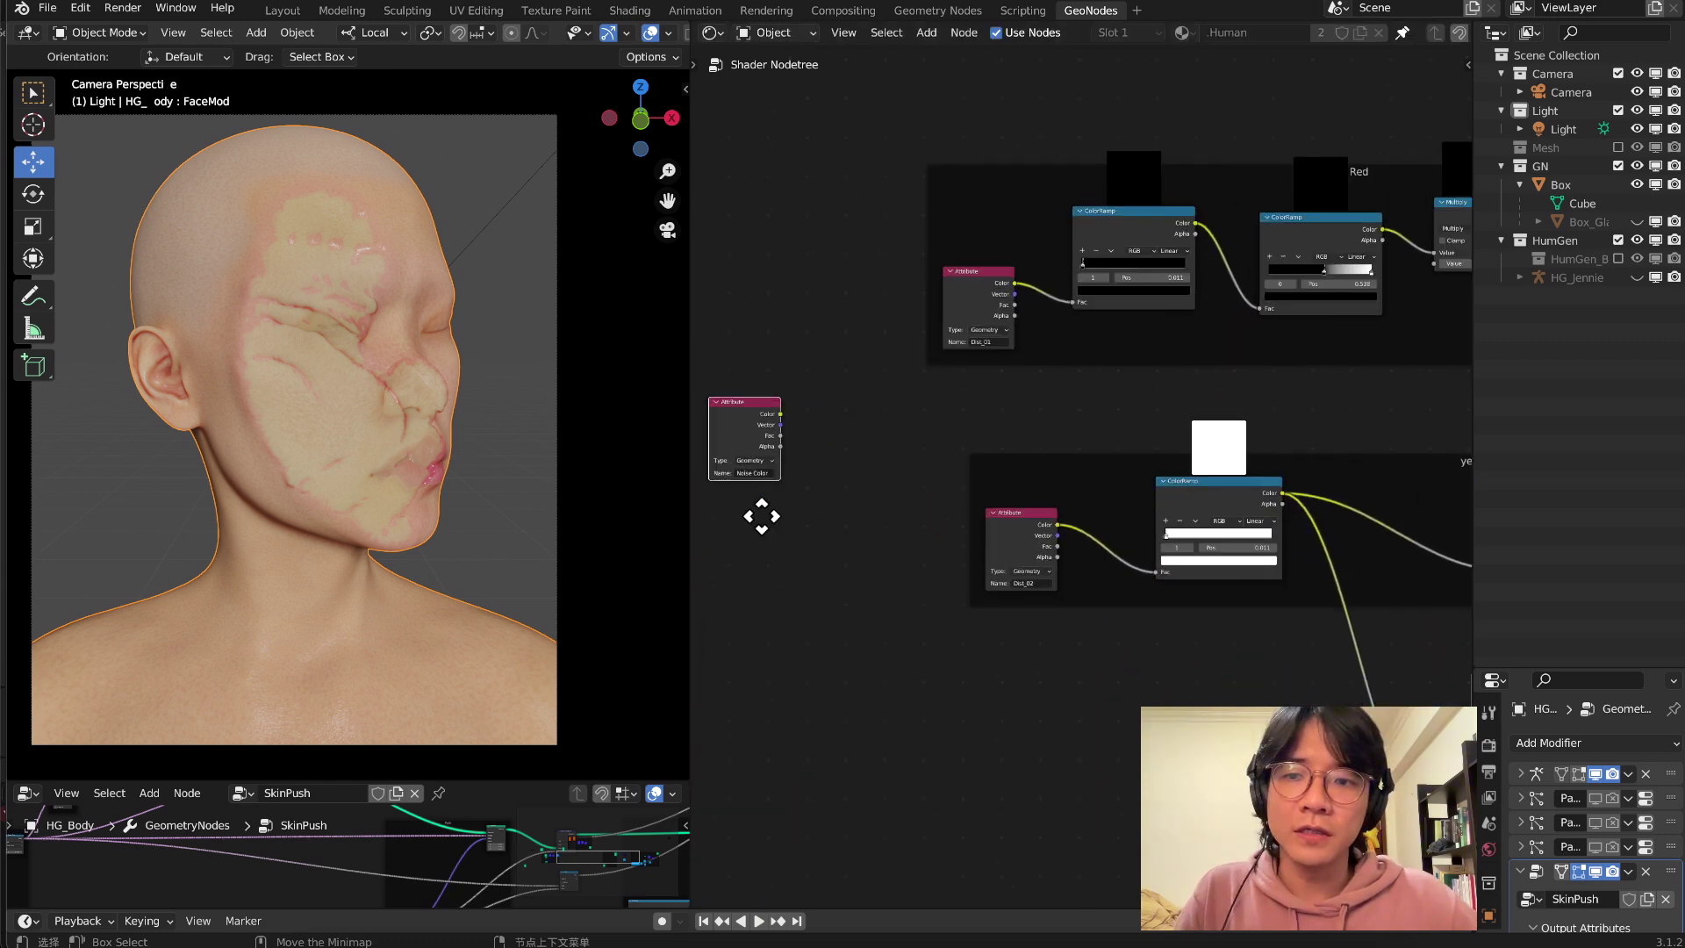
- Reposition the Noise Color Attribute node and restore the final skin shader preview on the head
left_click(922, 490)
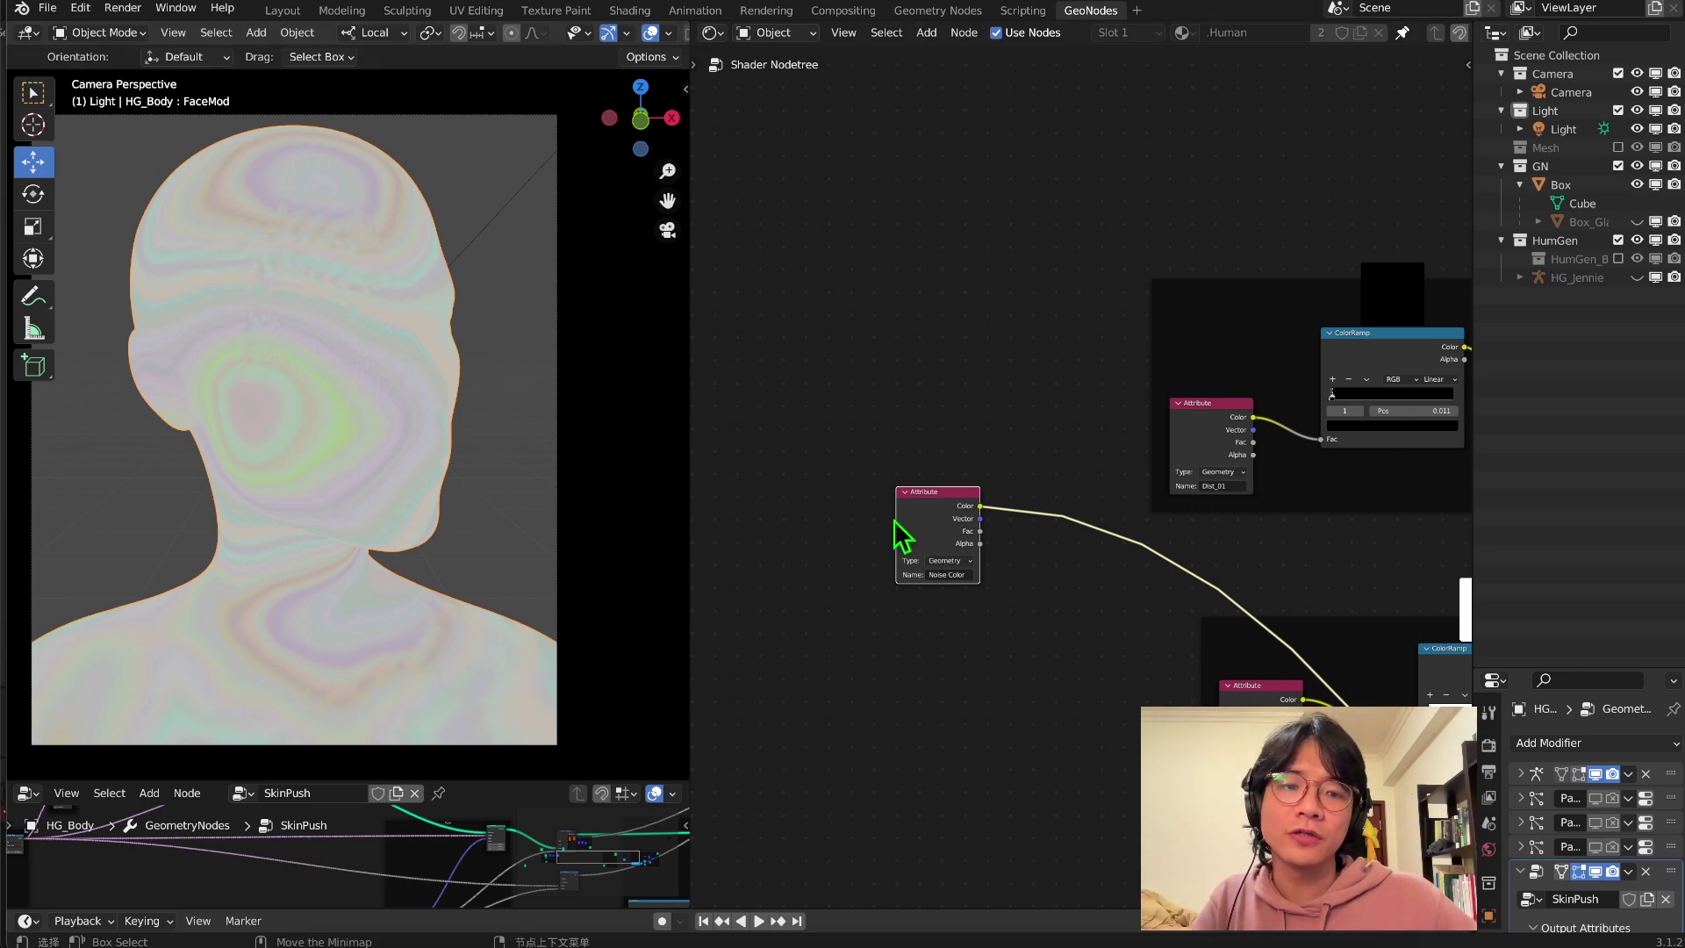
scroll(1088, 614, "down", 3)
left_click_drag(1049, 615, 955, 535)
scroll(1121, 734, "down", 2)
middle_click_drag(1121, 734, 777, 350)
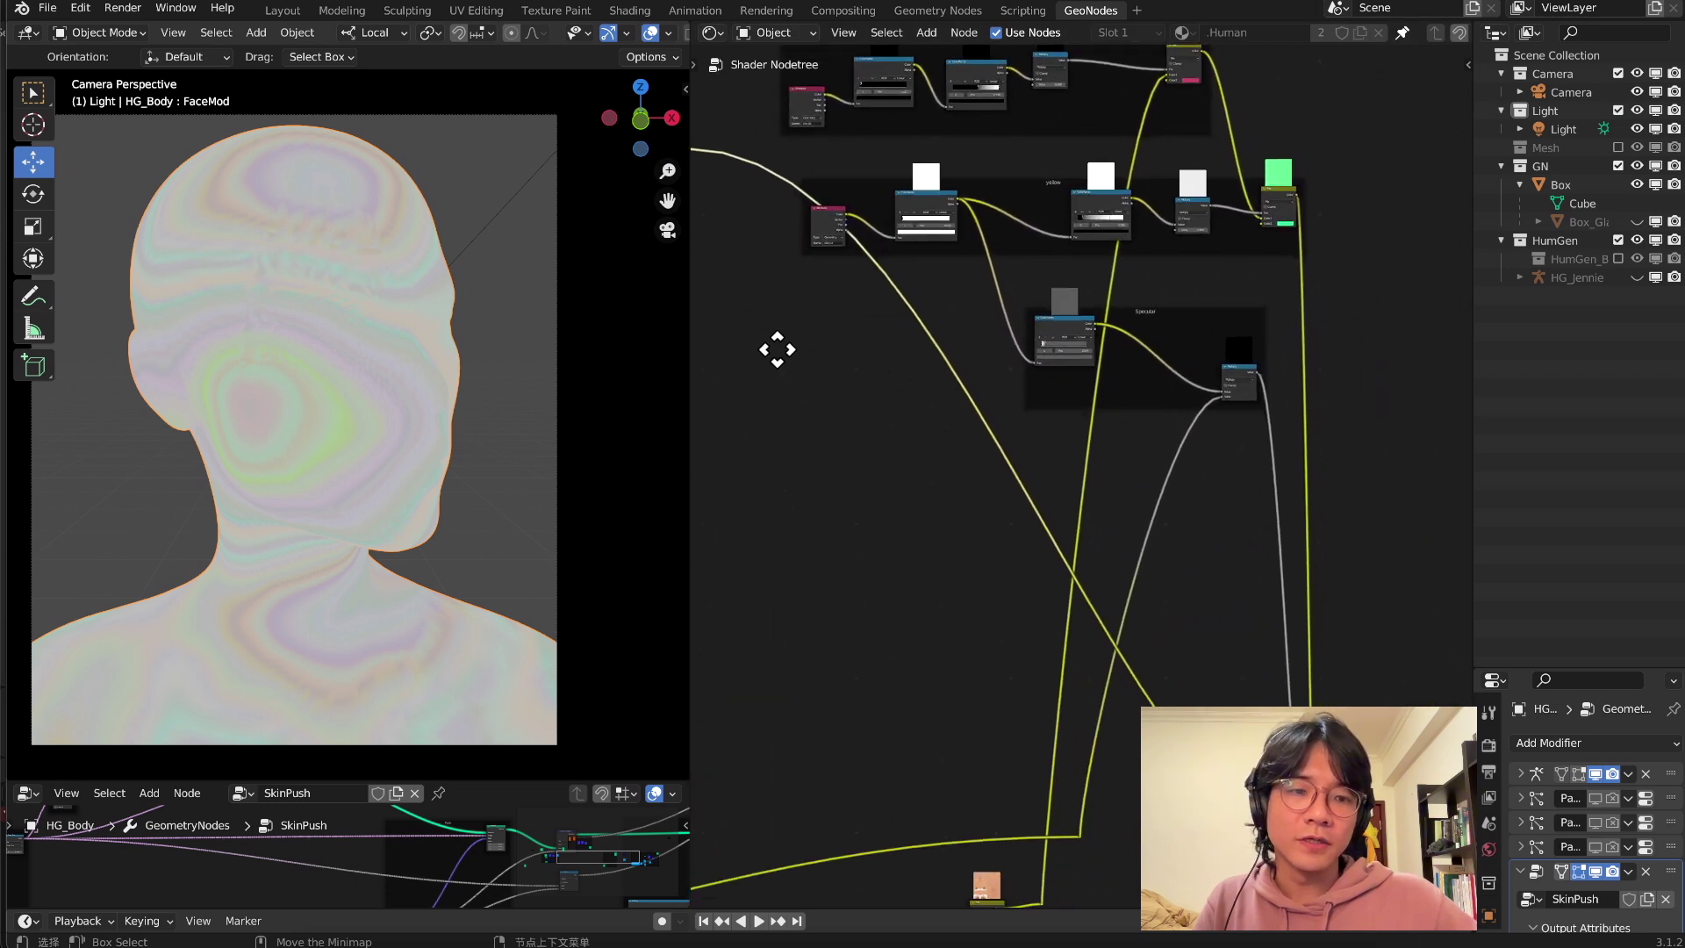
middle_click_drag(1003, 537, 784, 209)
left_click(1132, 593, "ctrl+shift")
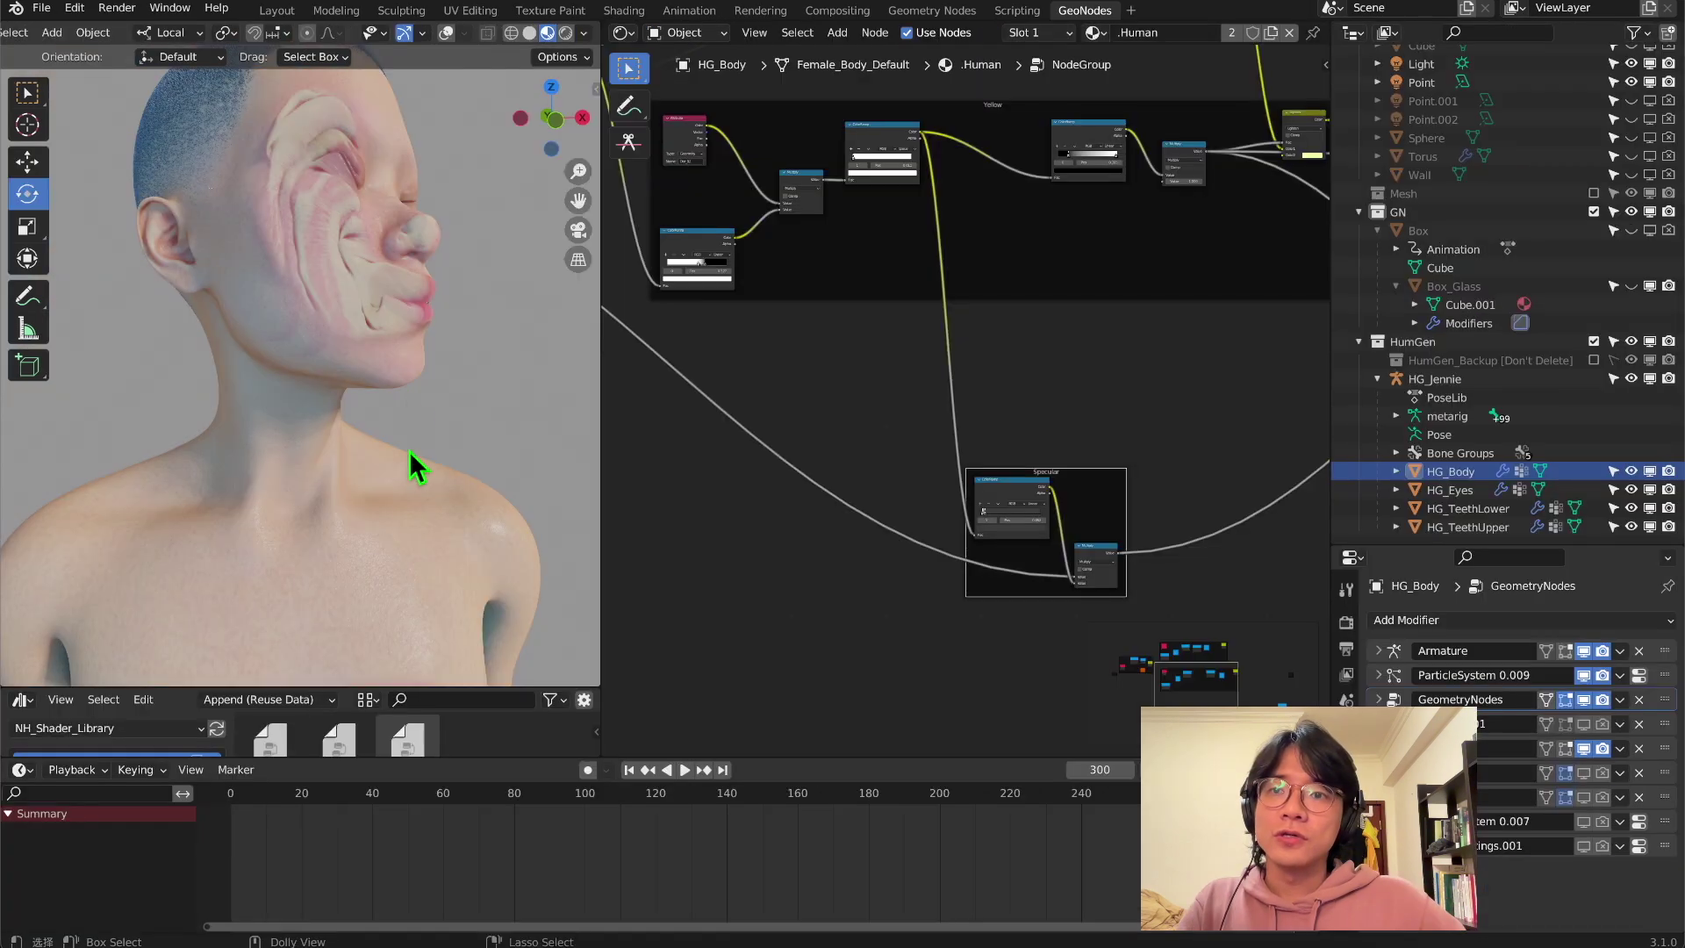
- Orbit and zoom around the pushed face, then pan the node editor to the Noise frame
left_click_drag(409, 451, 460, 372)
scroll(425, 388, "up", 5)
scroll(388, 377, "down", 5)
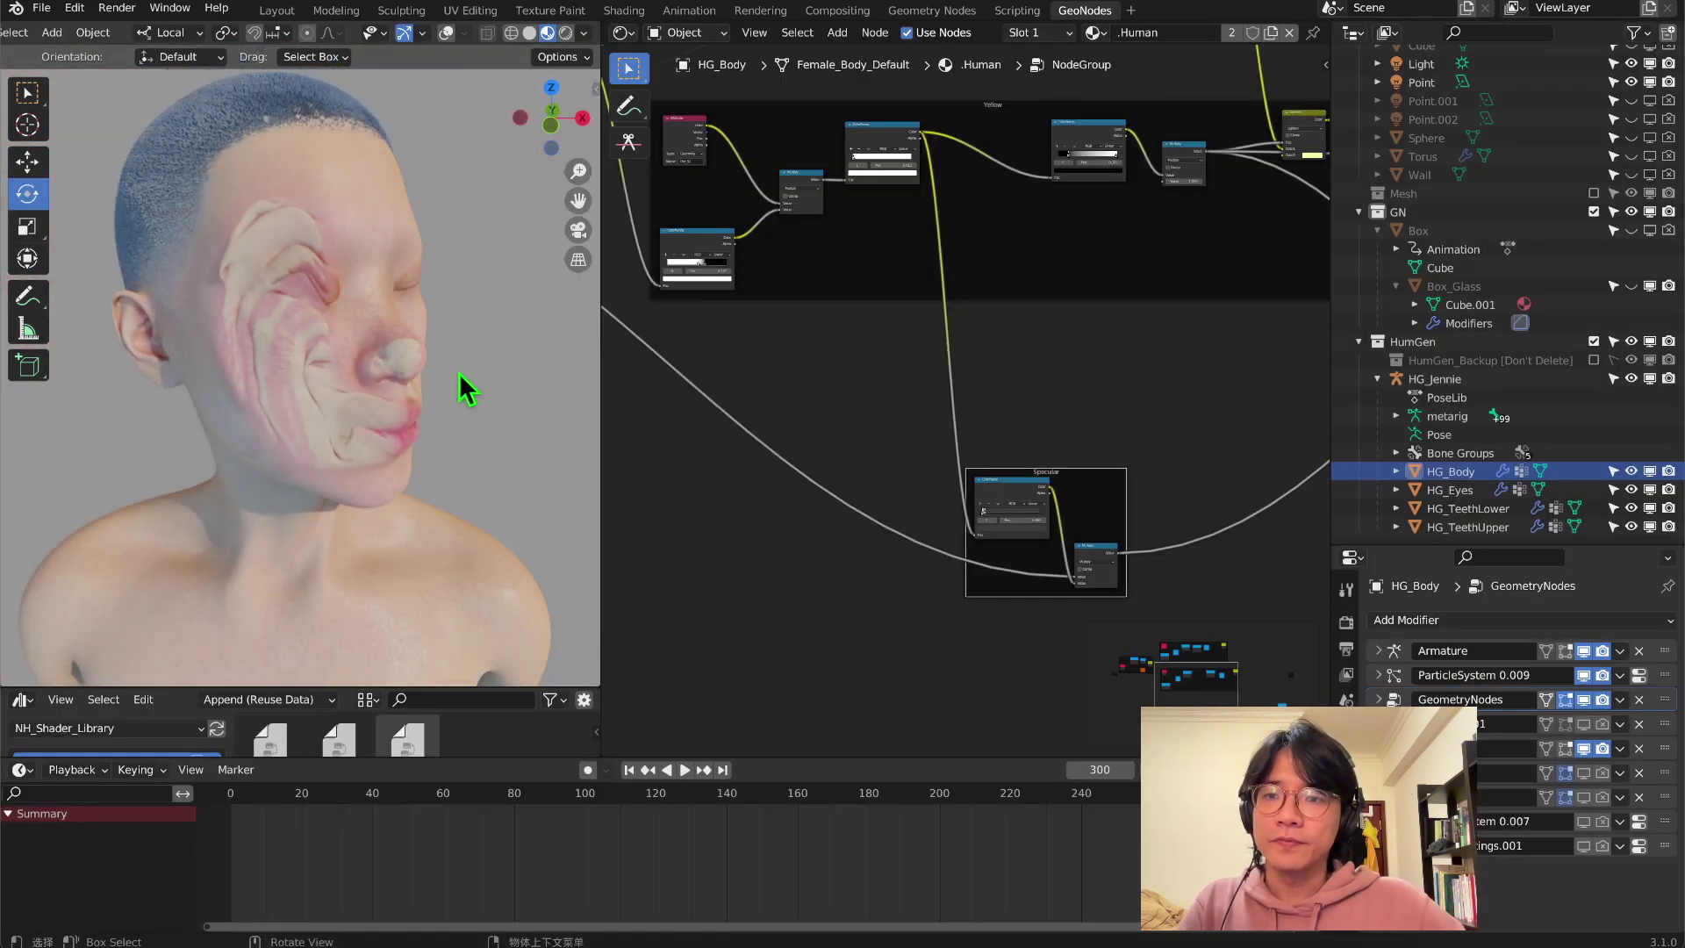
scroll(439, 381, "up", 6)
scroll(427, 404, "down", 4)
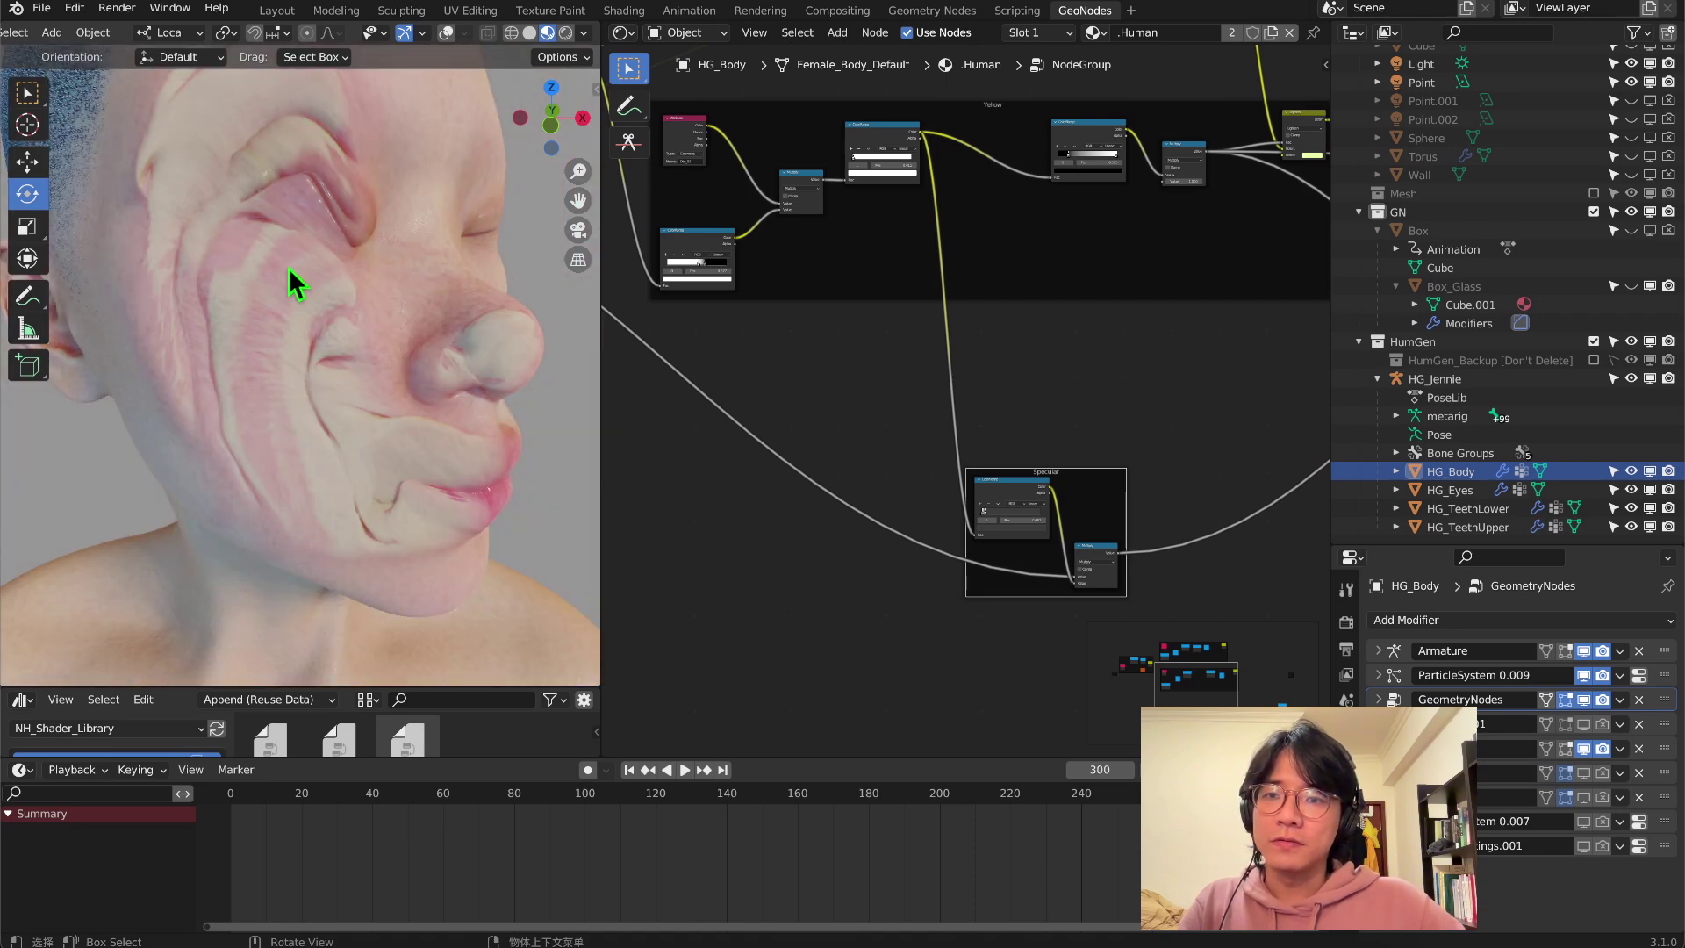
middle_click_drag(286, 508, 170, 351)
scroll(171, 351, "down", 3)
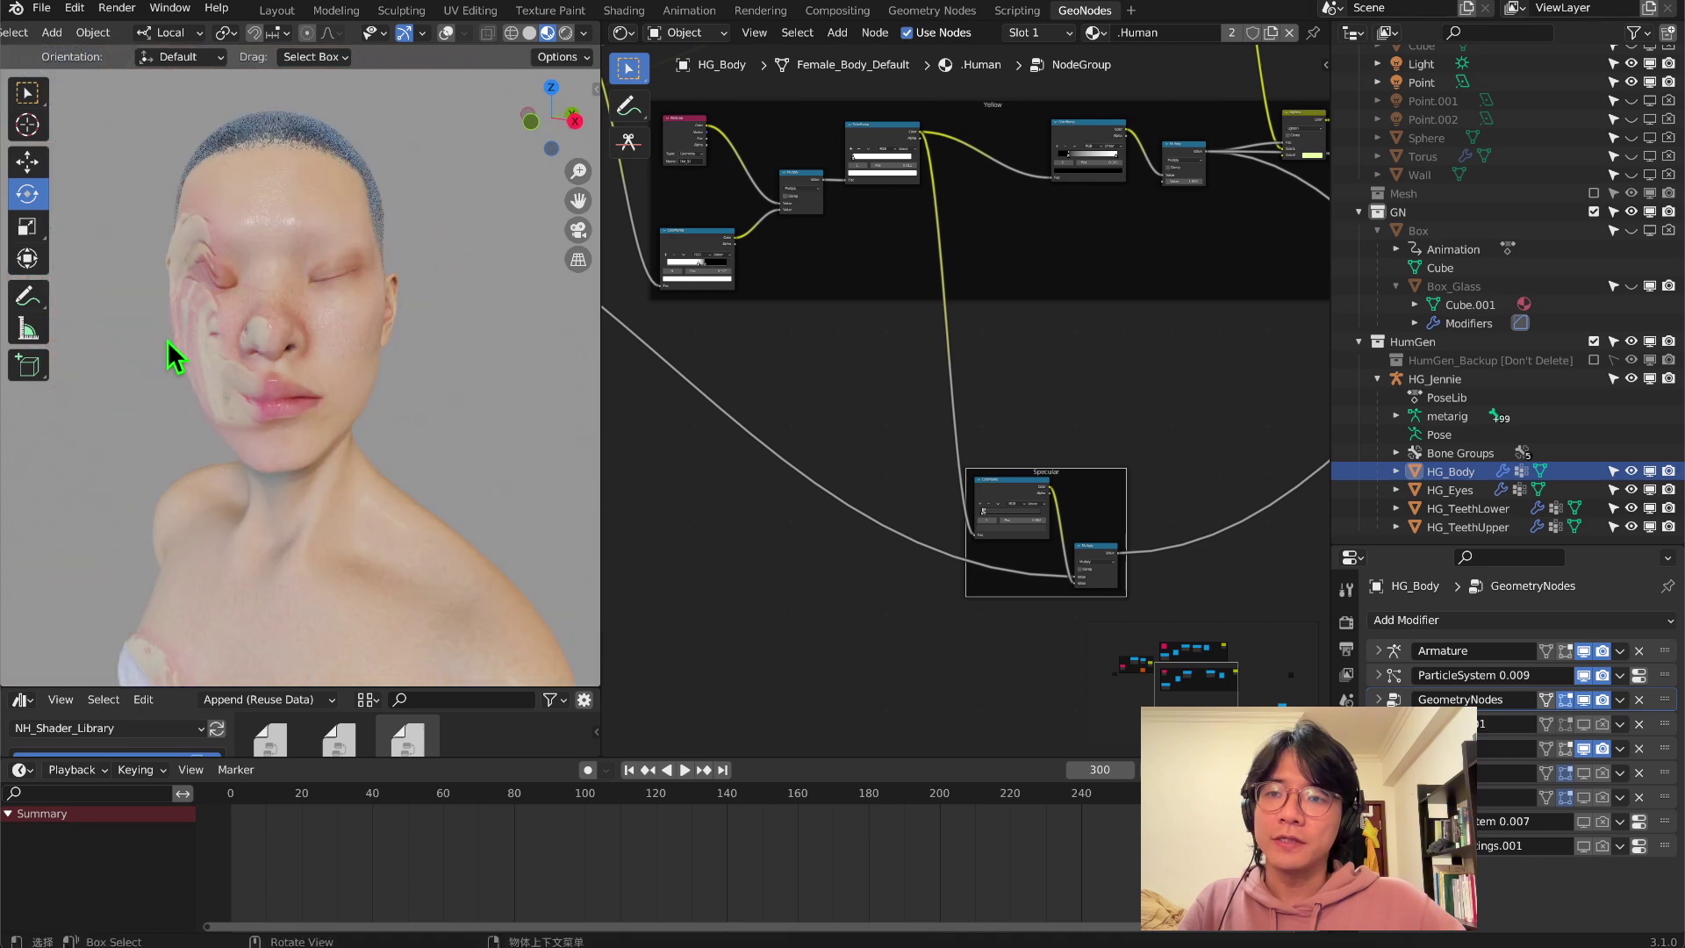
scroll(545, 264, "up", 5)
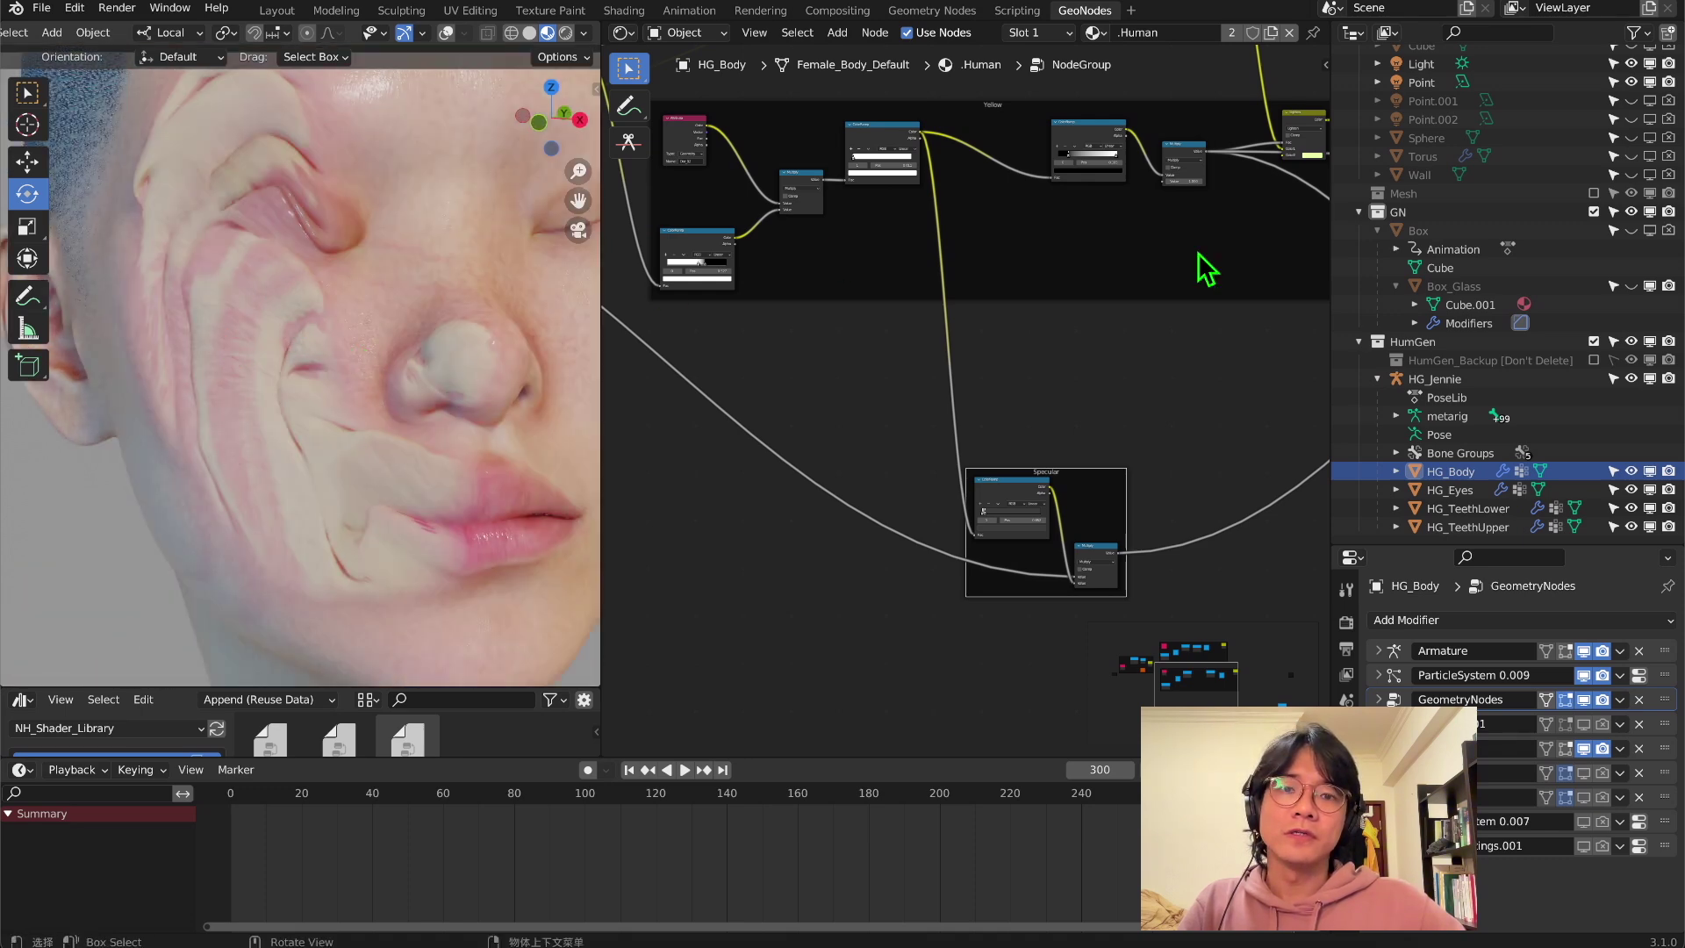
middle_click_drag(842, 260, 1080, 372)
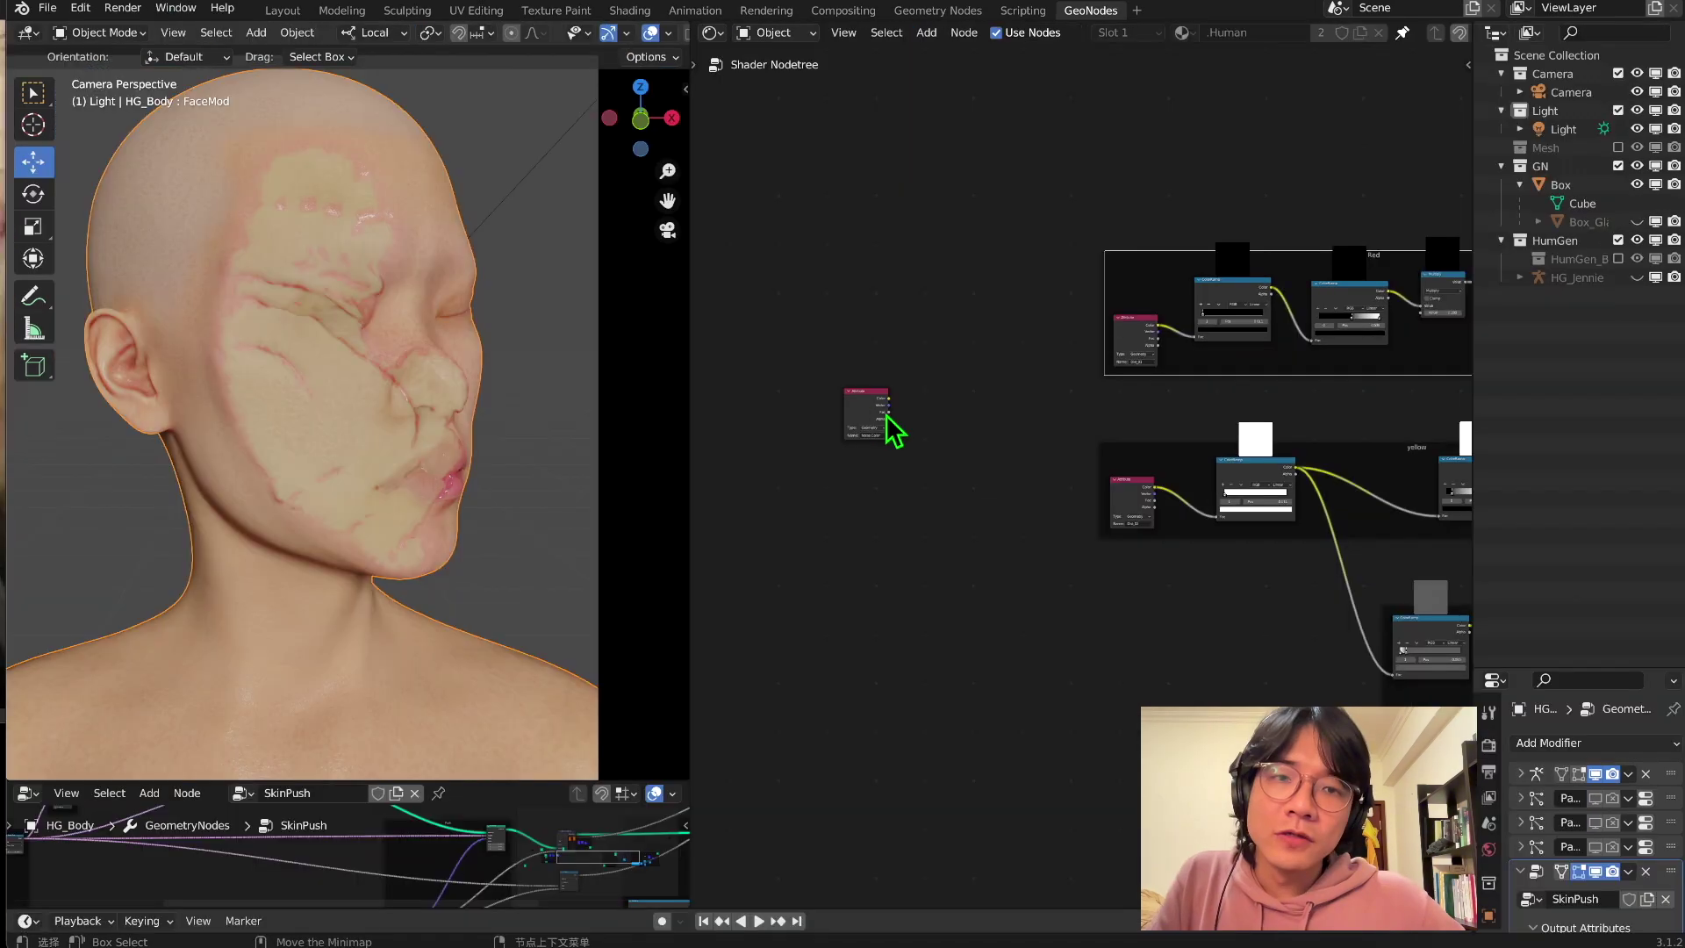
- Zoom into the shader graph and tidy the Noise Color and Dist_02 Attribute nodes
scroll(940, 425, "up", 2)
middle_click_drag(939, 386, 936, 492)
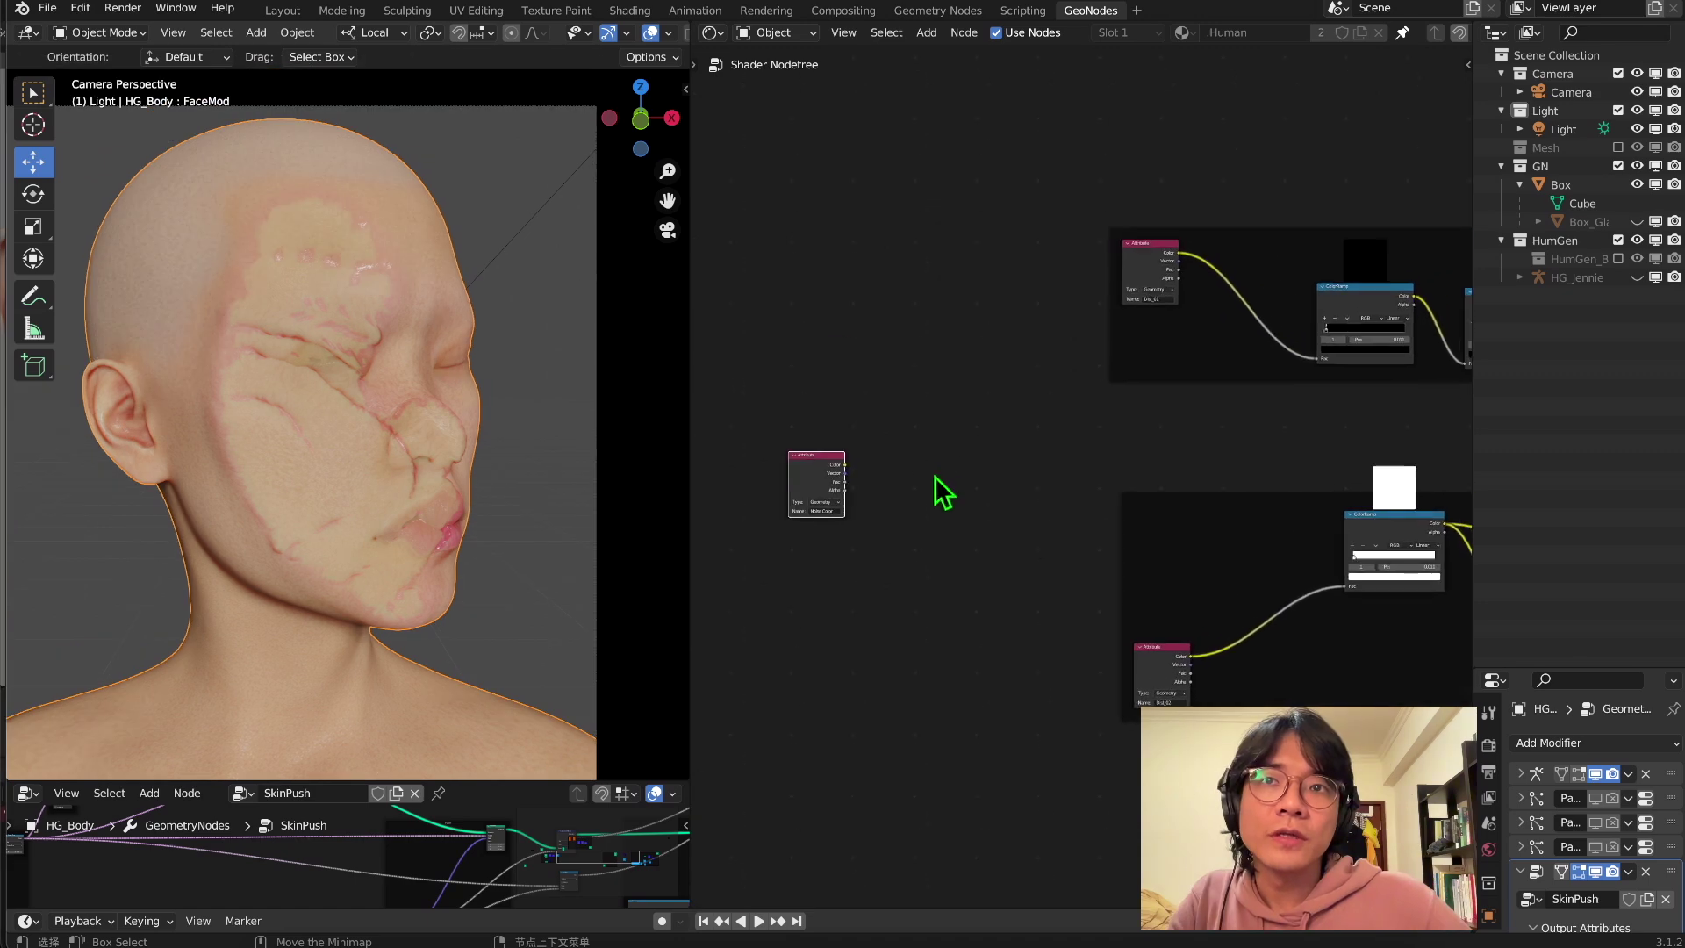
scroll(773, 487, "up", 2)
left_click_drag(771, 489, 820, 455)
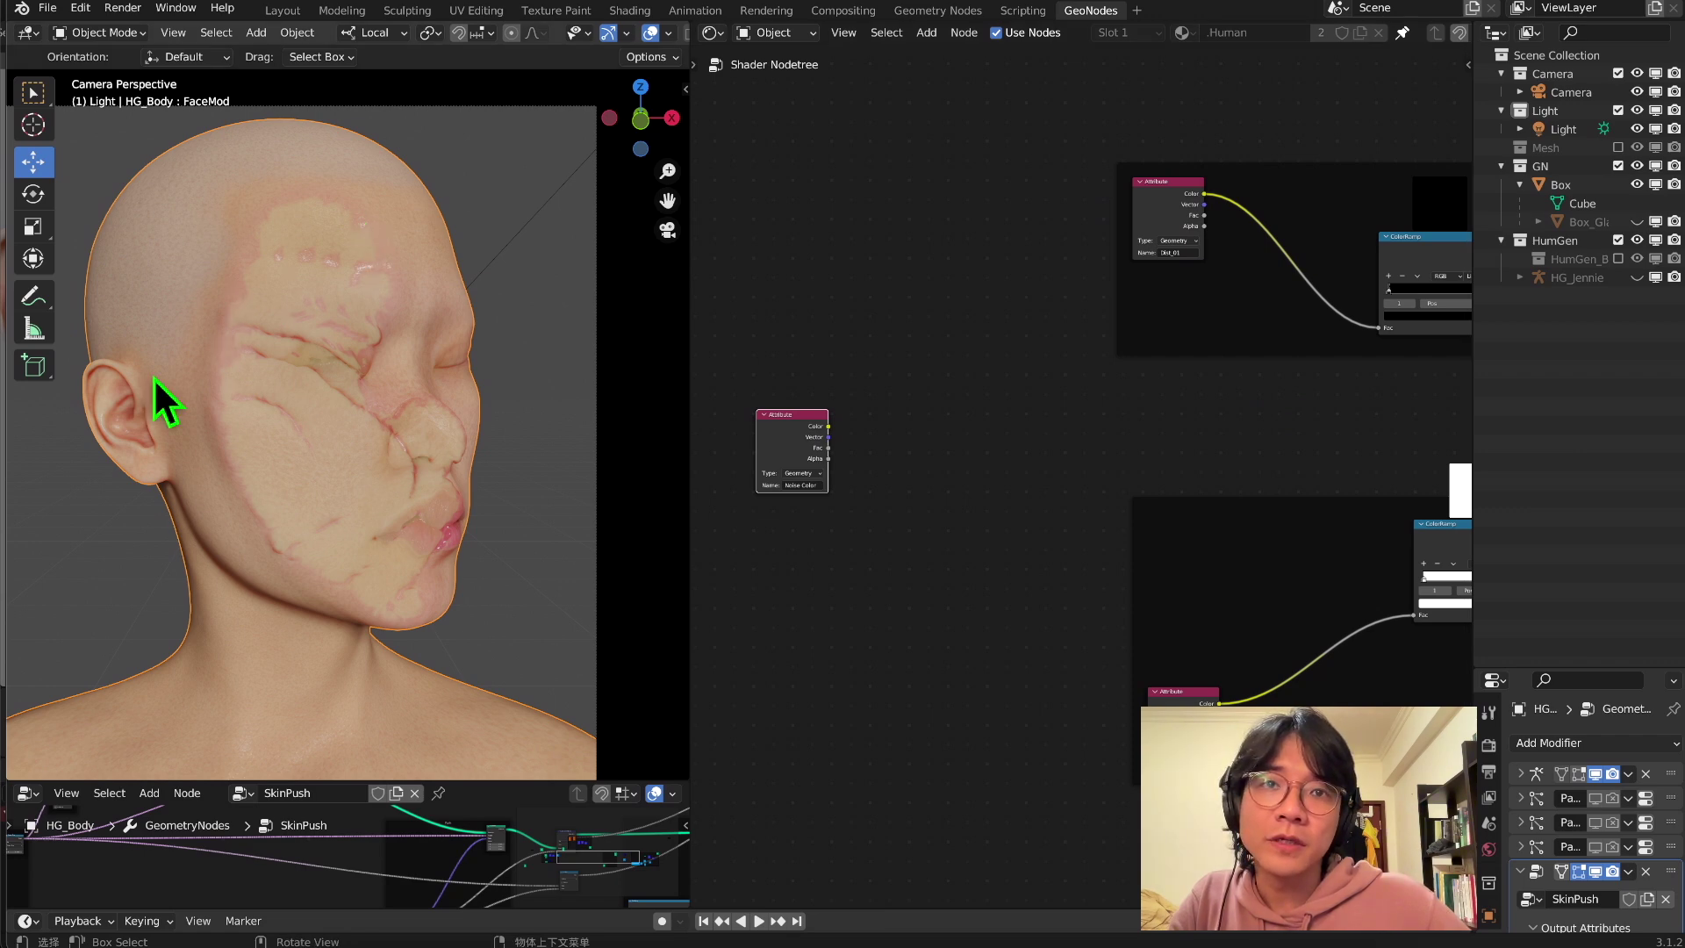
middle_click_drag(869, 597, 861, 513)
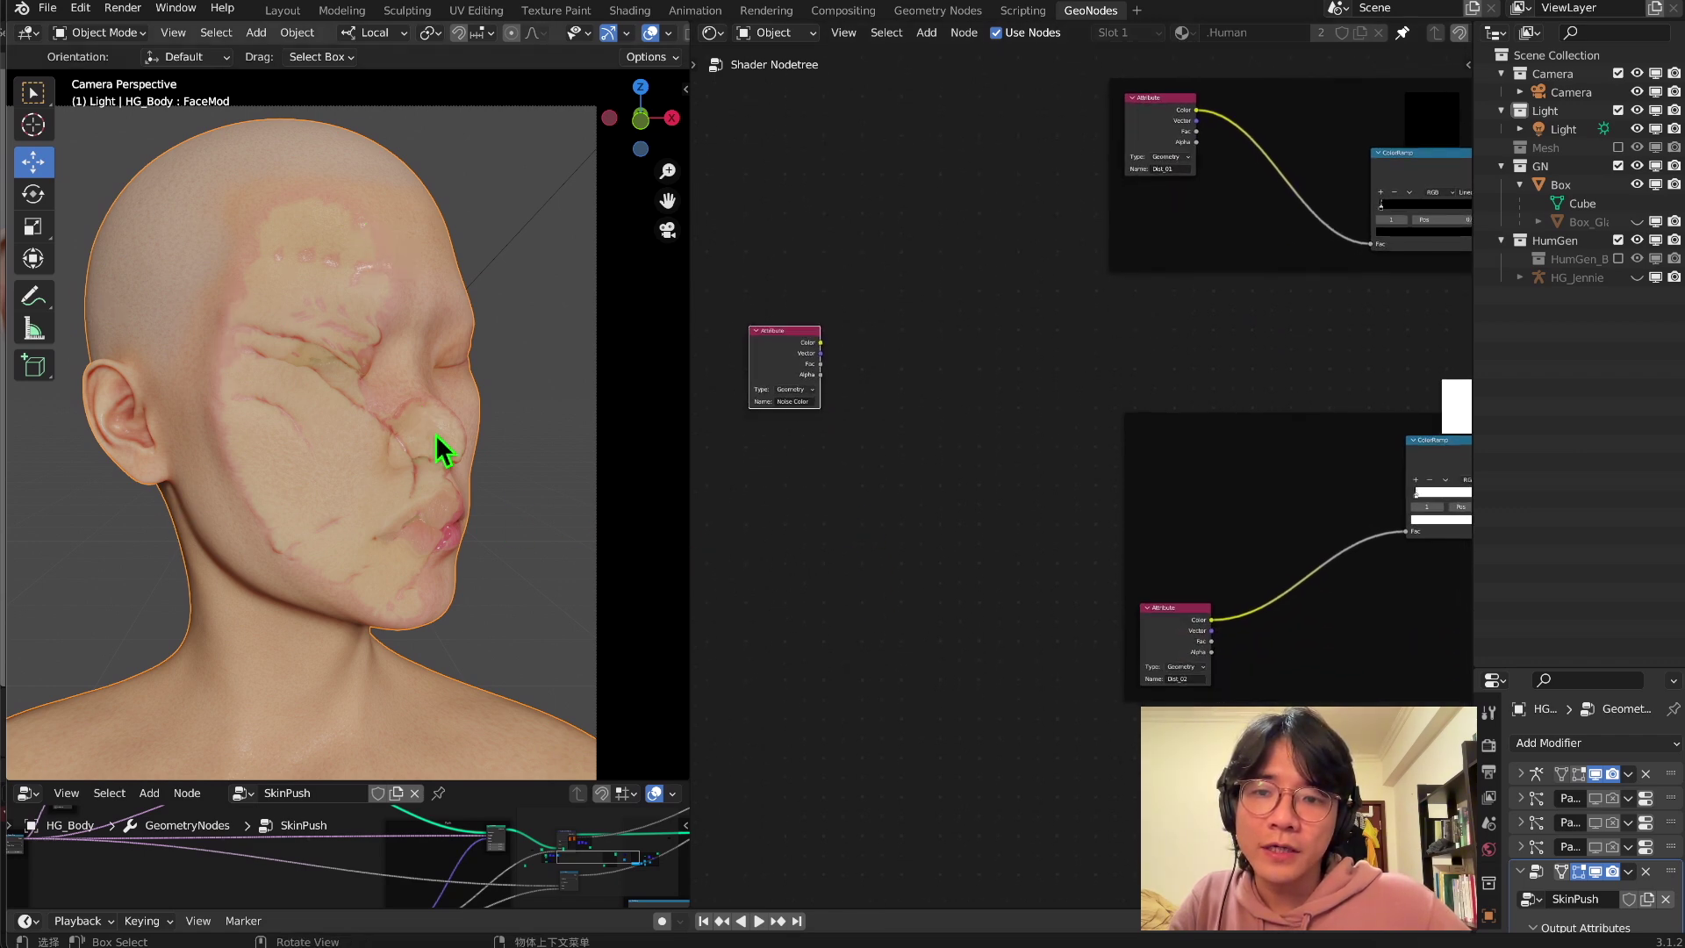
left_click_drag(776, 350, 735, 362)
mouse_move(1181, 650)
left_mouse_down()
mouse_move(1188, 603)
mouse_move(1178, 644)
left_mouse_up()
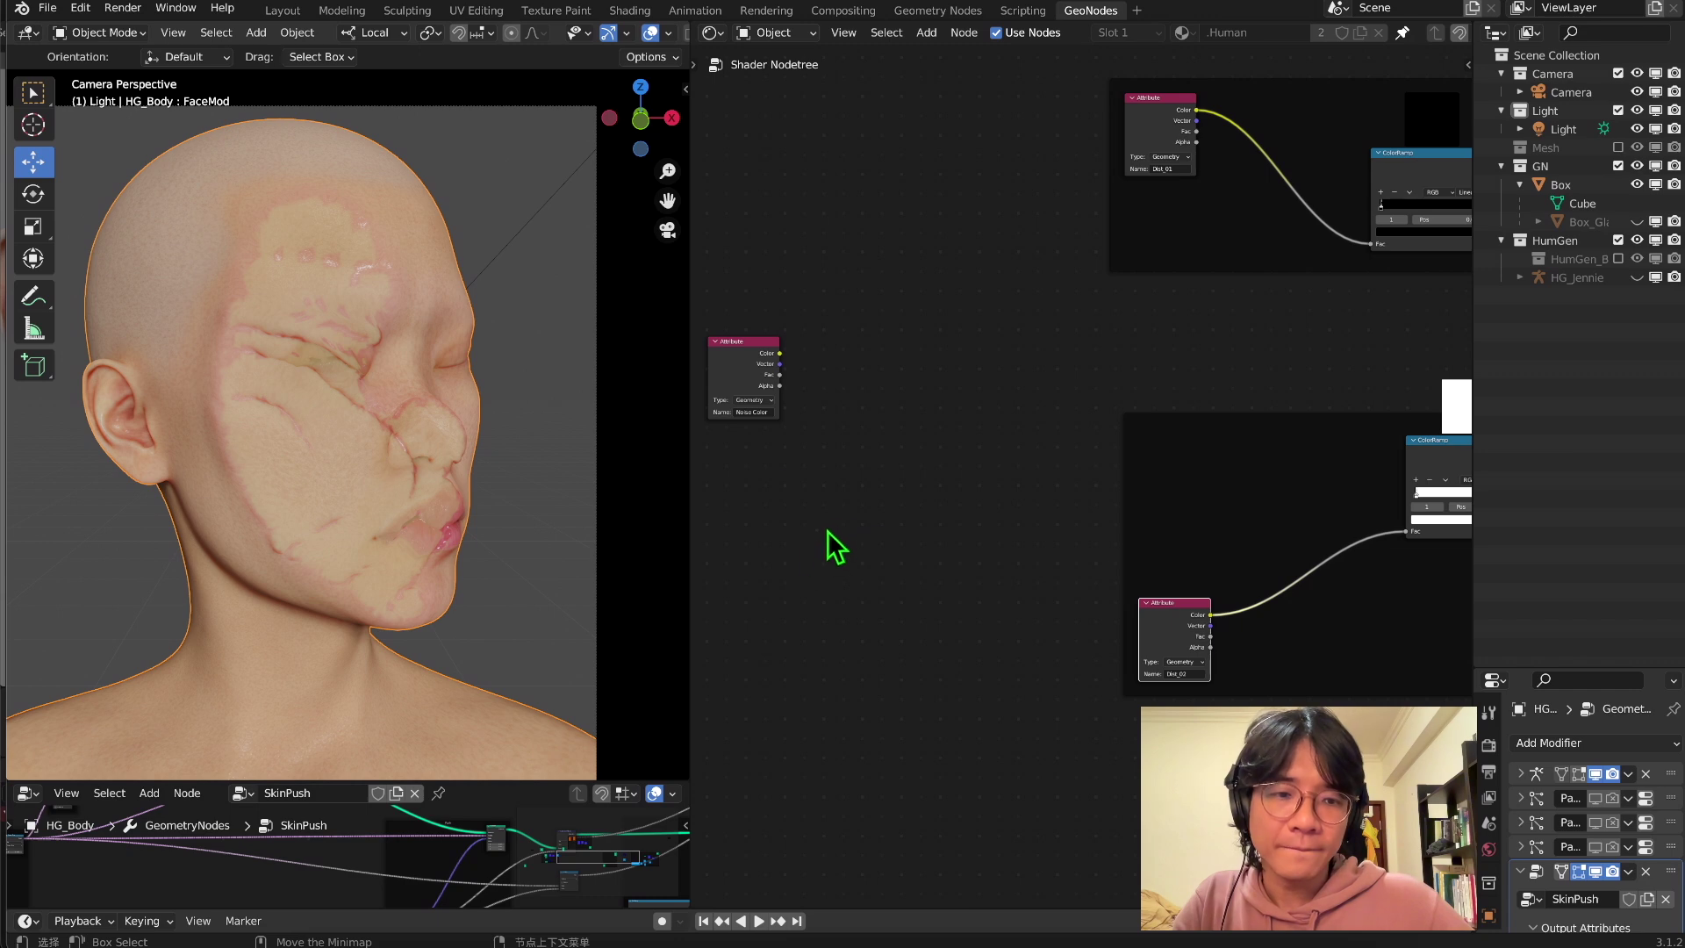
middle_click_drag(868, 472, 955, 465)
- Add a Multiply Math node fed by Dist_02 Color, outputting to the ColorRamp Fac
key("shift+a")
left_click(957, 306)
type("marh")
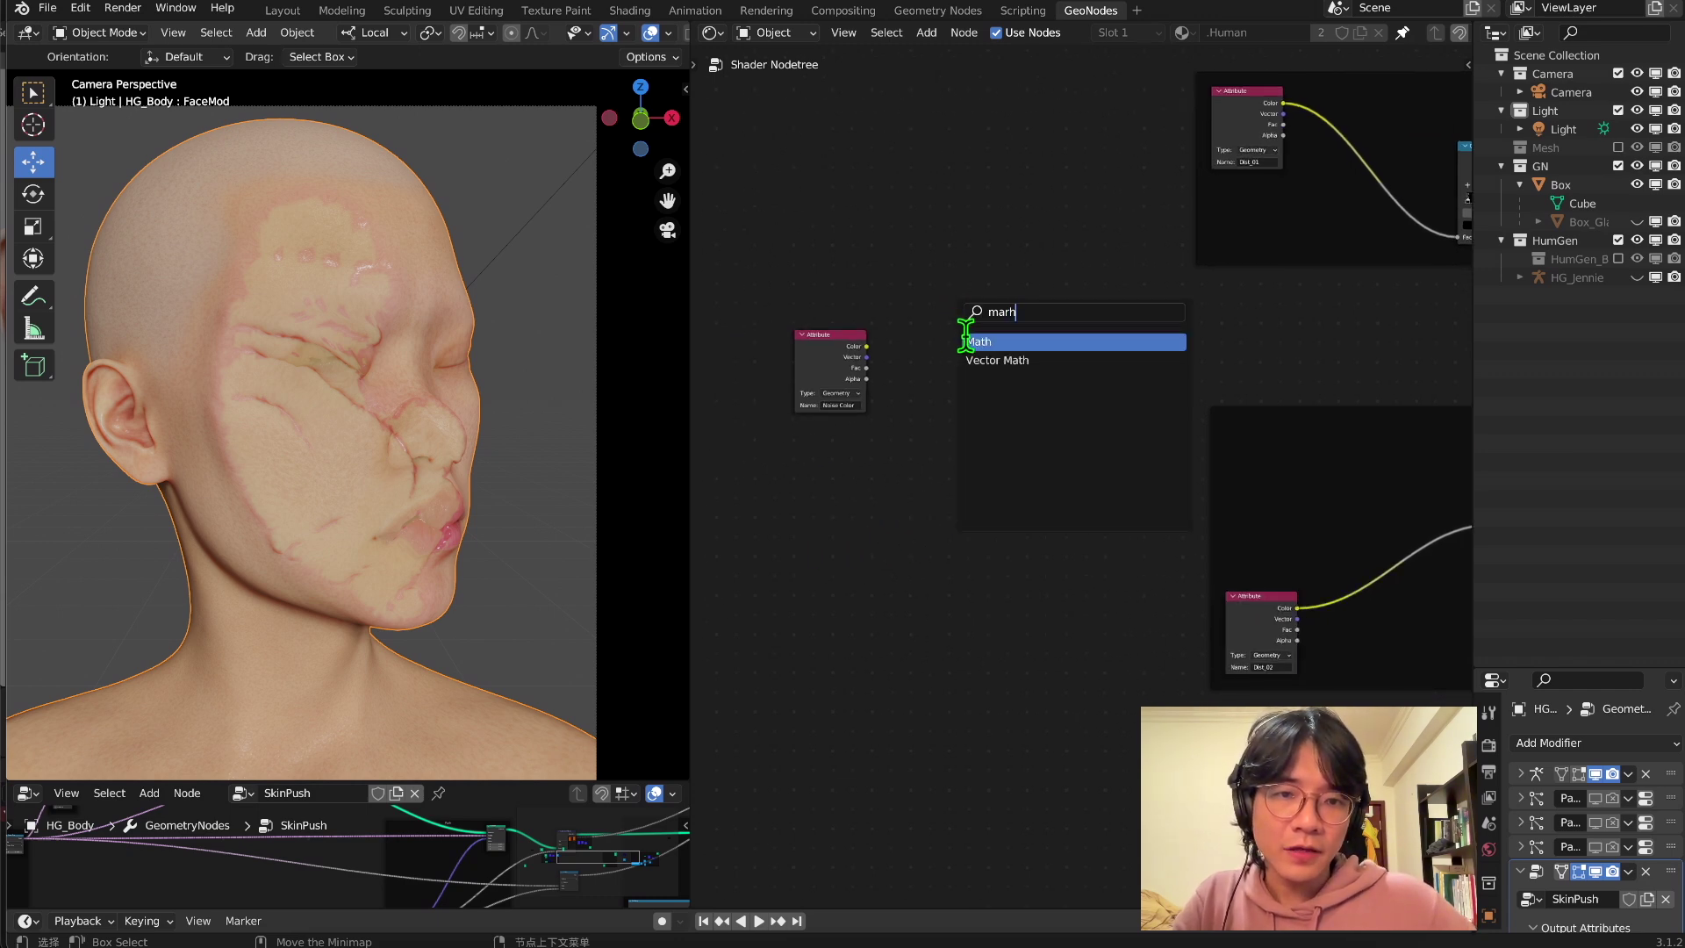
left_click(978, 342)
left_click(1065, 489)
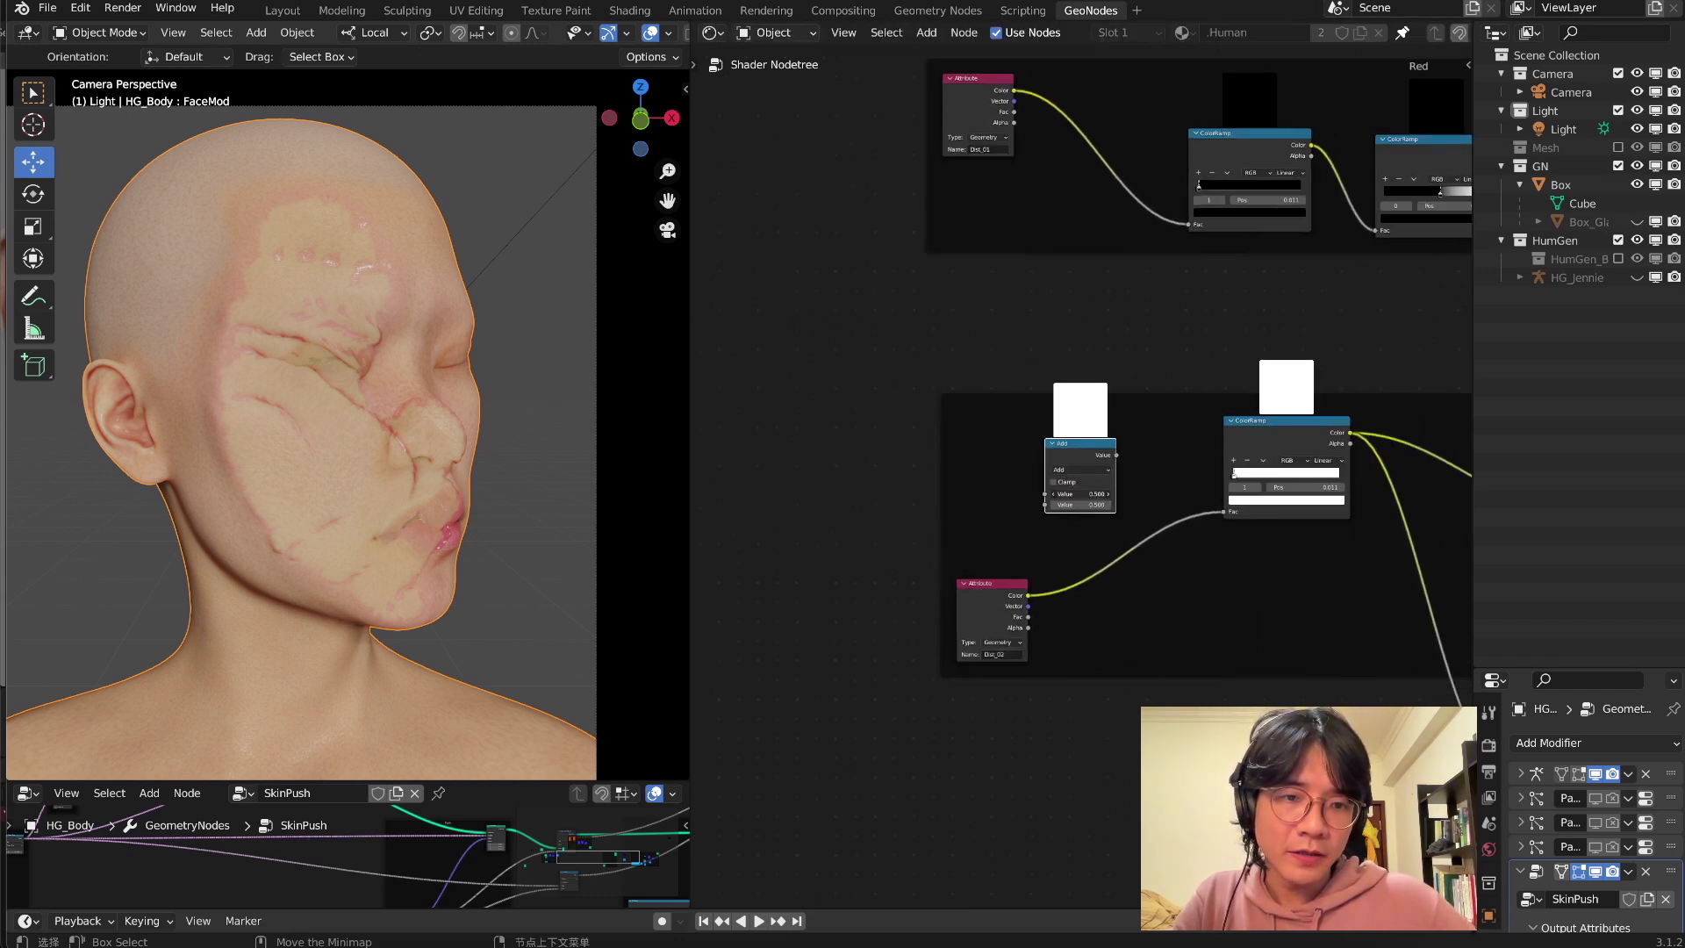
left_click(1088, 472)
left_click(1089, 472)
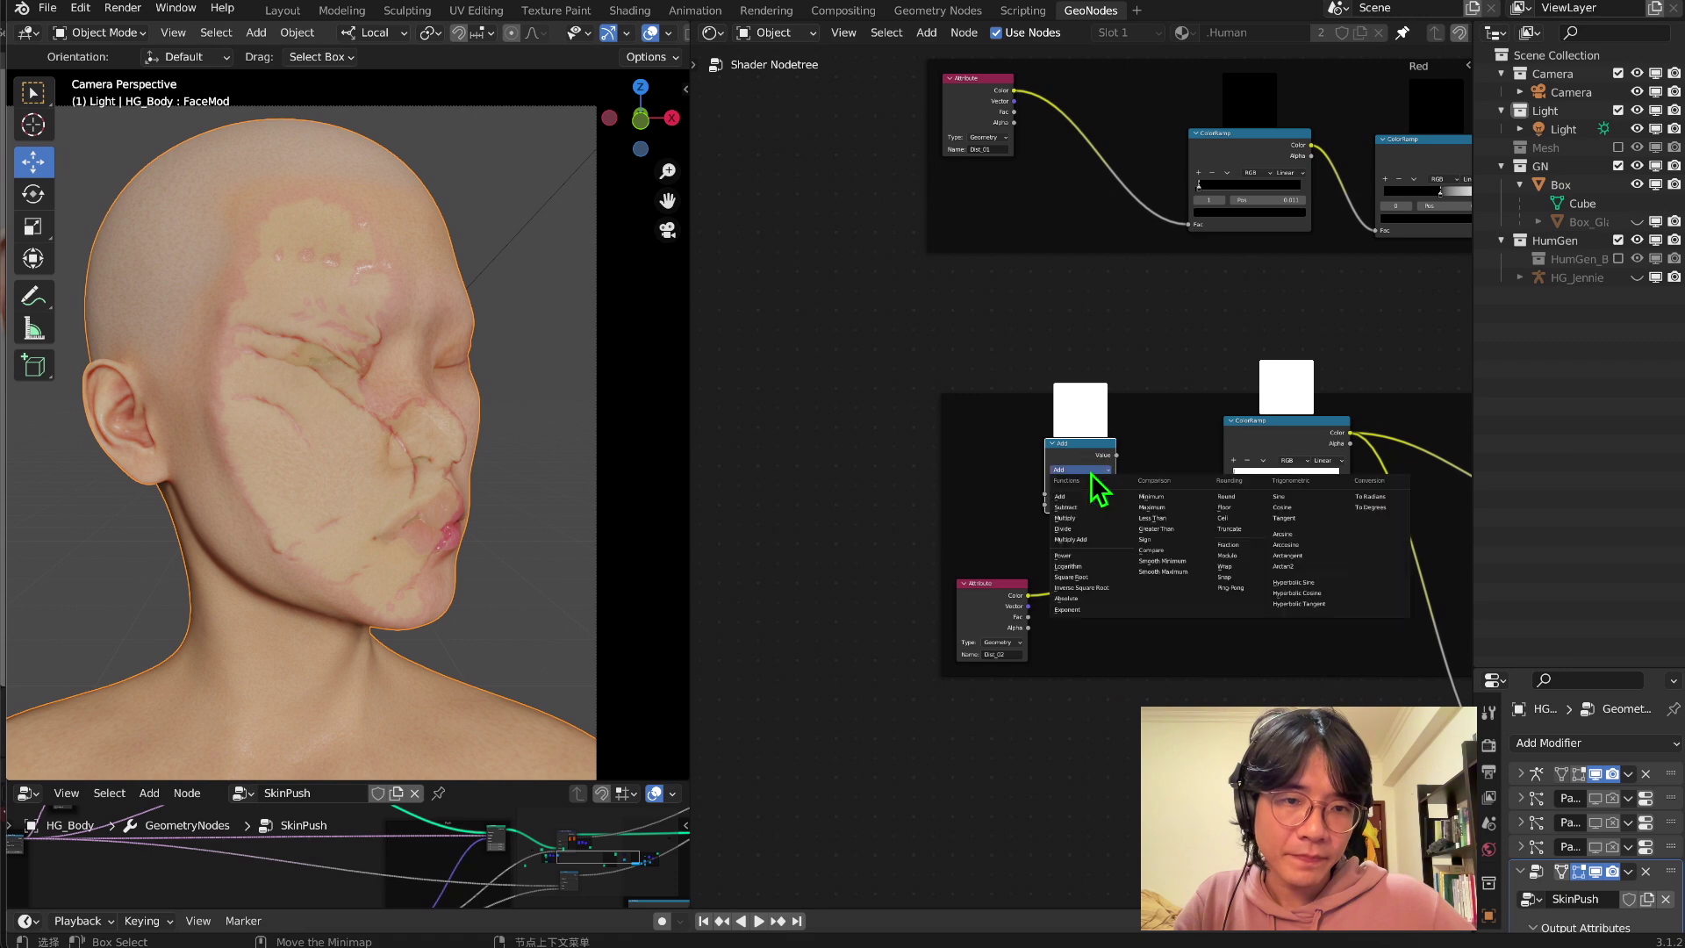
left_click(1094, 525)
left_click_drag(1028, 595, 1045, 504)
mouse_move(1116, 455)
left_mouse_down()
mouse_move(1212, 530)
mouse_move(1223, 512)
left_mouse_up()
- Connect Noise Color to the Multiply node and insert a ColorRamp on that link
scroll(904, 386, "left", 5, "ctrl")
key("ctrl+z")
middle_click_drag(865, 365, 1083, 504)
left_click_drag(1083, 504, 1044, 364)
middle_click_drag(1045, 359, 876, 311)
key("shift+a")
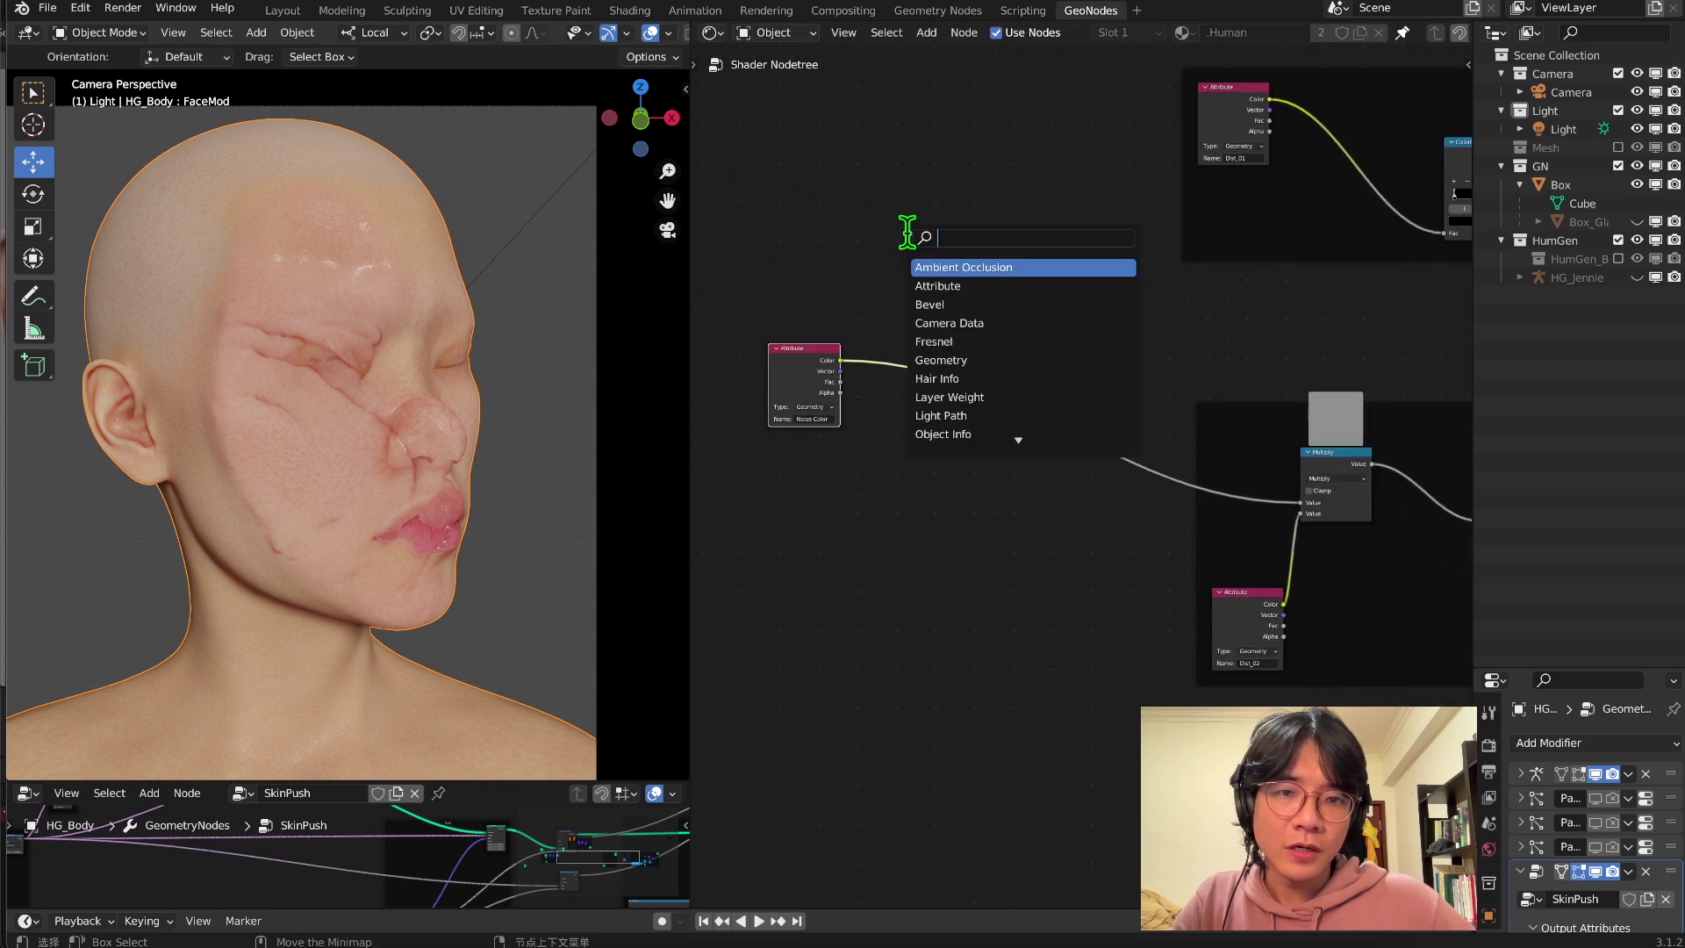
type("ram")
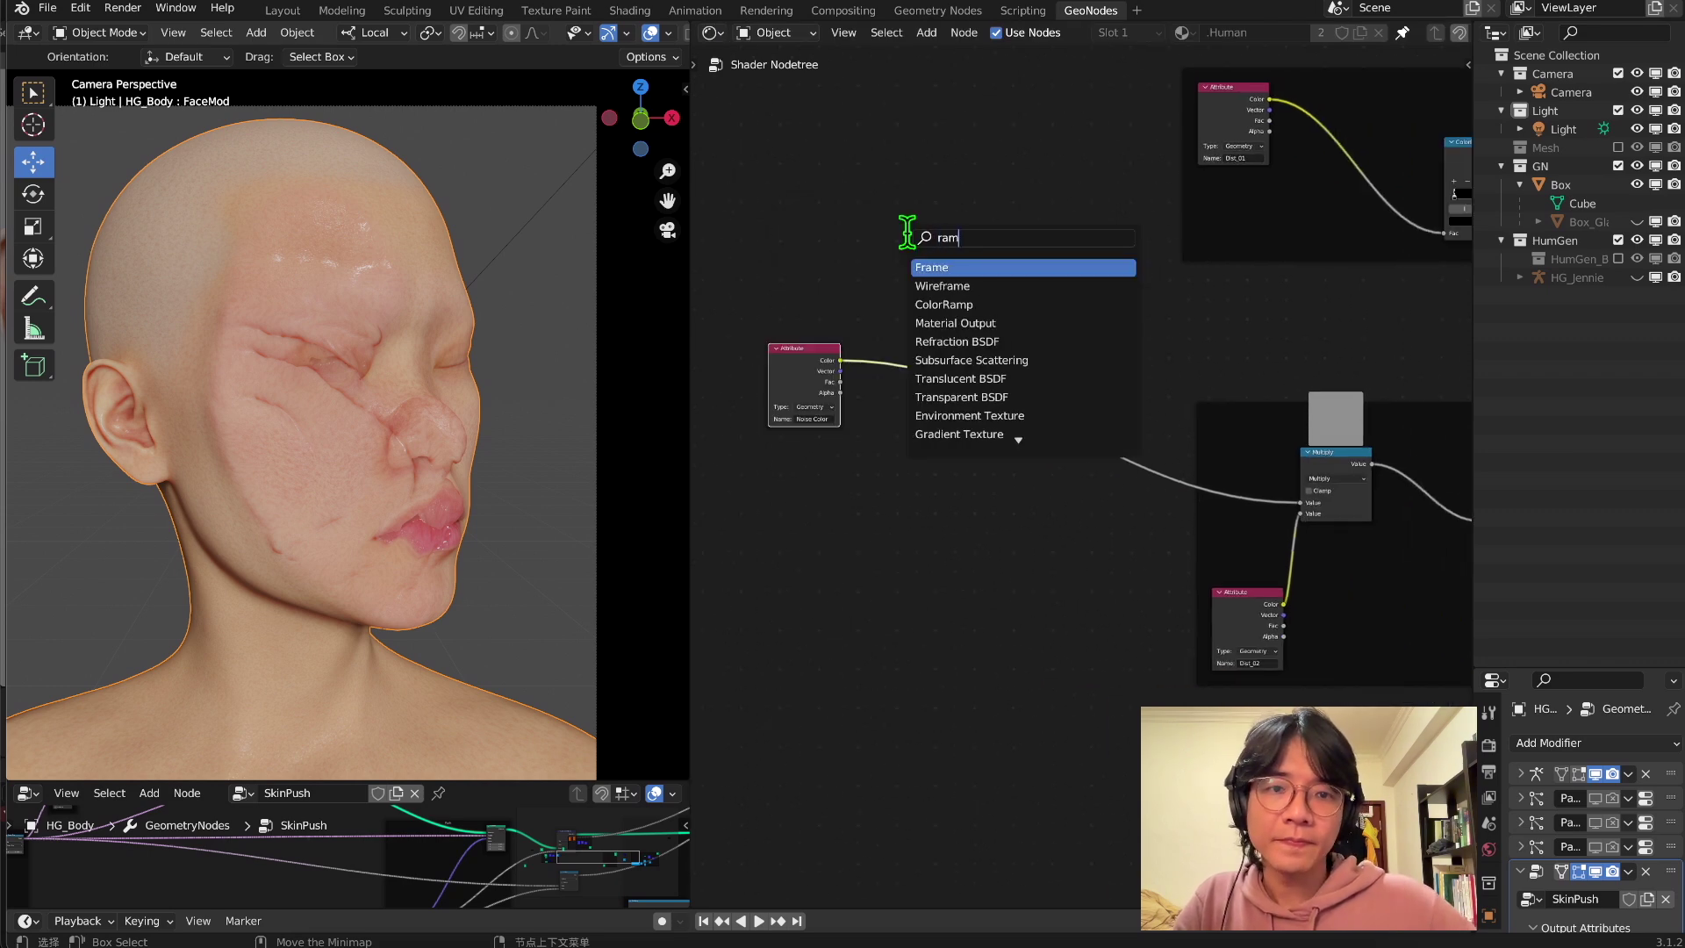
left_click(983, 305)
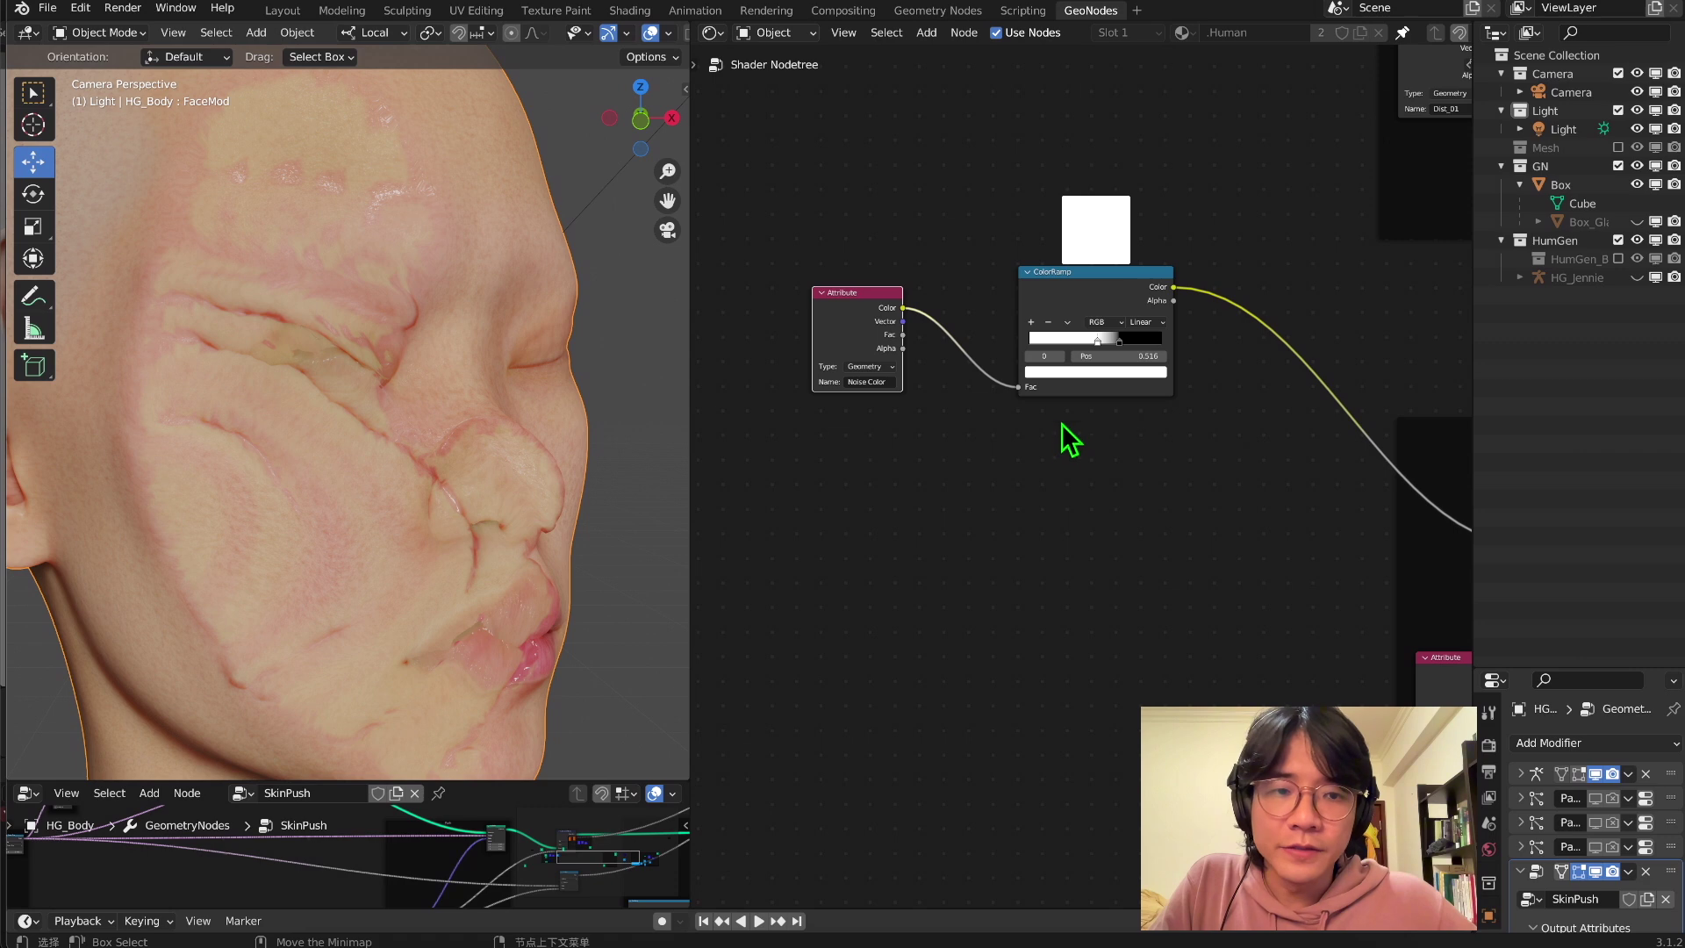
- Slide the new ColorRamp's black stop to 0.622 and feed Multiply into the tint ColorRamp
middle_click_drag(1071, 436, 997, 512)
scroll(997, 512, "up", 2)
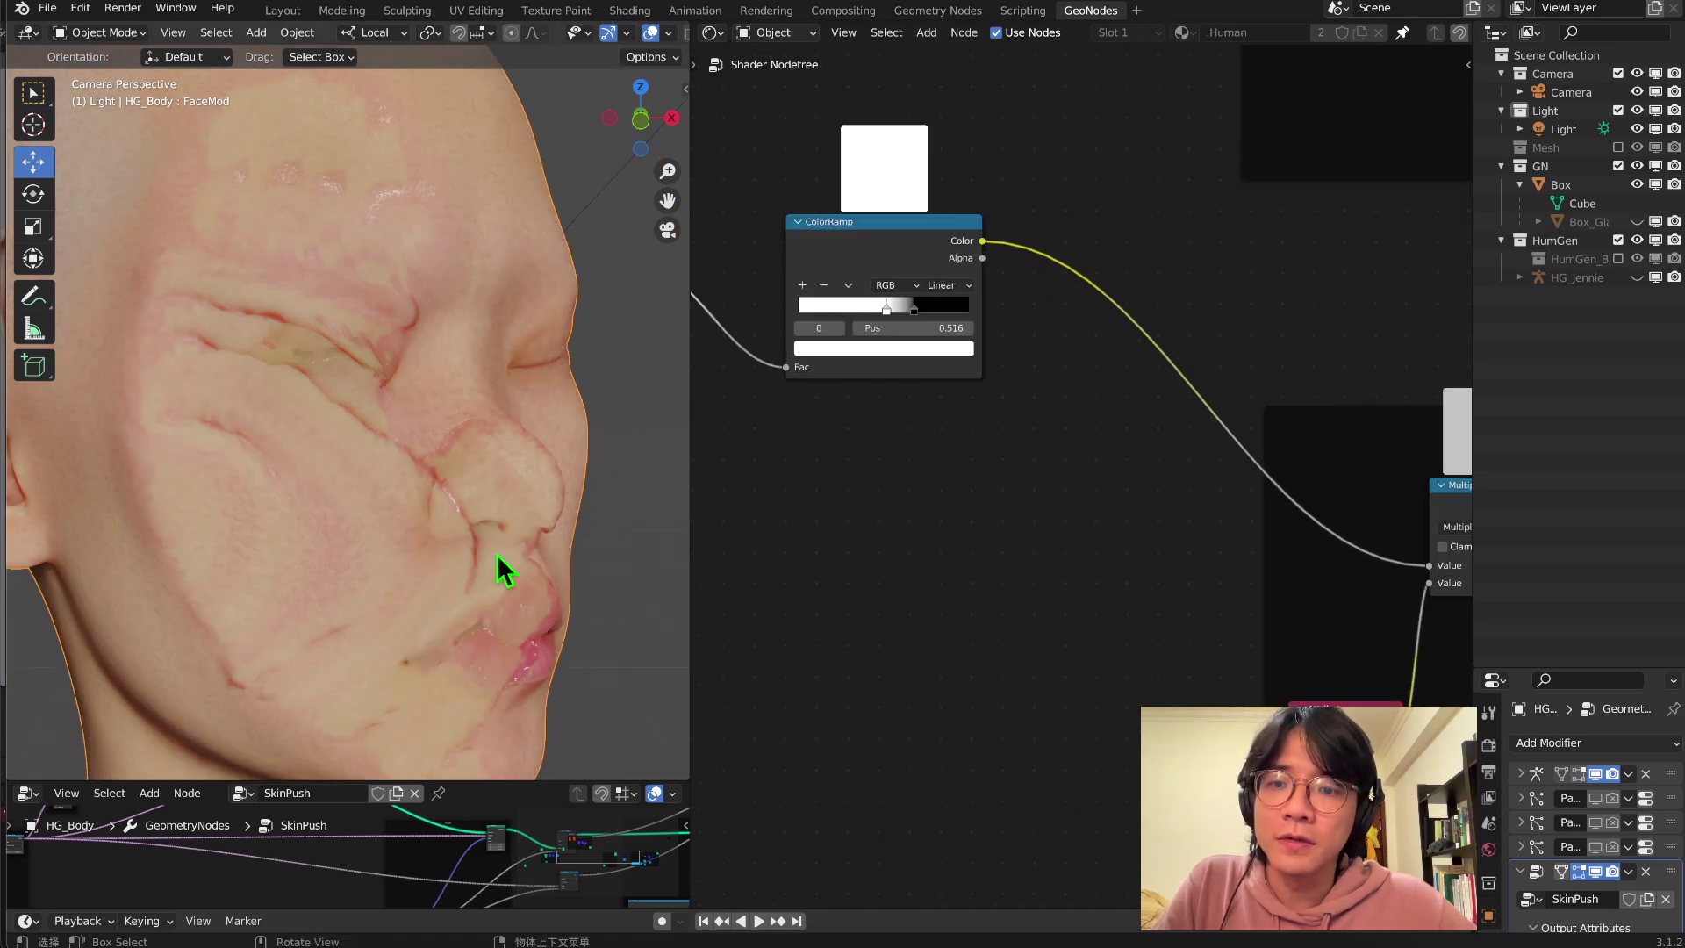
middle_click_drag(969, 465, 1009, 553)
left_click_drag(987, 373, 970, 371)
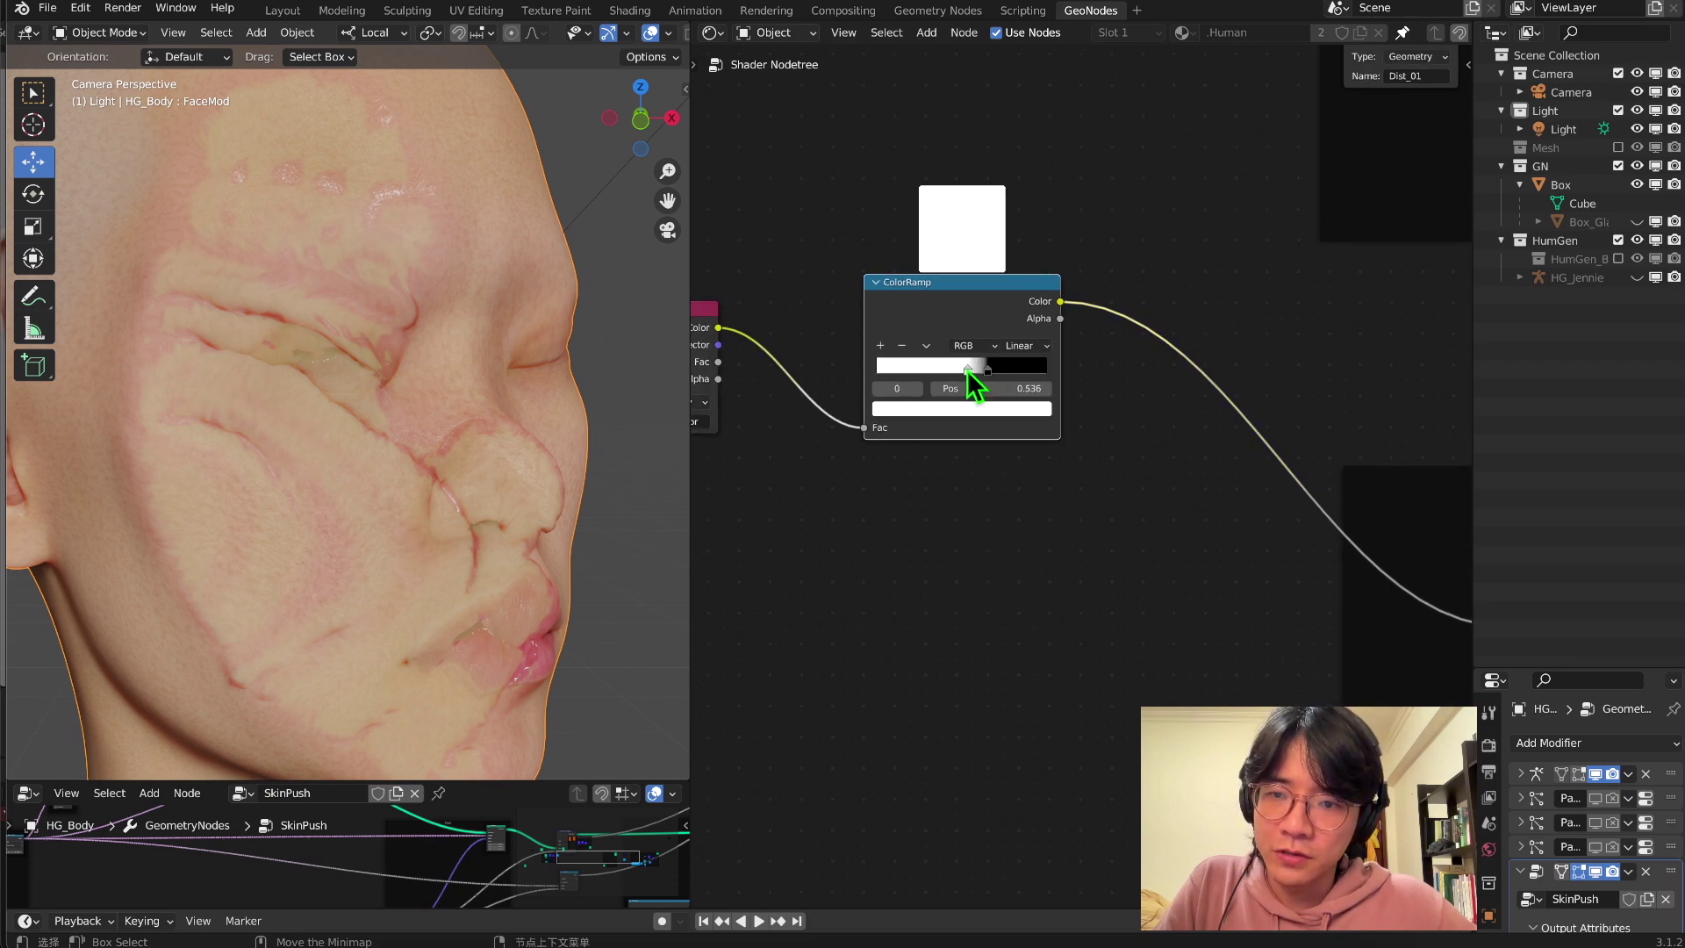
left_click(987, 369)
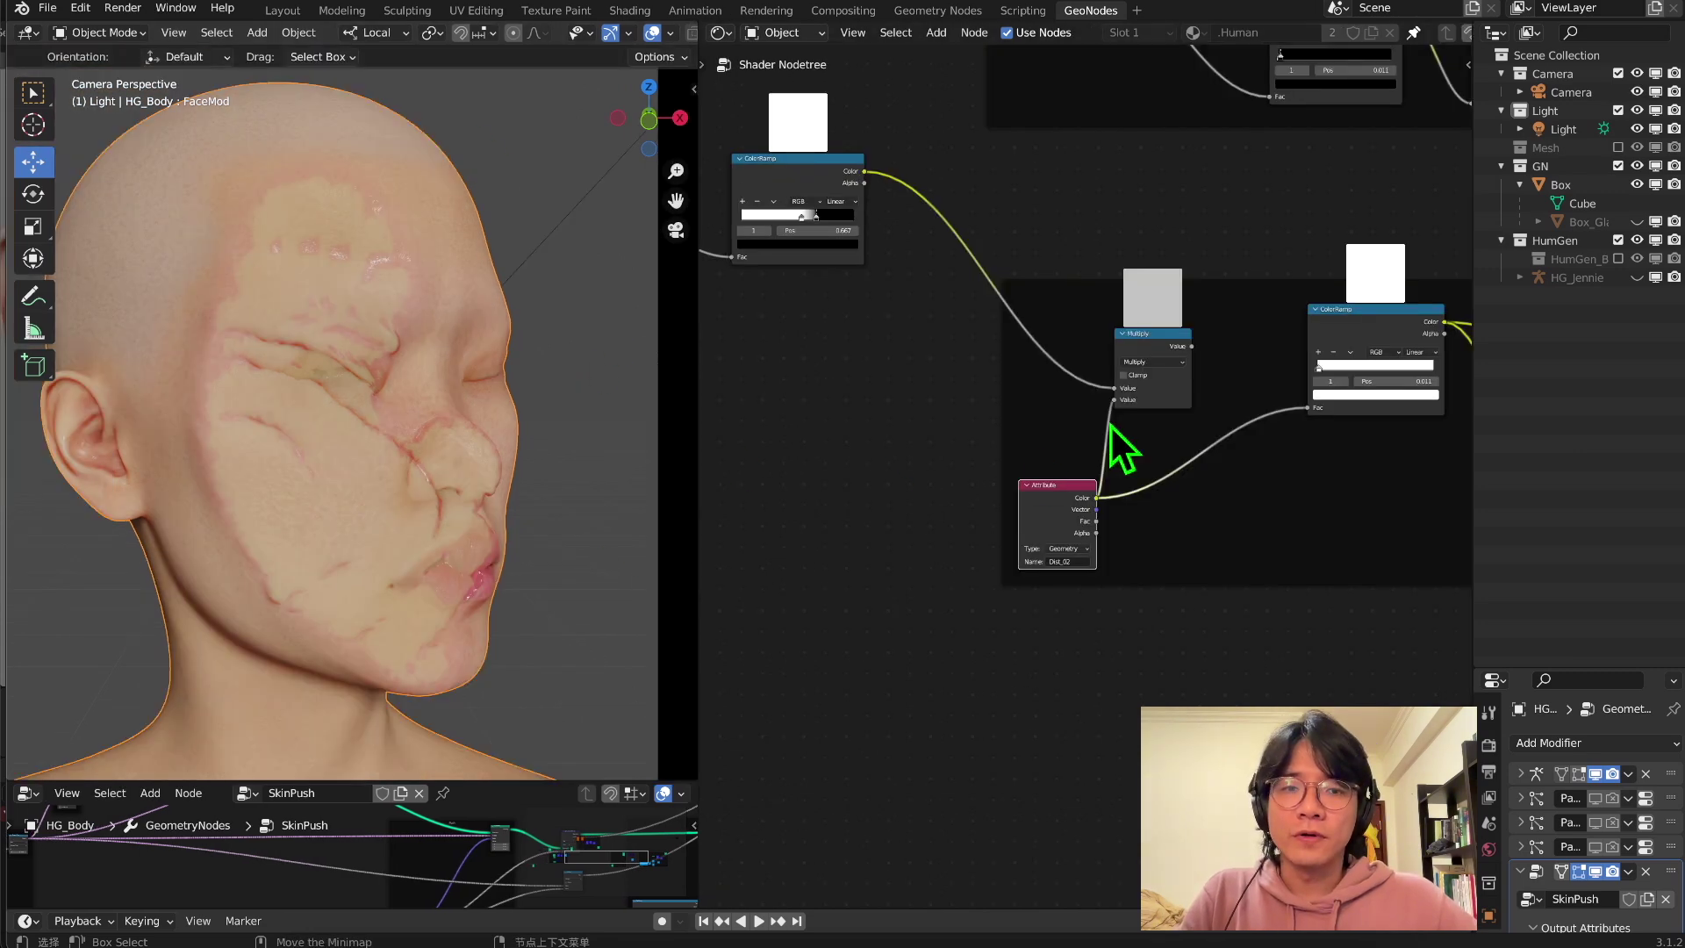
left_click_drag(1193, 347, 1312, 408)
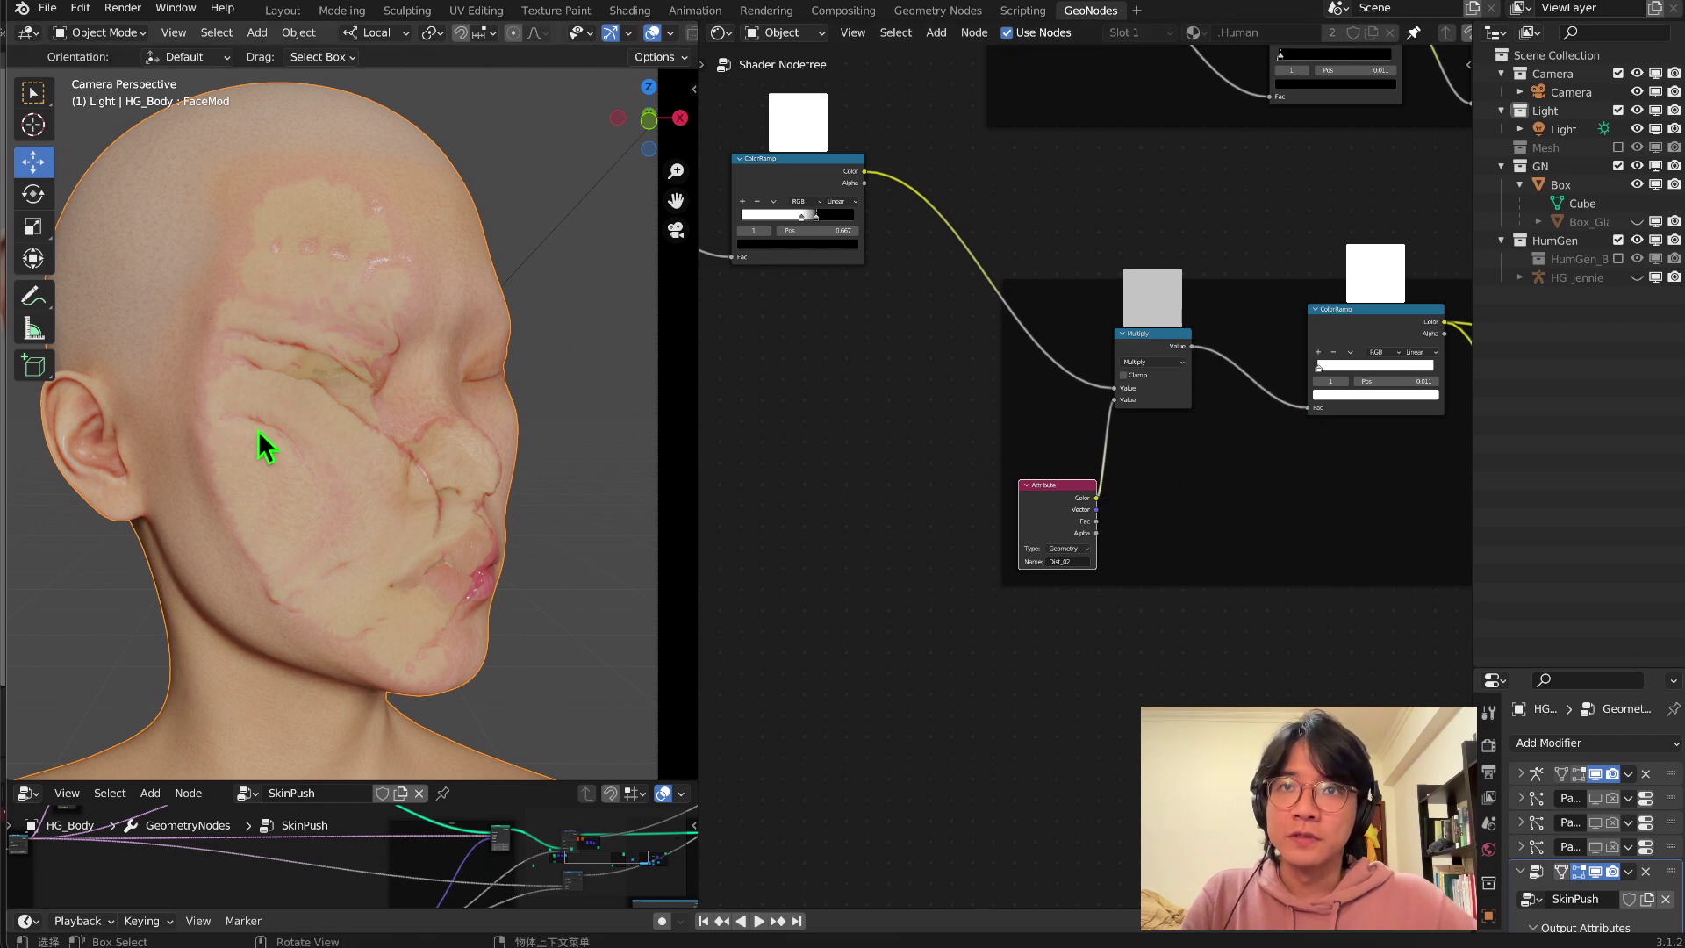
middle_click_drag(444, 478, 470, 572)
- Add a Multiply Math node on the Dist_01 link and duplicate the noise ColorRamp
key("KP_0")
key("Home")
key("shift+a")
type("ma")
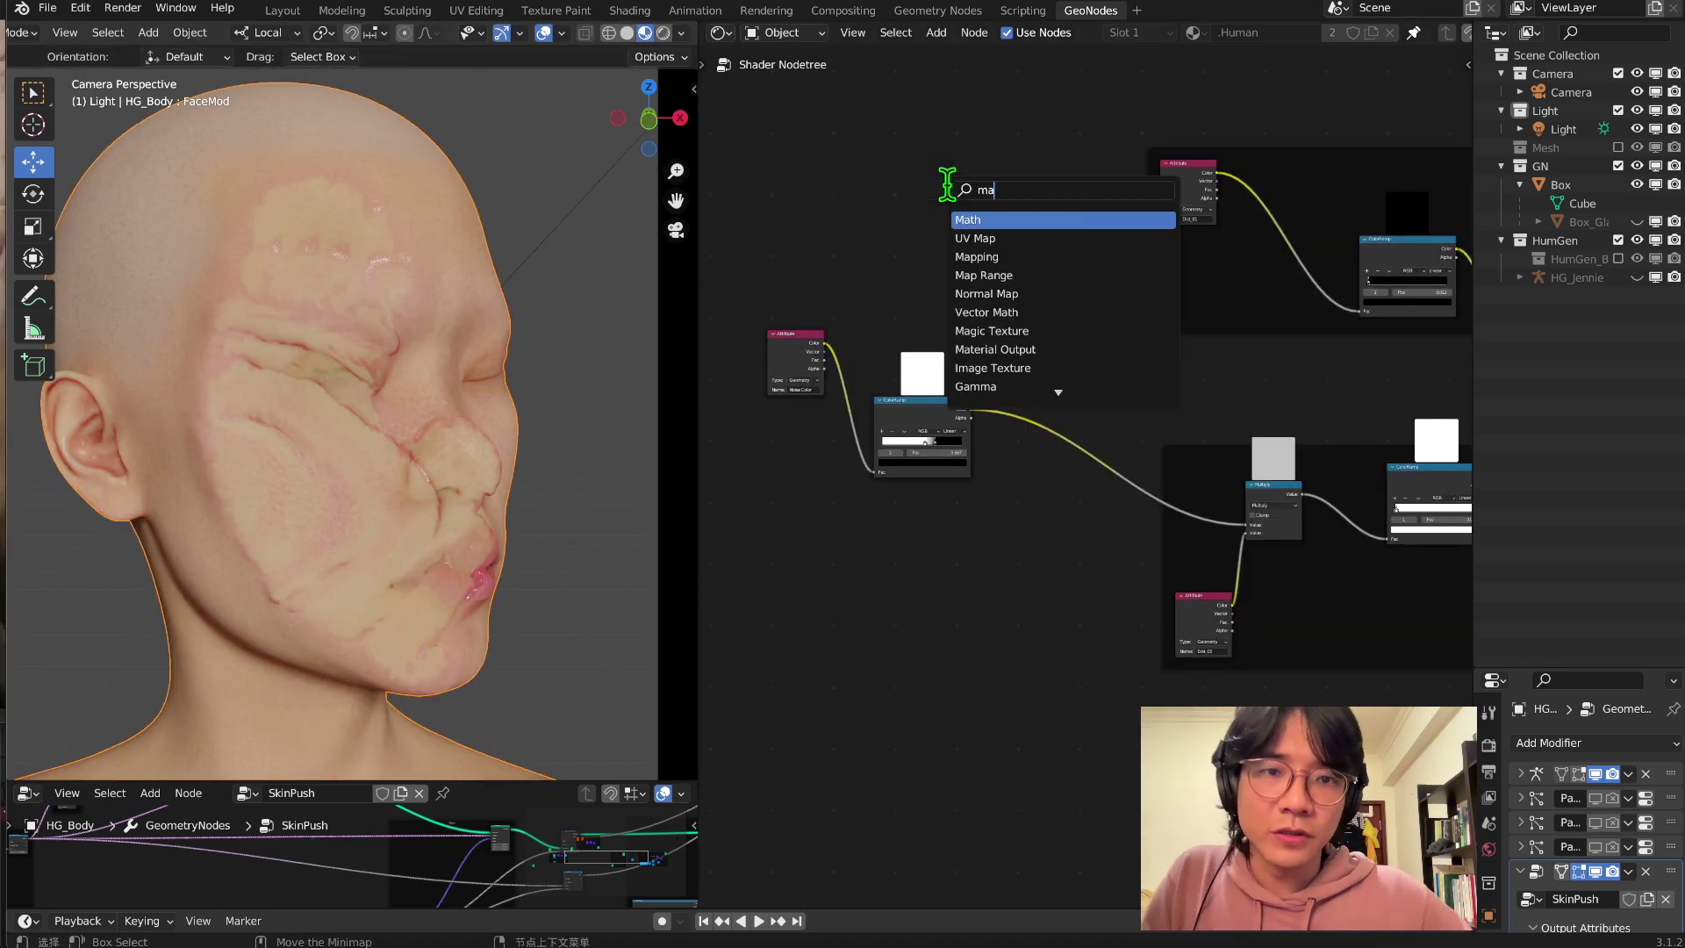
left_click(1000, 219)
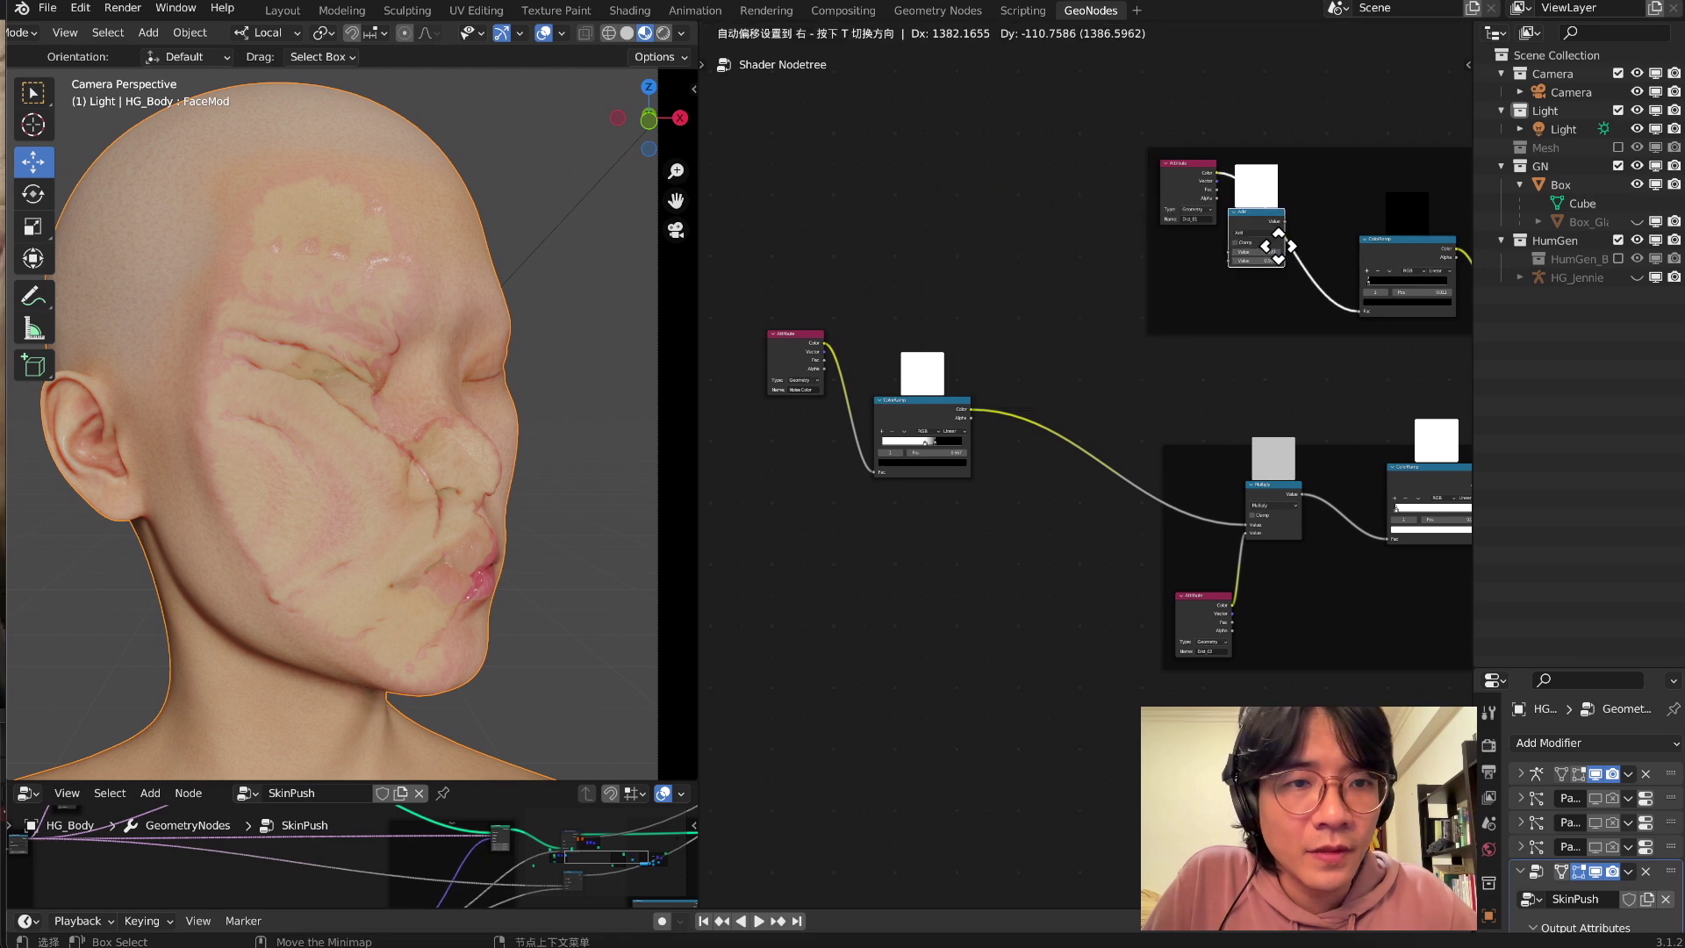
left_click(1284, 248)
scroll(1257, 242, "down", 2, "ctrl")
left_click_drag(948, 477, 972, 535)
key("shift+d")
left_click(850, 349)
- Reset the copied ColorRamp, feed it Noise Color, and set its black stop near 0.416
scroll(780, 313, "up", 1)
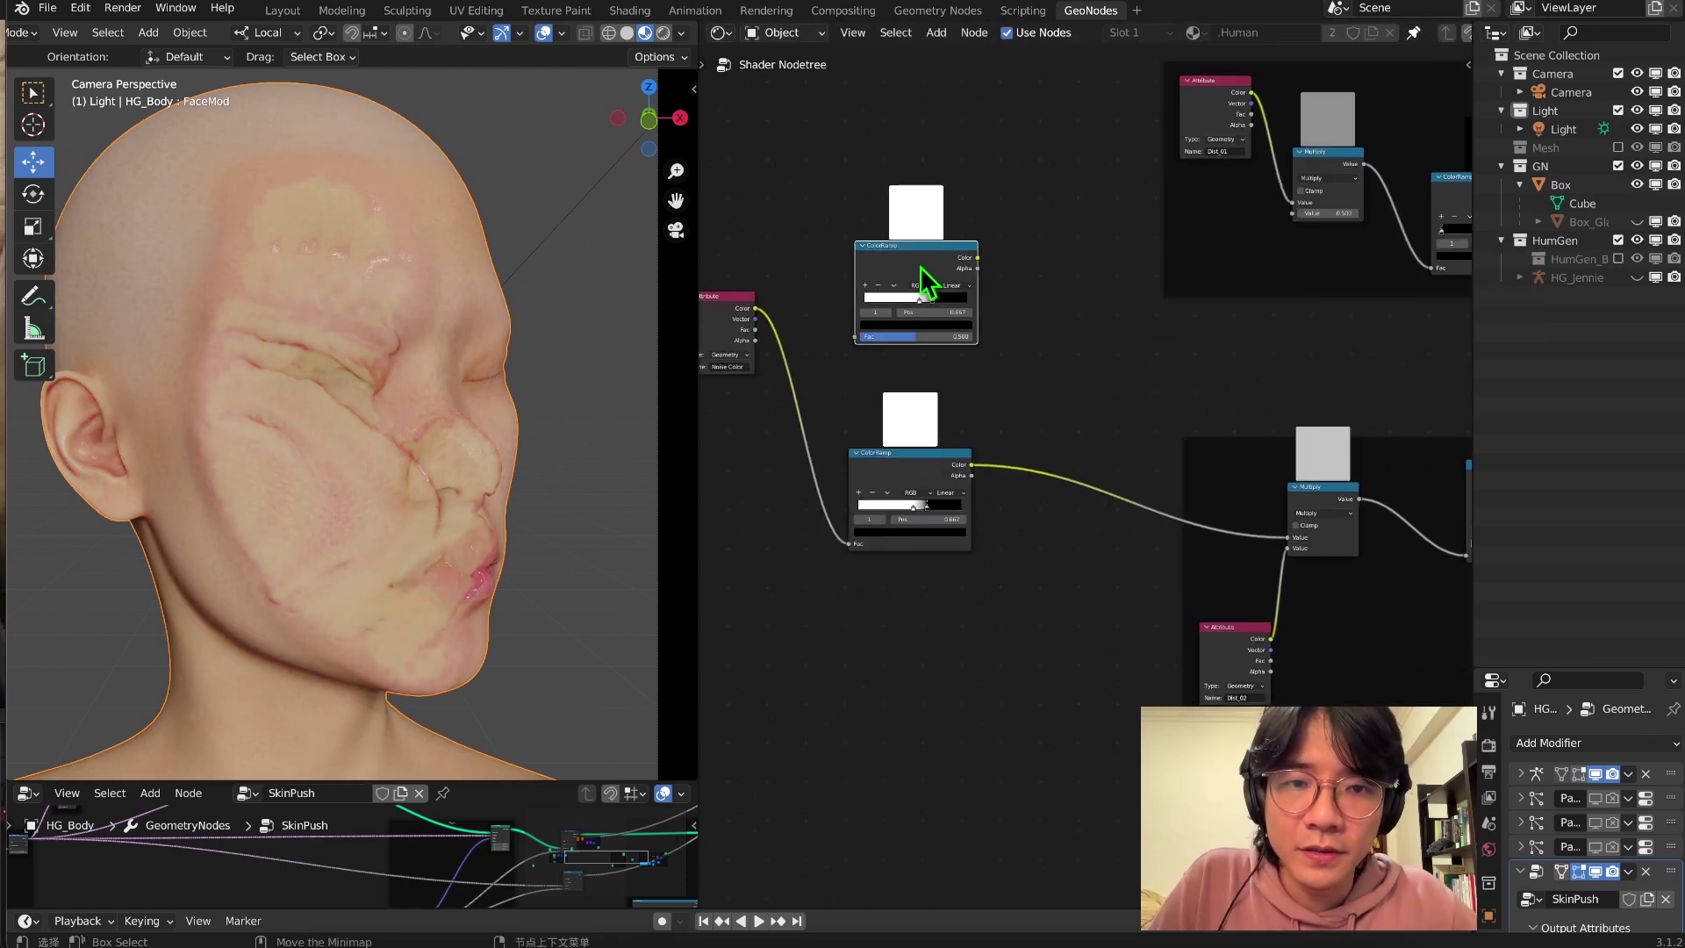
key("BackSpace")
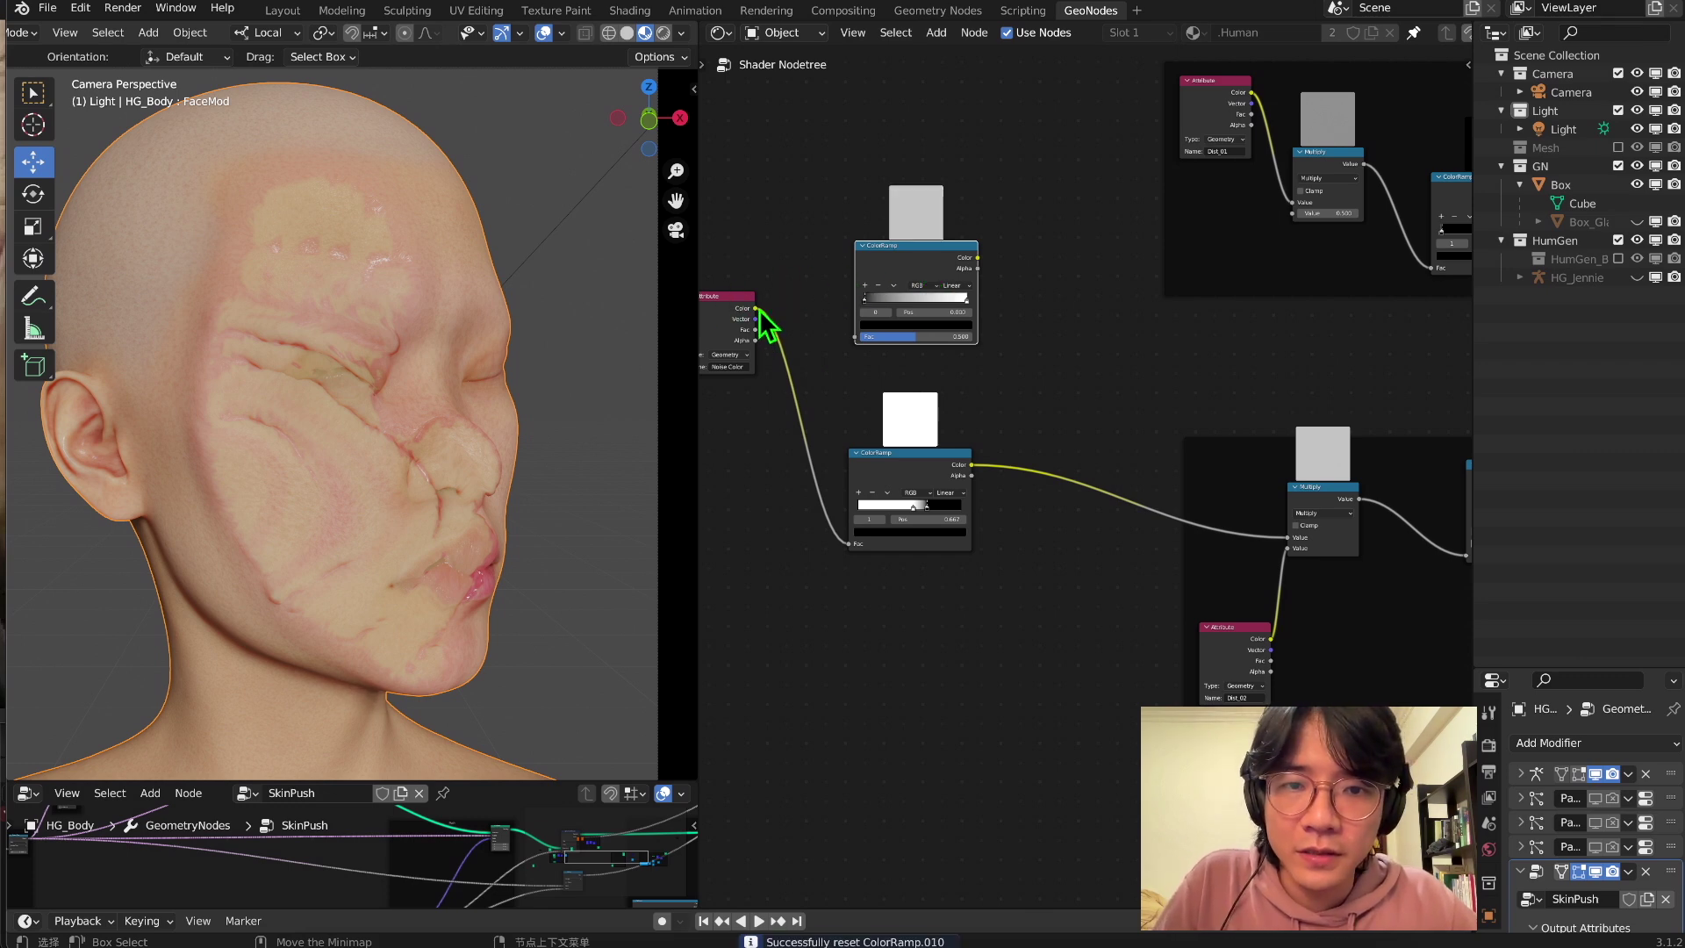
left_click_drag(757, 310, 857, 337)
scroll(989, 273, "up", 1)
left_click_drag(978, 325, 1043, 347)
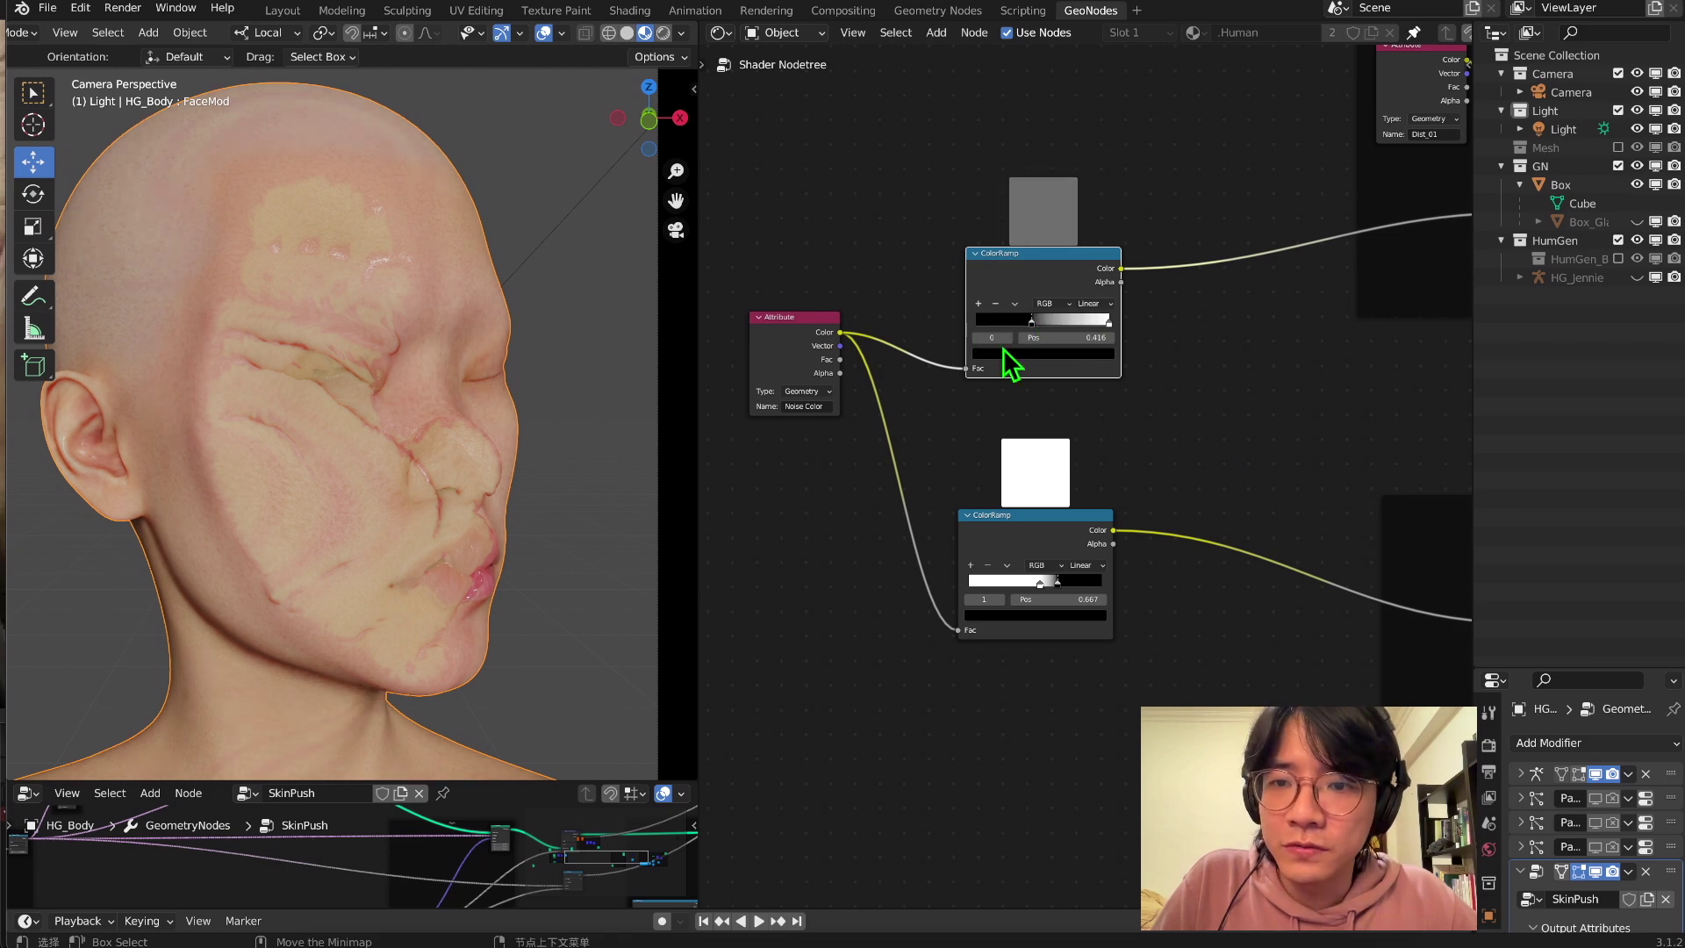
scroll(388, 407, "down", 2)
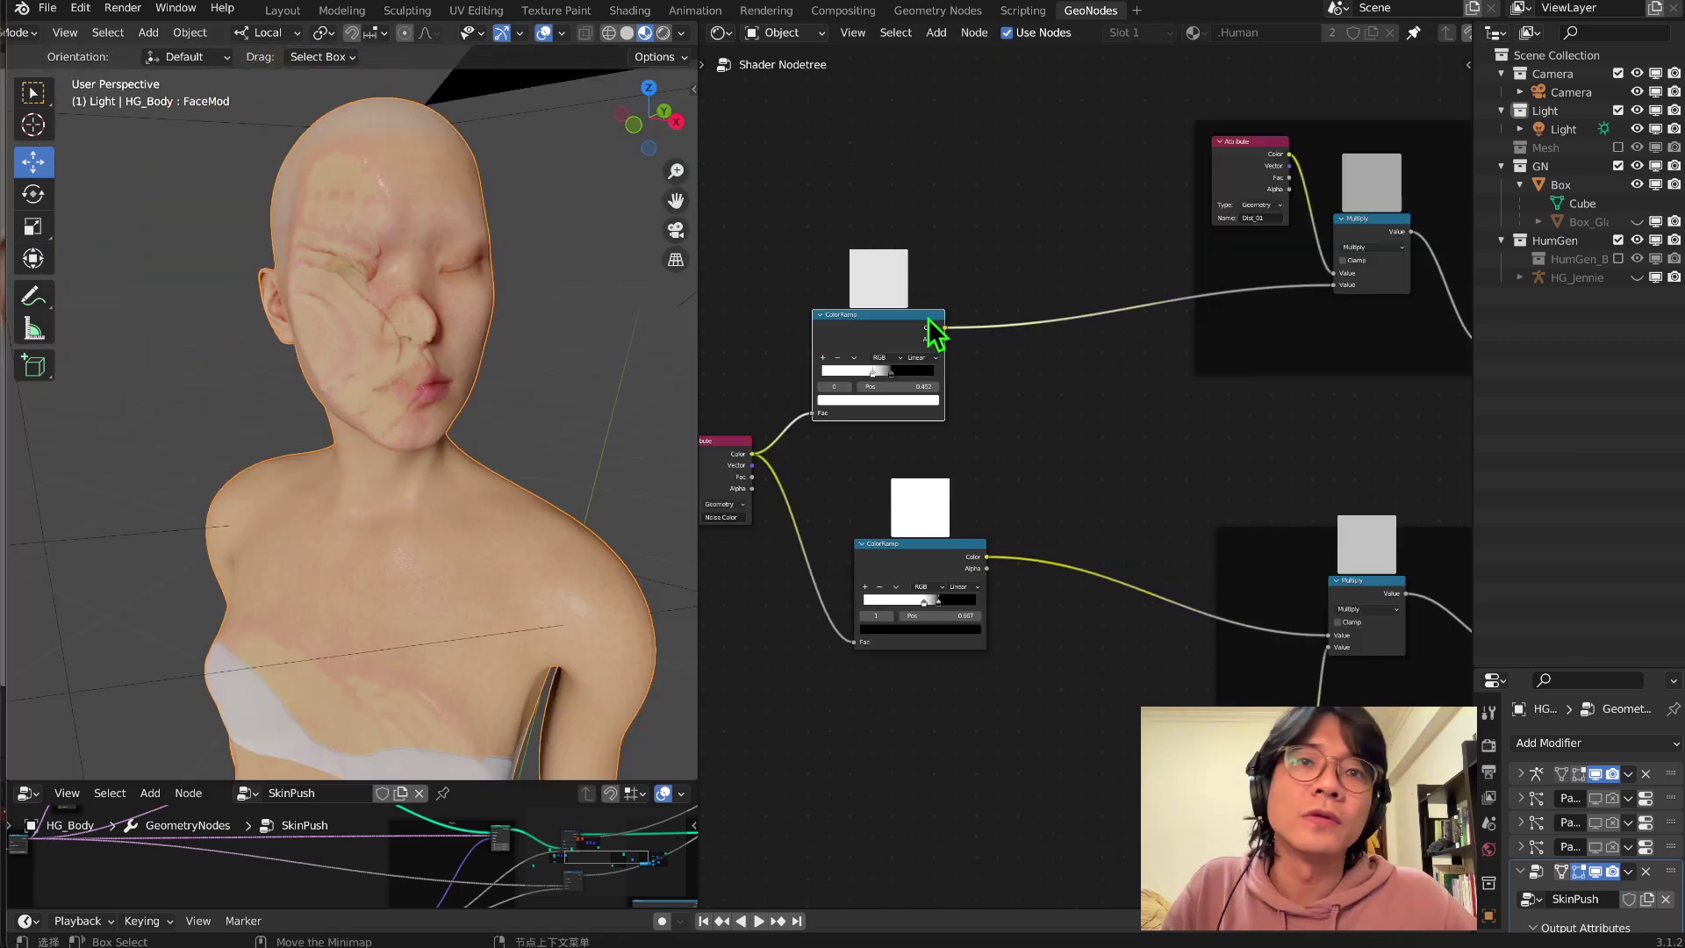
left_click_drag(904, 333, 952, 305)
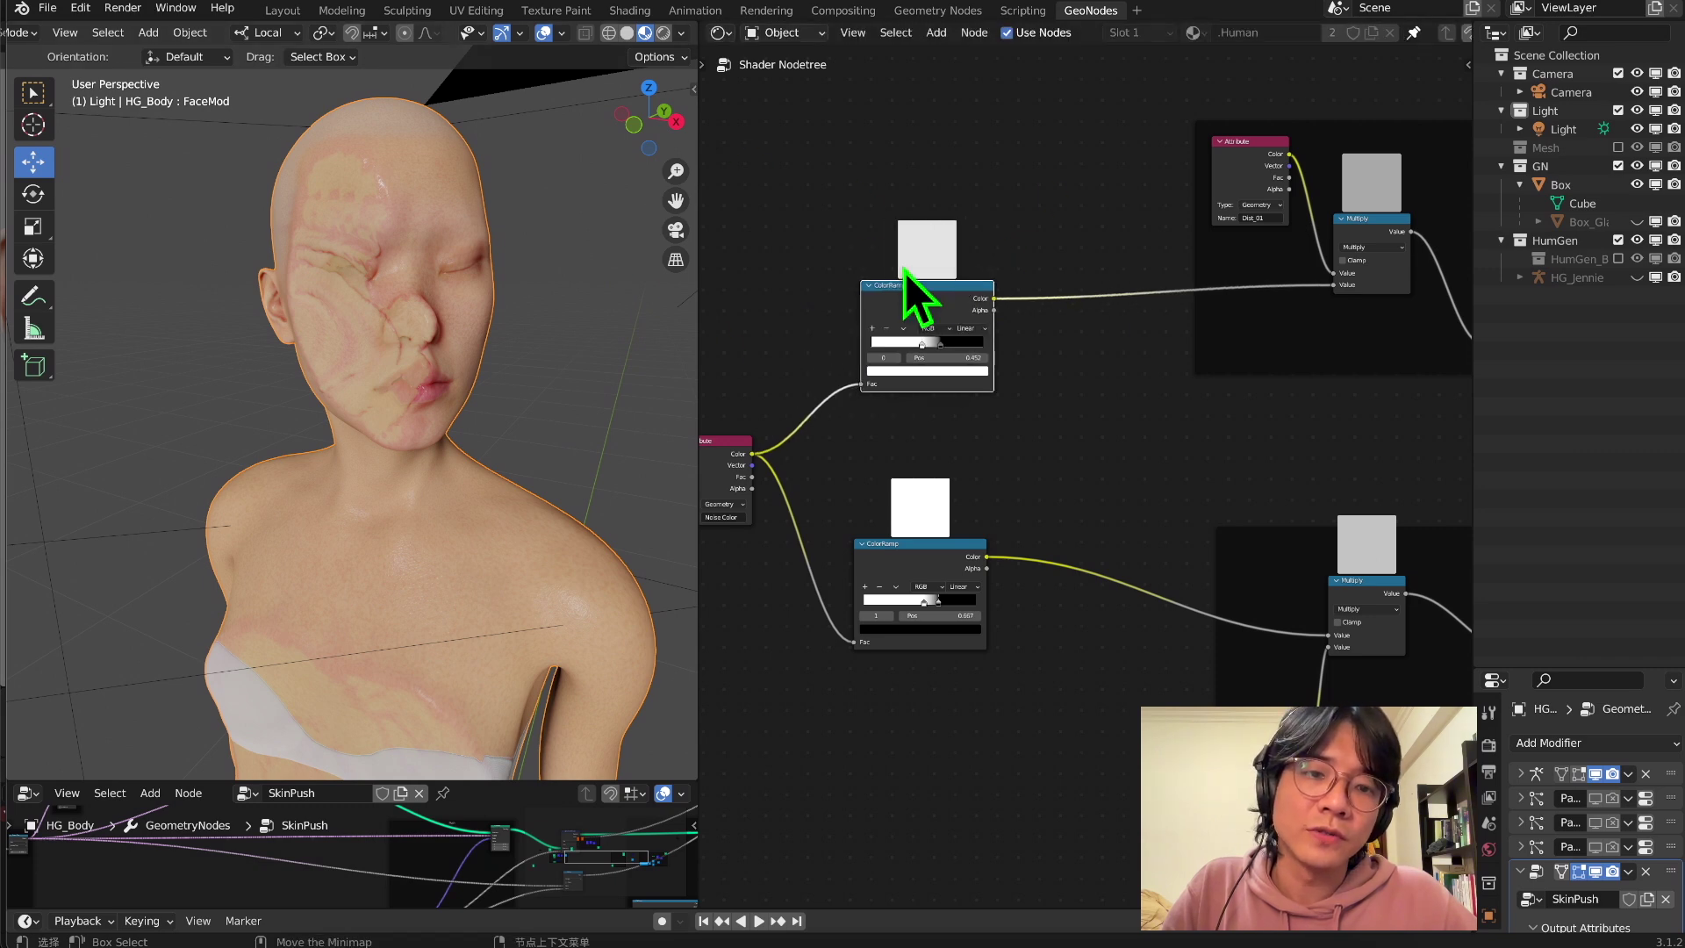
middle_click_drag(433, 378, 557, 372)
scroll(451, 282, "up", 6)
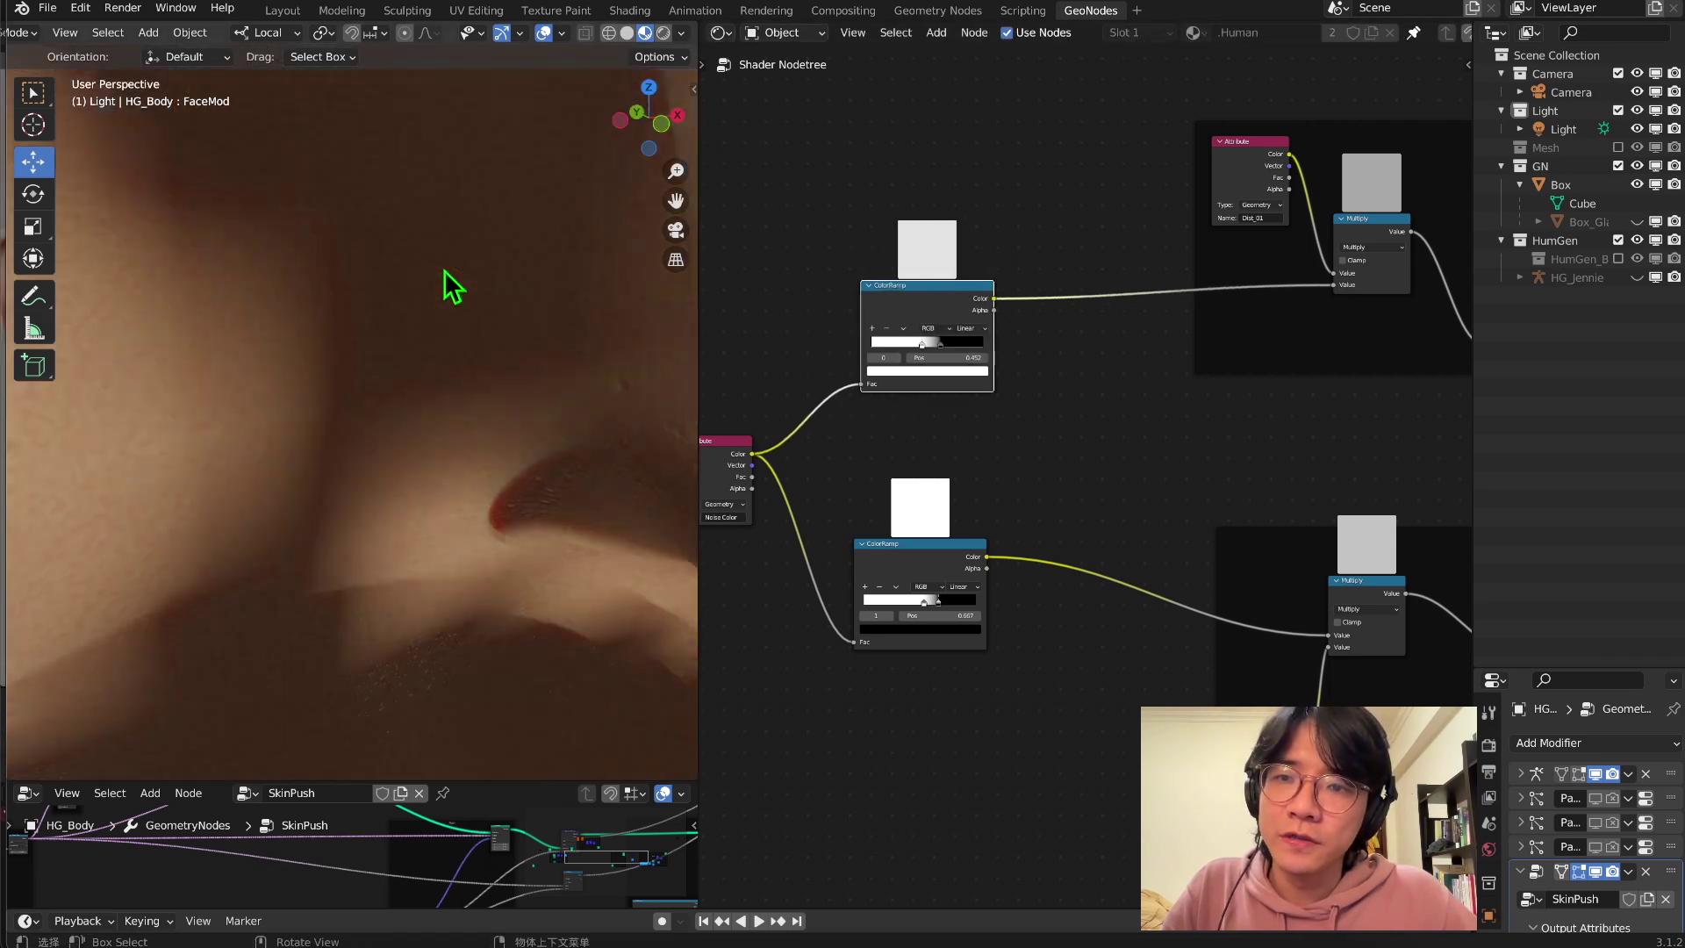
scroll(423, 388, "down", 6)
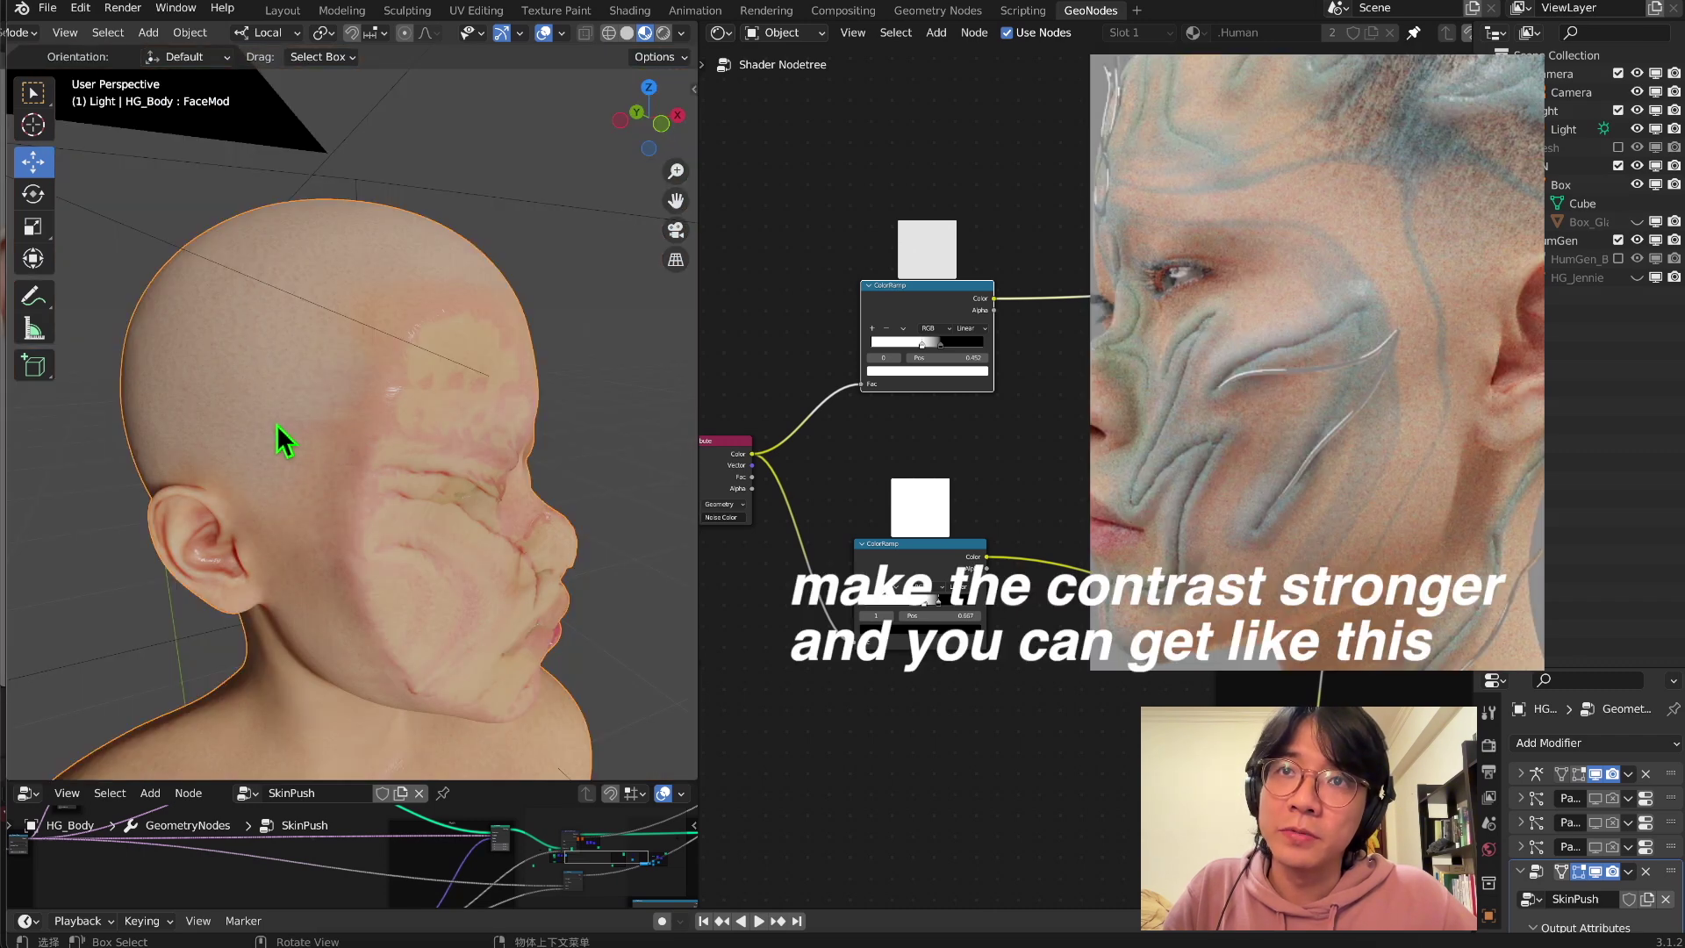
- Orbit over the face and chest, return to the camera view, and shift the lower ColorRamp down-right
middle_click_drag(374, 455, 256, 456)
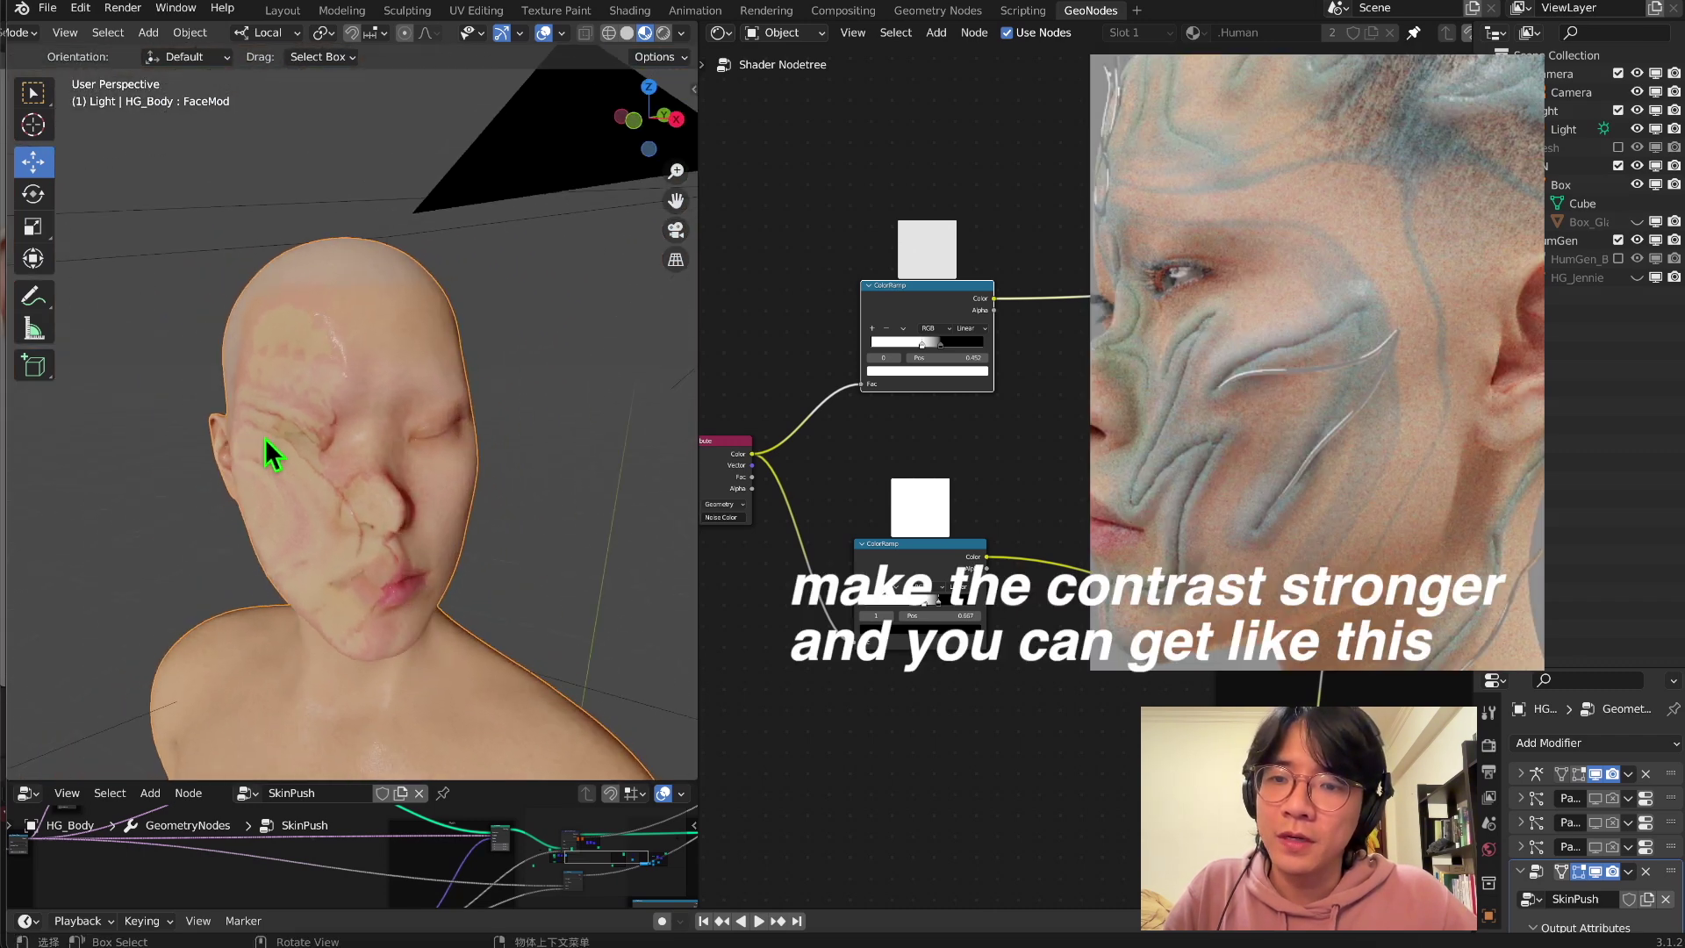
scroll(307, 450, "up", 4)
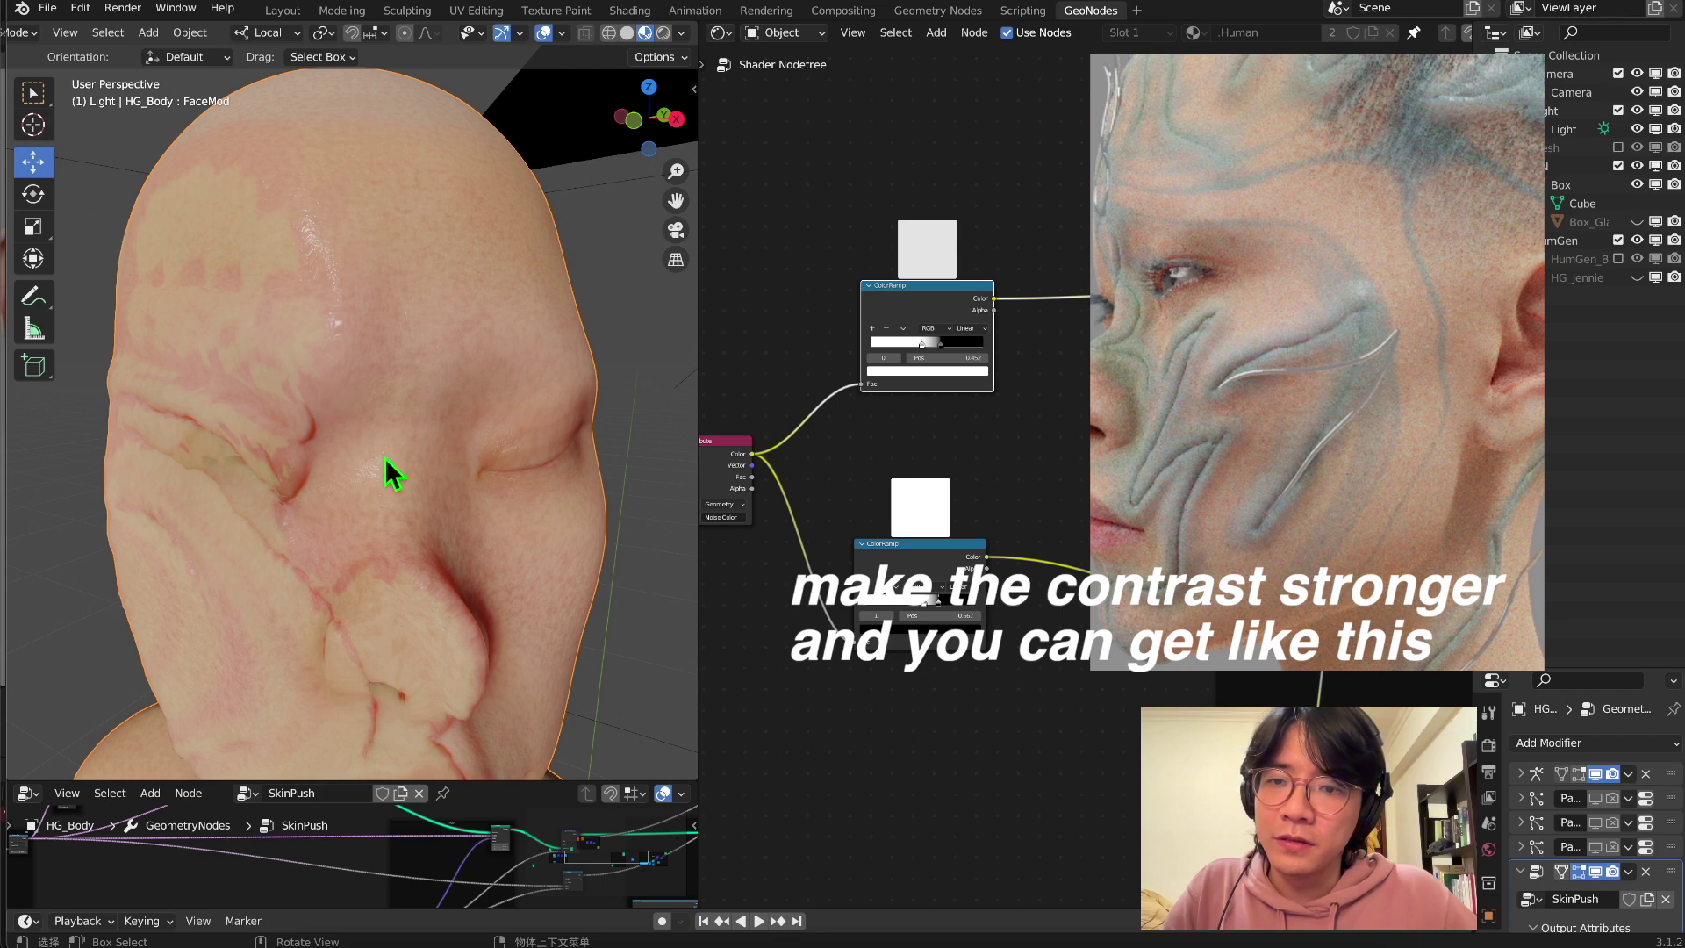
scroll(421, 448, "down", 4)
middle_click_drag(460, 439, 398, 572)
scroll(307, 491, "up", 4)
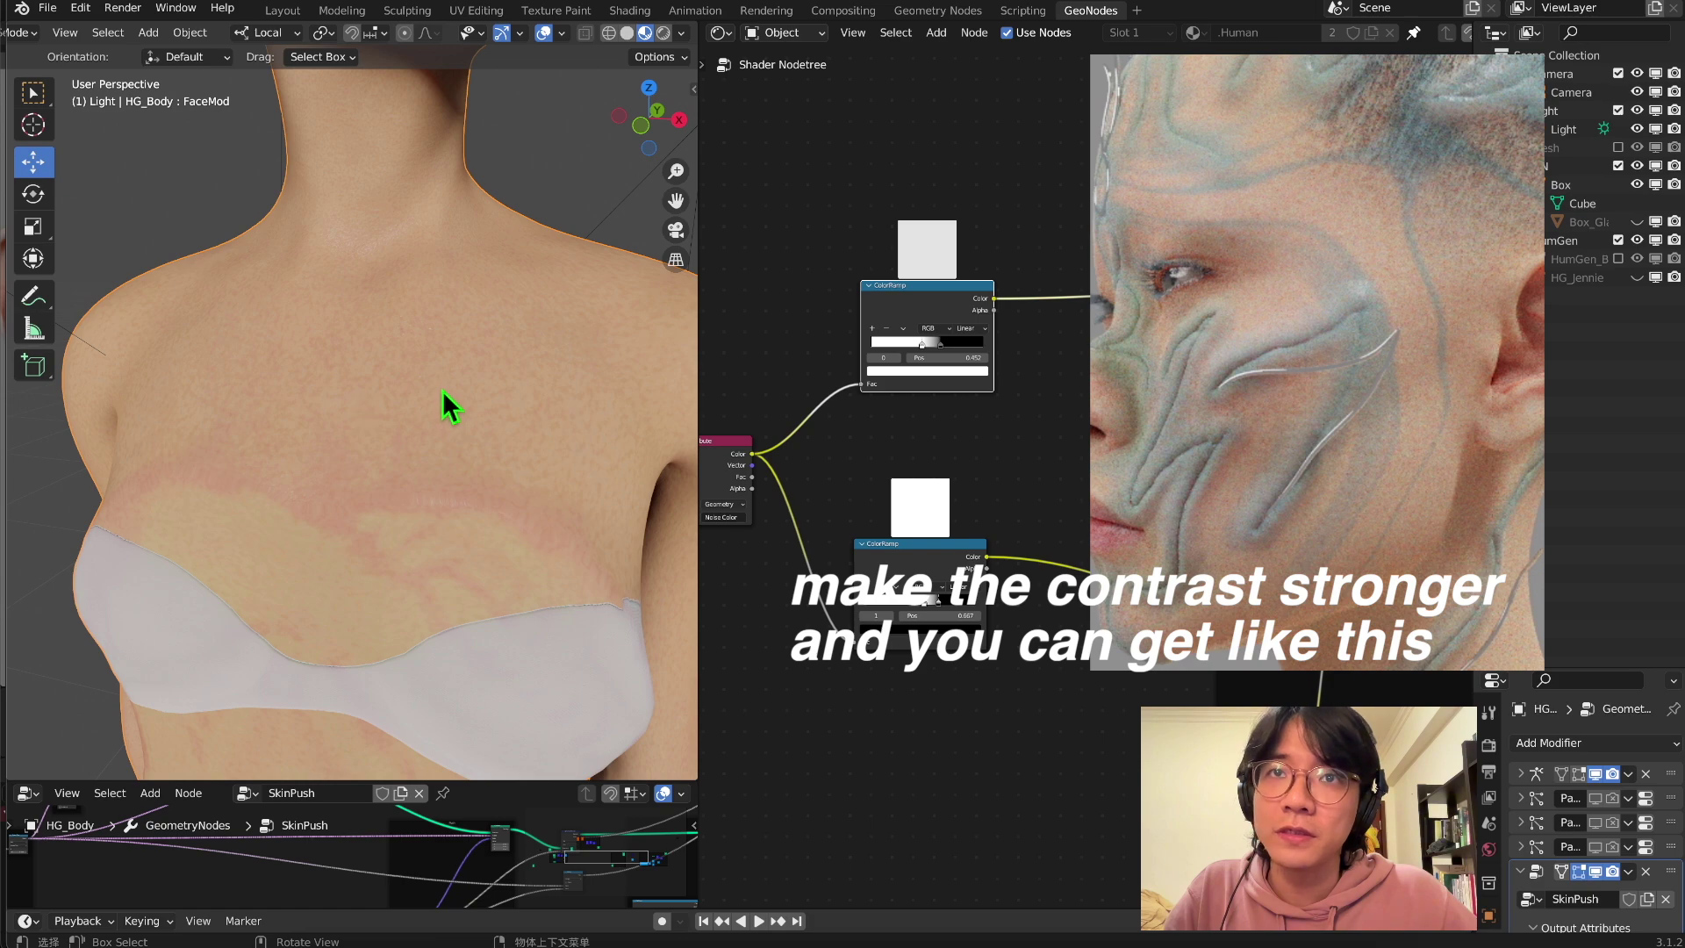
left_click(676, 230)
left_click_drag(940, 544, 949, 580)
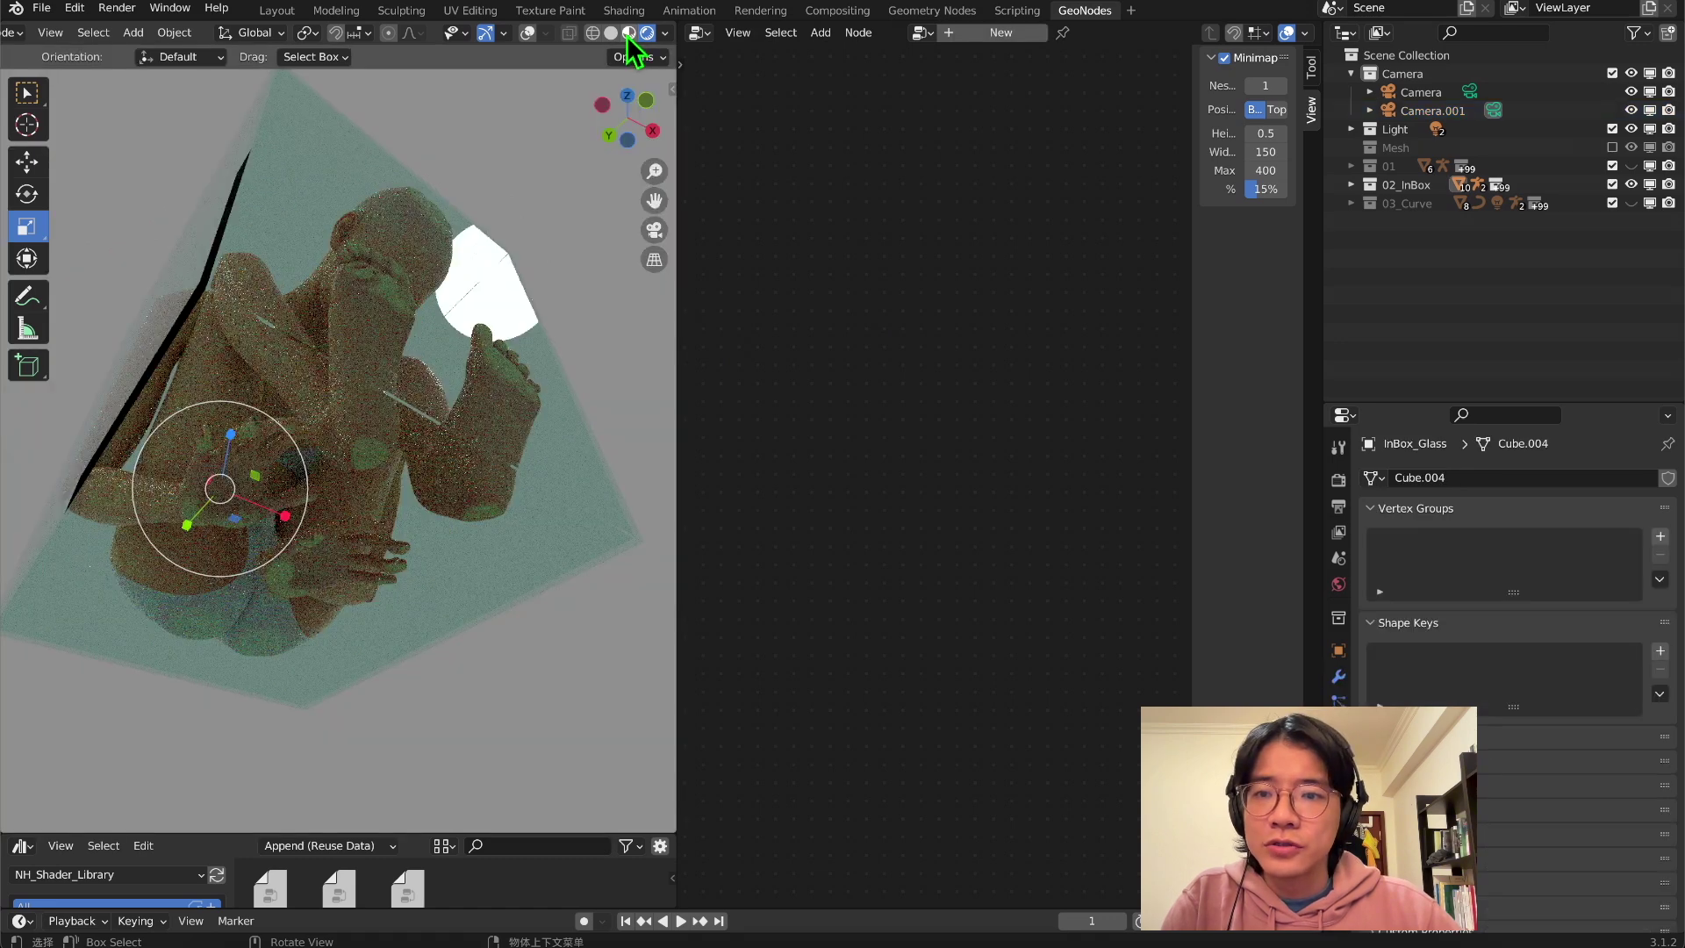
- Switch to Material Preview and orbit around the folded figure and red imprinted cube
left_click(628, 35)
mouse_move(571, 316)
middle_mouse_down()
mouse_move(320, 500)
mouse_move(508, 523)
mouse_move(549, 451)
mouse_move(538, 392)
mouse_move(634, 132)
middle_mouse_up()
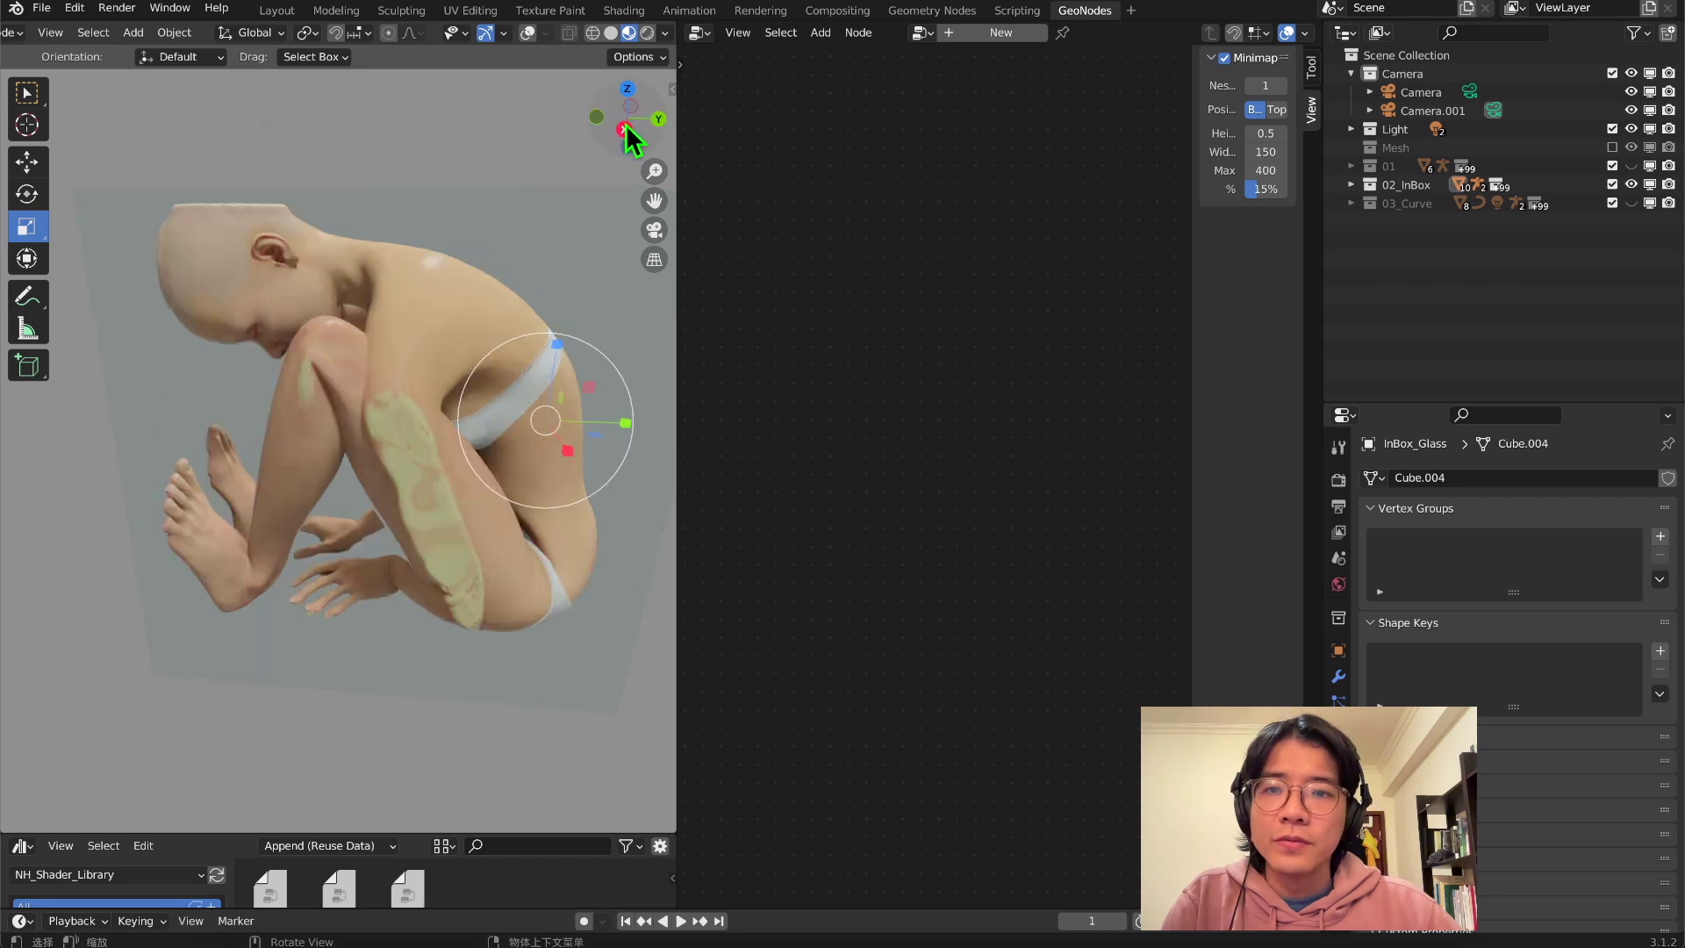
left_click(629, 132)
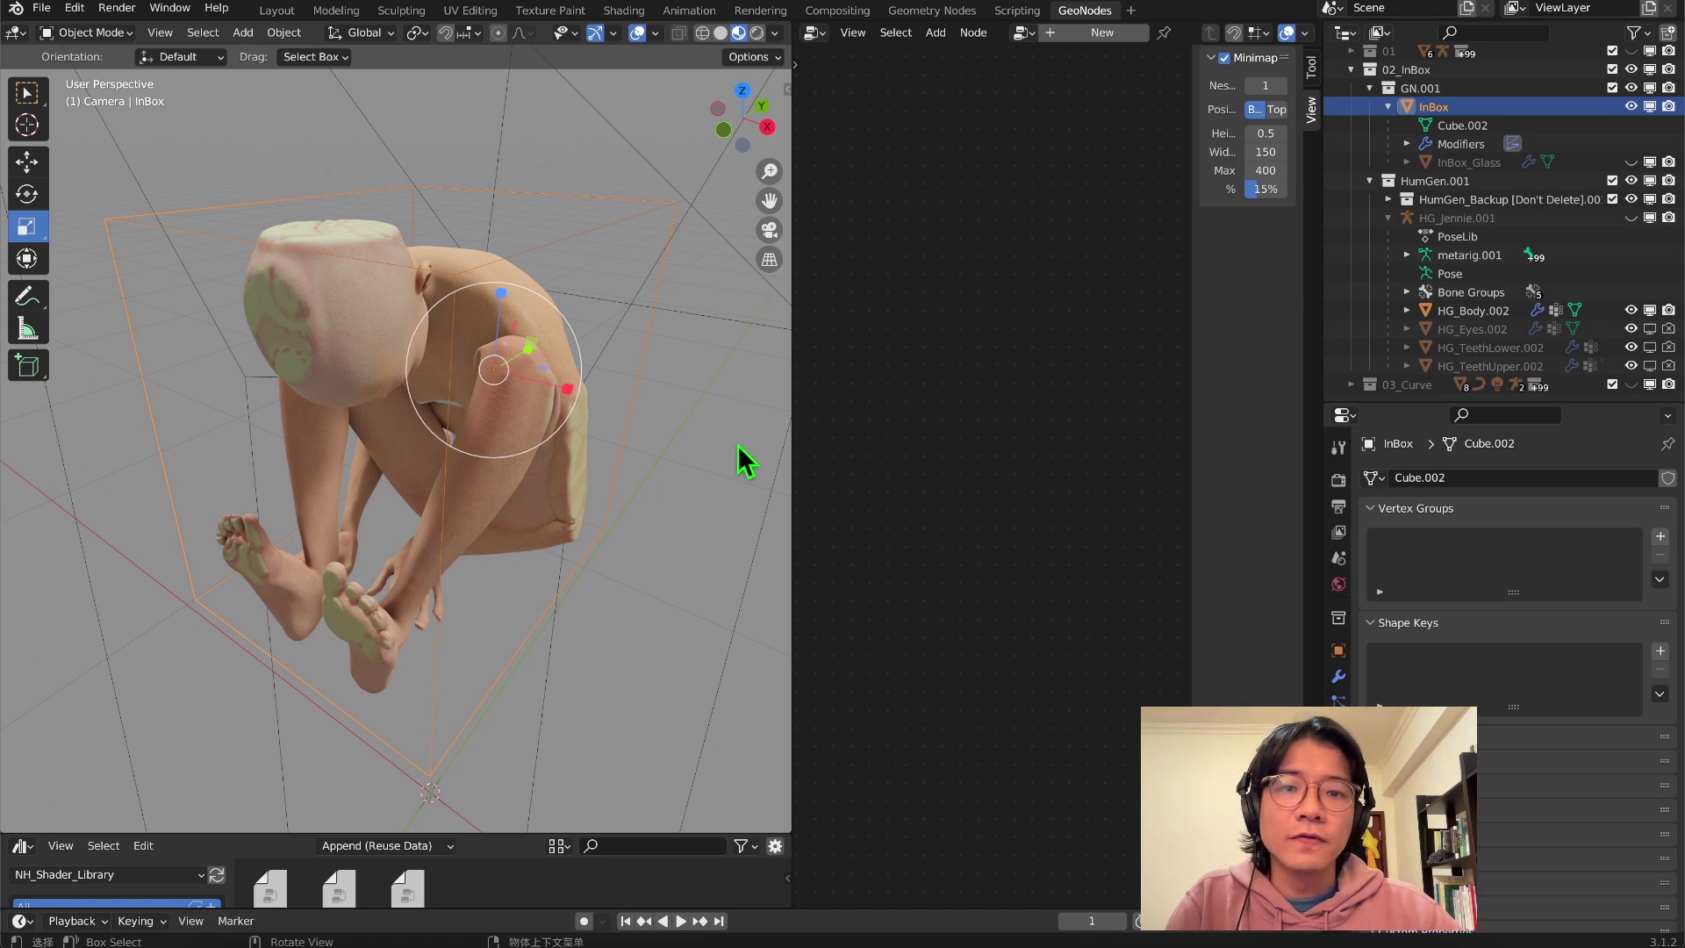
middle_click_drag(522, 383, 723, 433)
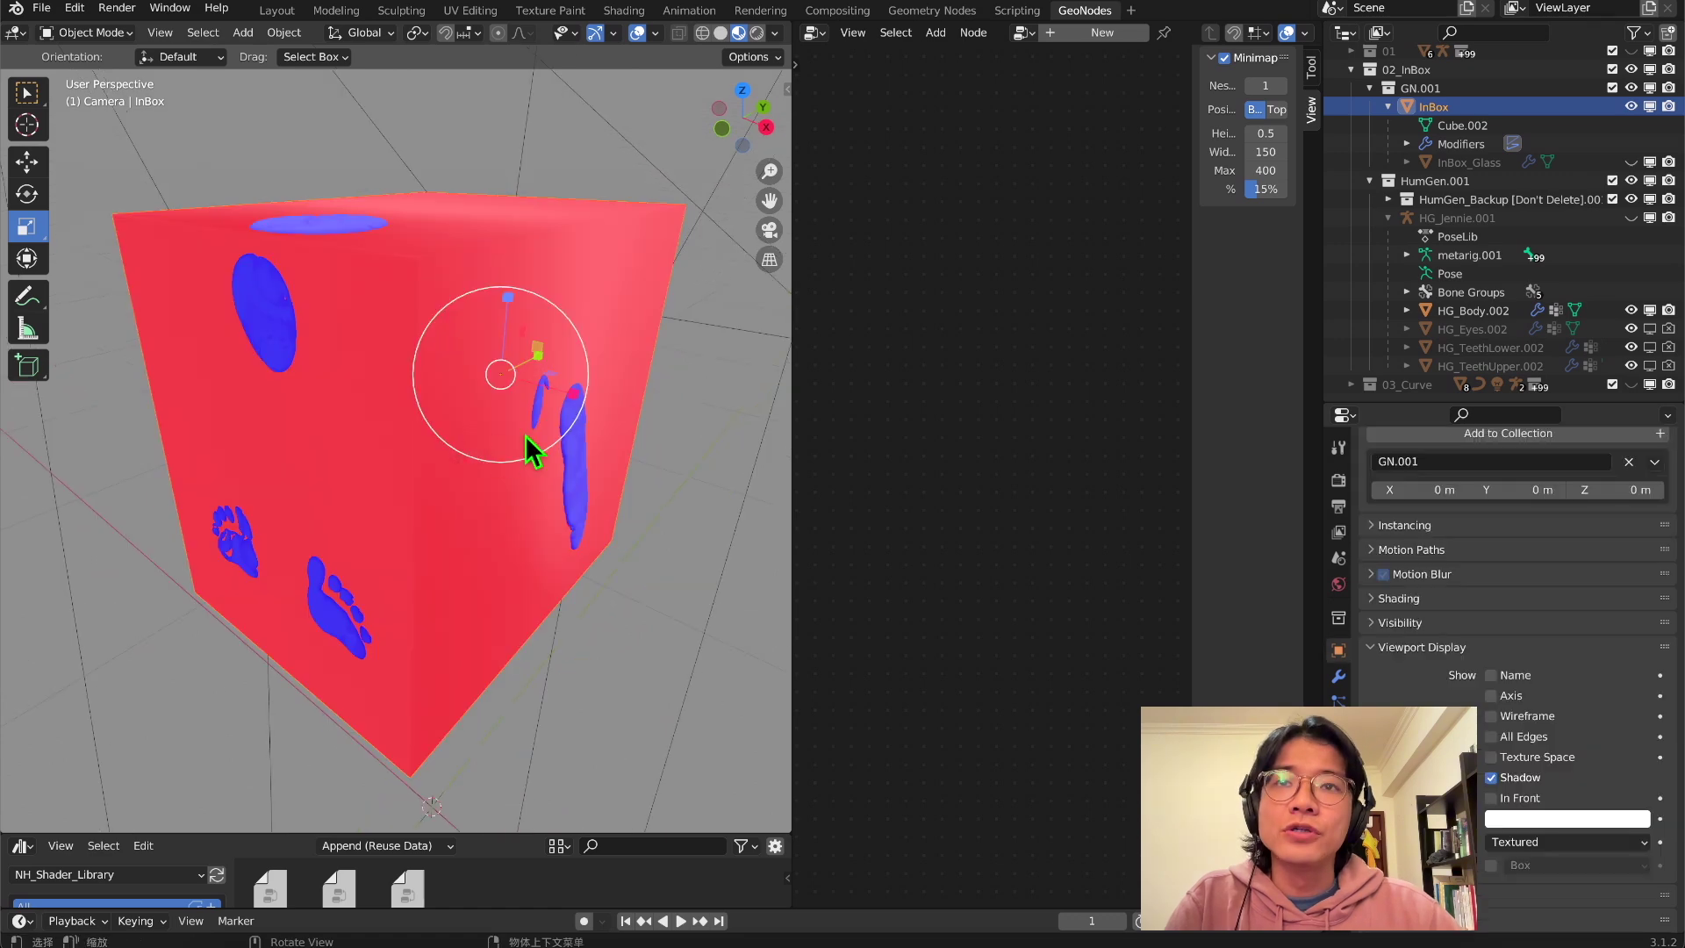
middle_click_drag(508, 474, 279, 241)
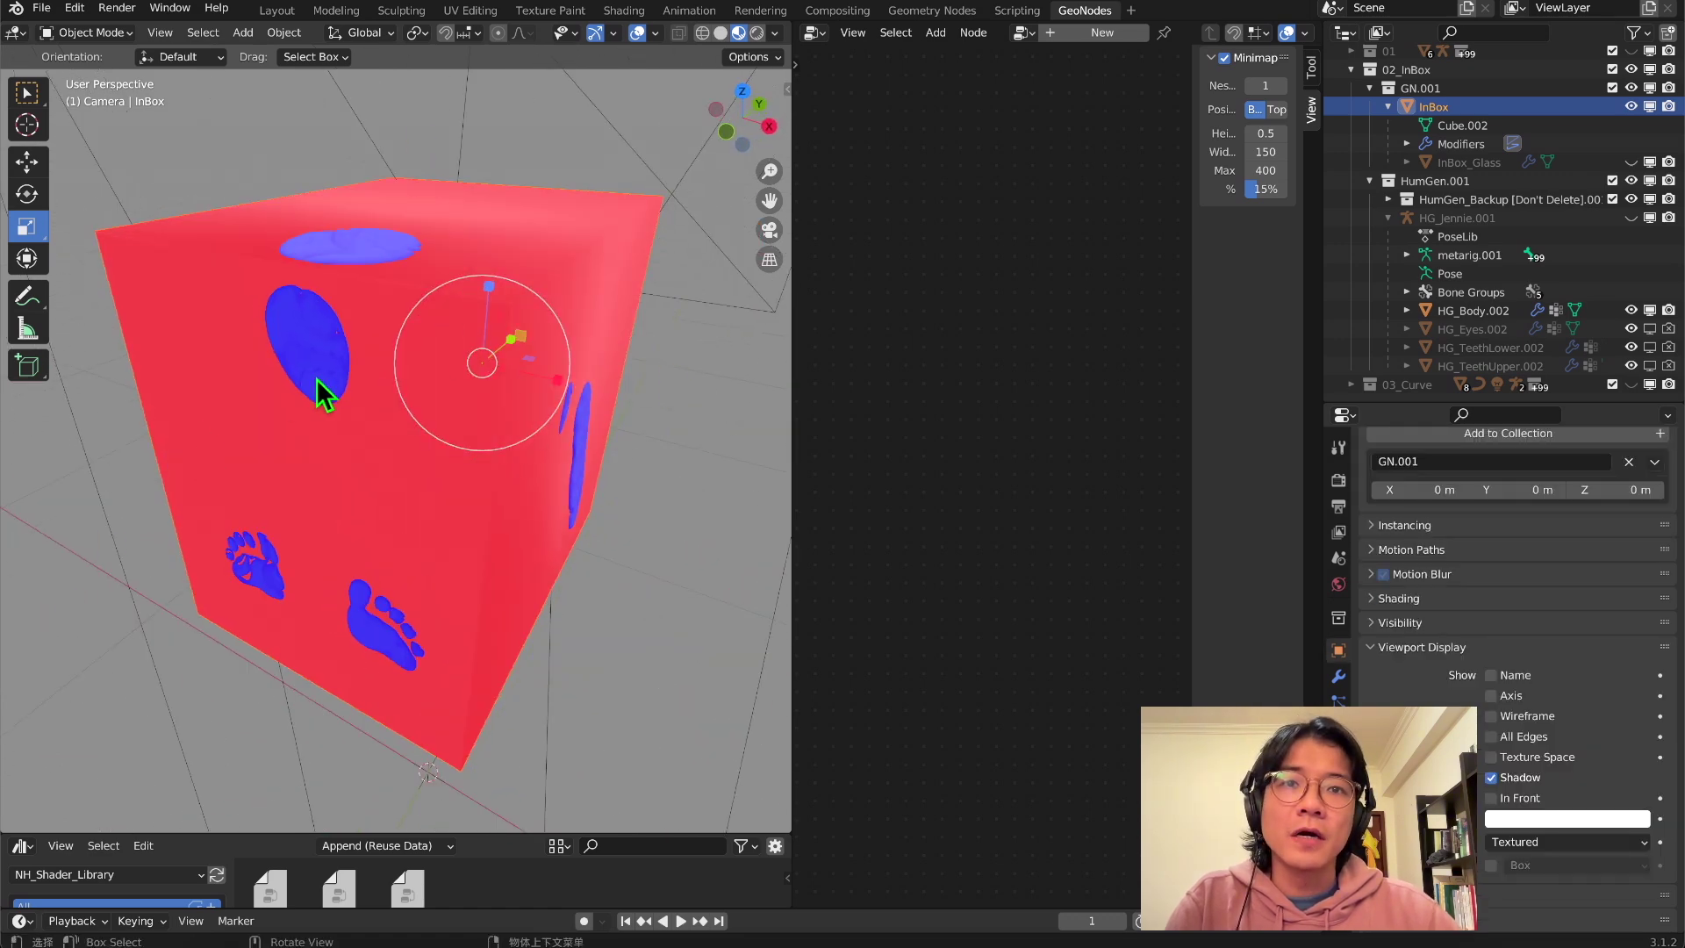
middle_click_drag(543, 422, 571, 279)
- Hide the red InBox cube, inspect the figure in its glass box, then hide the example collections
left_click(1631, 106)
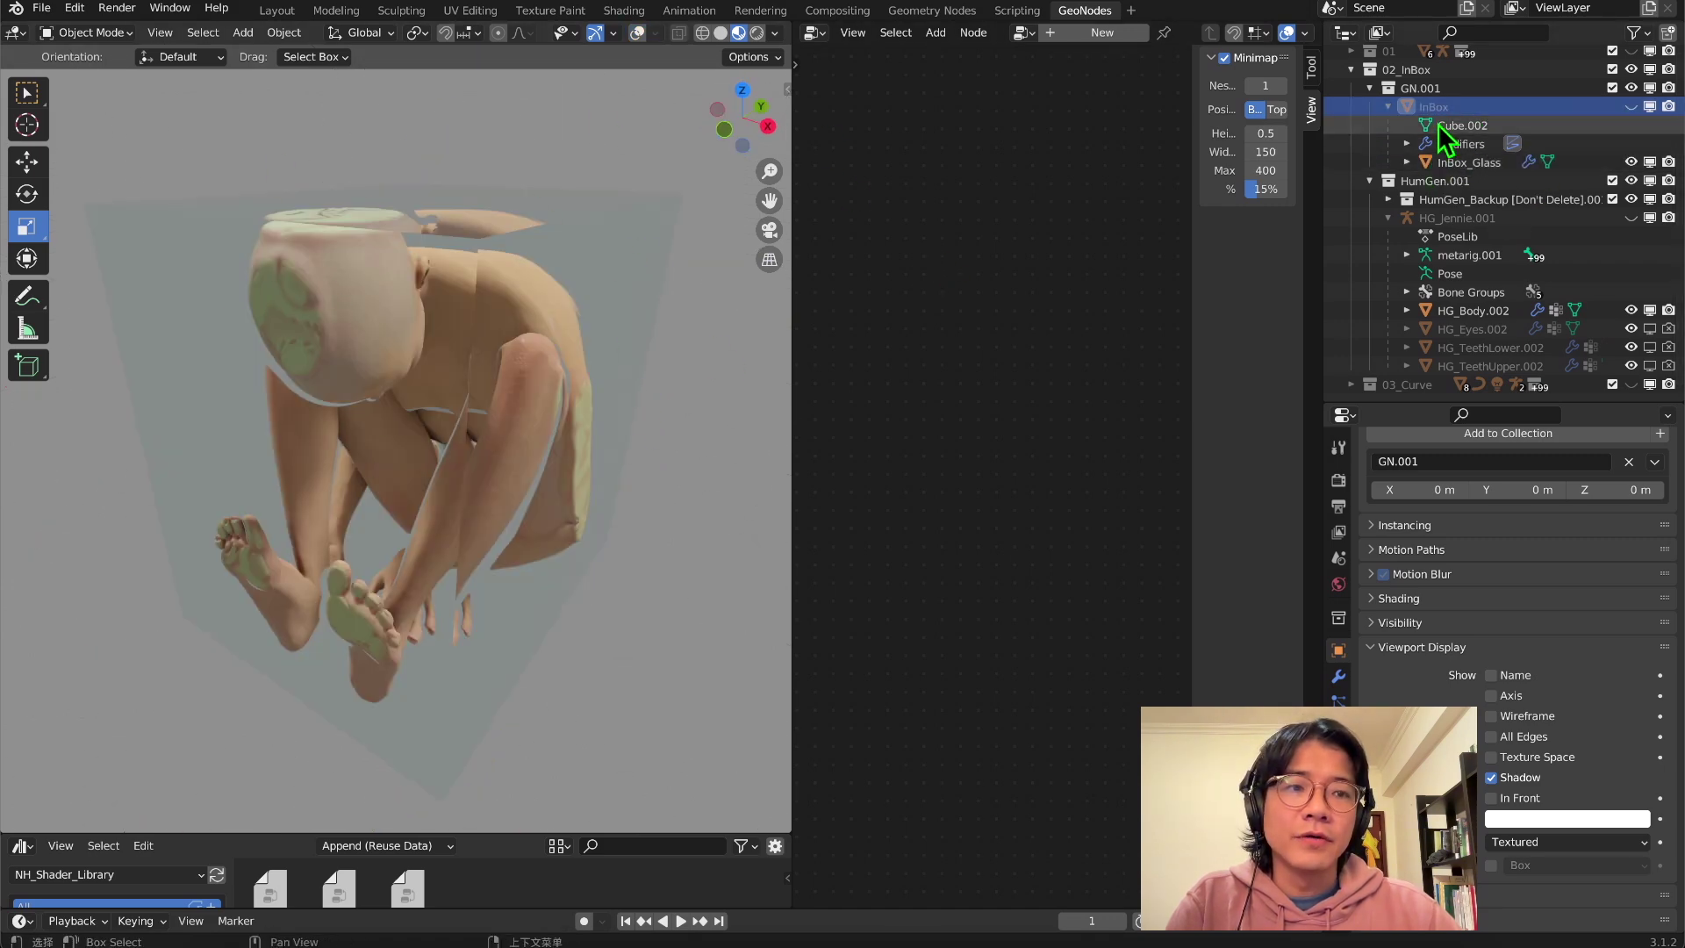
middle_click_drag(491, 369, 351, 347)
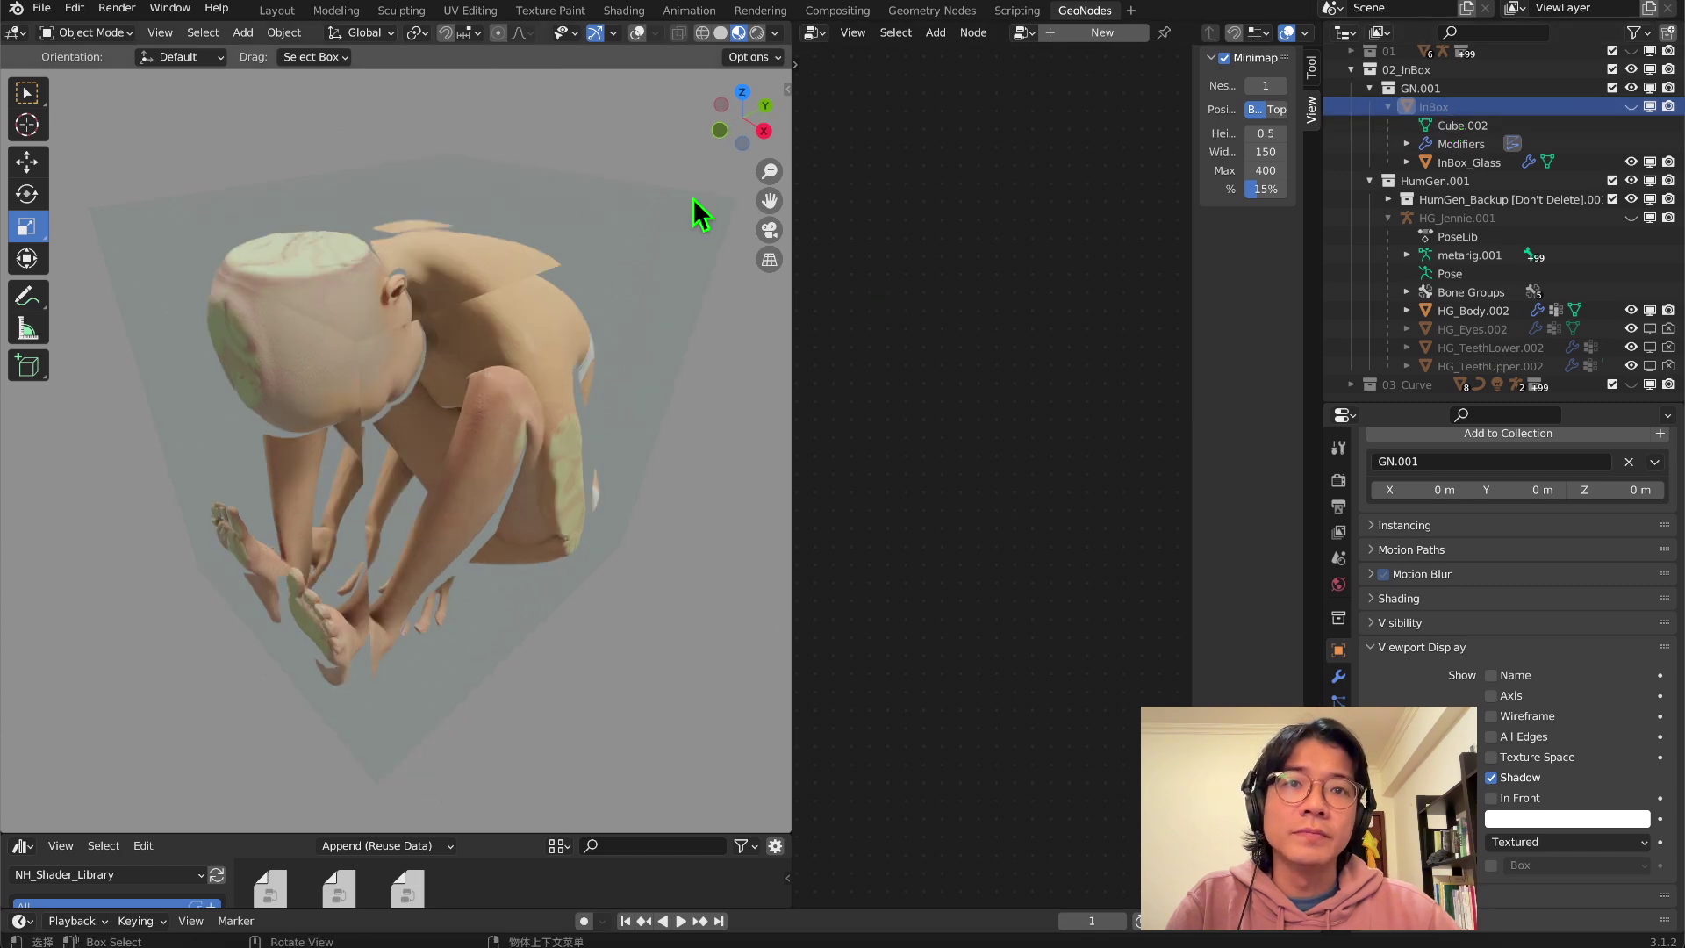
middle_click_drag(648, 281, 351, 466)
left_click(1631, 184)
left_click(1631, 203)
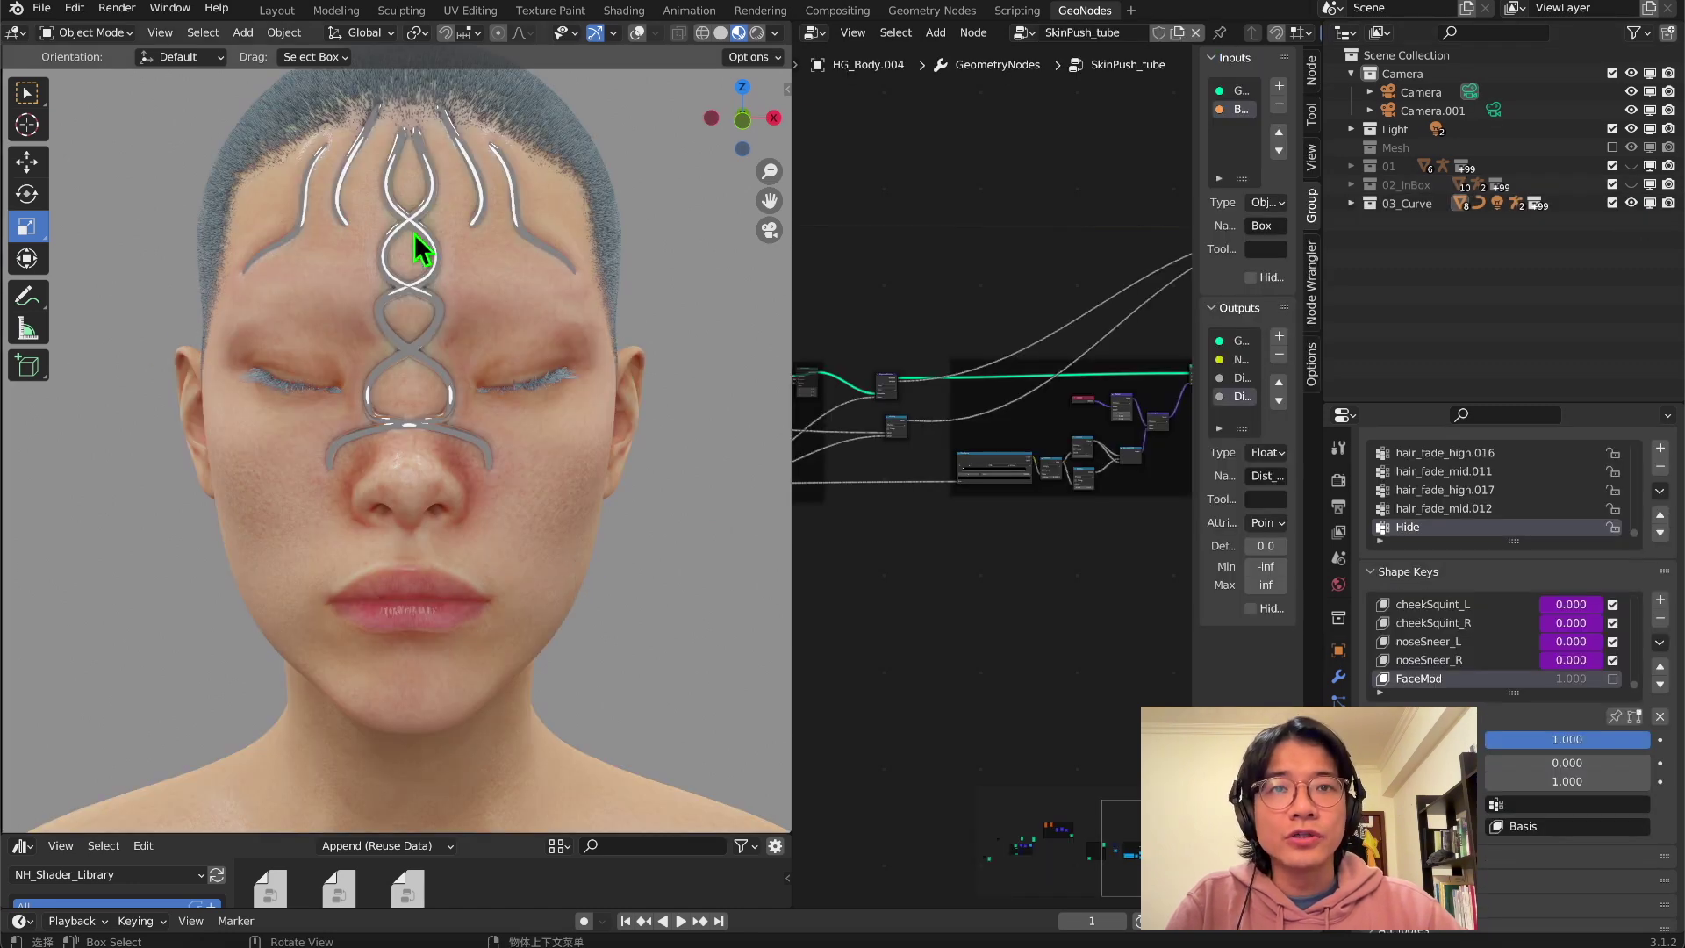
- Expand 03_Curve and draw tube curves down the right cheek and around the mouth
left_click(1352, 203)
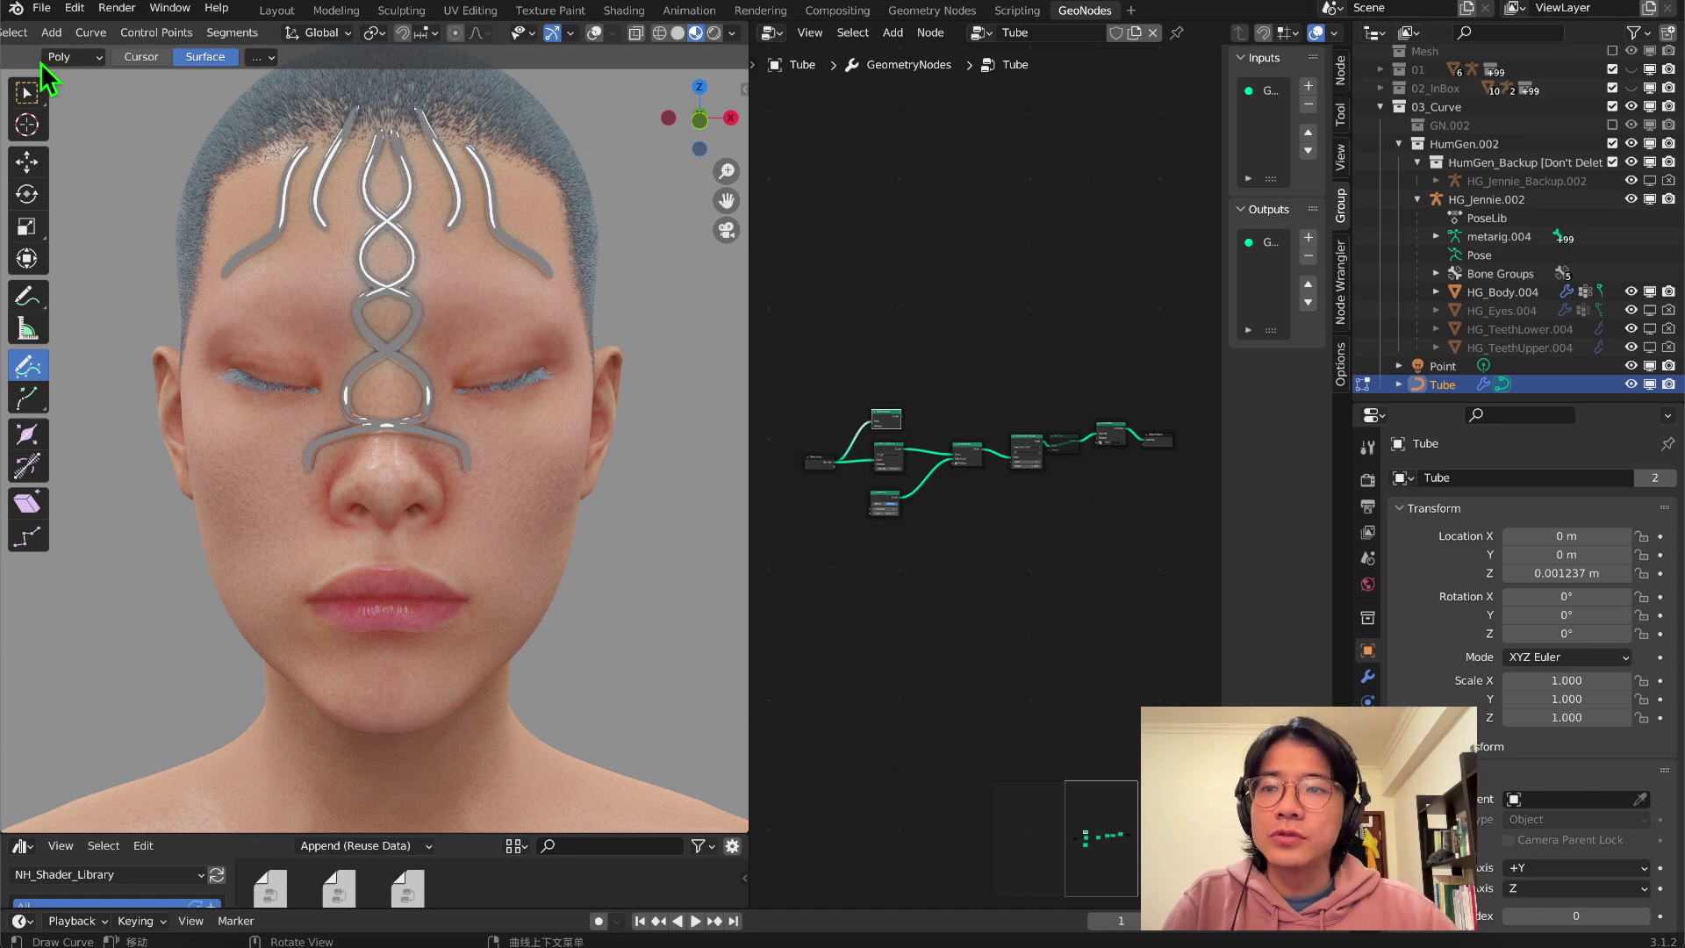
mouse_move(551, 429)
left_mouse_down()
mouse_move(518, 532)
mouse_move(524, 587)
left_mouse_up()
mouse_move(314, 562)
left_mouse_down()
mouse_move(298, 614)
mouse_move(360, 665)
left_mouse_up()
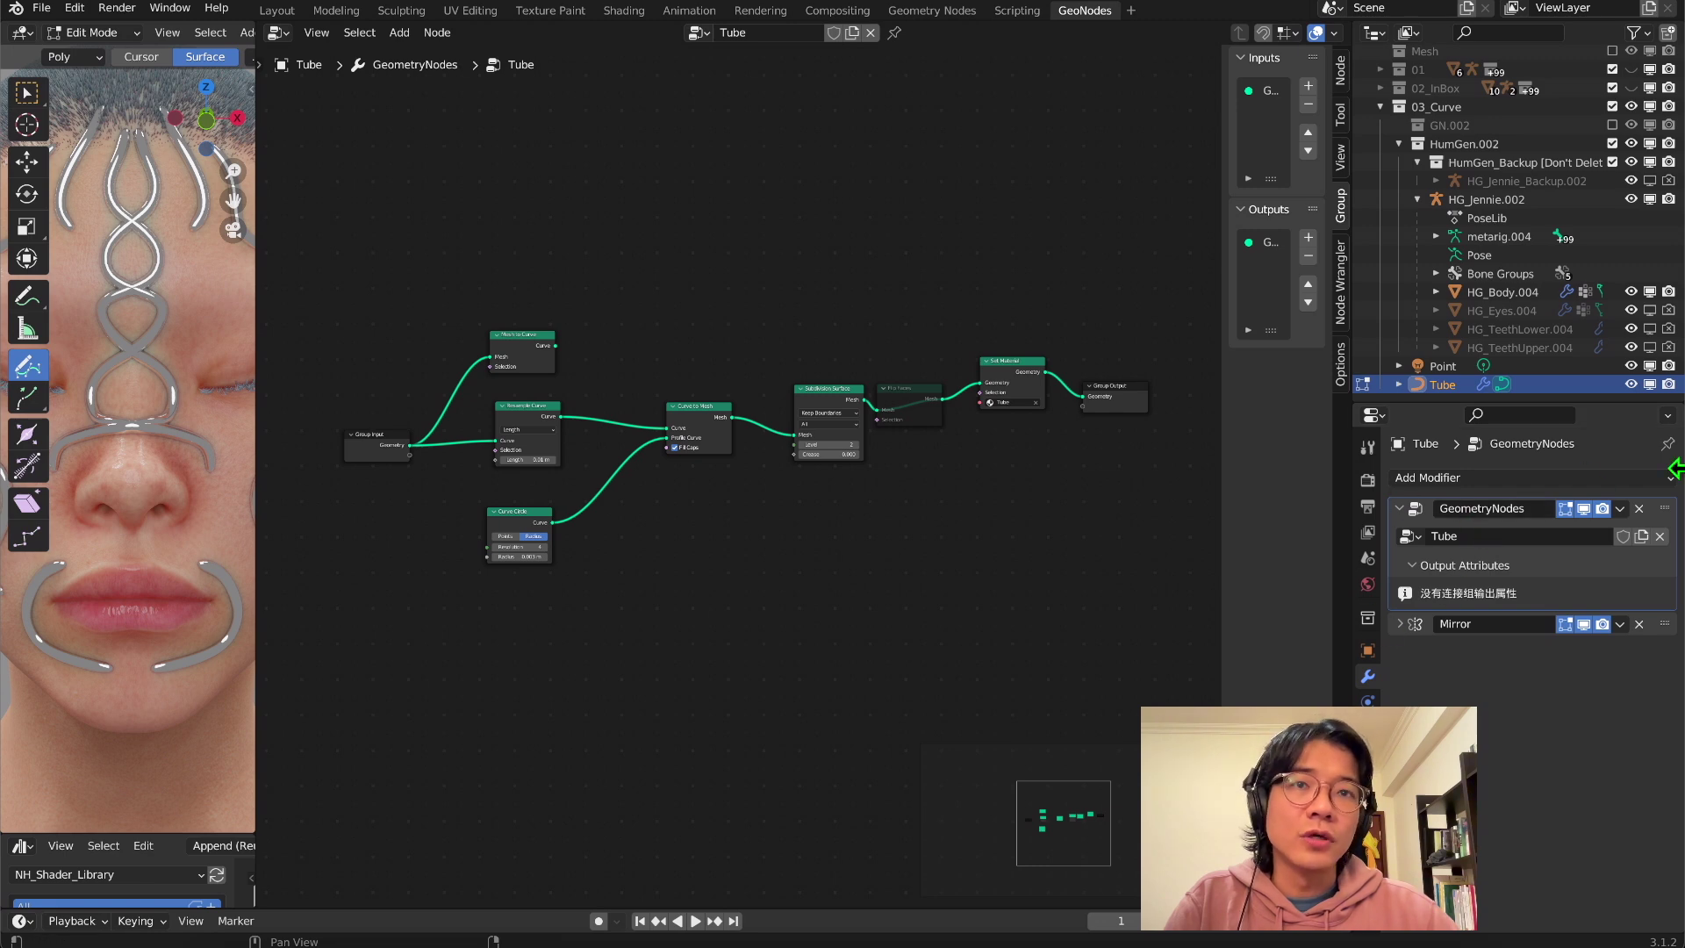
- Select all Tube nodes, widen the 3D view, return to Object Mode and make HG_Body.004 active
scroll(694, 579, "up", 1)
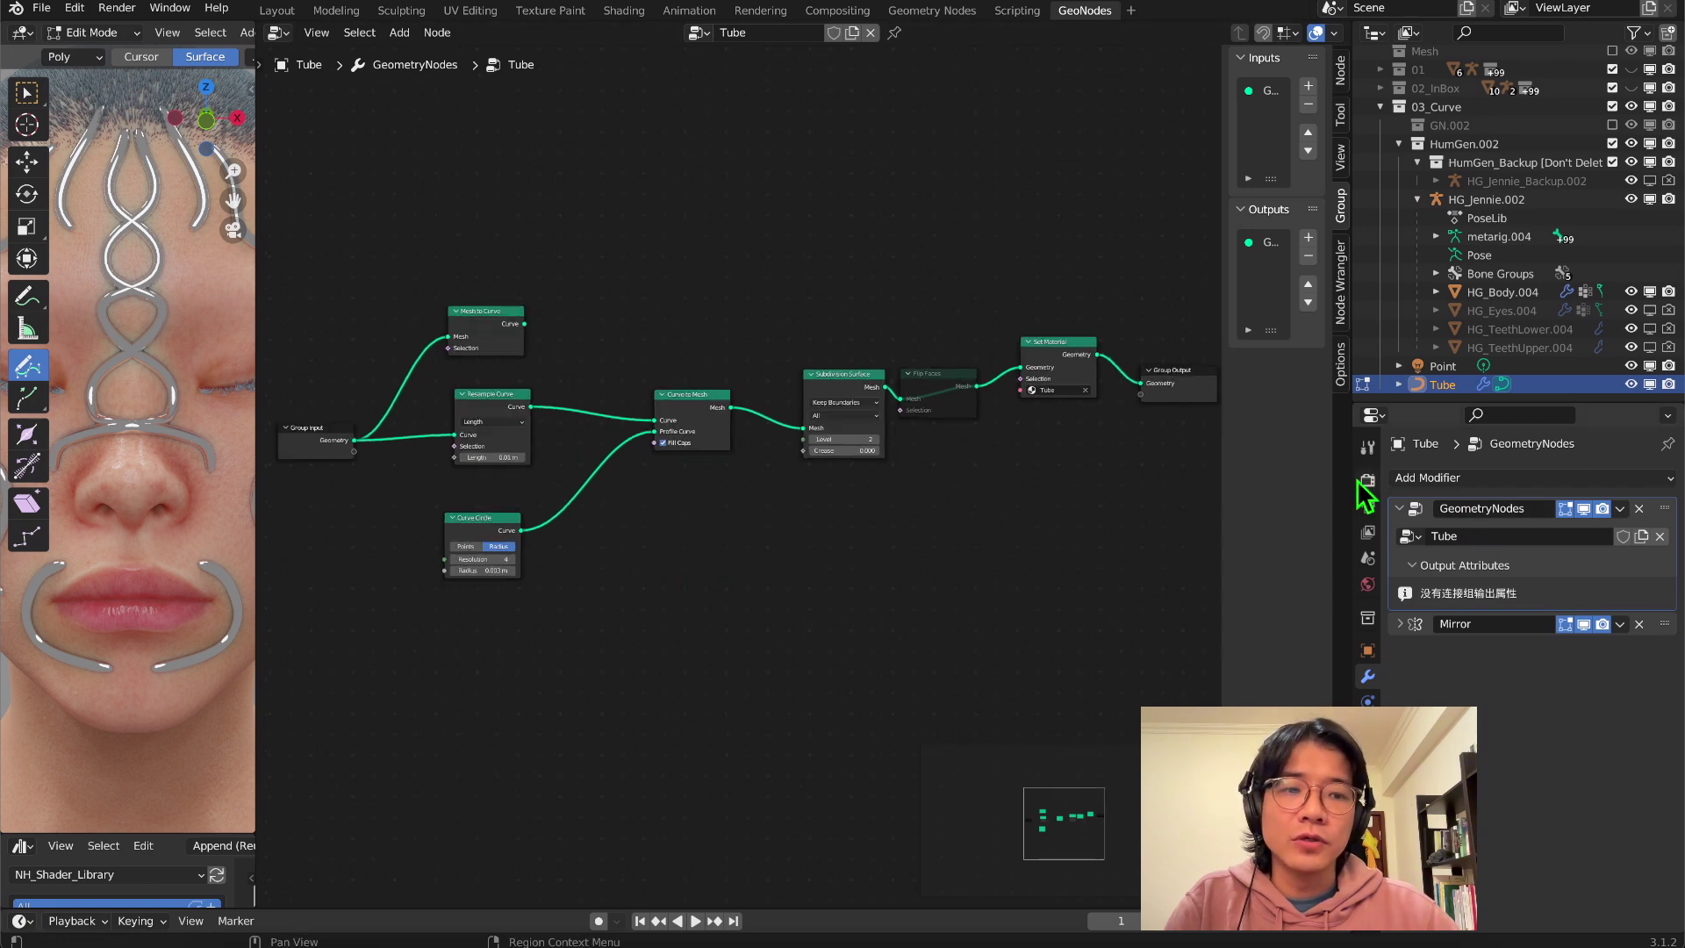
left_click(1238, 484)
left_click_drag(379, 233, 1253, 689)
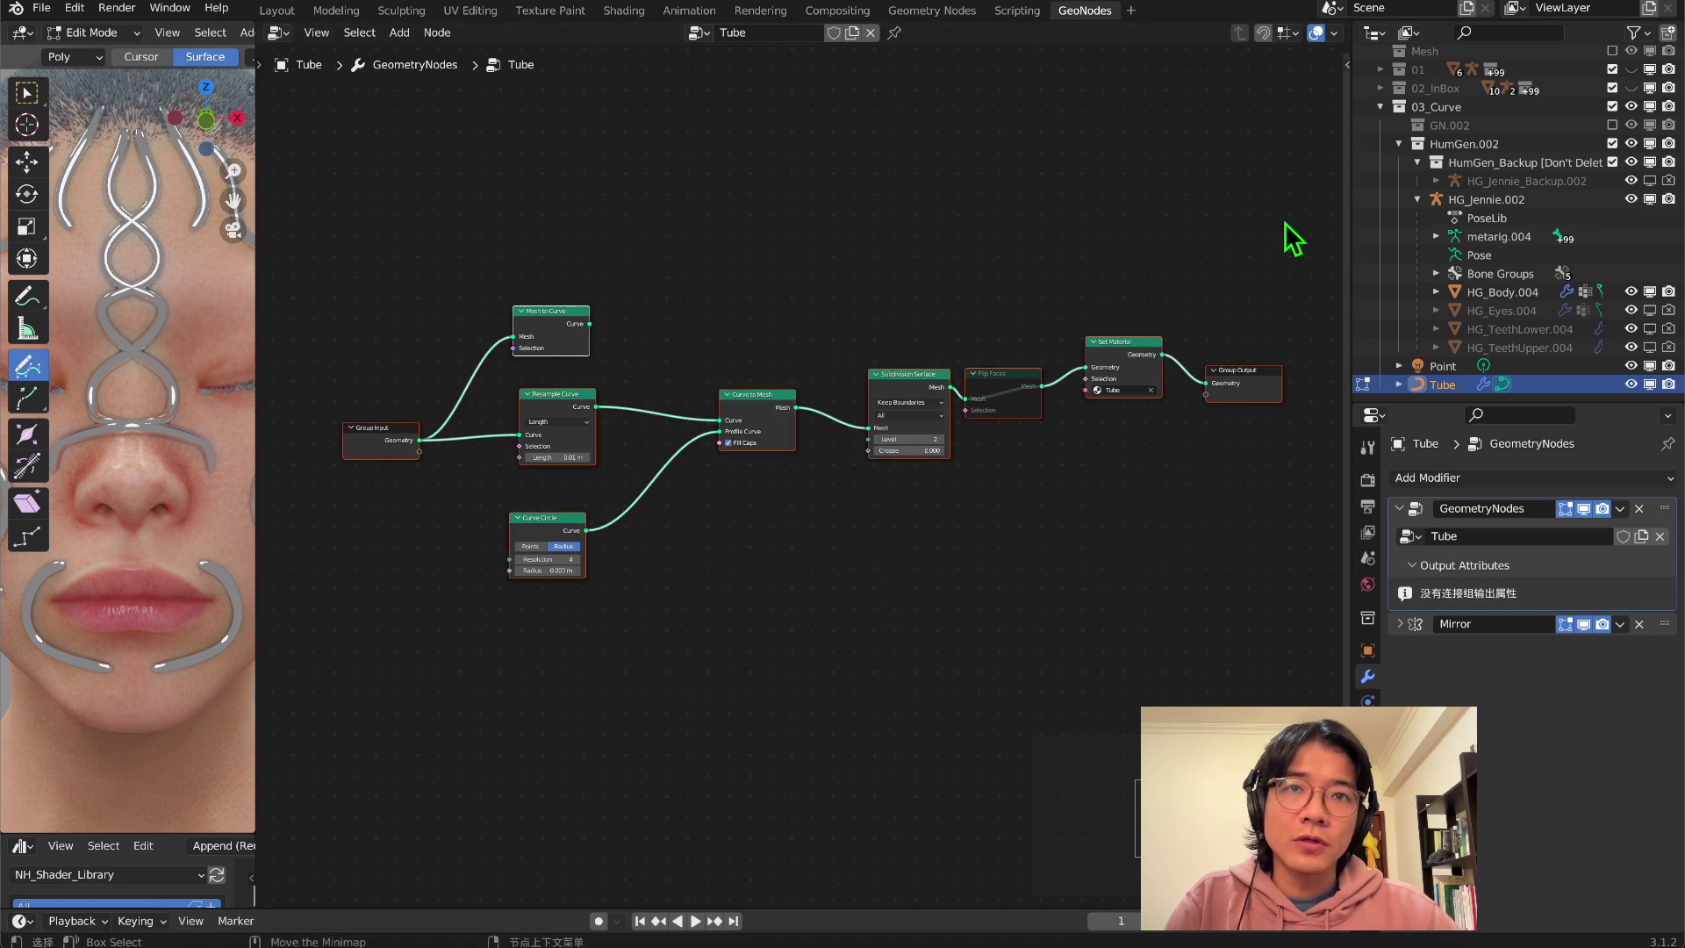
left_click_drag(255, 426, 739, 469)
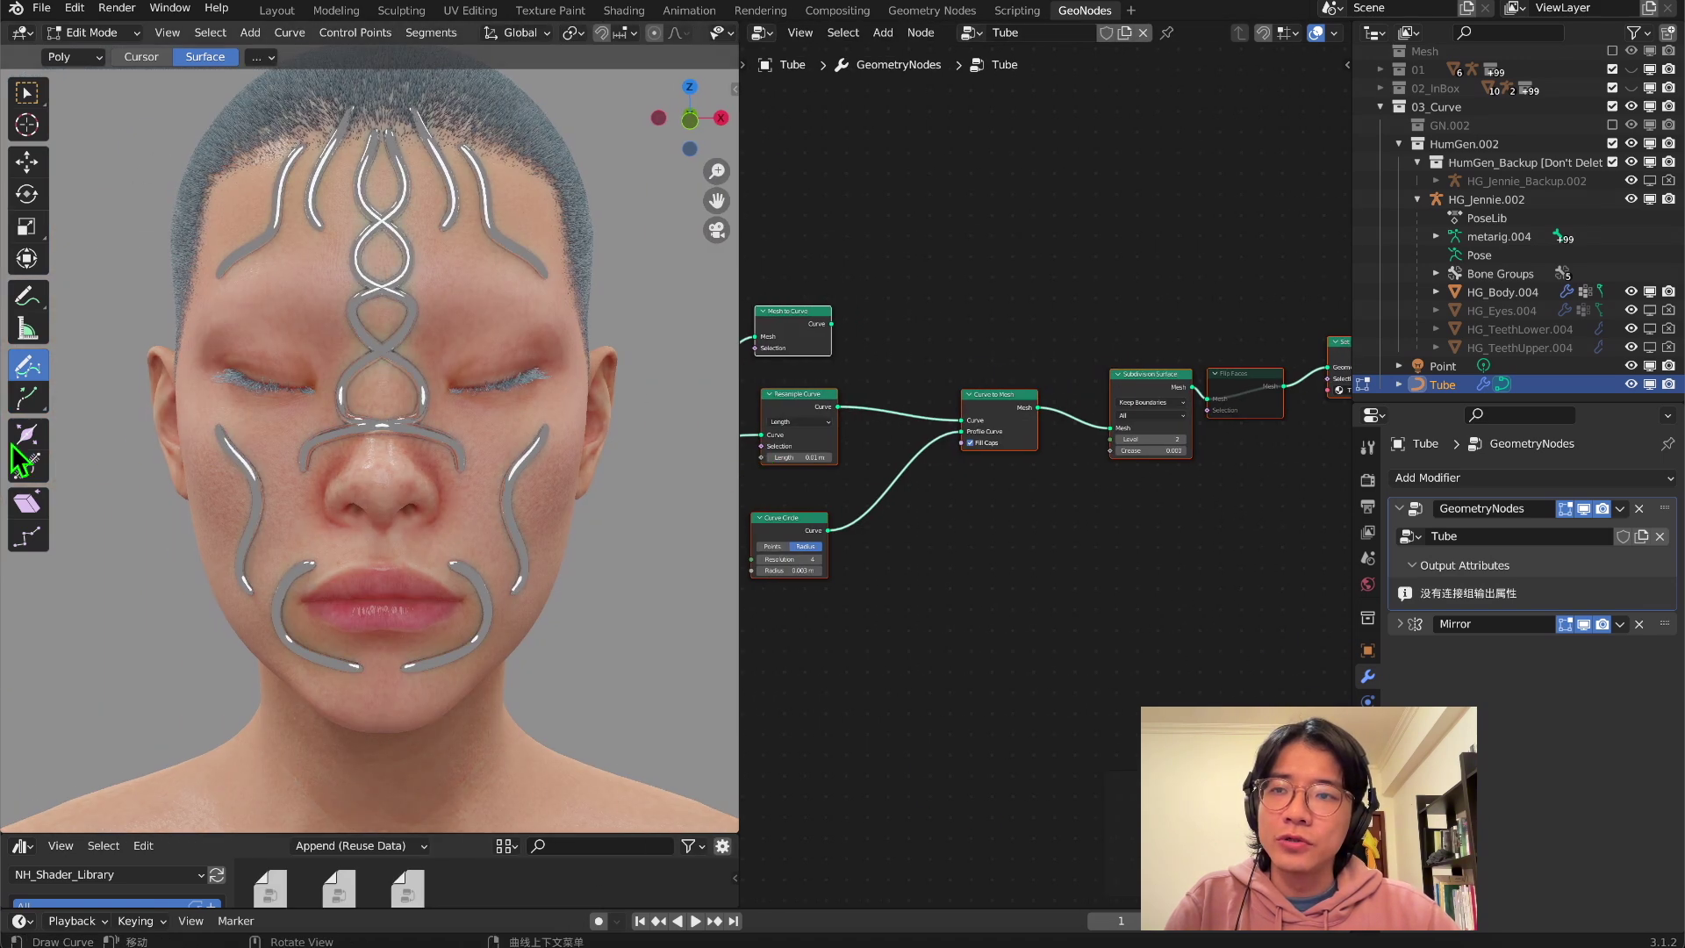
left_click(88, 33)
left_click(92, 54)
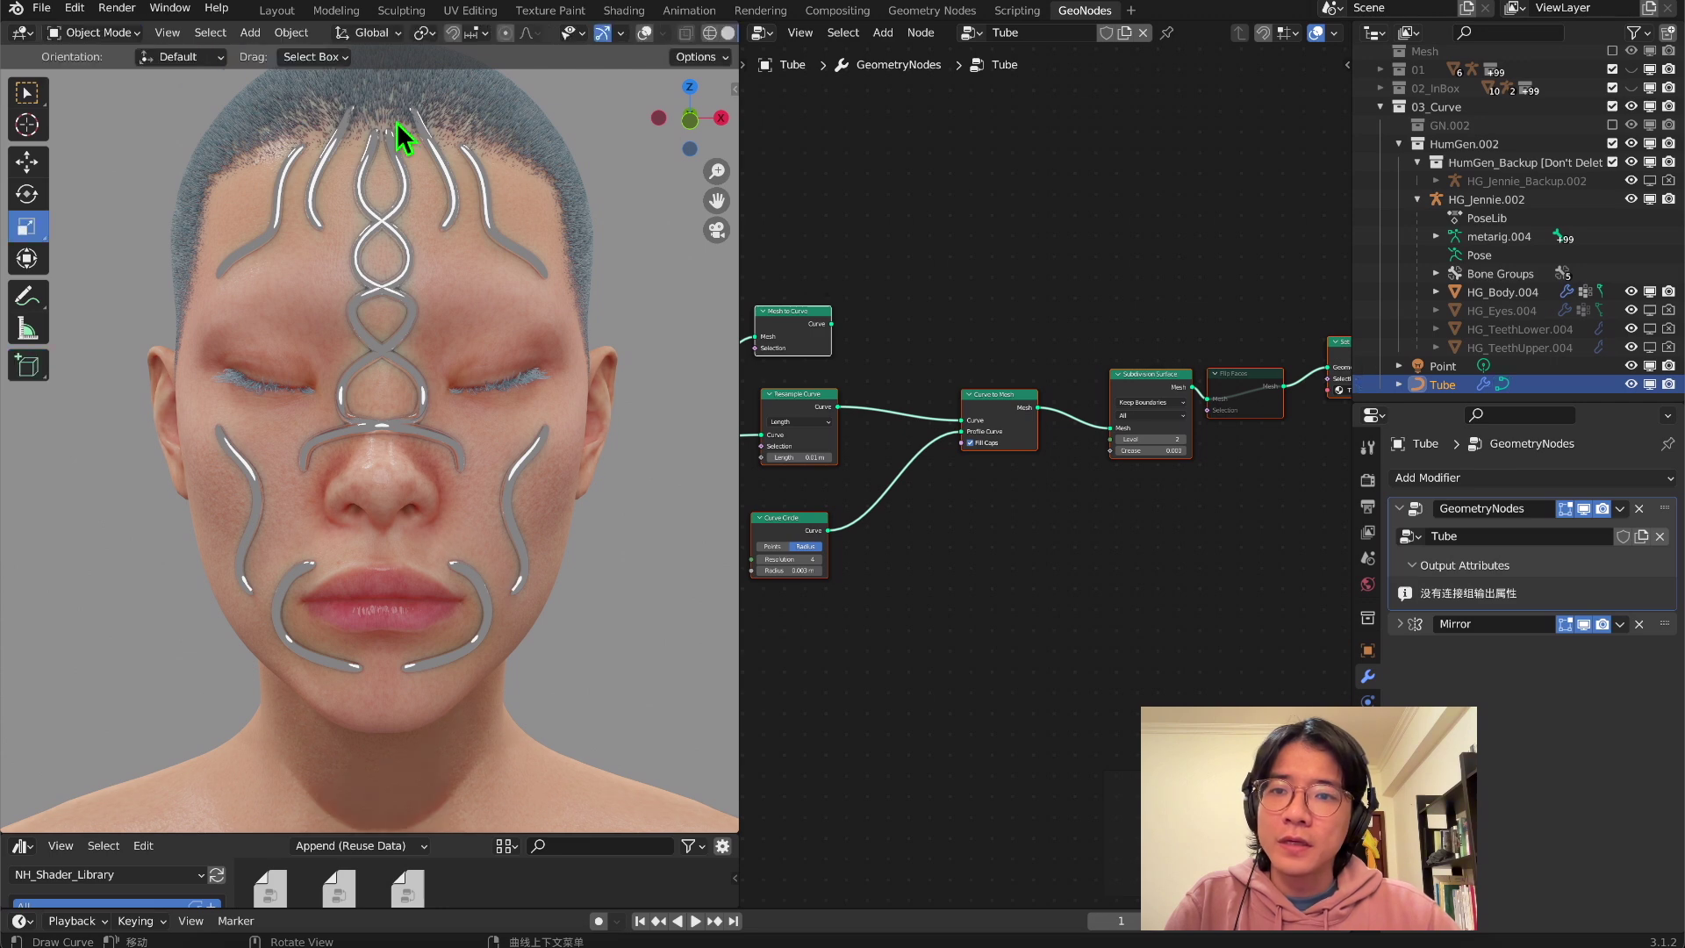
left_click(279, 107)
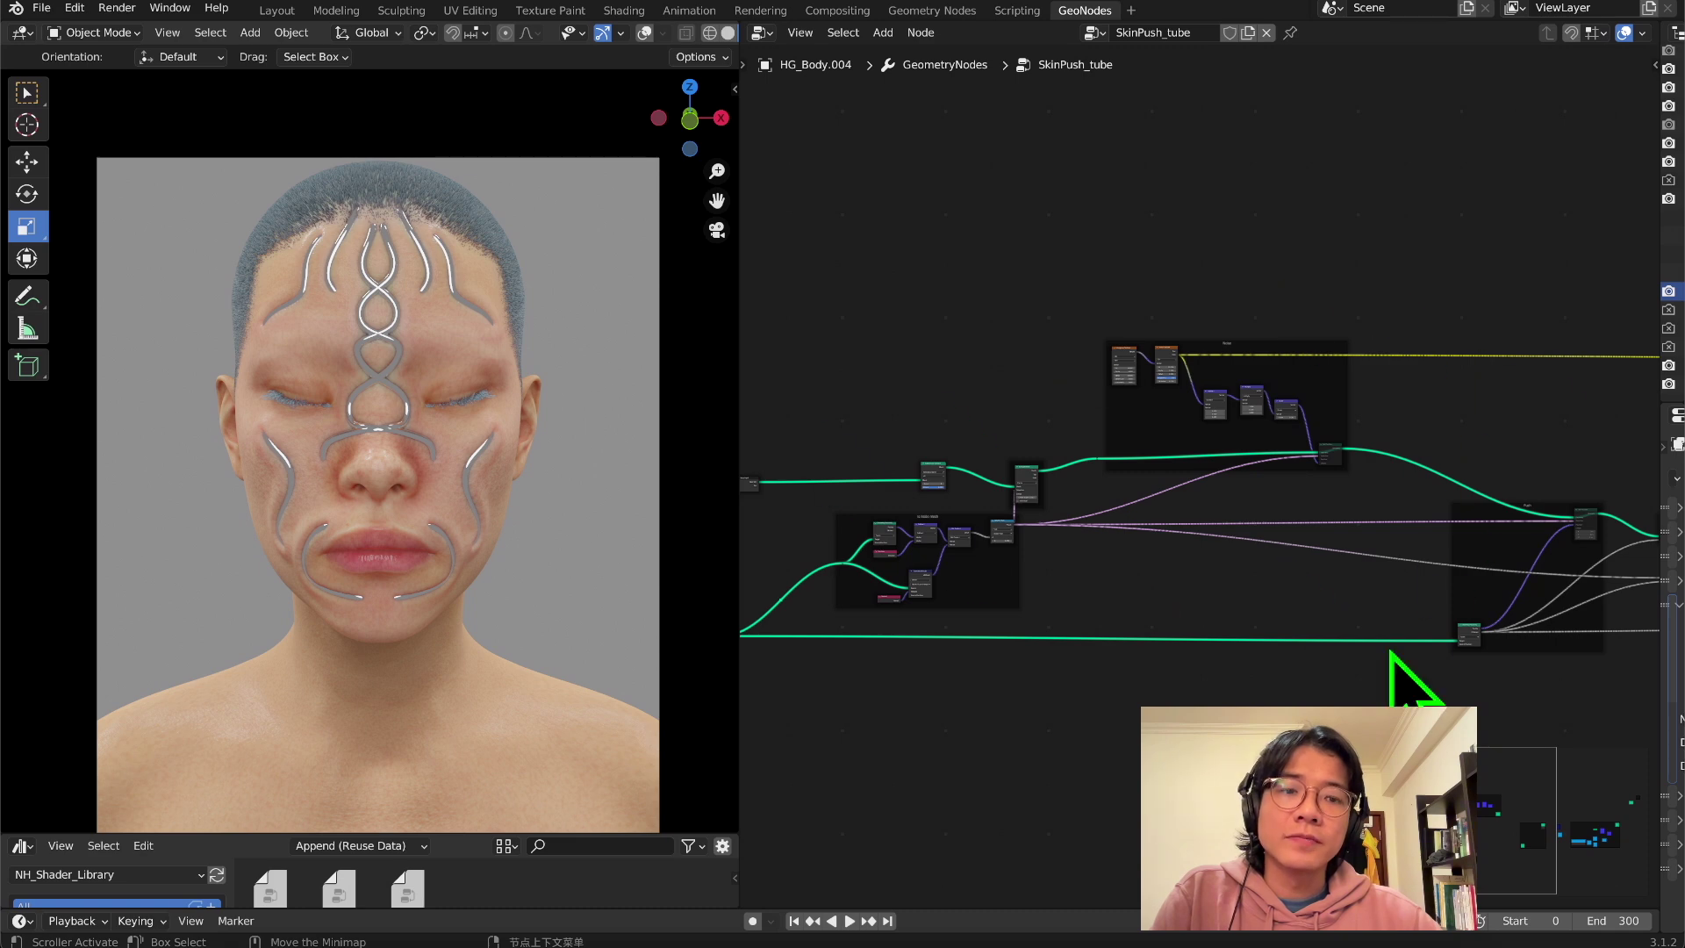
- Pan and zoom past the Noise and Push frames to the Extrude Mesh and Greater Than nodes
middle_click_drag(1411, 459, 1045, 586)
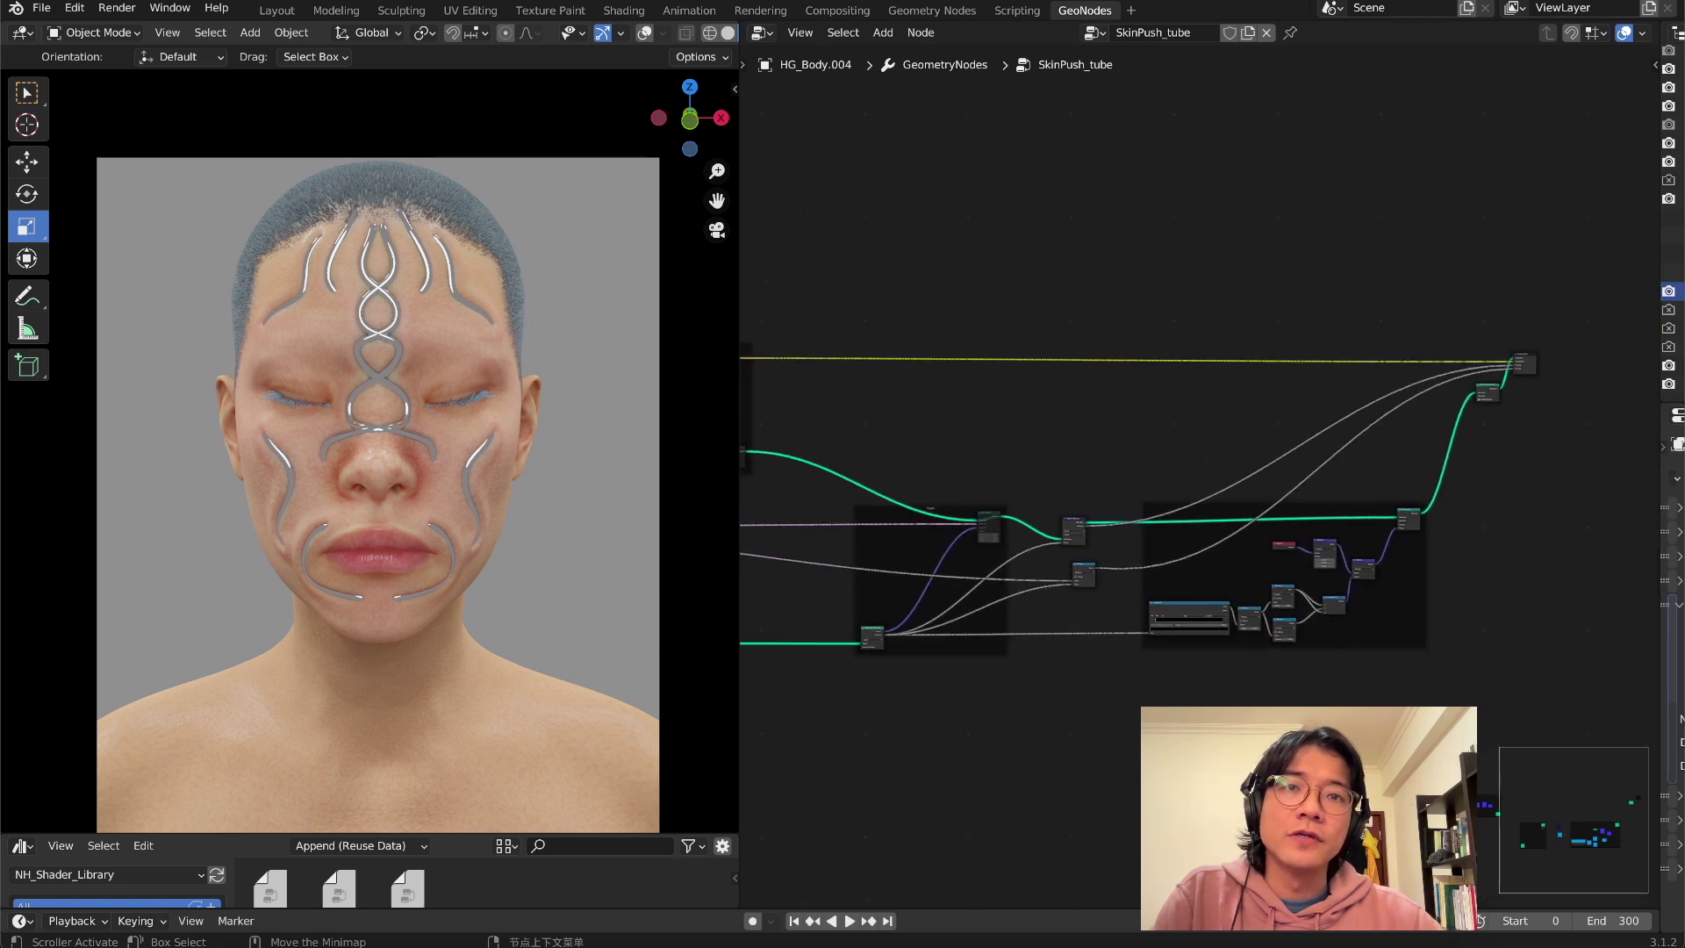
scroll(1260, 667, "up", 3)
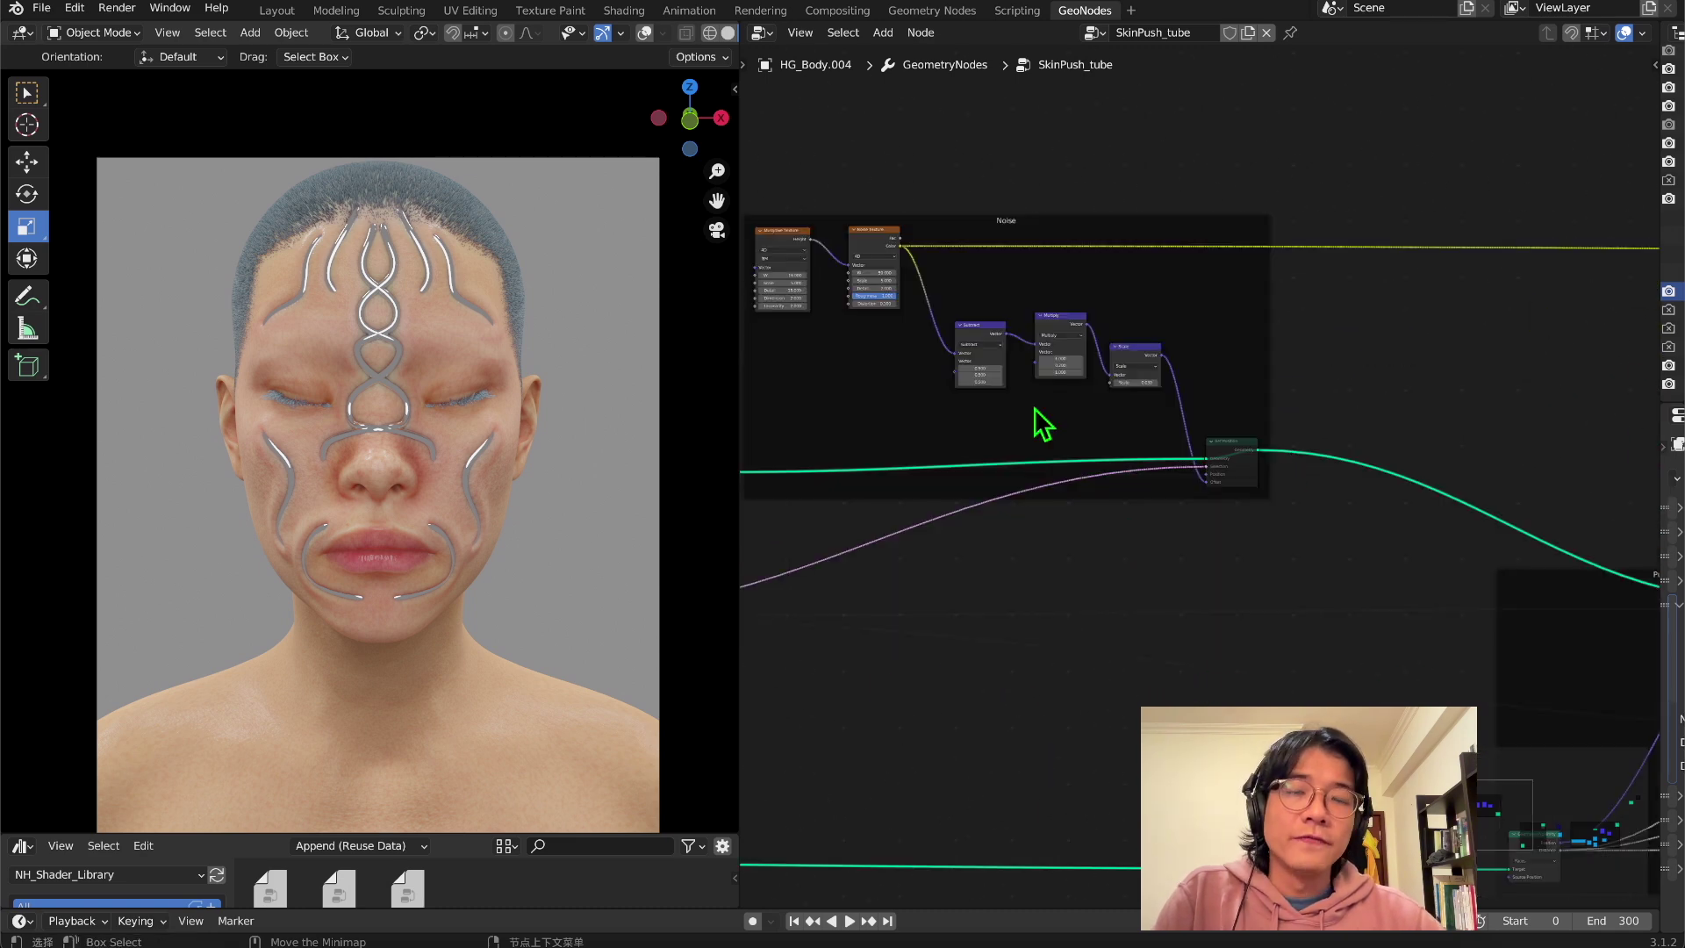
left_click_drag(1304, 521, 1172, 454)
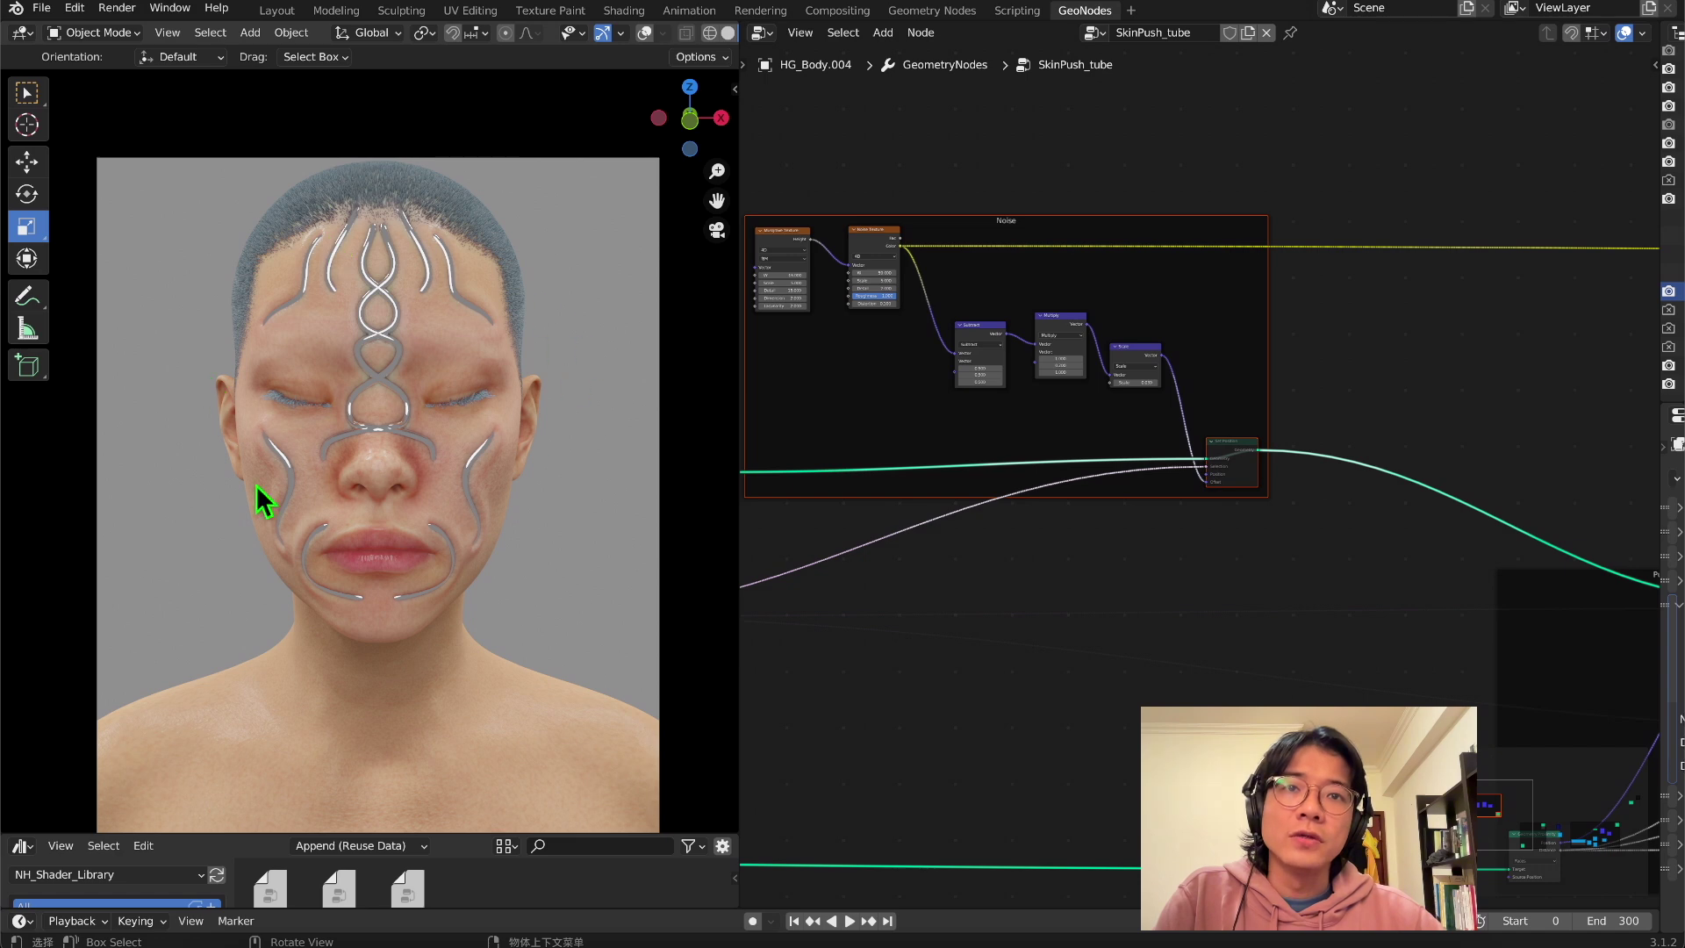
middle_click_drag(1001, 594, 1554, 406)
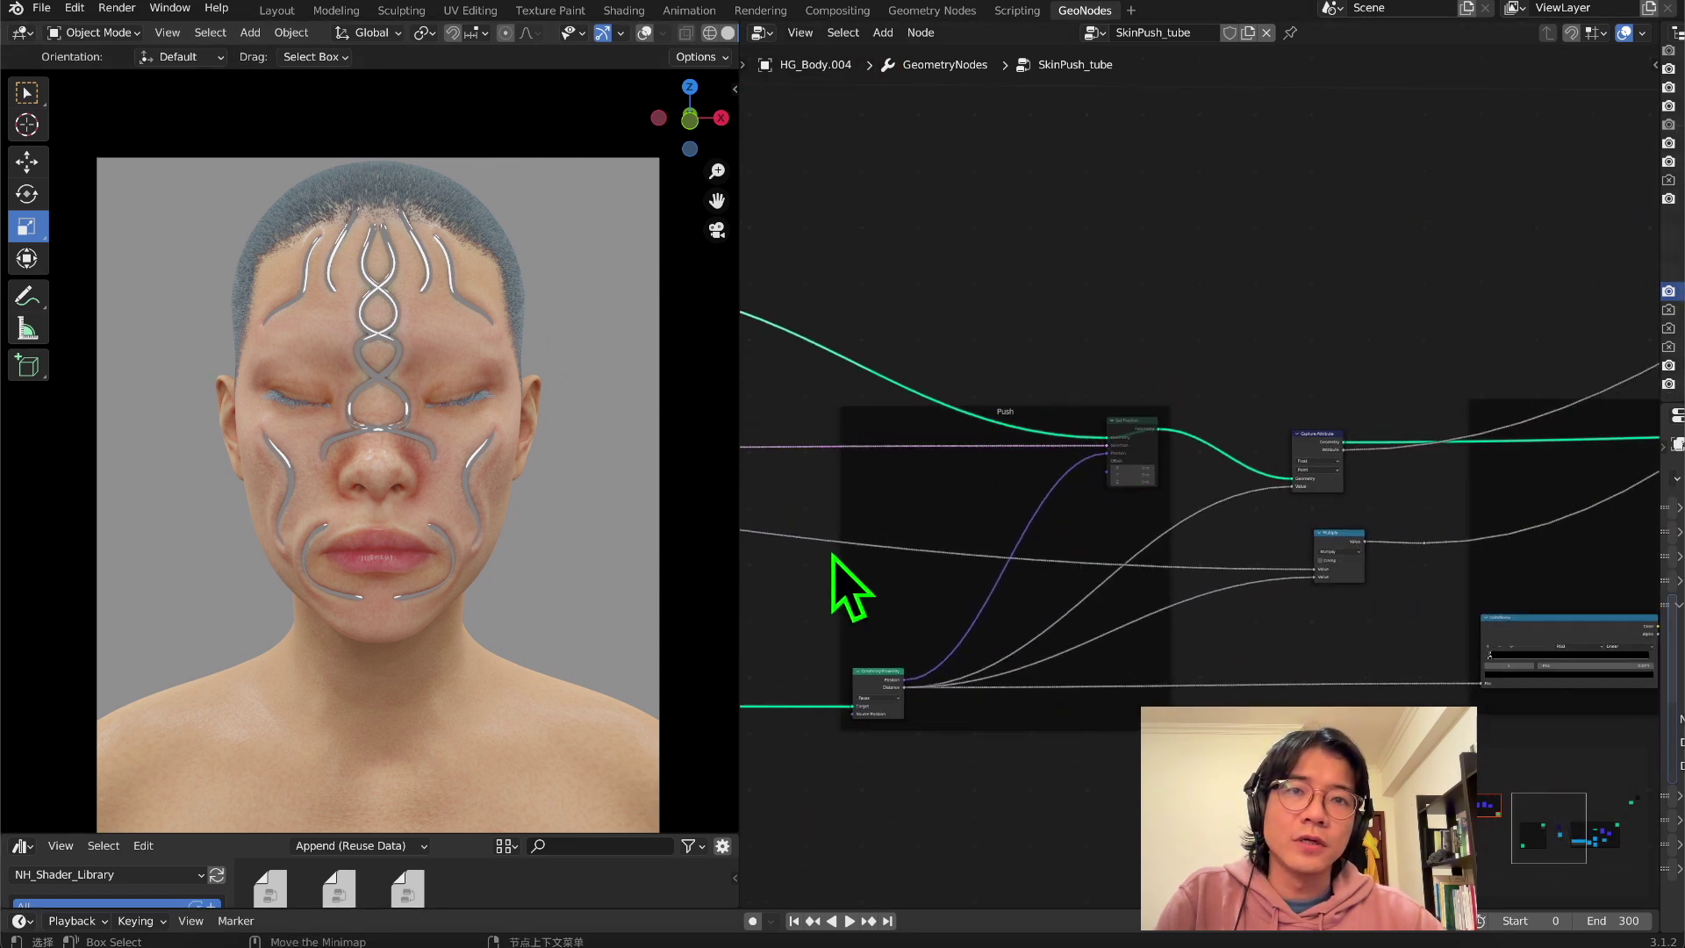
middle_click_drag(843, 593, 1215, 474)
scroll(1259, 586, "up", 3)
middle_click_drag(1260, 586, 1273, 489)
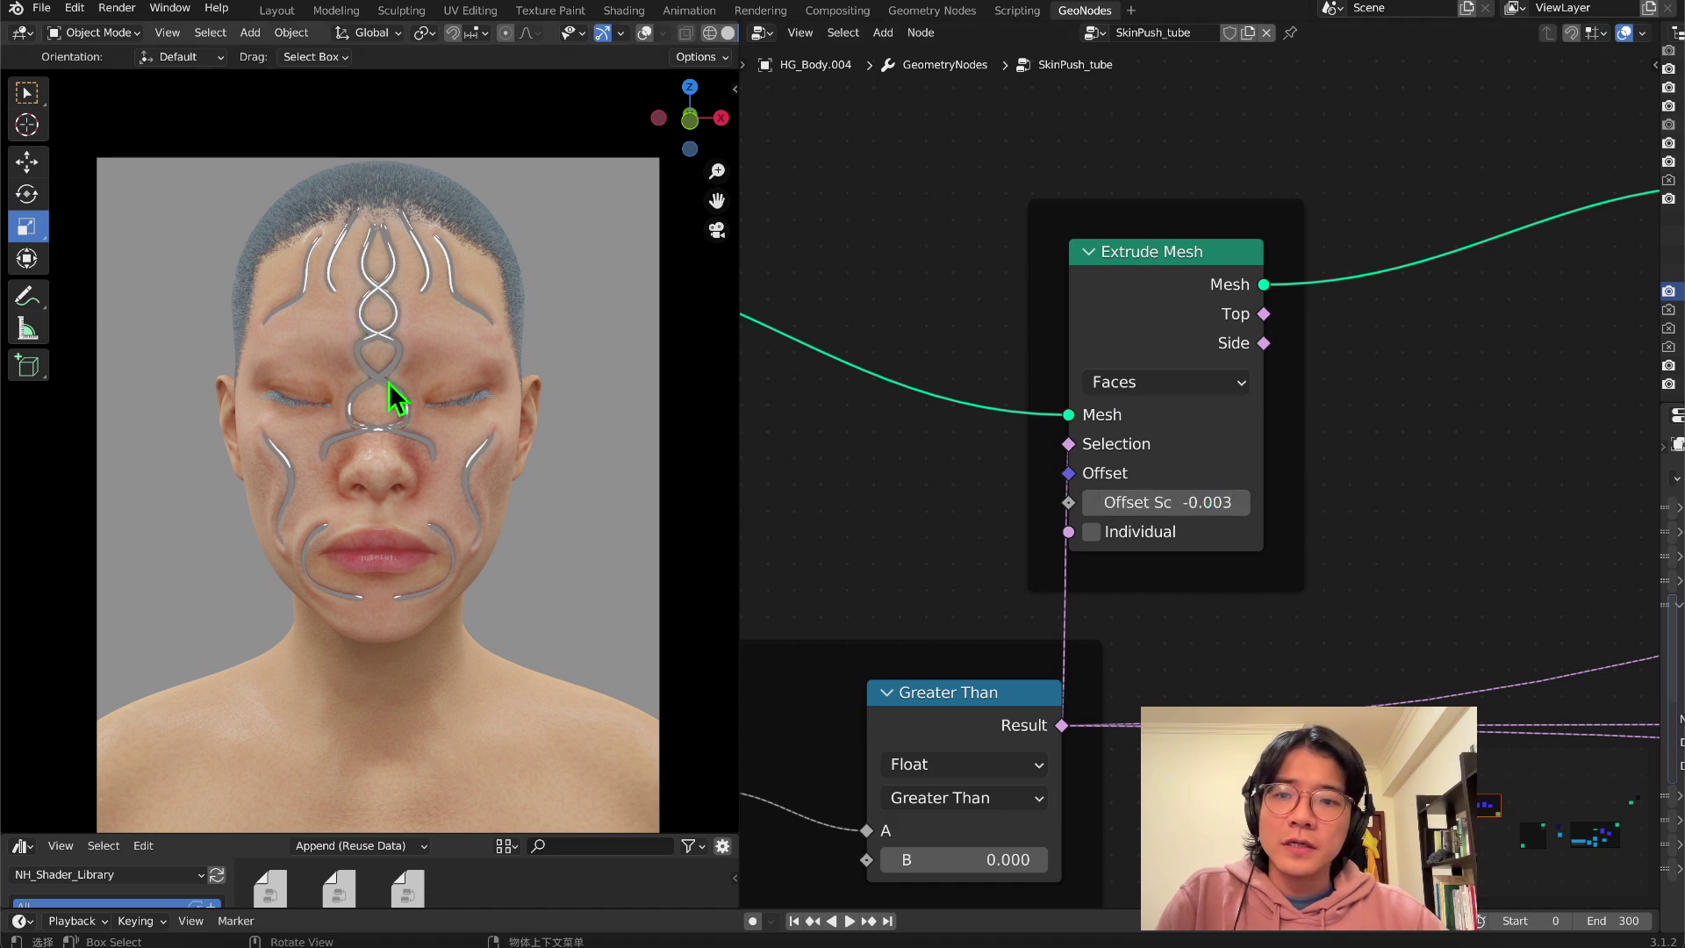
scroll(432, 264, "up", 3)
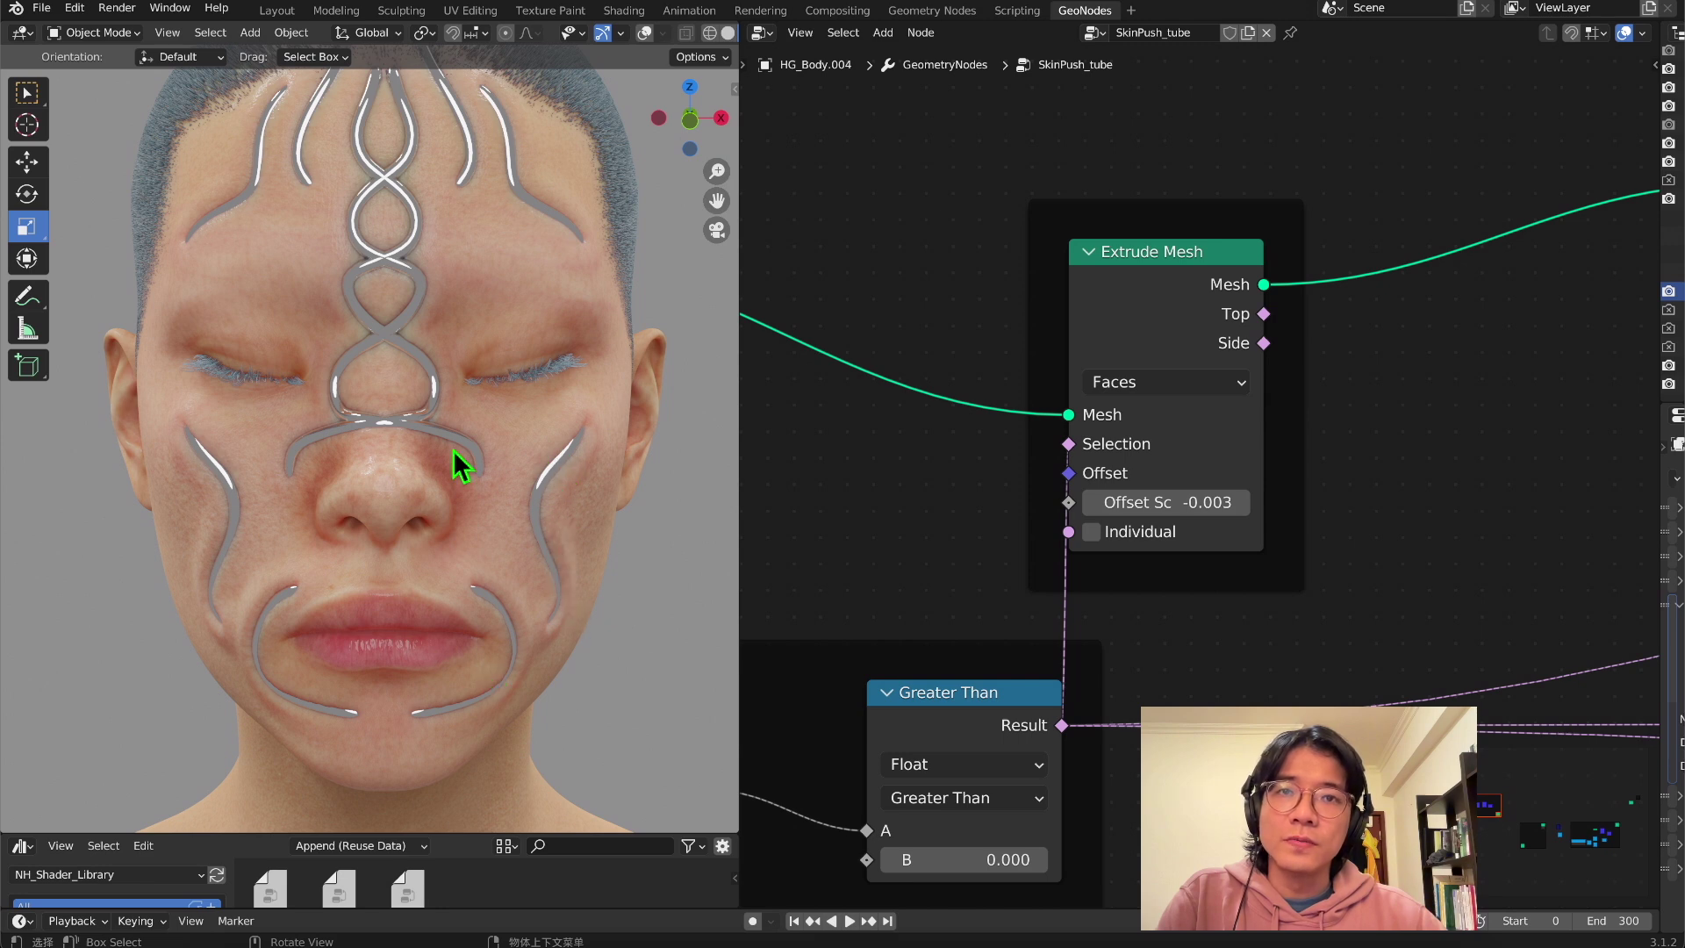
- Restore the Outliner and Properties, hide the Tube curves, and frame the face in camera view
left_click_drag(1657, 278, 1186, 351)
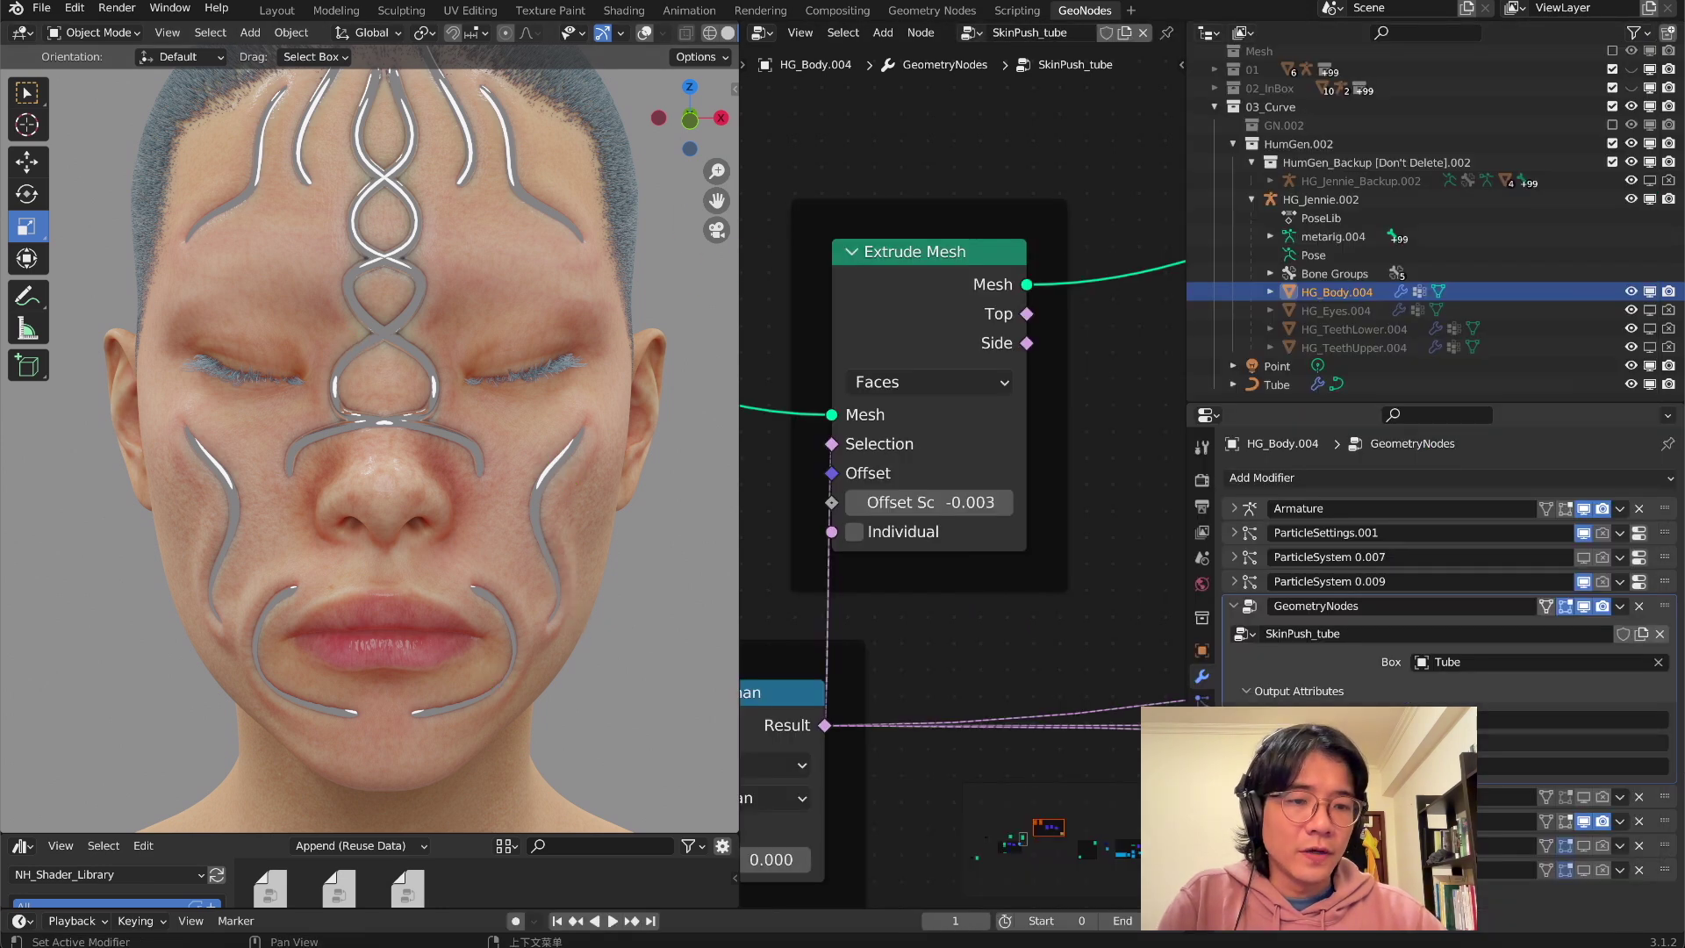
left_click(1631, 384)
scroll(351, 402, "down", 4)
middle_click_drag(351, 402, 392, 415)
key("KP_0")
scroll(401, 397, "up", 5)
scroll(386, 412, "up", 4)
key("KP_0")
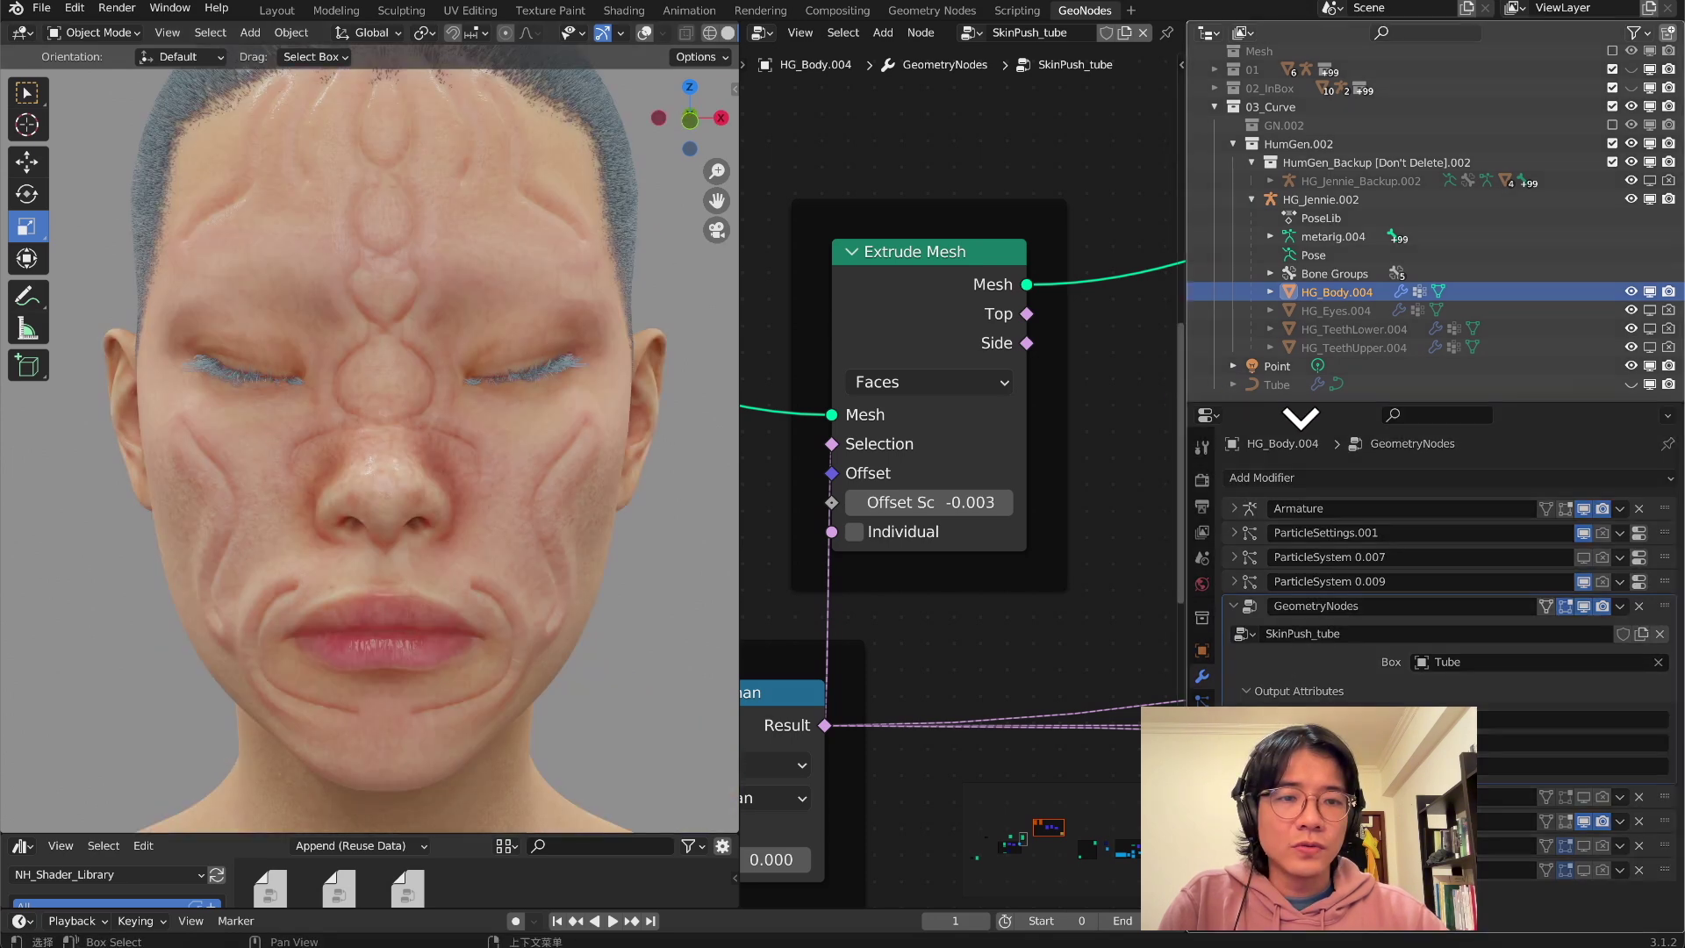
- Change the Extrude Mesh Offset Scale from -0.003 to 0.003
left_click(941, 501)
left_click(859, 502)
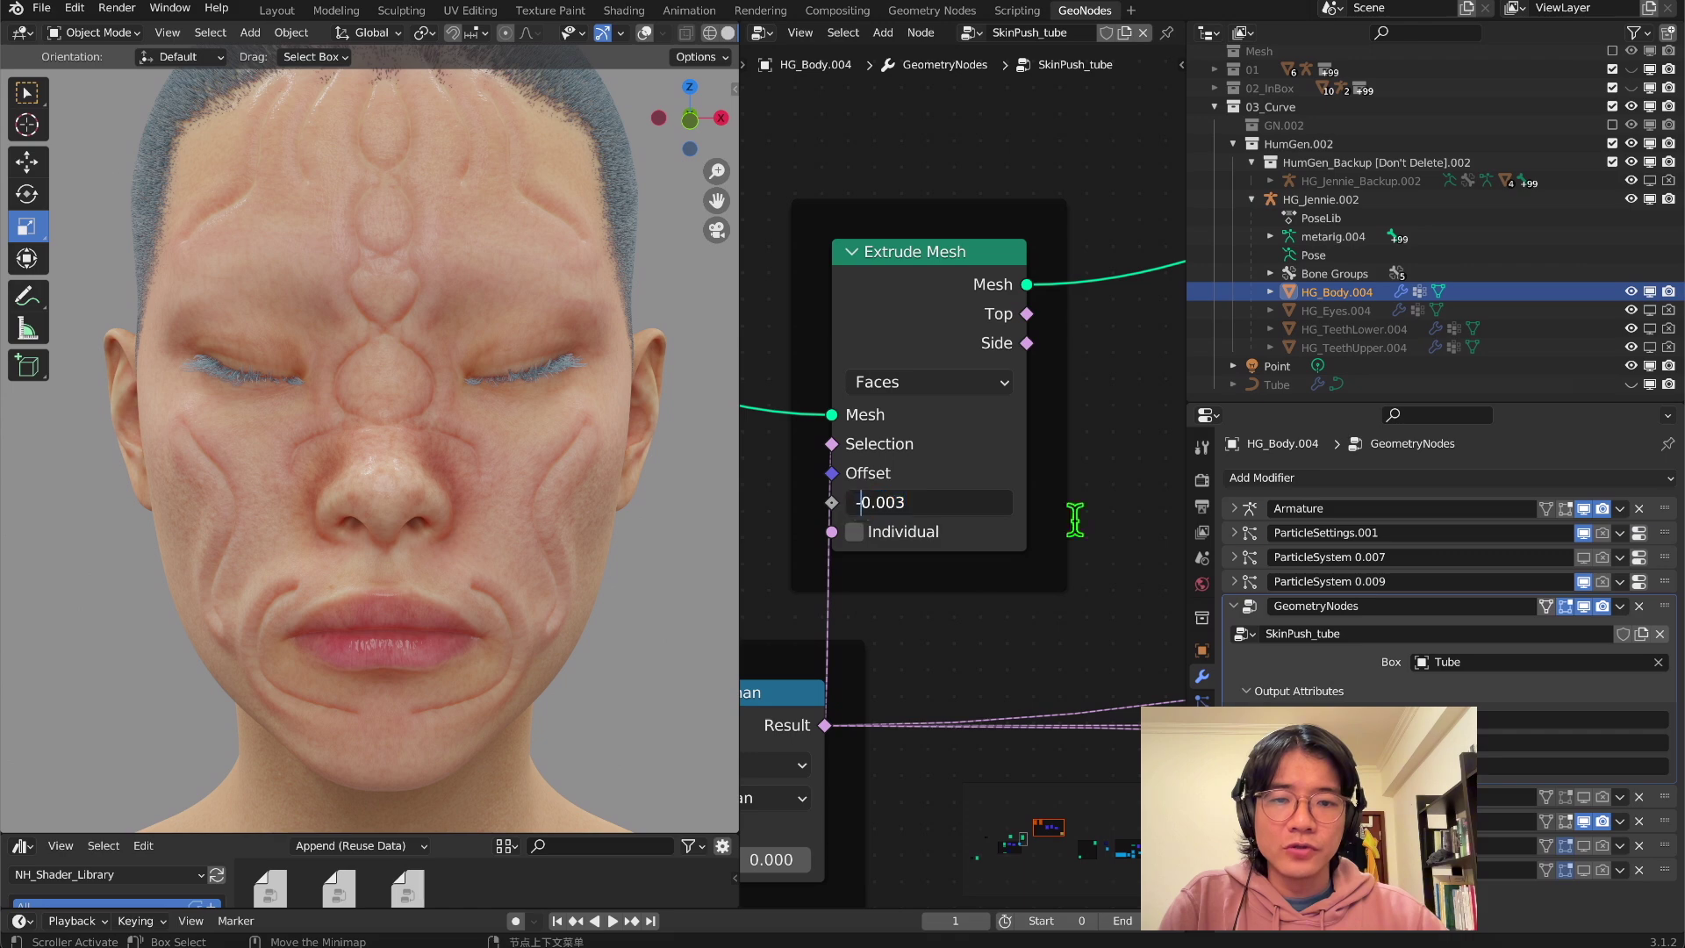
key("BackSpace")
key("Return")
- Inspect the reversed tube embossing on the head from side and front views
key("KP_3")
middle_click_drag(214, 402, 529, 356)
scroll(196, 402, "up", 3)
scroll(461, 390, "down", 4)
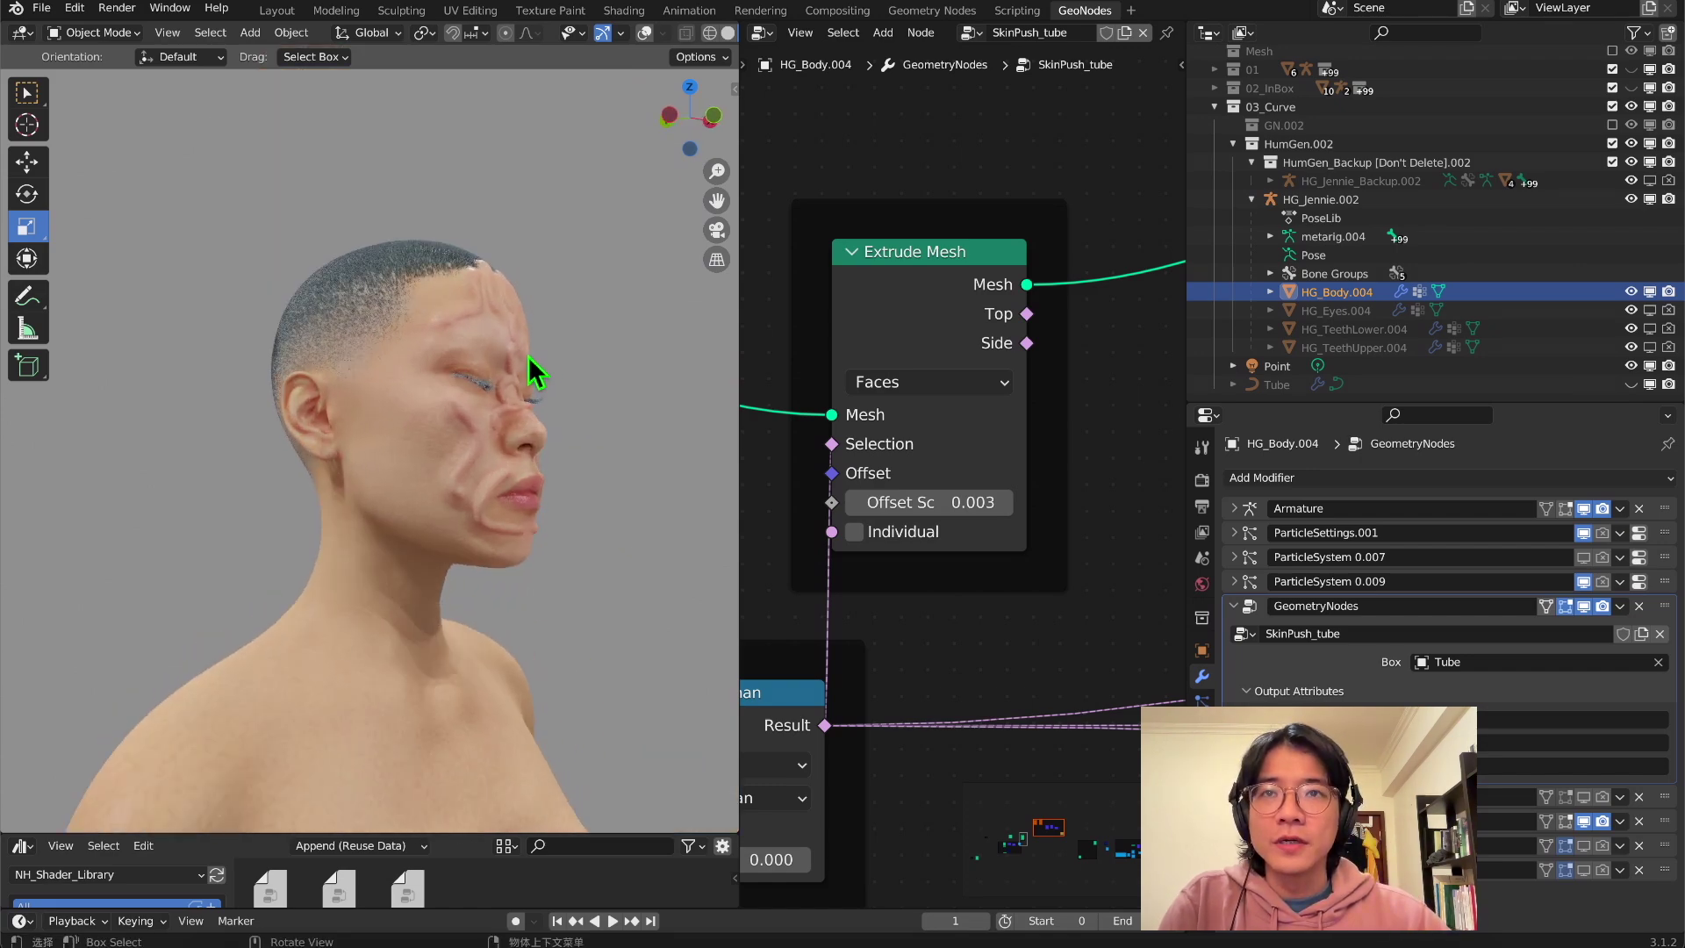
key("KP_1")
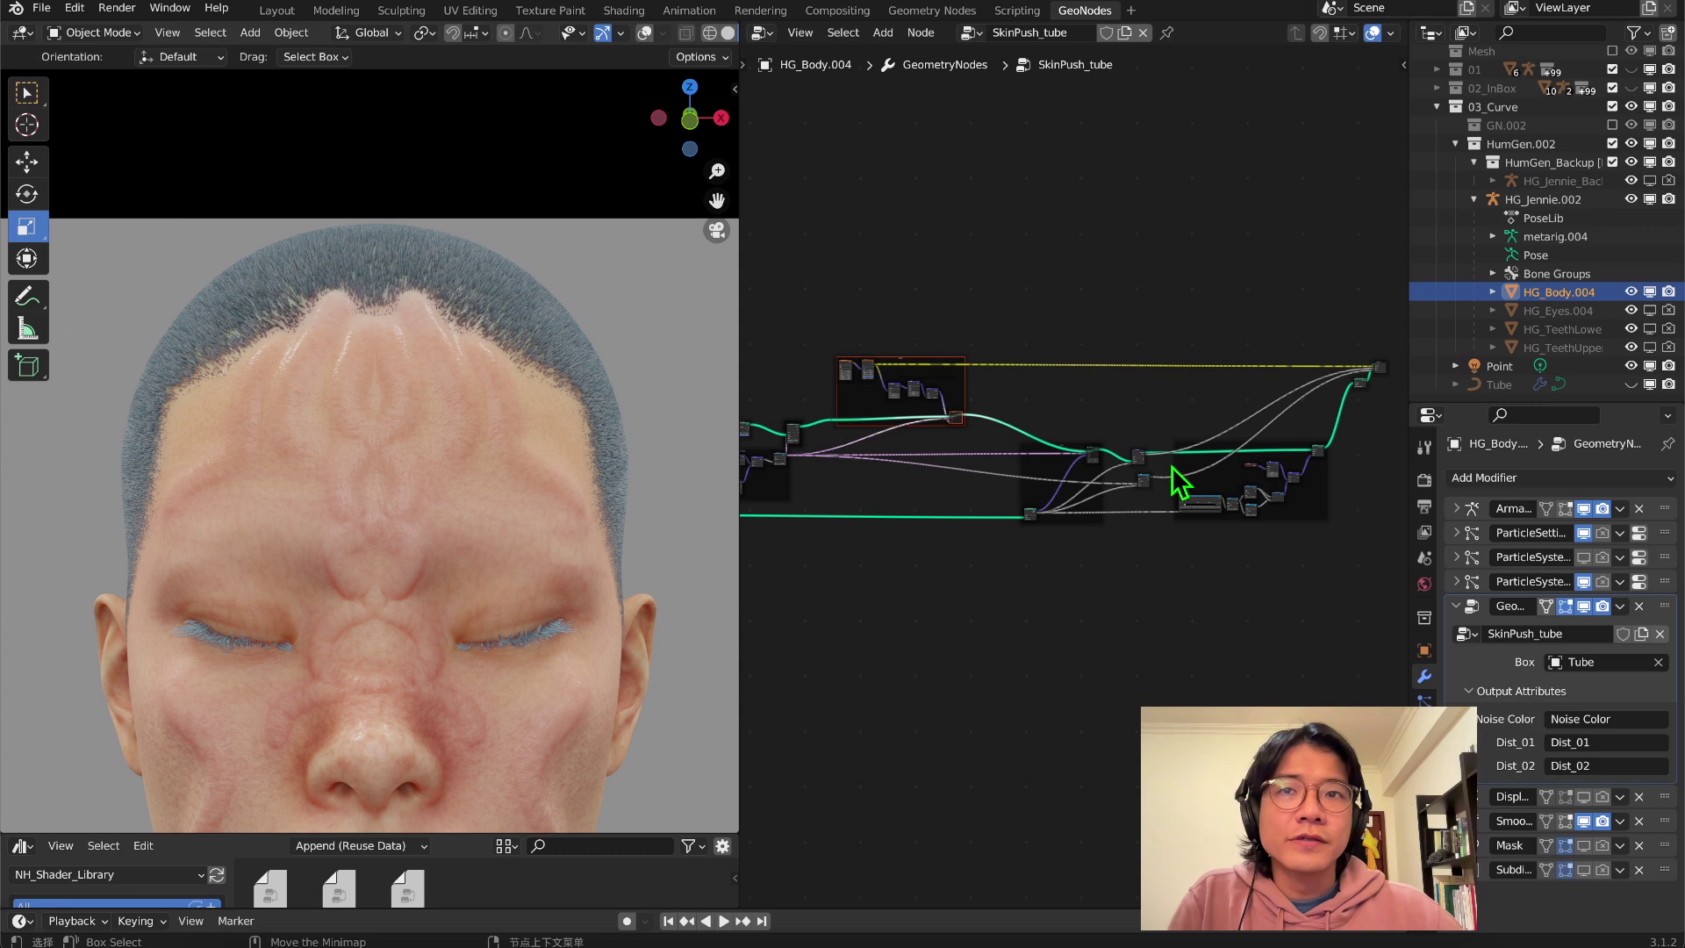